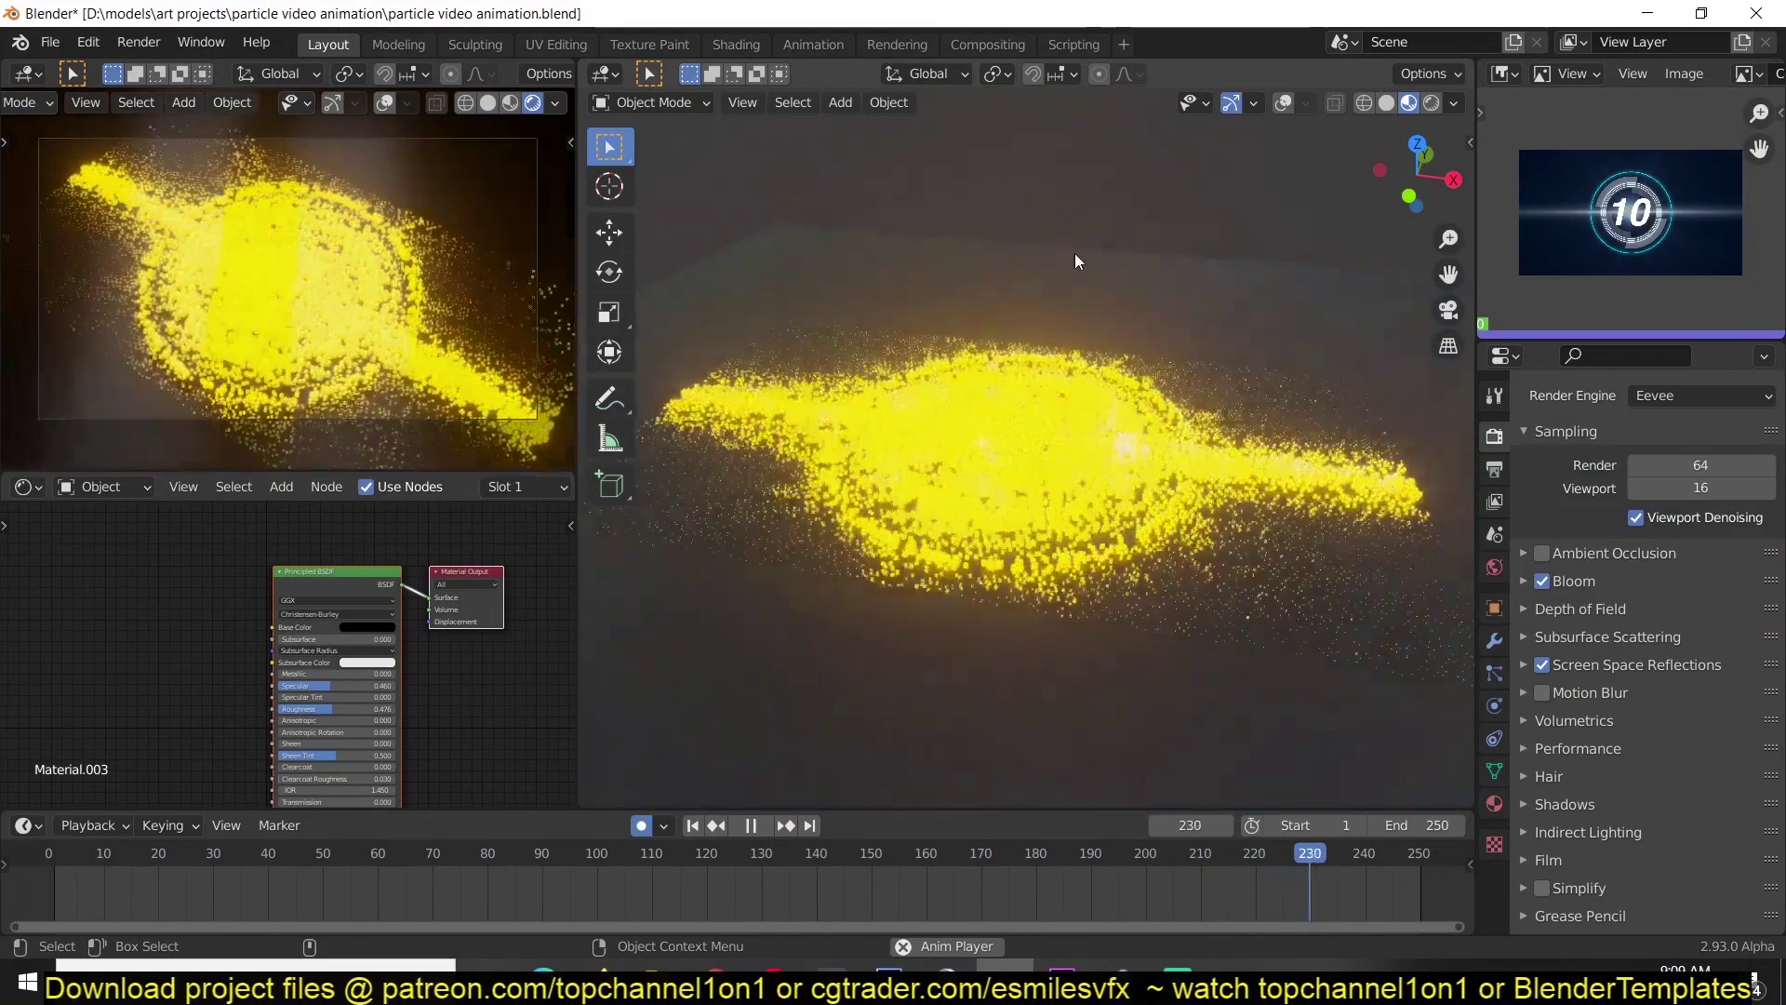
Step: Stop playback and start a new General scene, discarding the old project
{"action": "key", "text": "space"}
{"action": "key", "text": "ctrl+n"}
{"action": "left_click", "coordinate": [1167, 192]}
{"action": "left_click", "coordinate": [936, 531]}
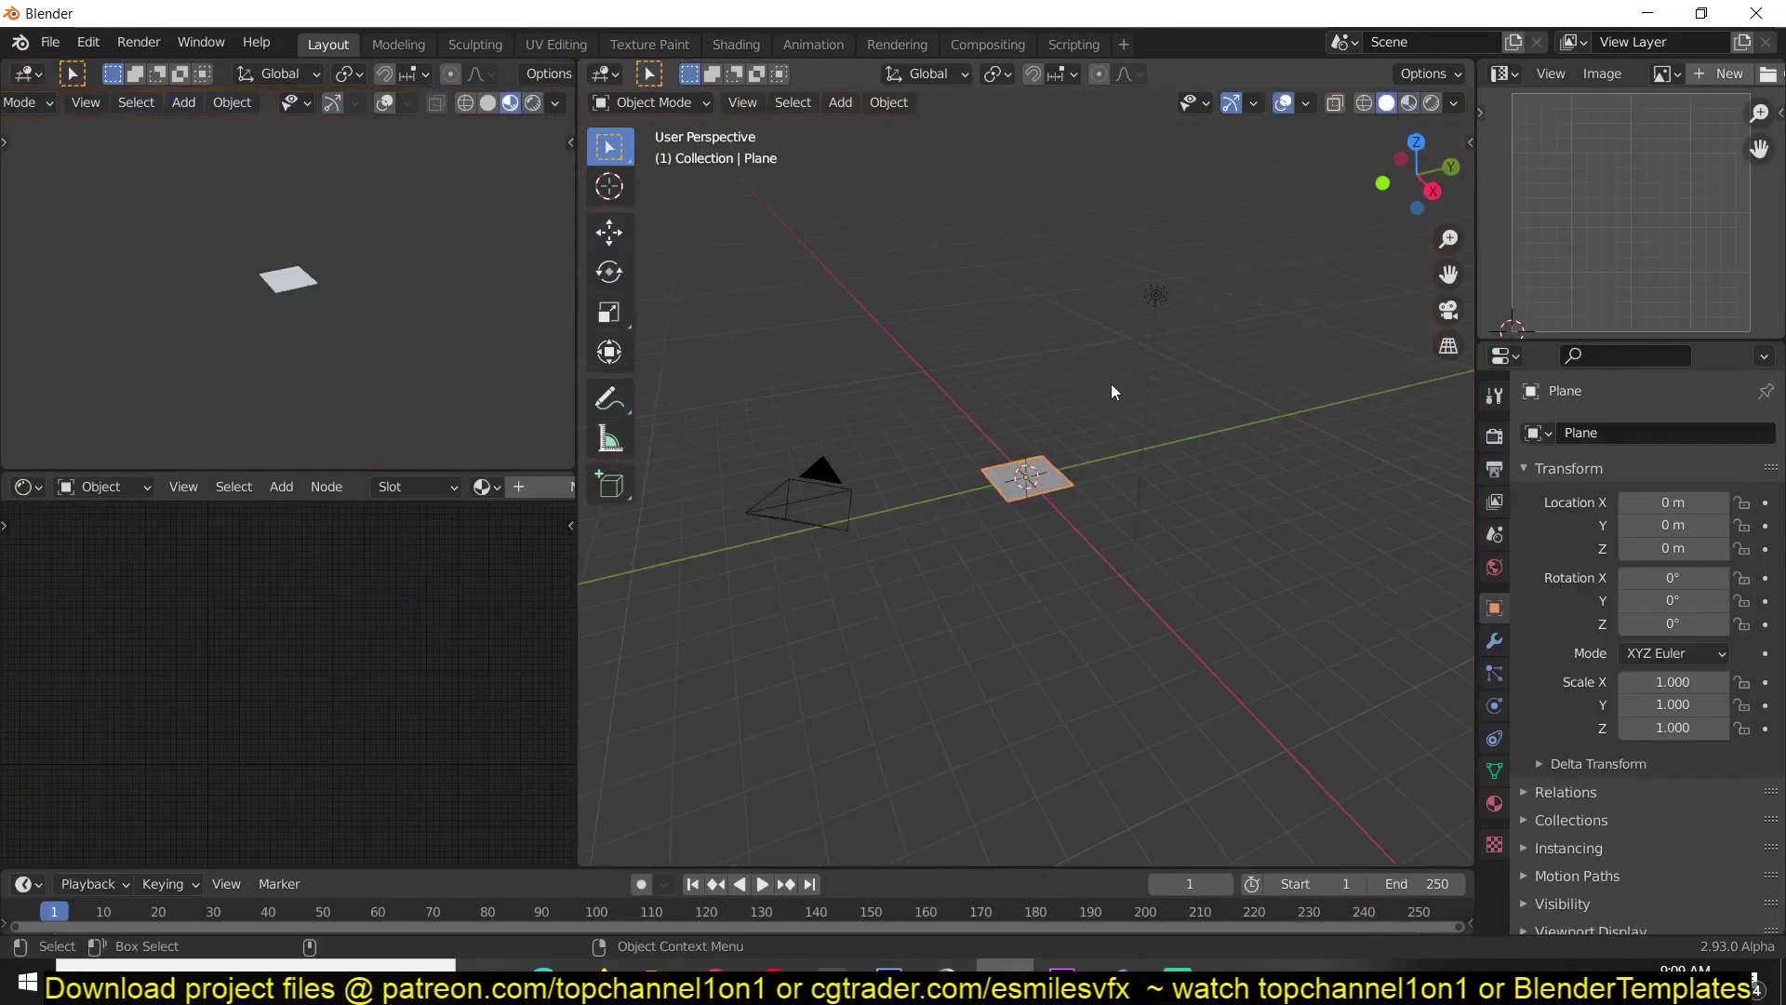
Step: Scale the plane uniformly to 5.958, then stretch it to 9.605 along X
{"action": "middle_click_drag", "start_coordinate": [1115, 395], "coordinate": [1164, 435]}
{"action": "middle_click_drag", "start_coordinate": [1064, 493], "coordinate": [1058, 486]}
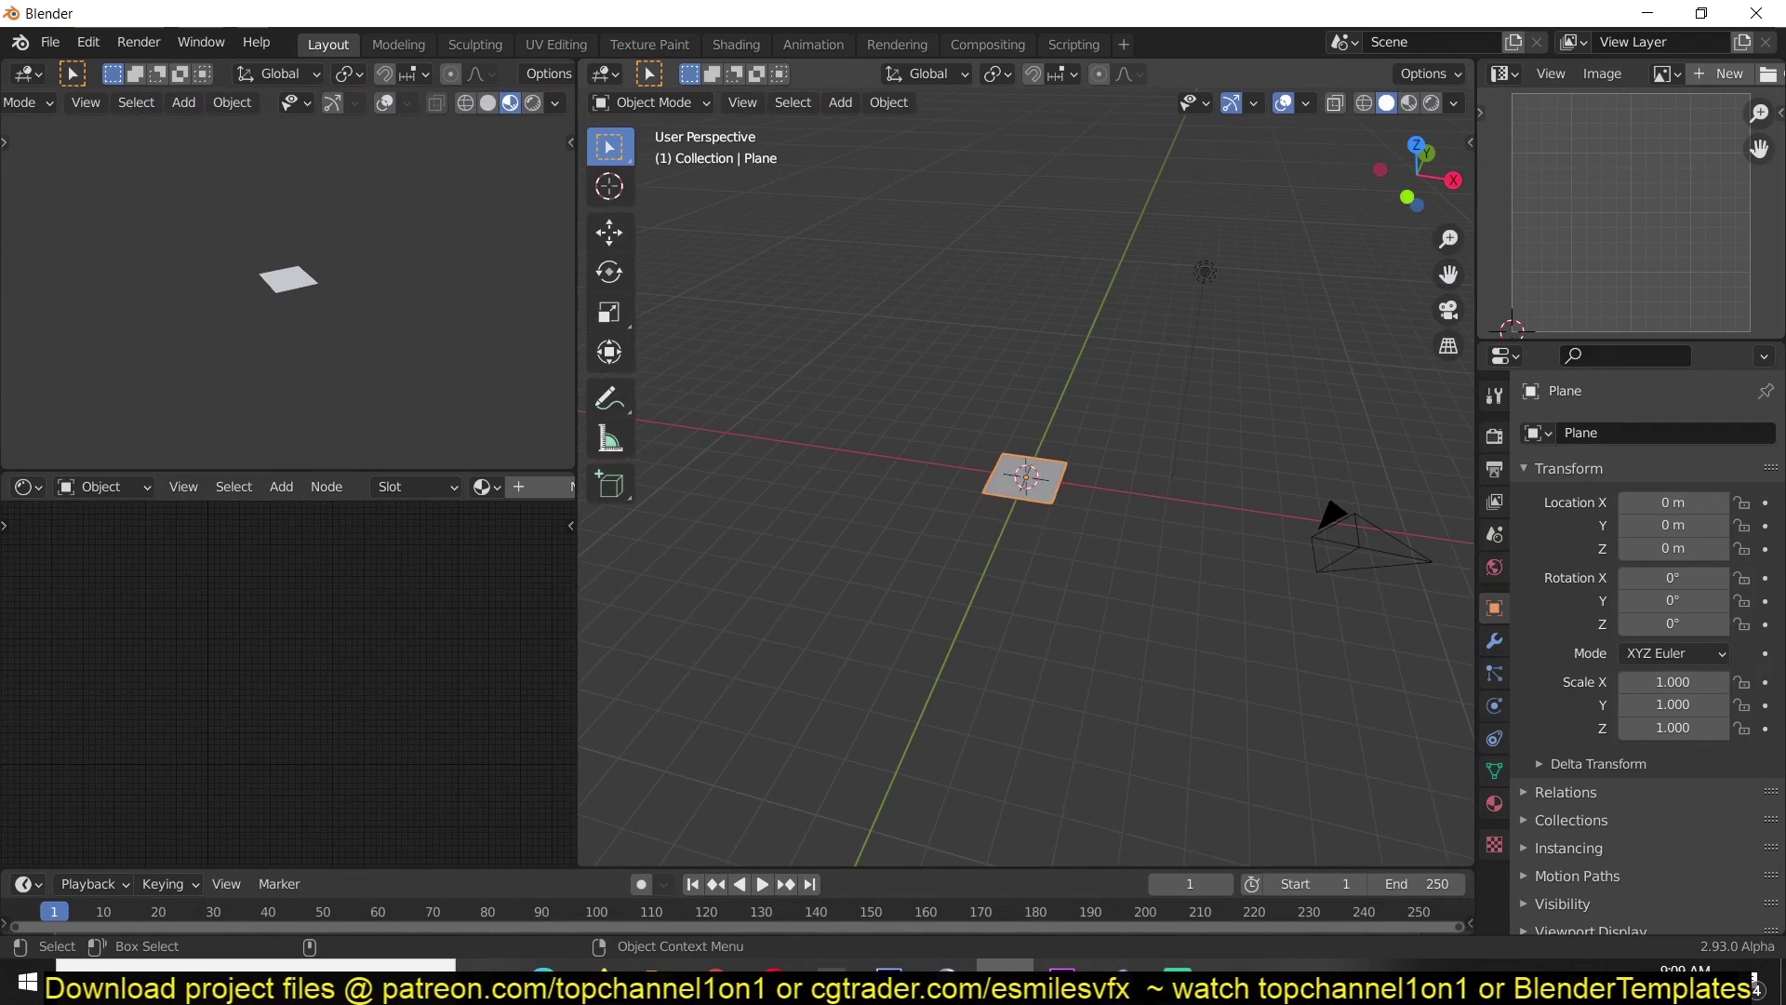
{"action": "key", "text": "s"}
{"action": "left_click", "coordinate": [1200, 551]}
{"action": "key", "text": "s"}
{"action": "key", "text": "x"}
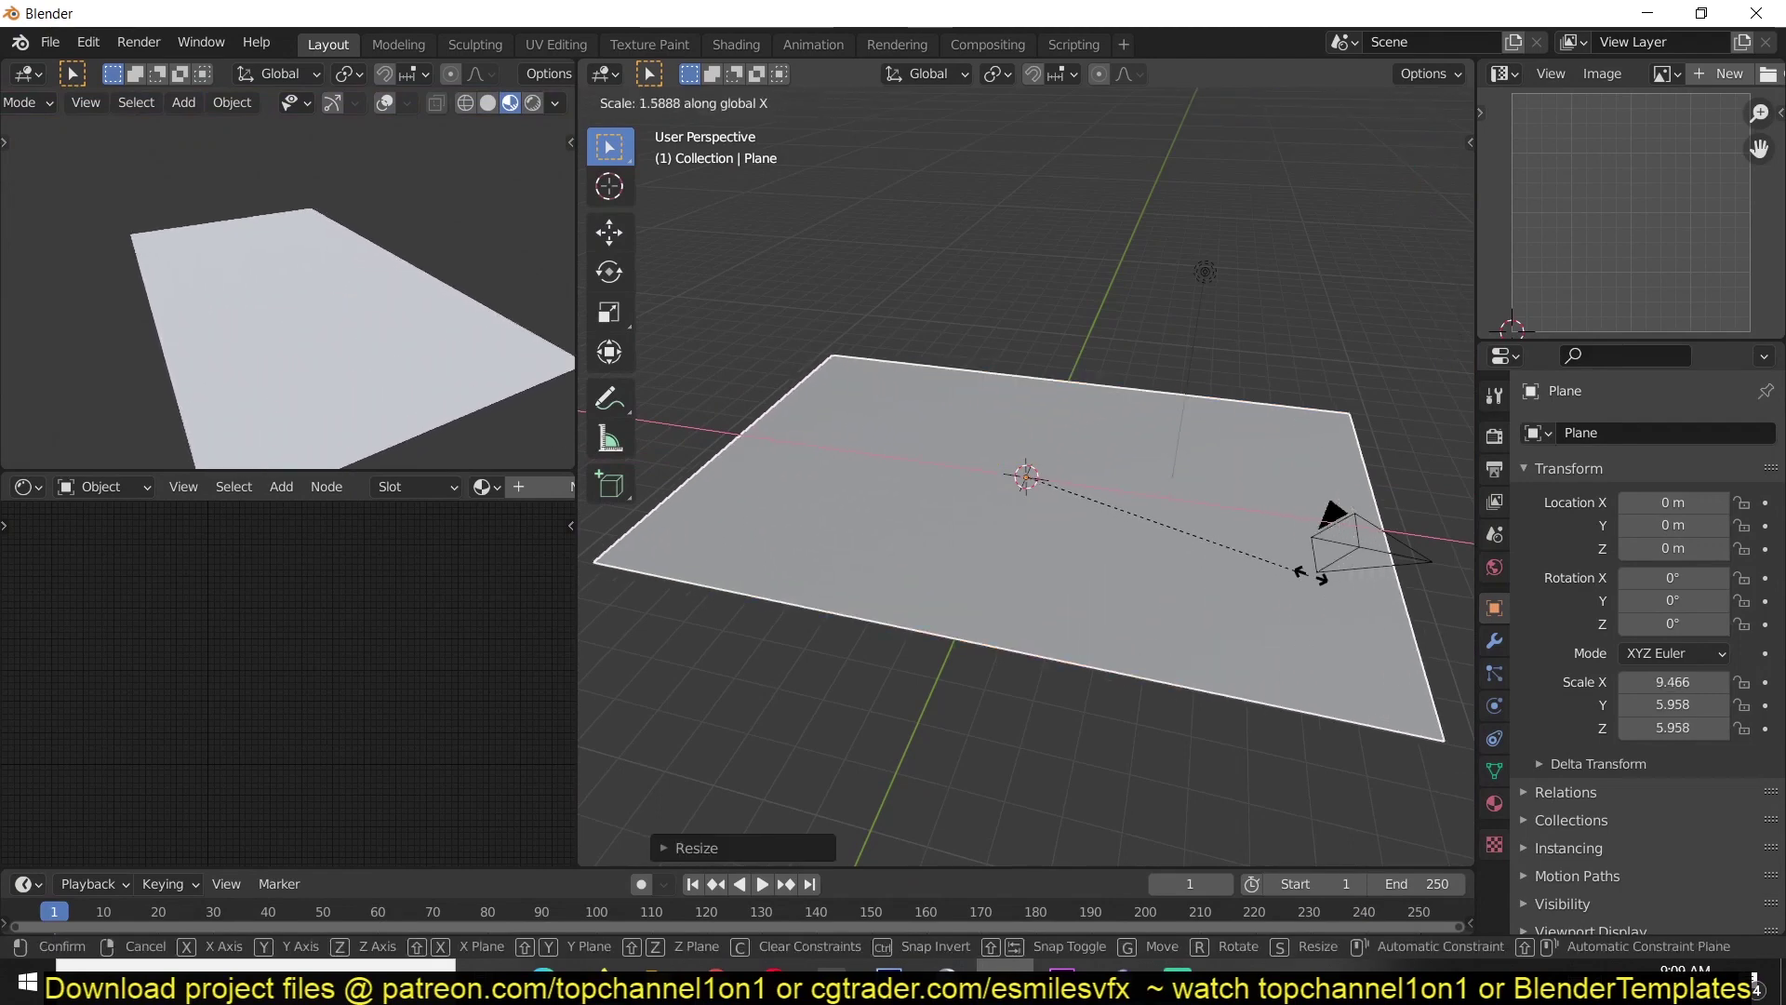
{"action": "left_click", "coordinate": [1296, 594]}
{"action": "middle_click_drag", "start_coordinate": [1296, 594], "coordinate": [1409, 363]}
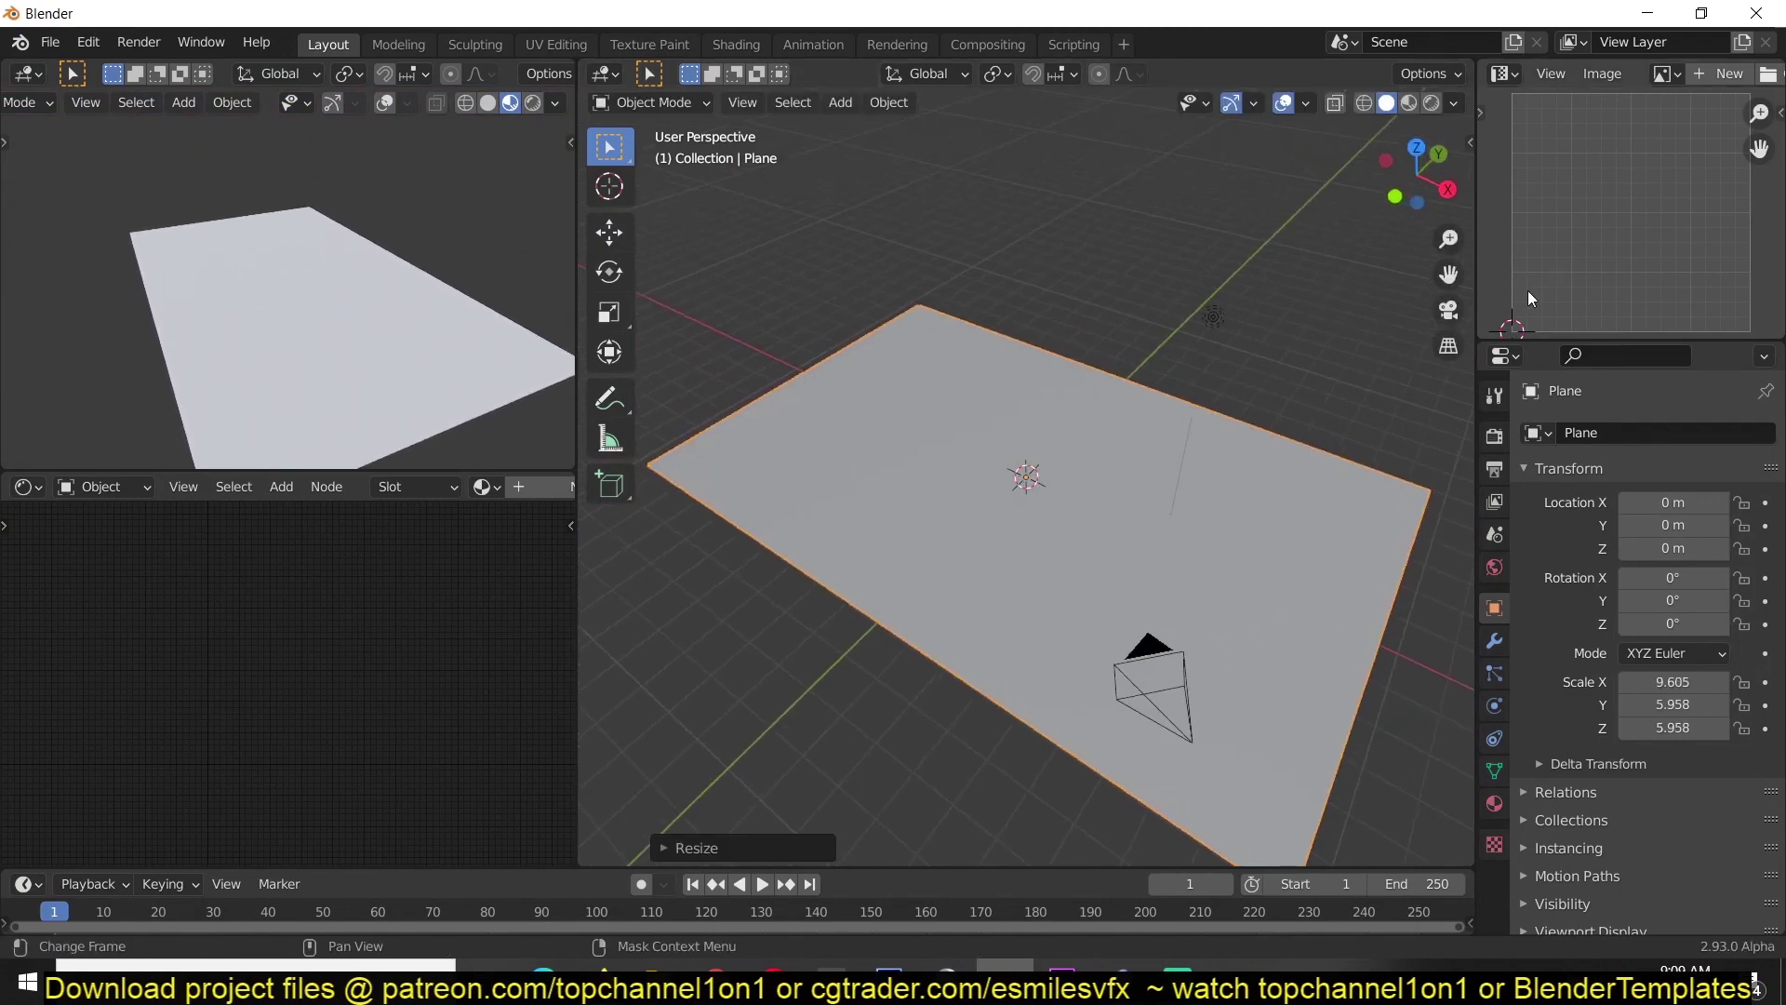
{"action": "middle_click_drag", "start_coordinate": [1147, 502], "coordinate": [1163, 465]}
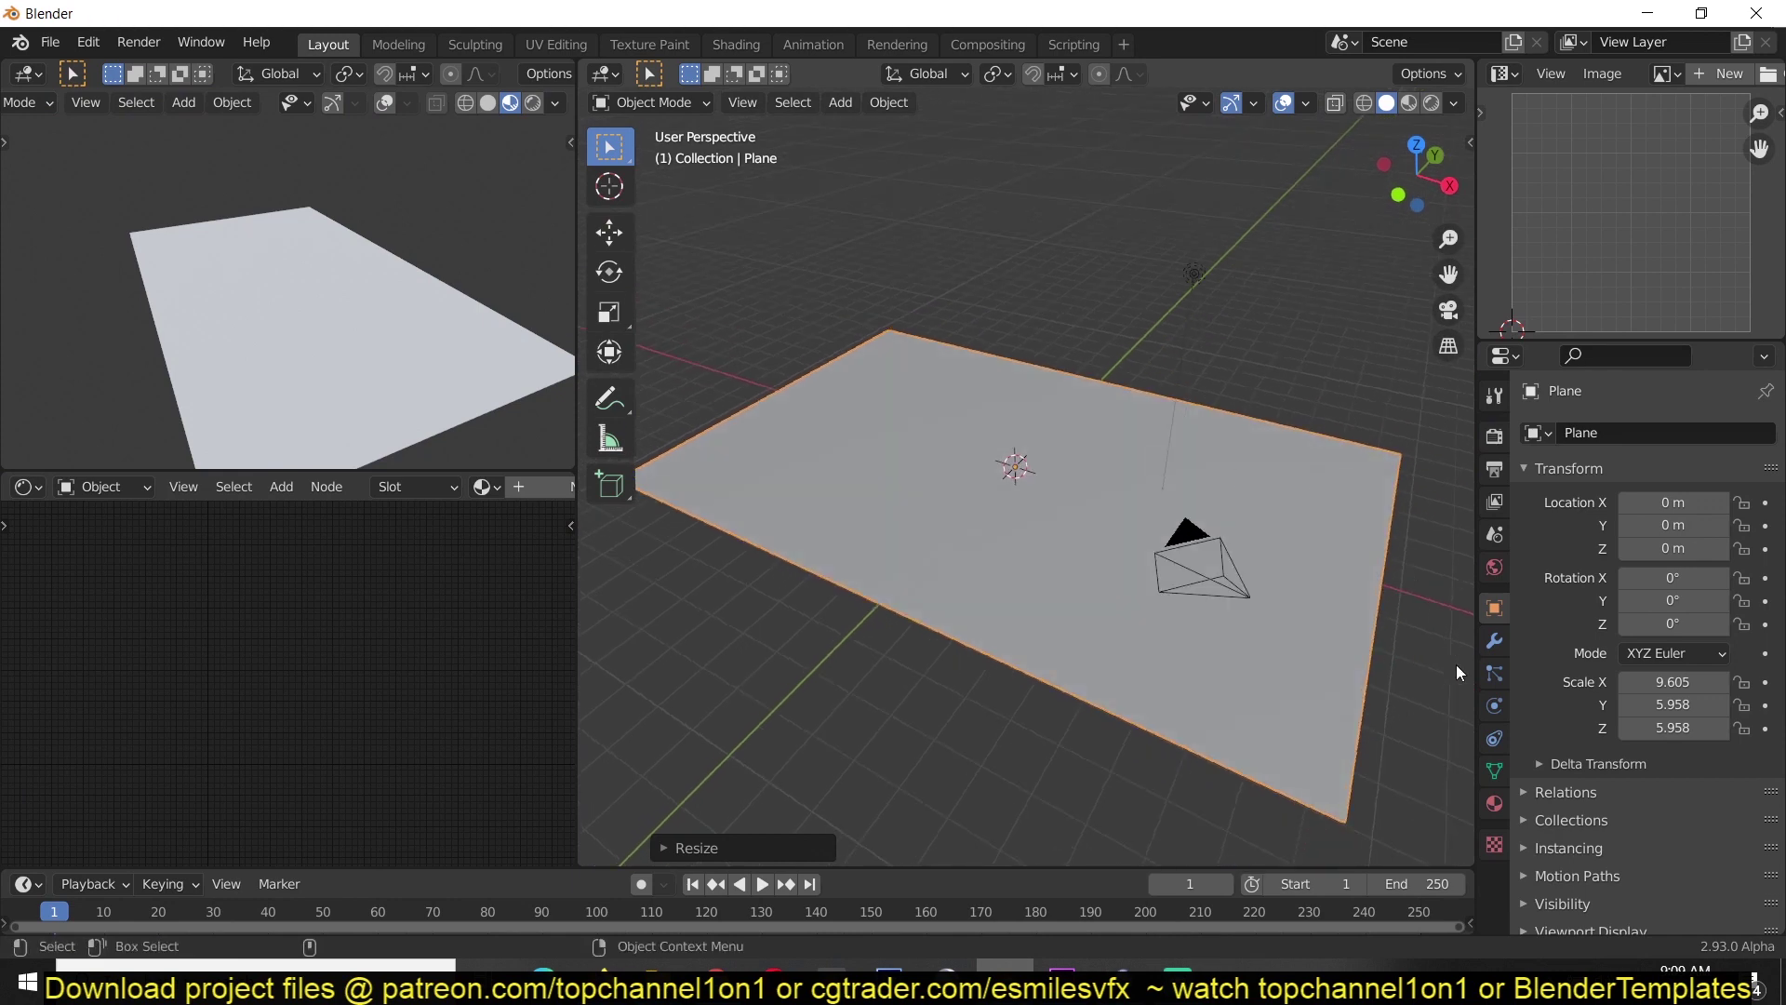
Step: Add a Hair particle system to the plane (1000 strands, 4 m) and expand its Textures panel
{"action": "left_click", "coordinate": [1494, 673]}
{"action": "left_click", "coordinate": [1765, 432]}
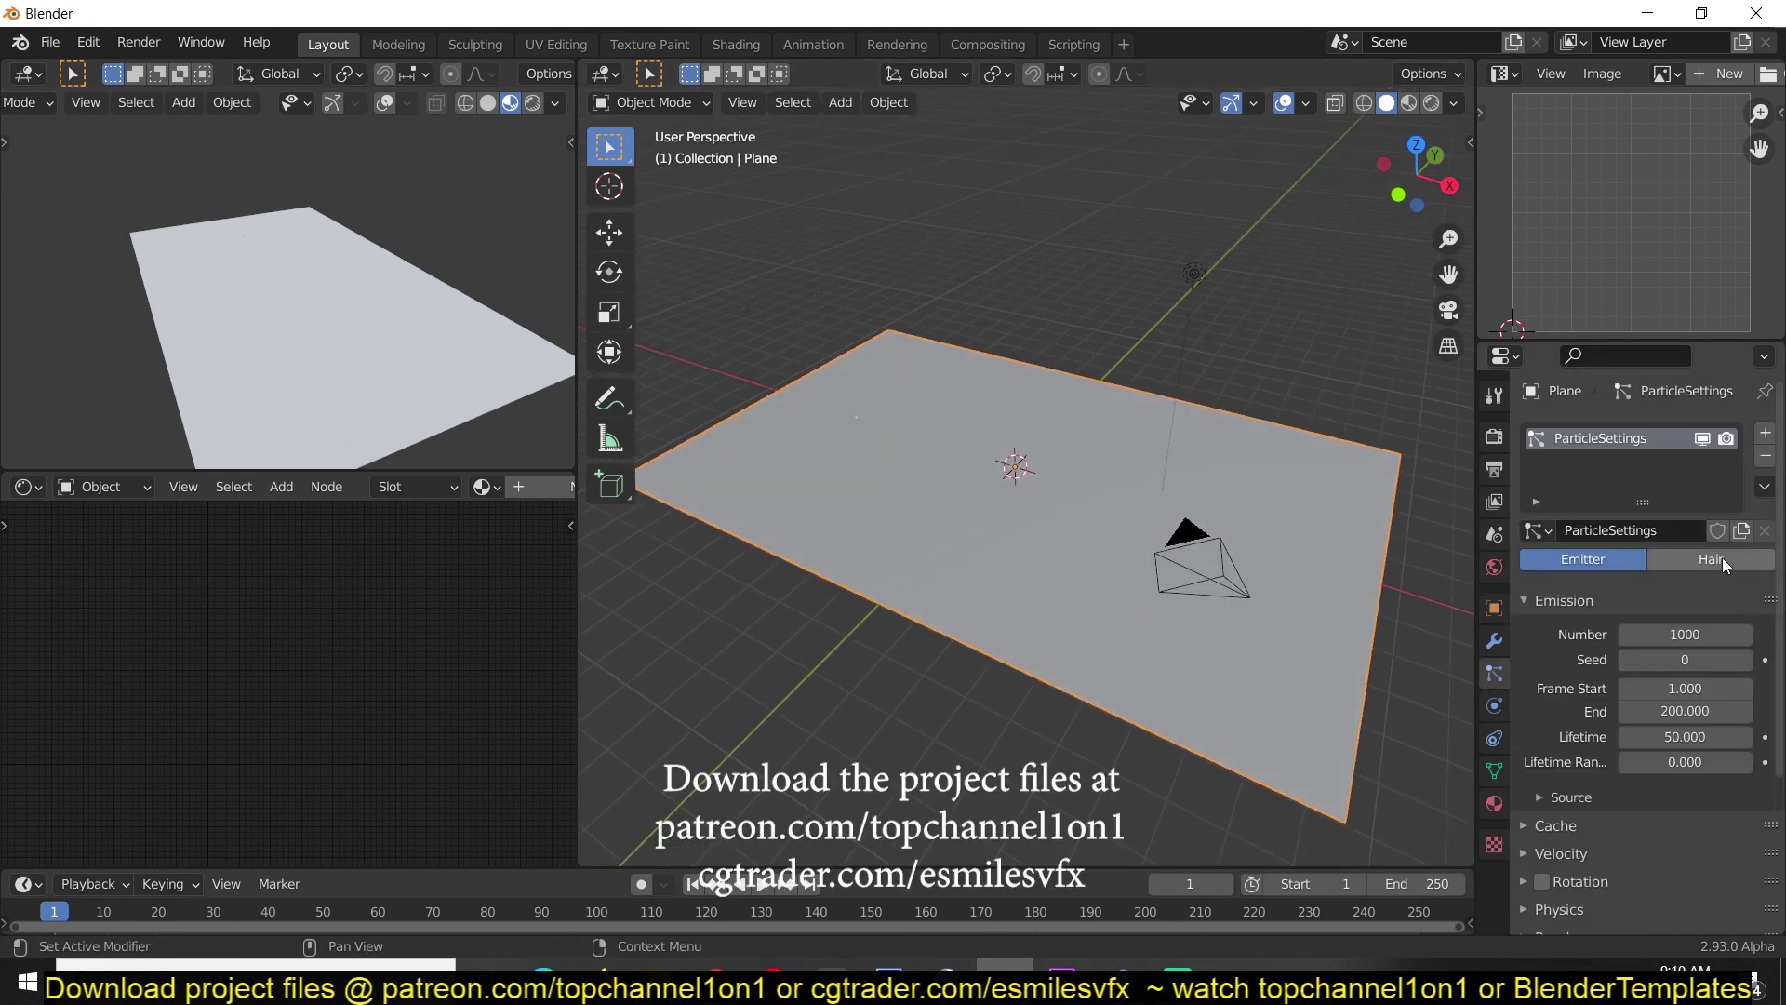
{"action": "left_click", "coordinate": [1711, 559]}
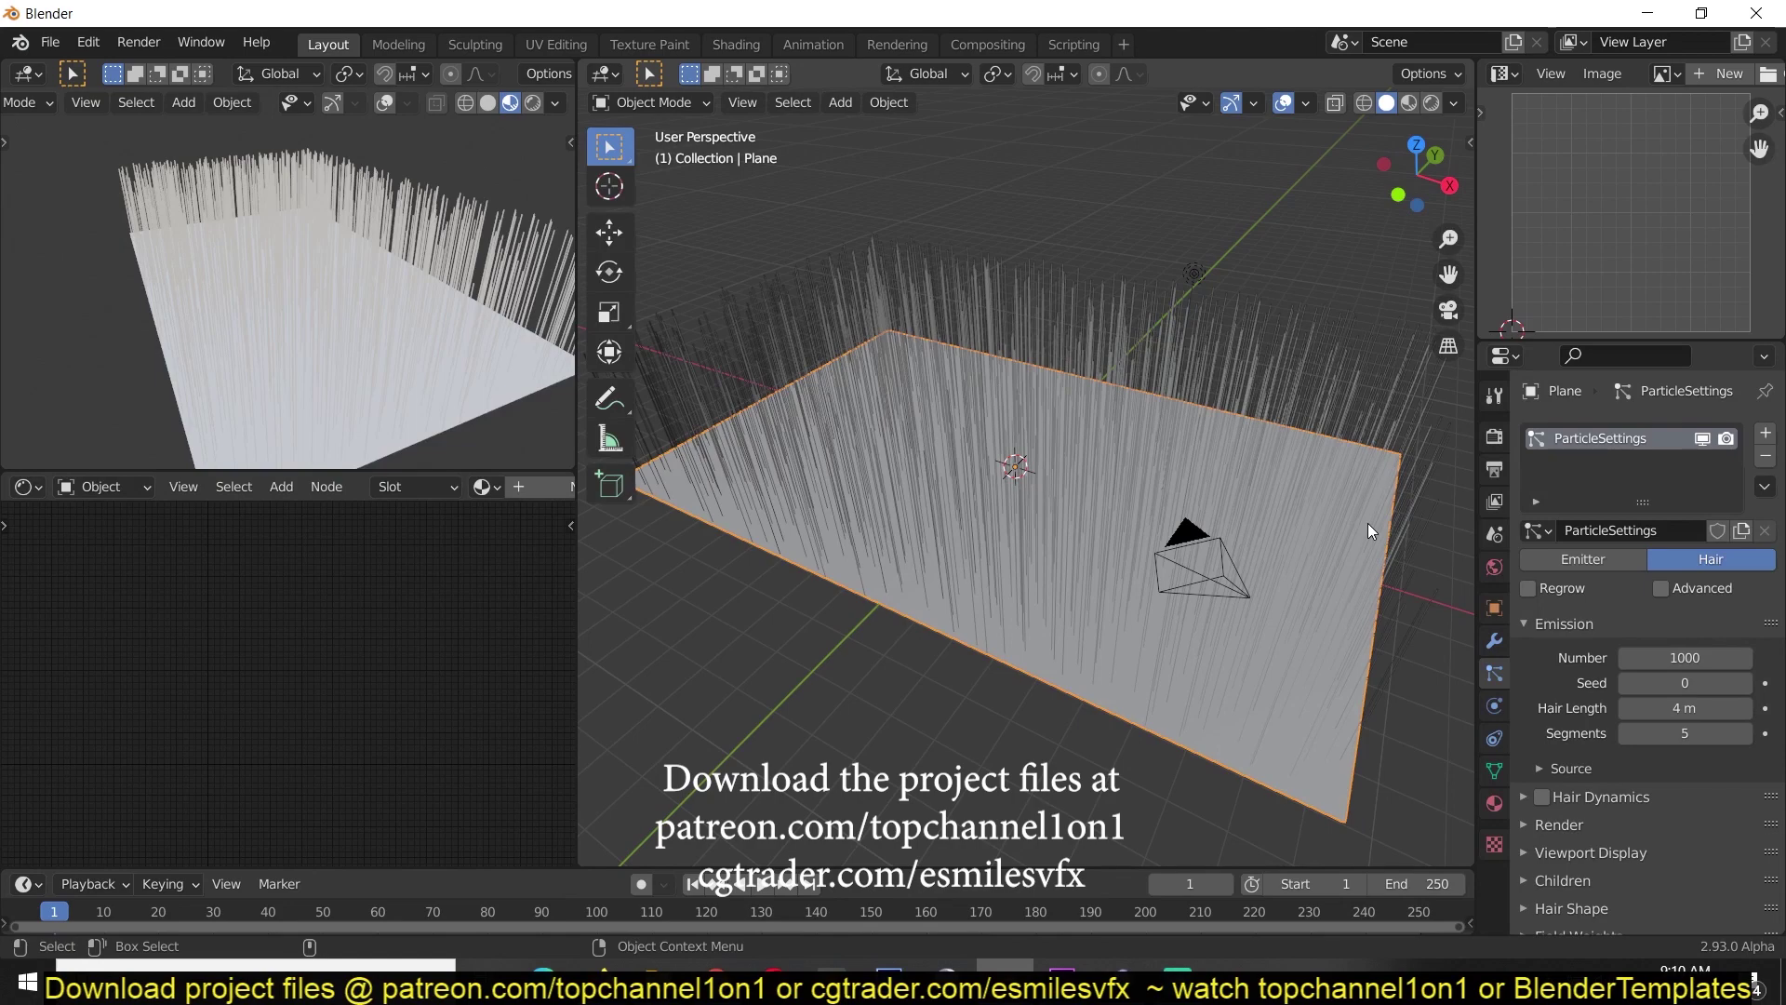
{"action": "scroll", "coordinate": [1368, 532], "scroll_direction": "down", "scroll_amount": 3}
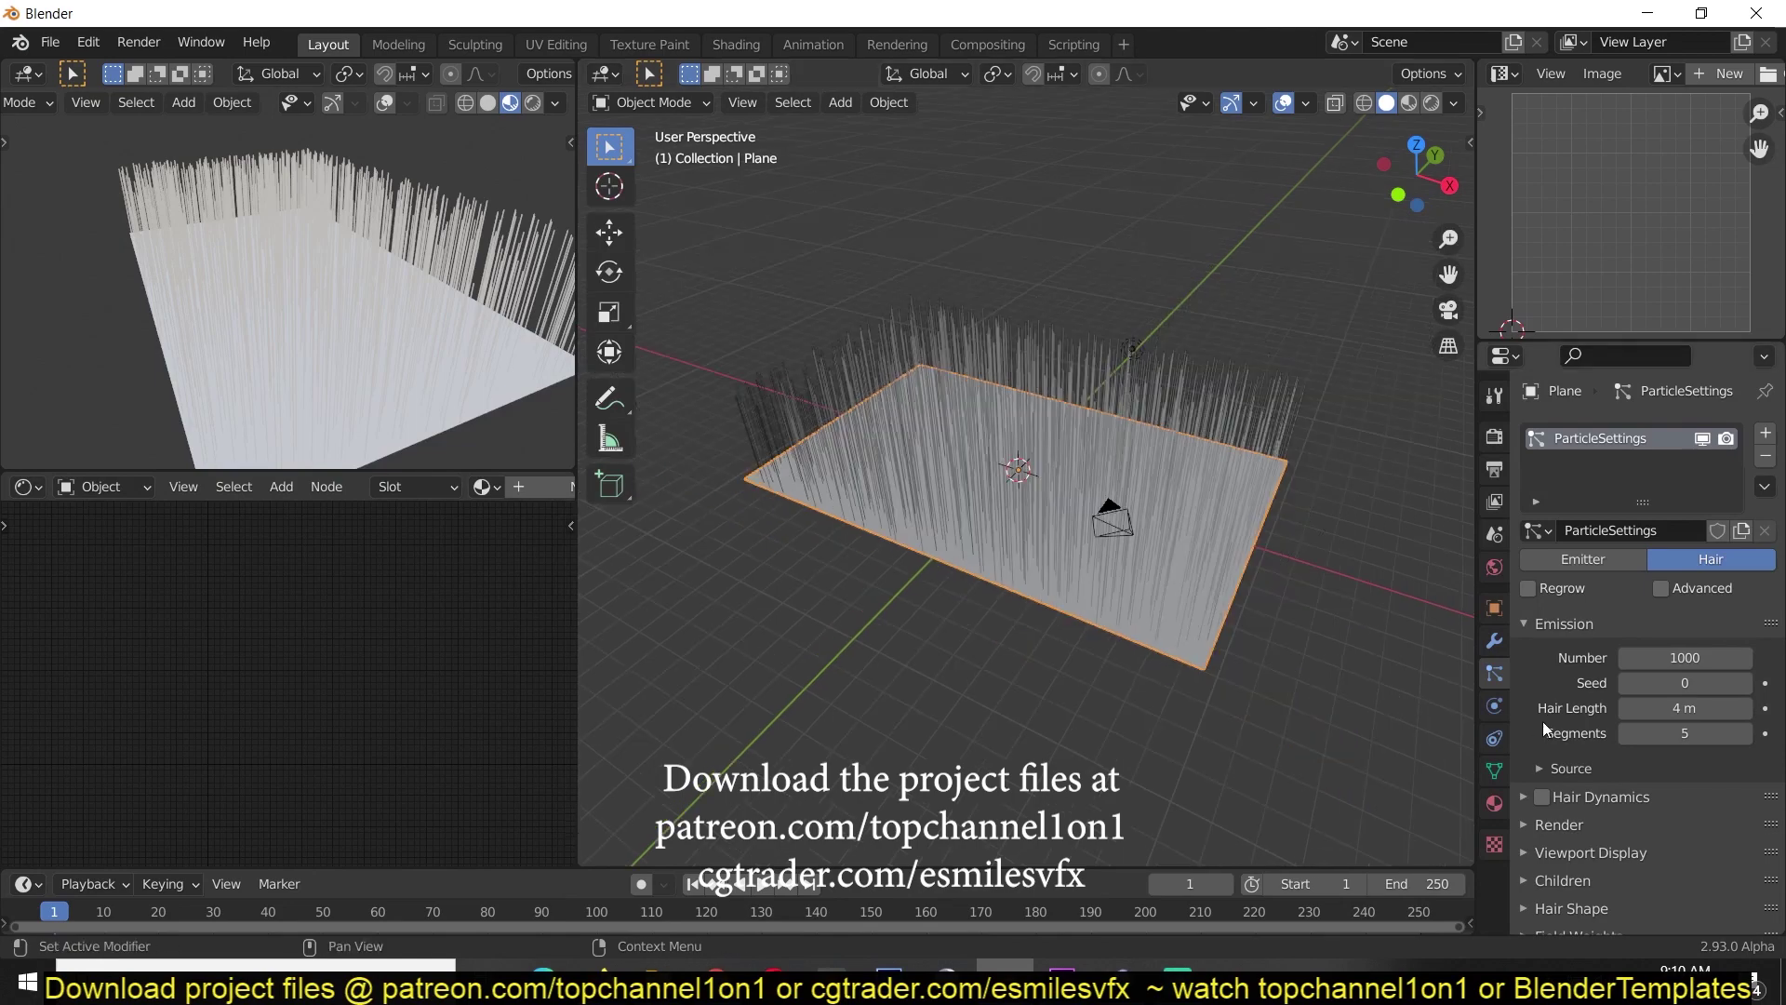
{"action": "scroll", "coordinate": [1586, 730], "scroll_direction": "down", "scroll_amount": 3}
{"action": "left_click", "coordinate": [1575, 902]}
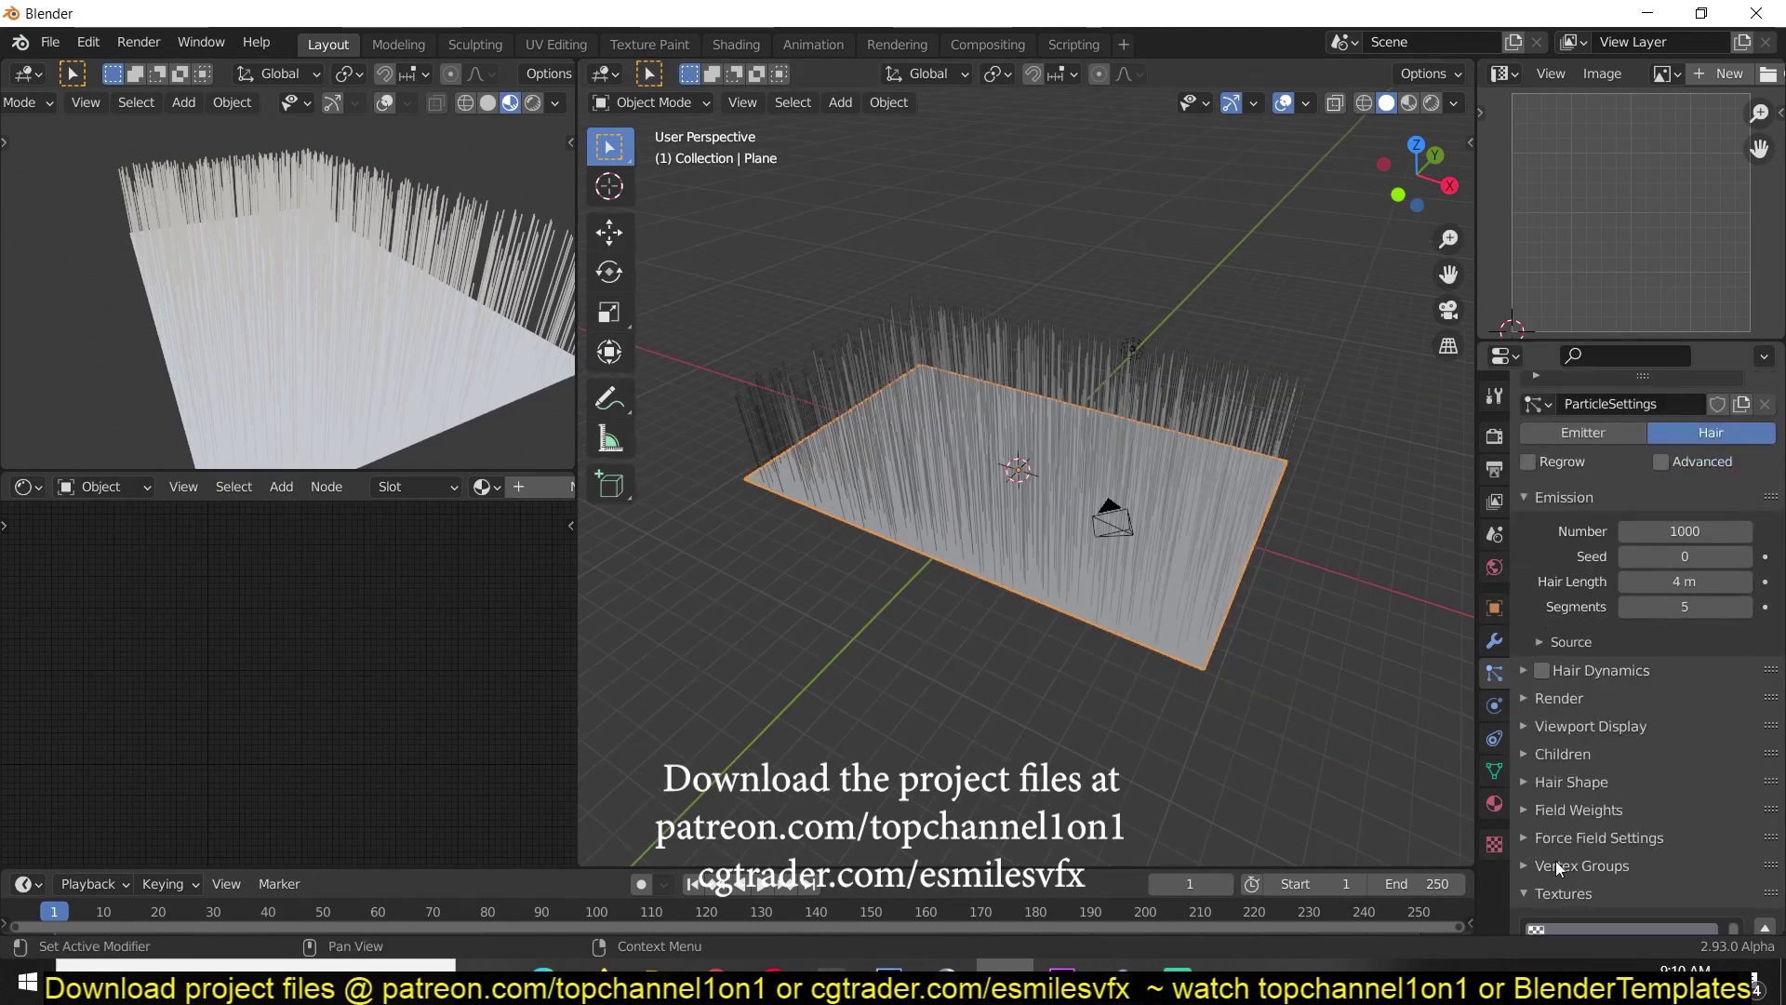
{"action": "scroll", "coordinate": [1770, 770], "scroll_direction": "down", "scroll_amount": 4}
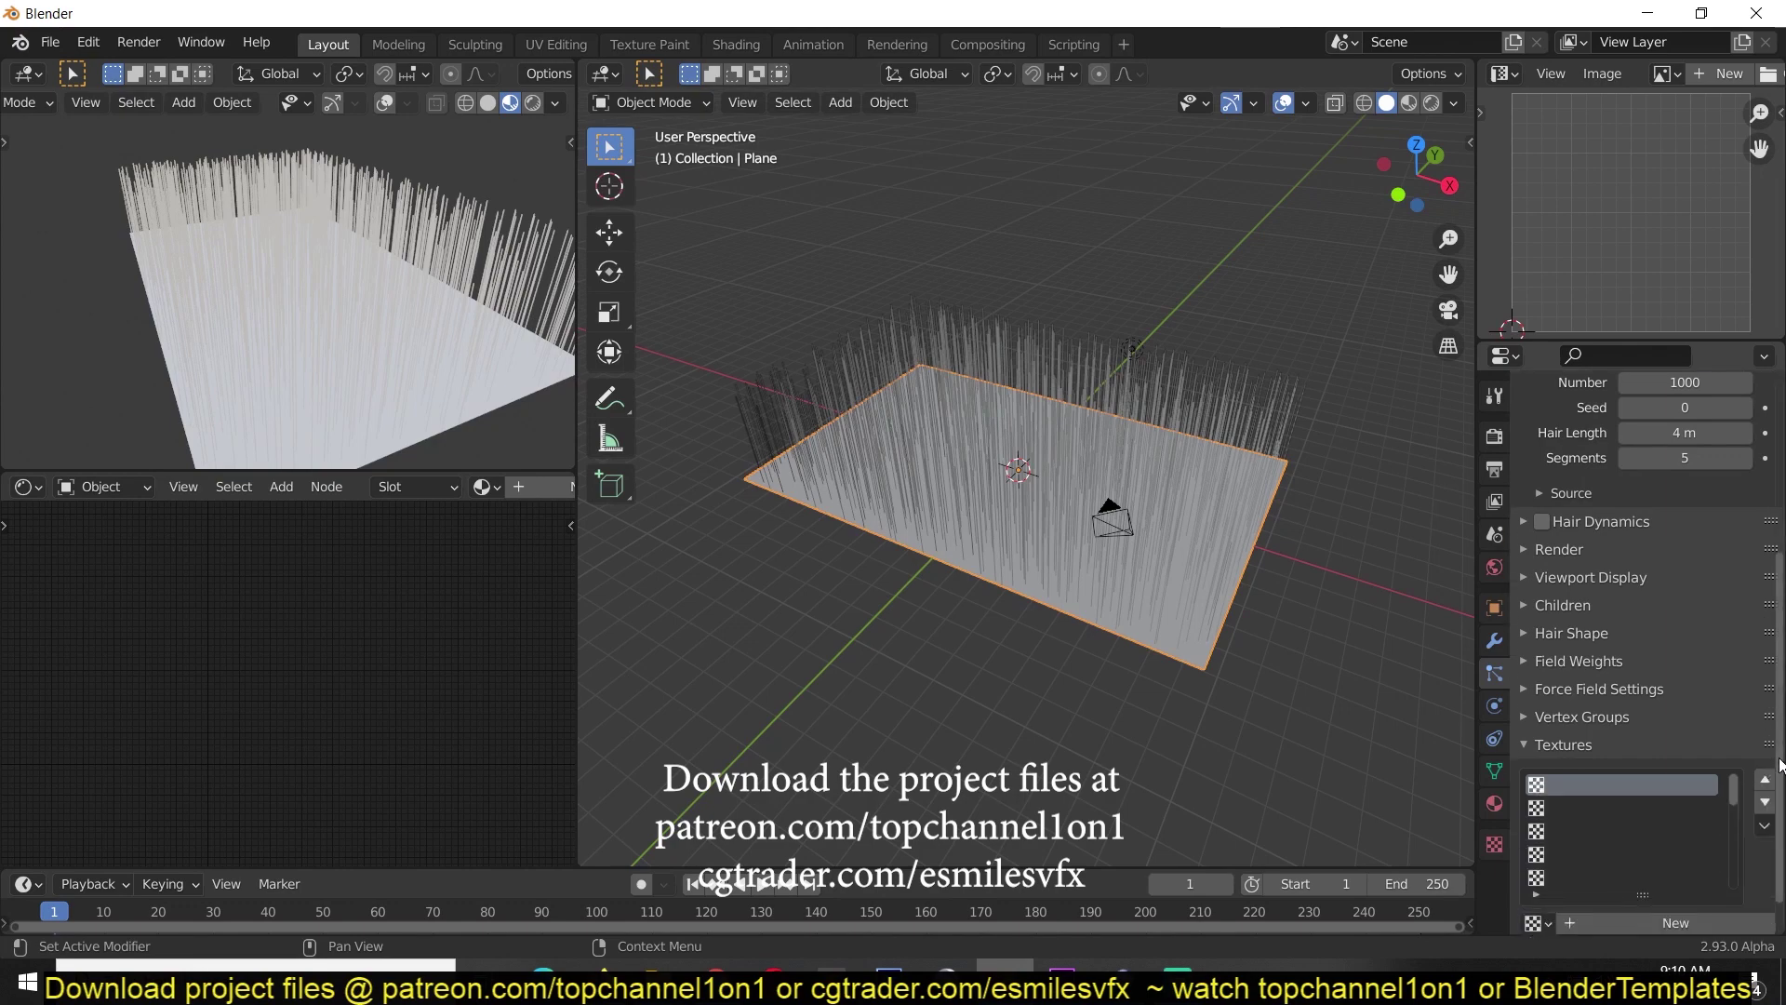
{"action": "scroll", "coordinate": [1780, 763], "scroll_direction": "down", "scroll_amount": 1}
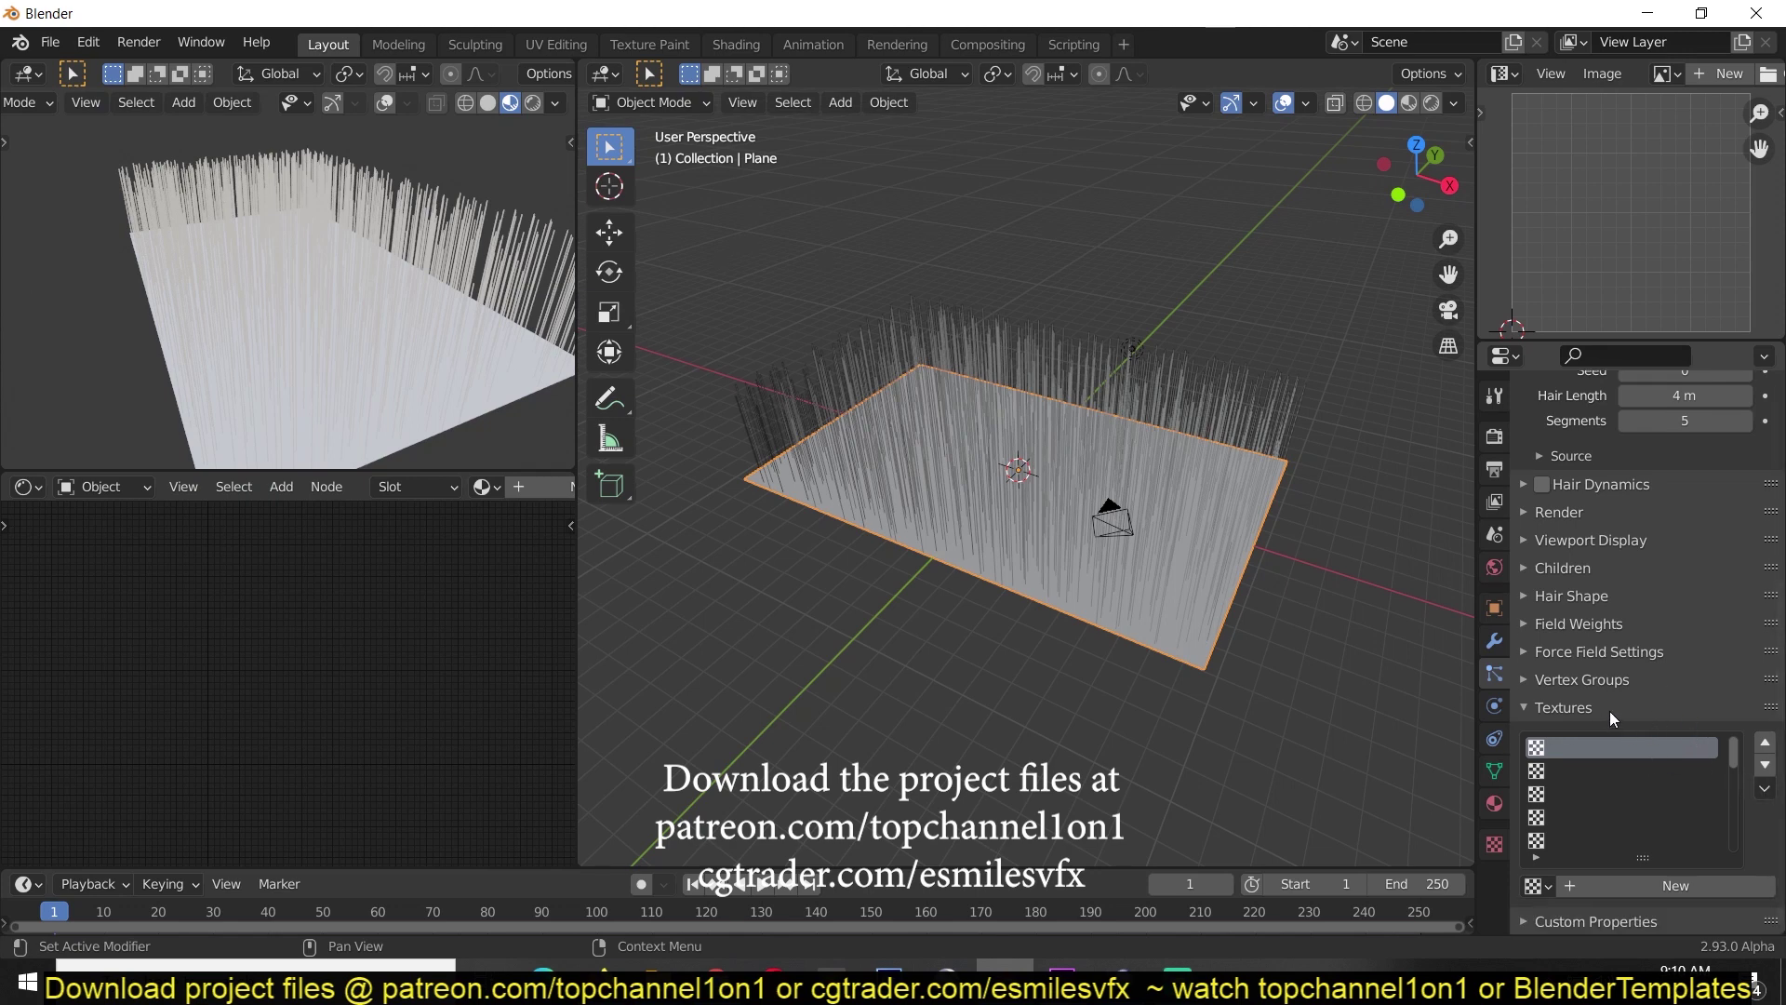
Step: Create a new particle texture and load Countdown Timer.mov from the Video folder as its image
{"action": "left_click", "coordinate": [1674, 885]}
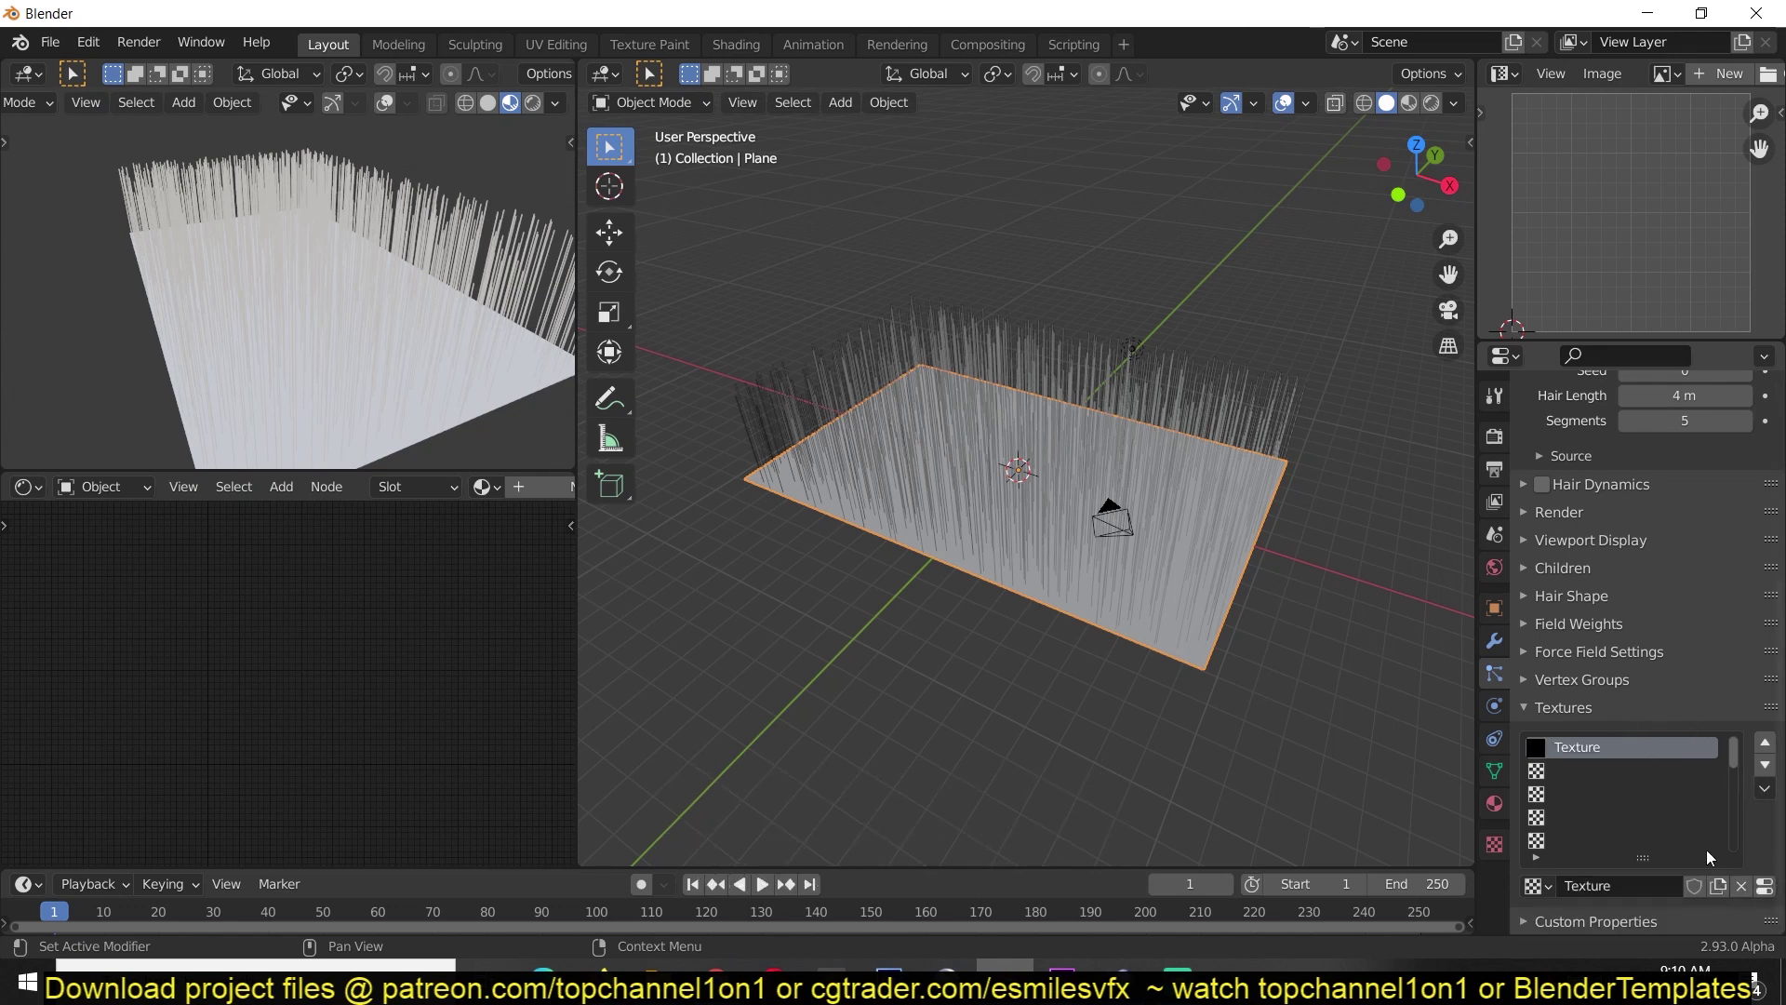
{"action": "left_click", "coordinate": [1719, 885]}
{"action": "left_click", "coordinate": [1765, 885]}
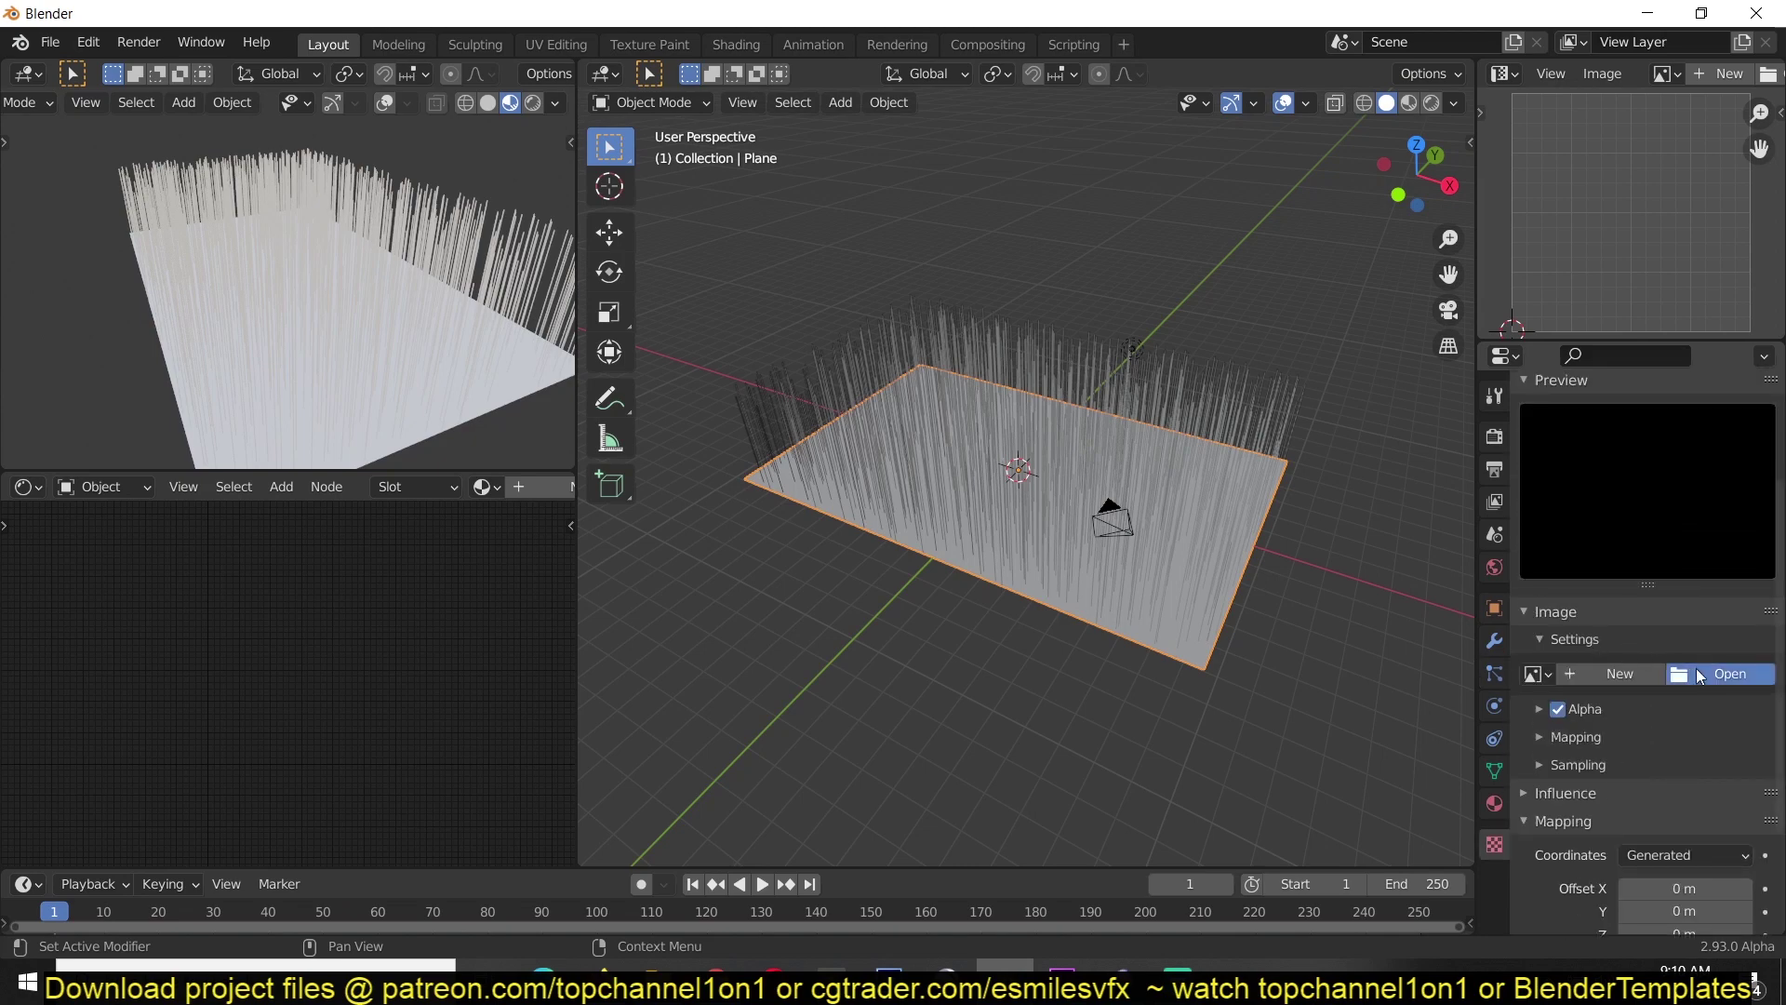
{"action": "left_click", "coordinate": [1722, 674]}
{"action": "left_click", "coordinate": [354, 790]}
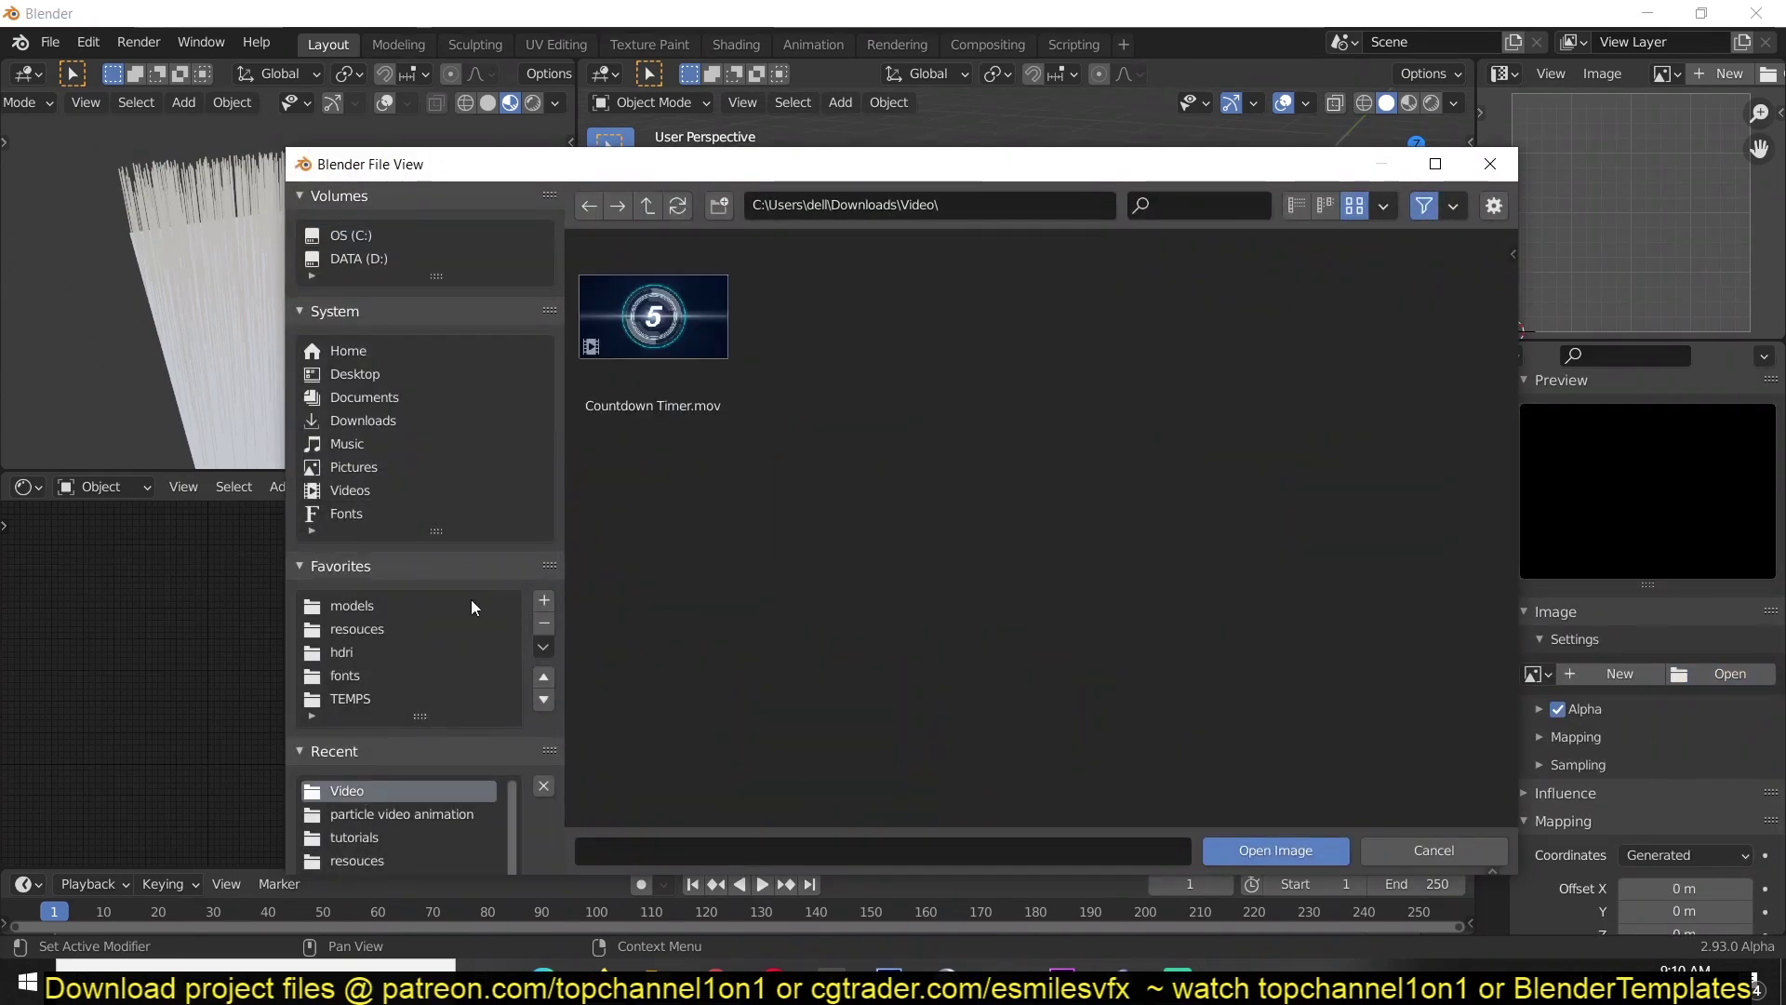
{"action": "left_click", "coordinate": [603, 307]}
{"action": "left_click", "coordinate": [1262, 845]}
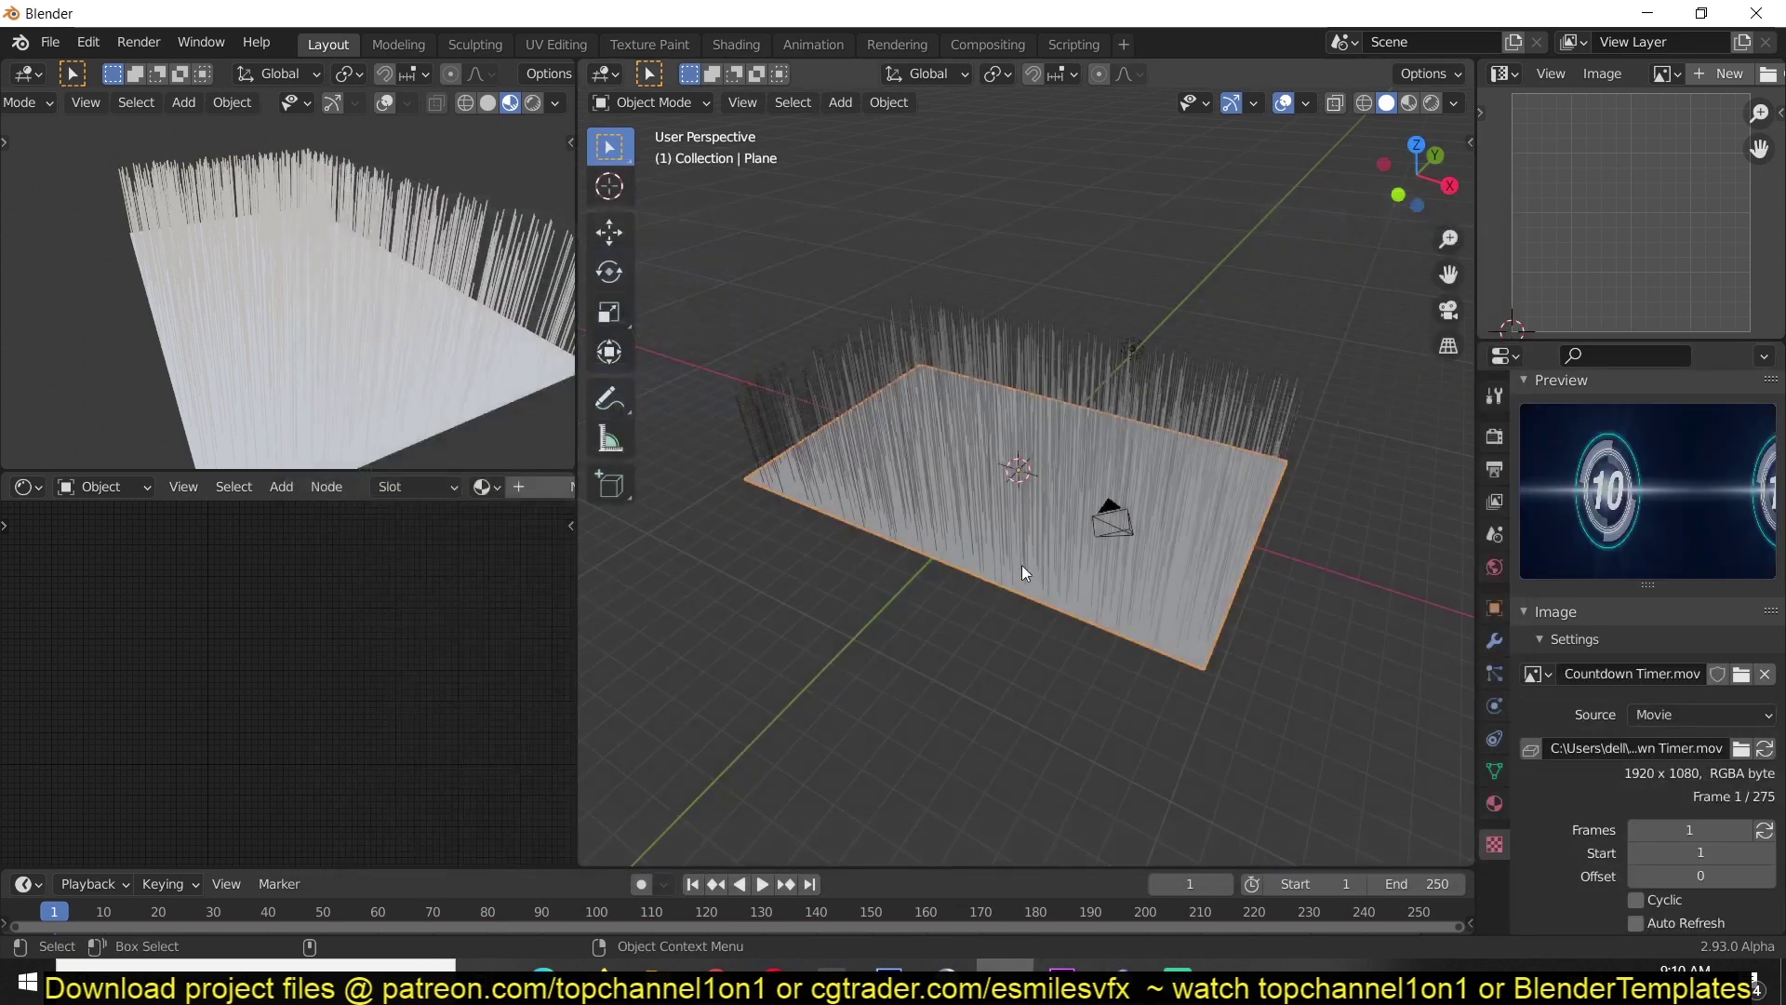
Step: Make the texture influence Hair Length and turn off its General Time influence
{"action": "middle_click_drag", "start_coordinate": [962, 488], "coordinate": [996, 400]}
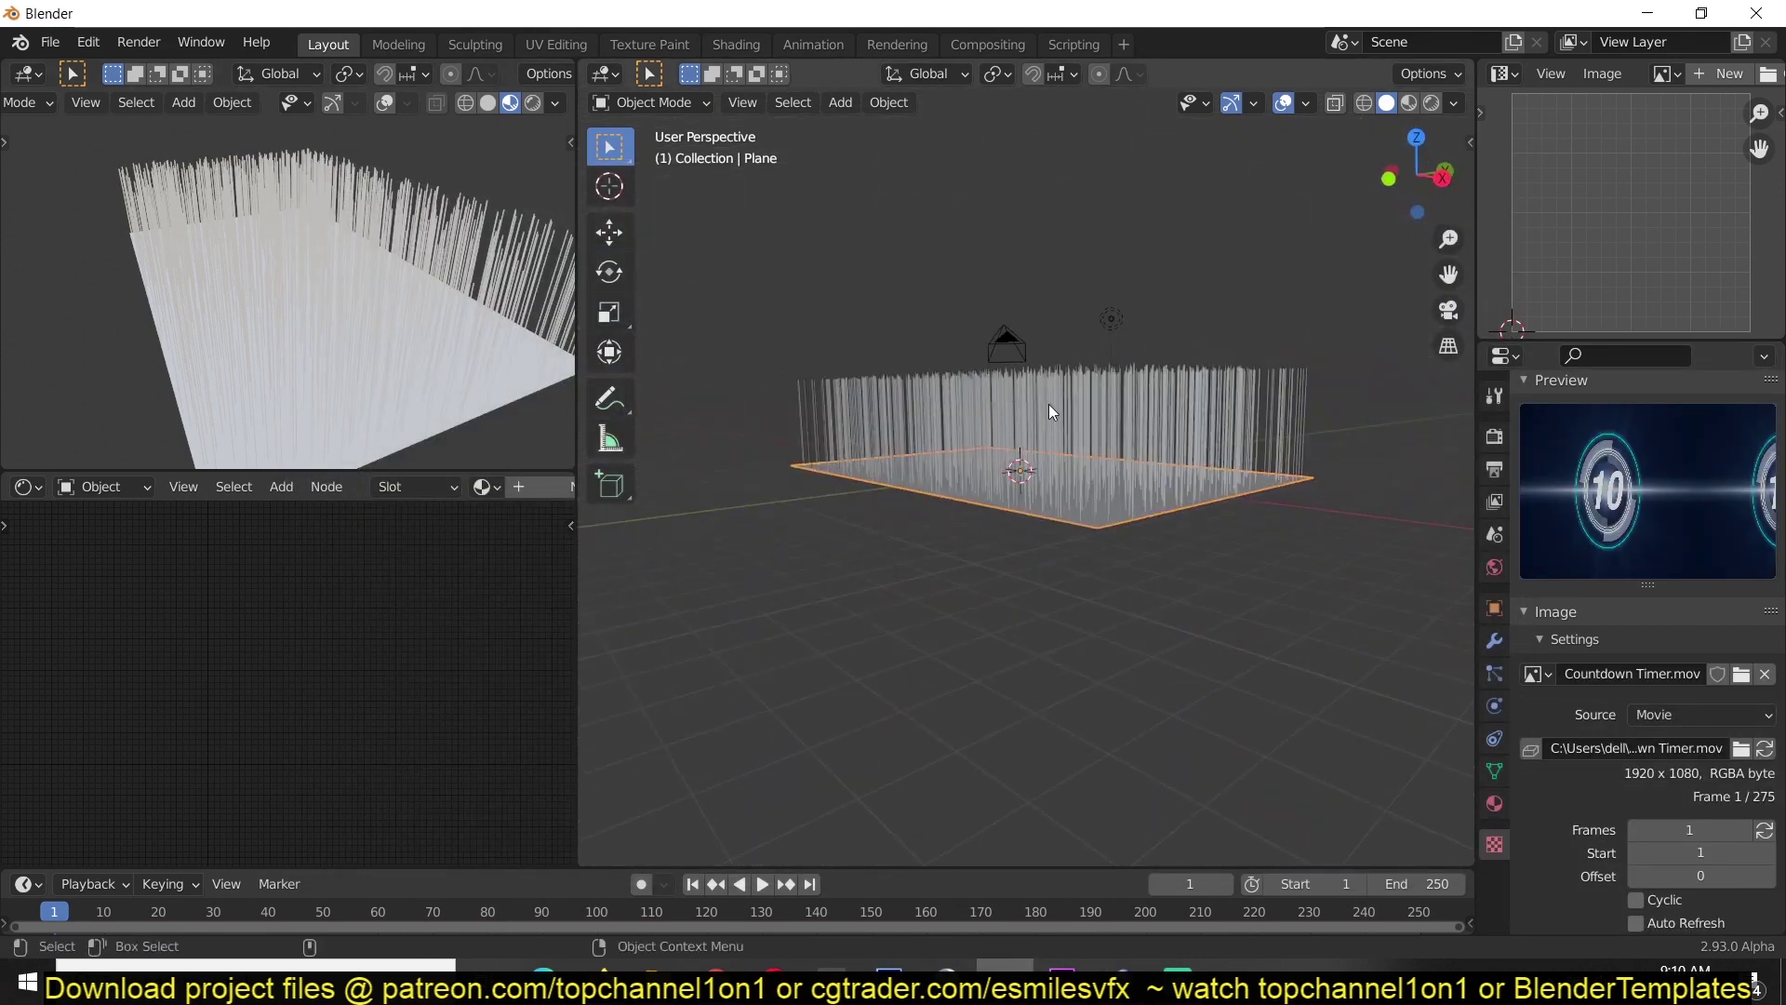
{"action": "scroll", "coordinate": [1587, 707], "scroll_direction": "down", "scroll_amount": 7}
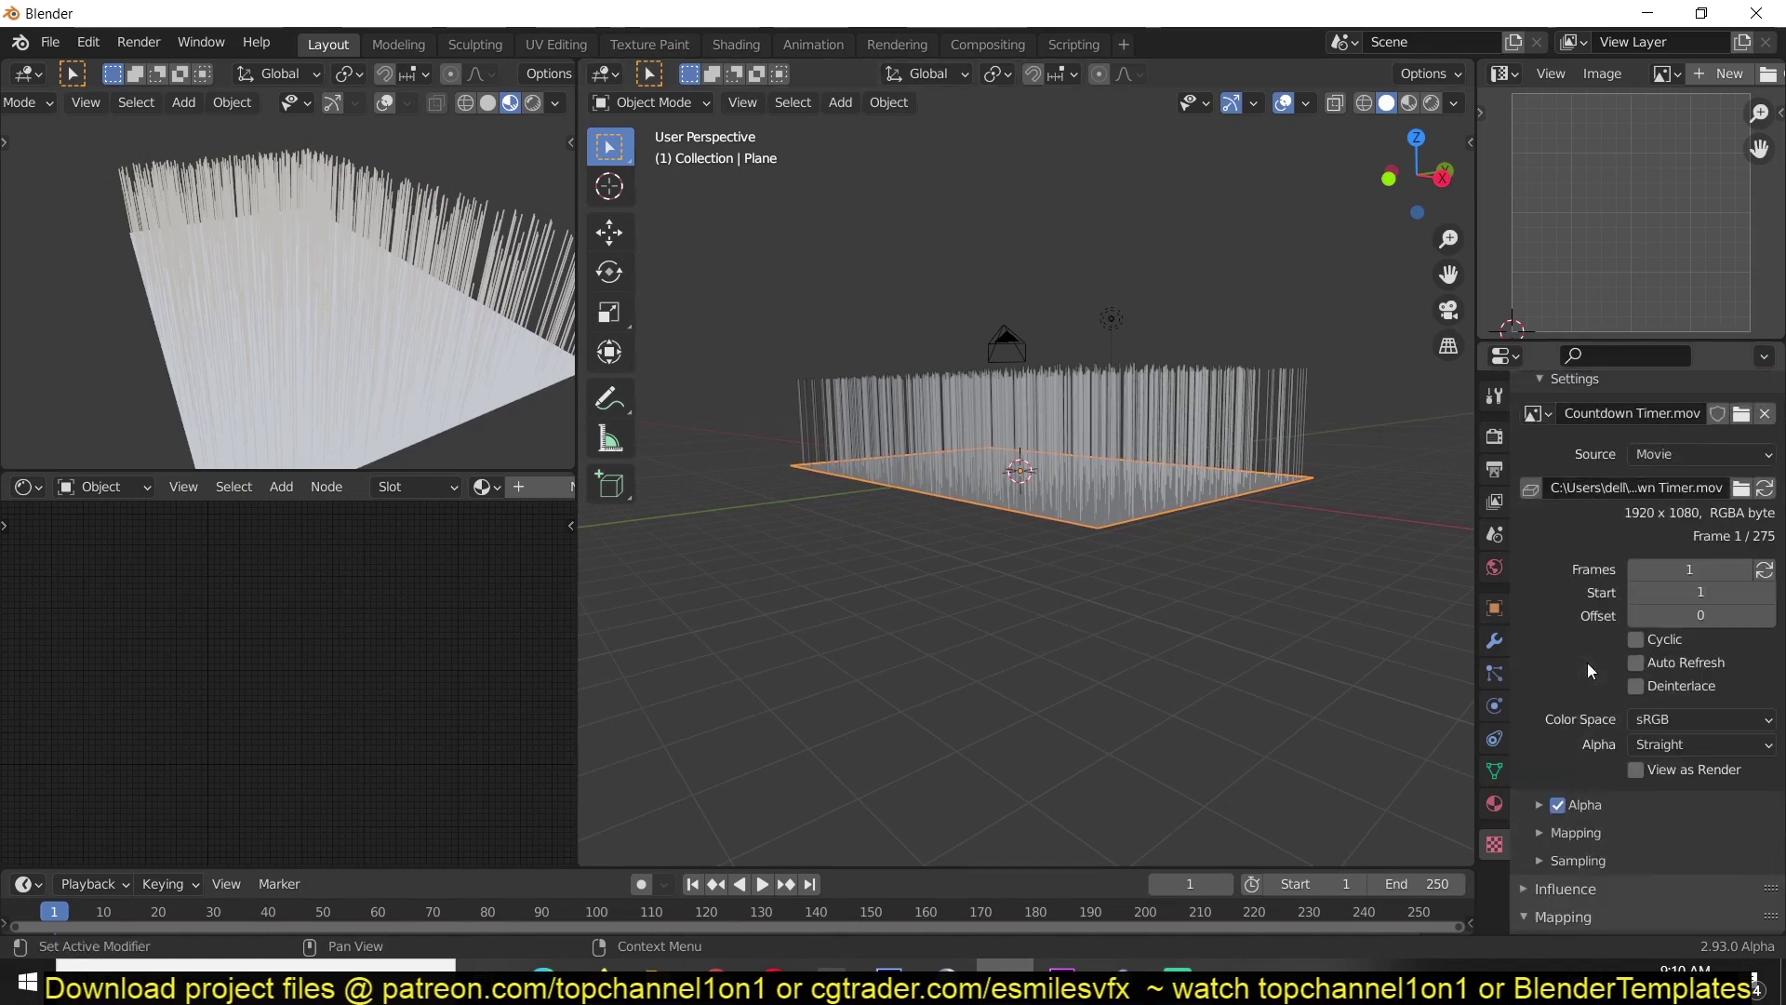
{"action": "scroll", "coordinate": [1600, 595], "scroll_direction": "up", "scroll_amount": 5}
{"action": "left_click", "coordinate": [1619, 498]}
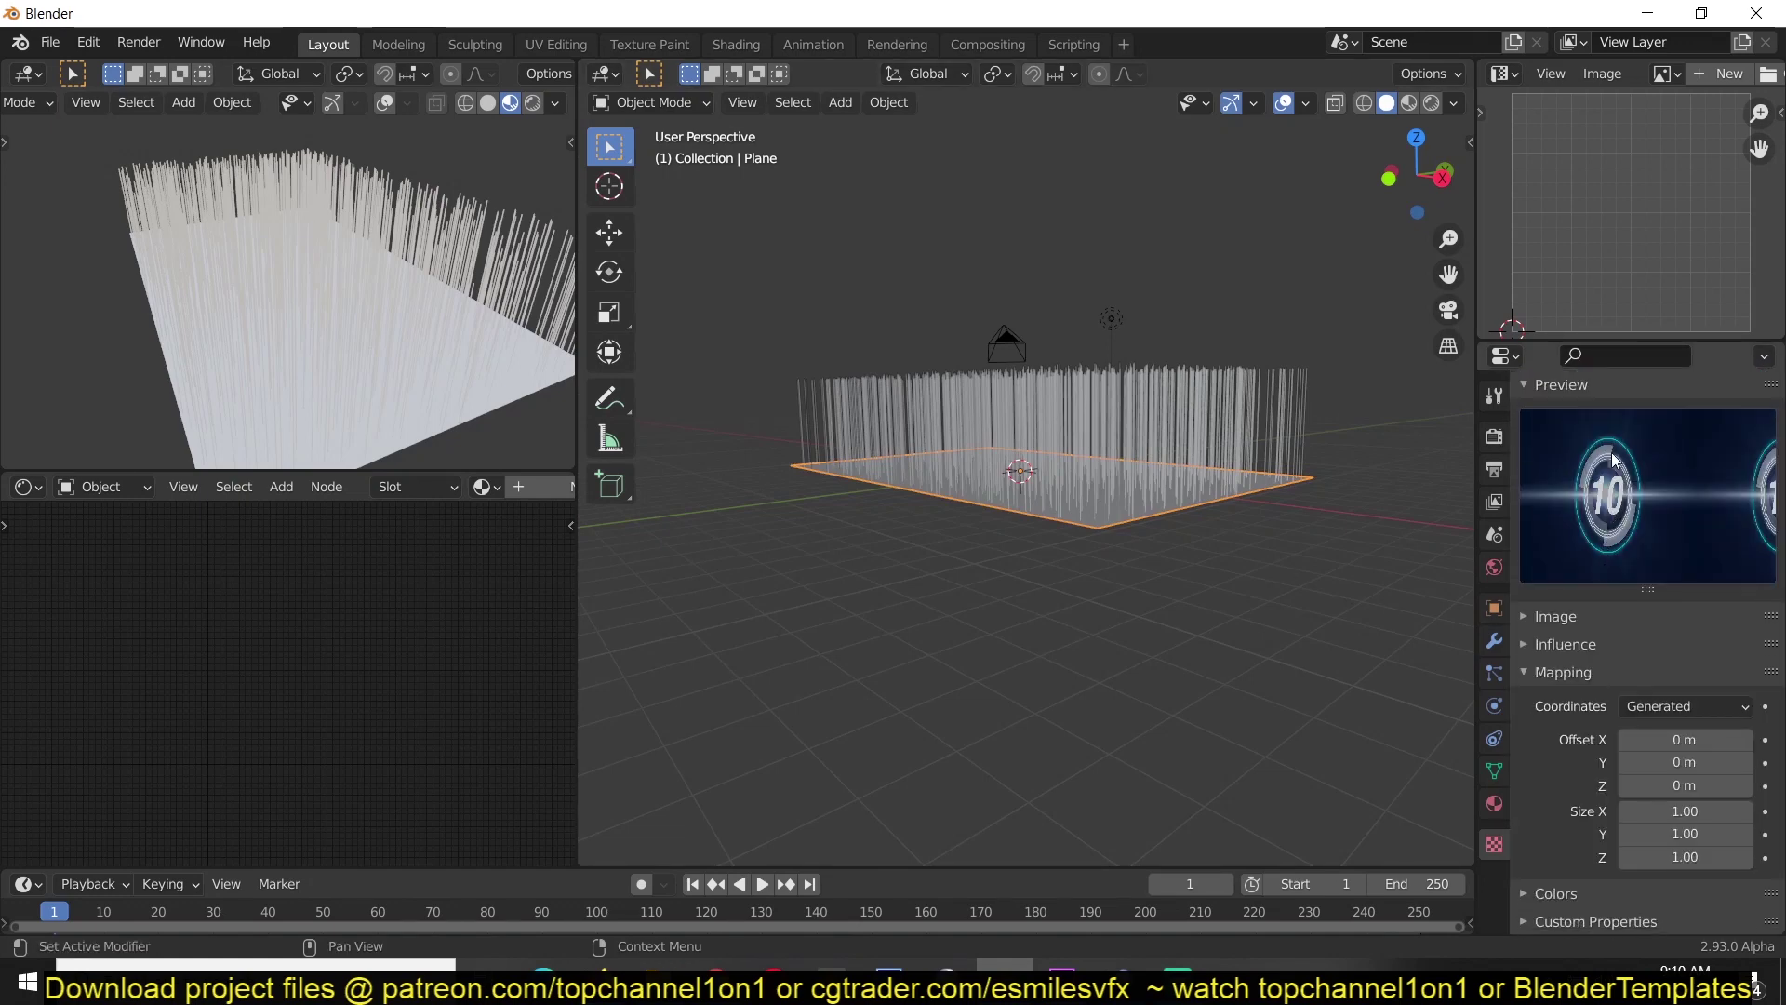
{"action": "left_click", "coordinate": [1604, 646]}
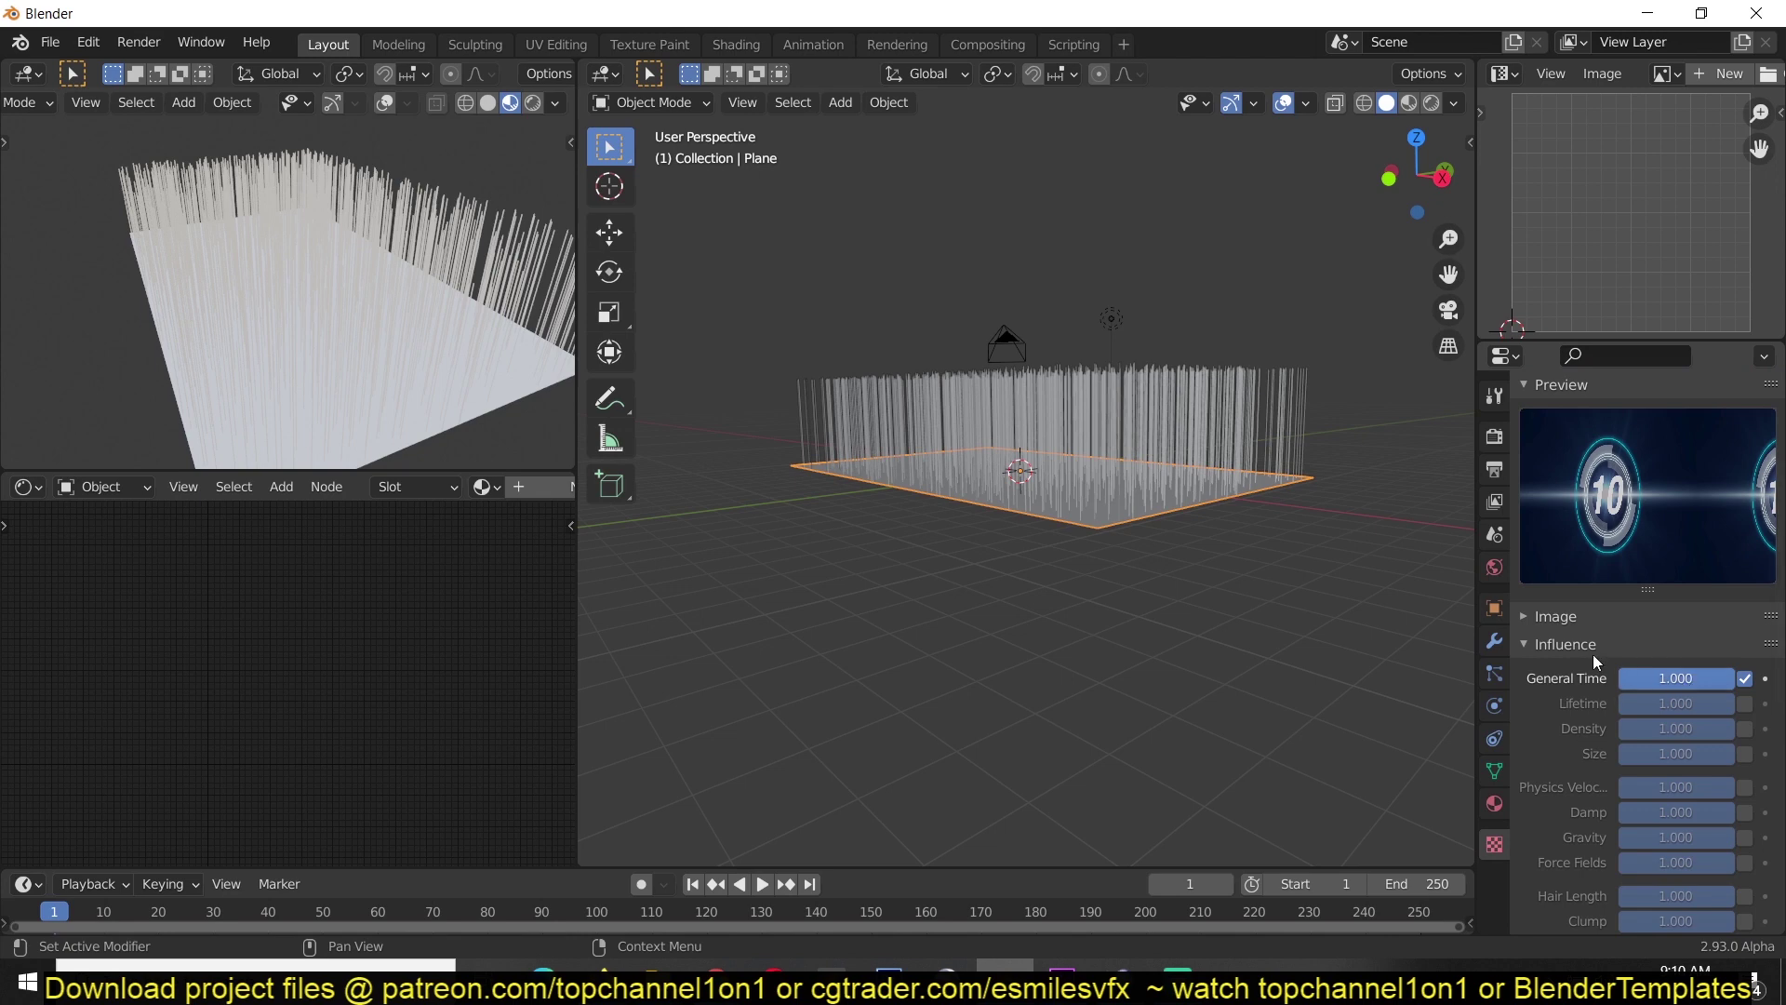
{"action": "scroll", "coordinate": [1534, 751], "scroll_direction": "down", "scroll_amount": 1}
{"action": "scroll", "coordinate": [1703, 809], "scroll_direction": "down", "scroll_amount": 2}
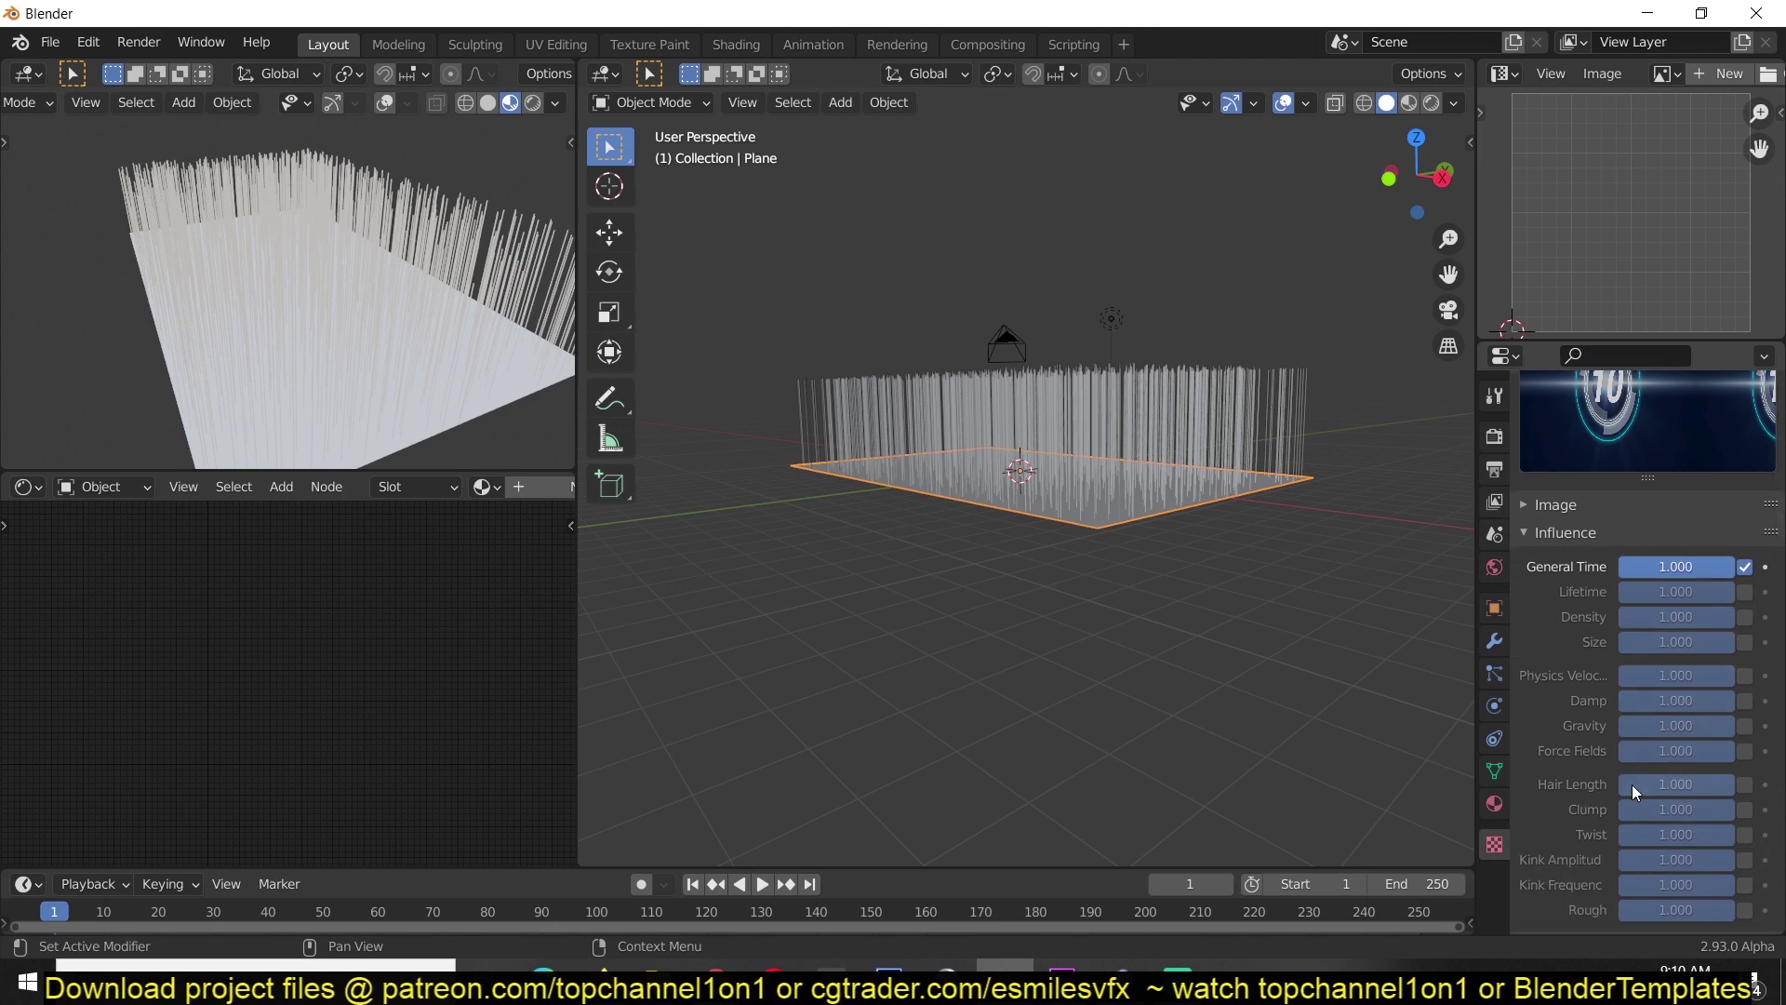
{"action": "left_click", "coordinate": [1745, 784]}
{"action": "middle_click_drag", "start_coordinate": [1116, 670], "coordinate": [1238, 596]}
{"action": "left_click", "coordinate": [1746, 567]}
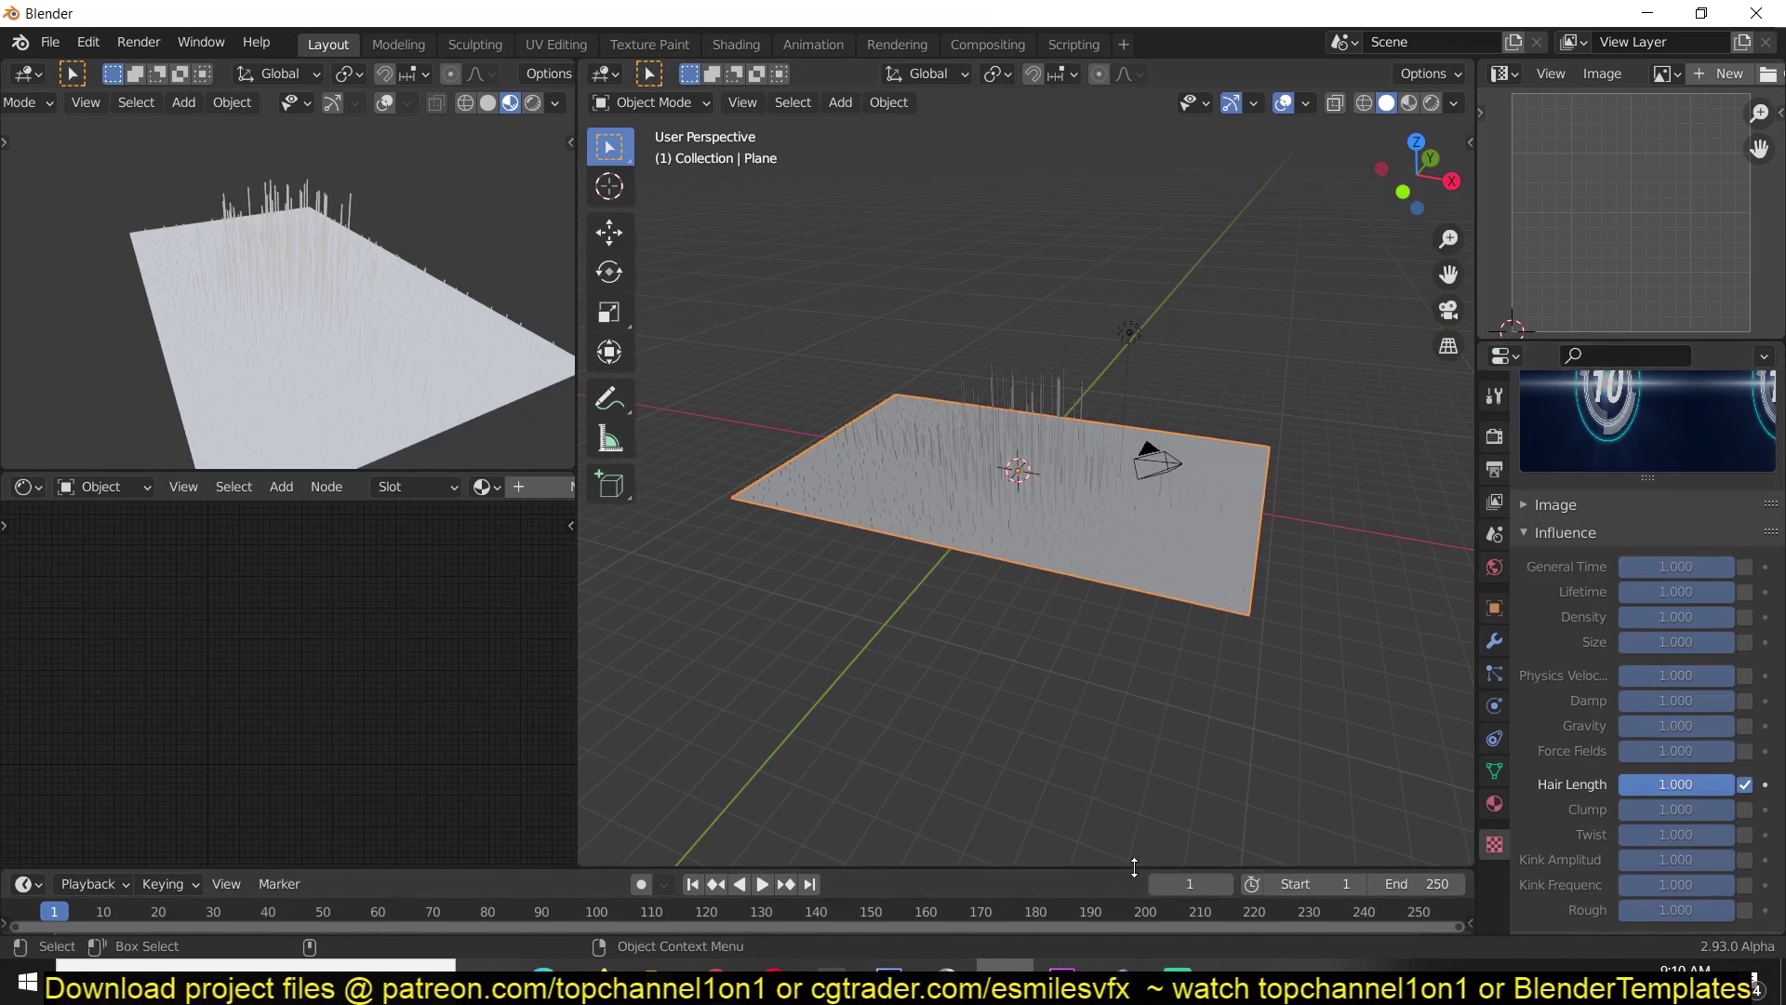
Step: Enlarge the timeline and orbit the views to inspect the scattered tall strands
{"action": "left_click_drag", "start_coordinate": [1136, 864], "coordinate": [1139, 813]}
{"action": "middle_click_drag", "start_coordinate": [1196, 567], "coordinate": [1360, 411]}
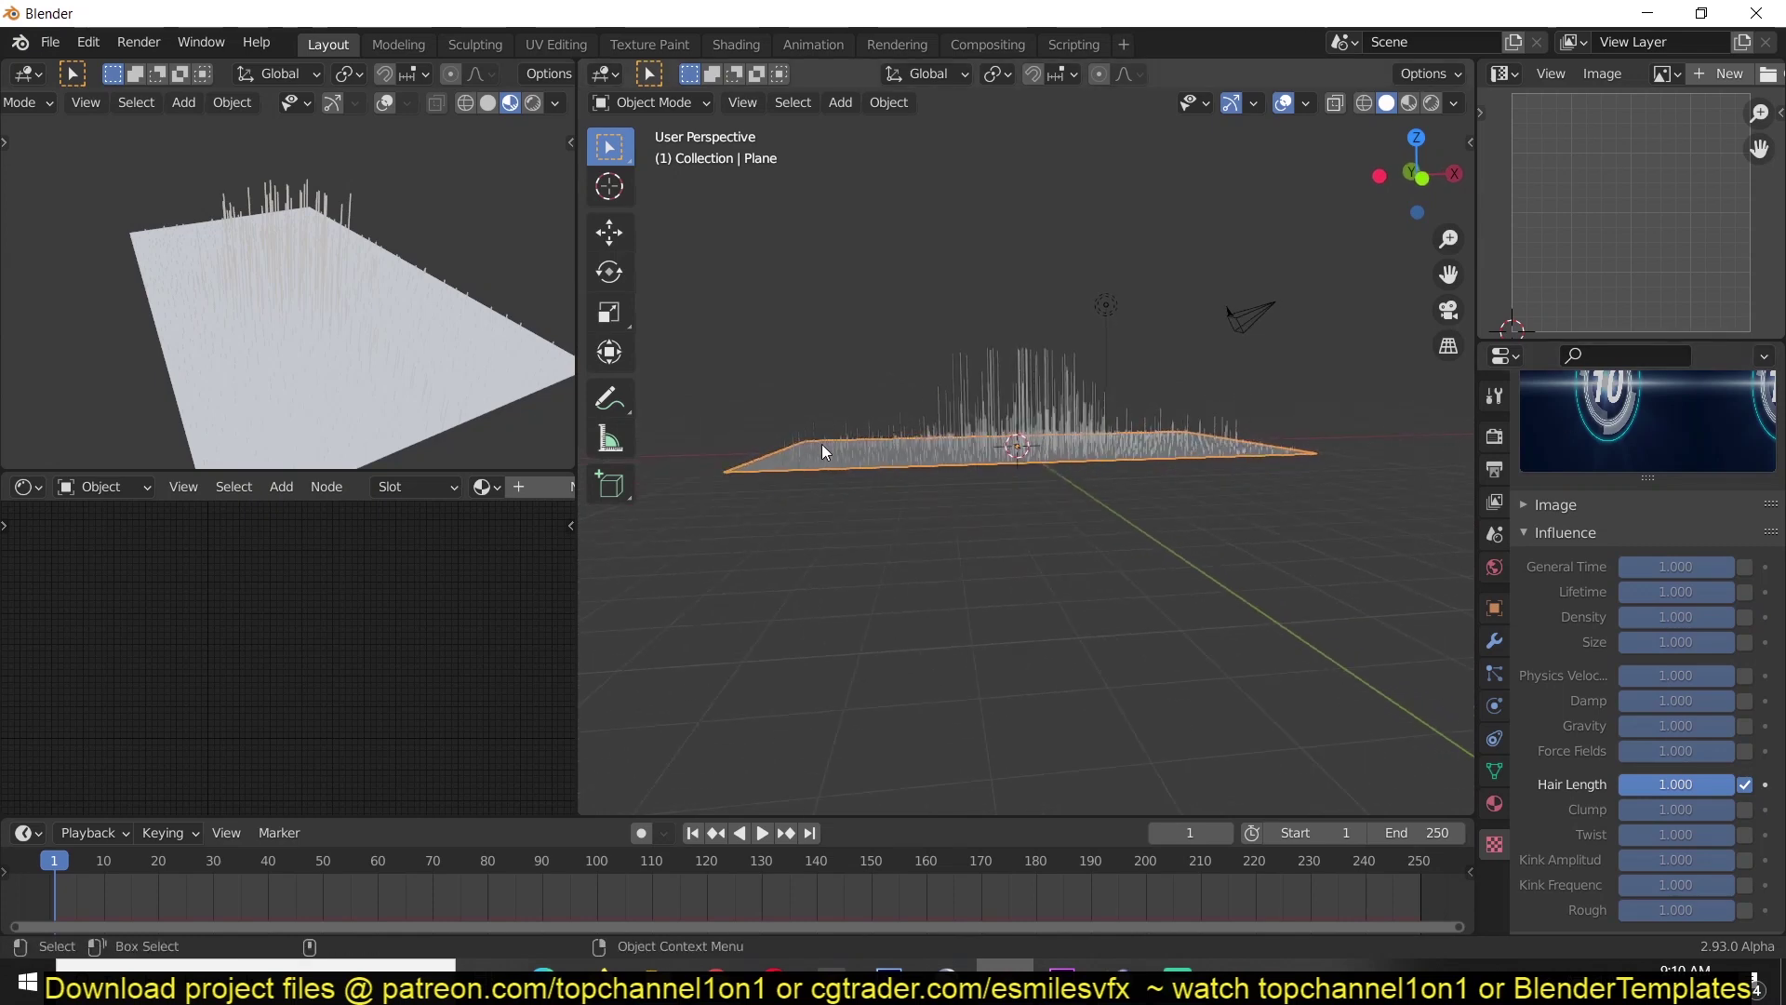
{"action": "middle_click_drag", "start_coordinate": [822, 444], "coordinate": [761, 447]}
{"action": "middle_click_drag", "start_coordinate": [738, 382], "coordinate": [1070, 393]}
{"action": "middle_click_drag", "start_coordinate": [186, 279], "coordinate": [233, 299]}
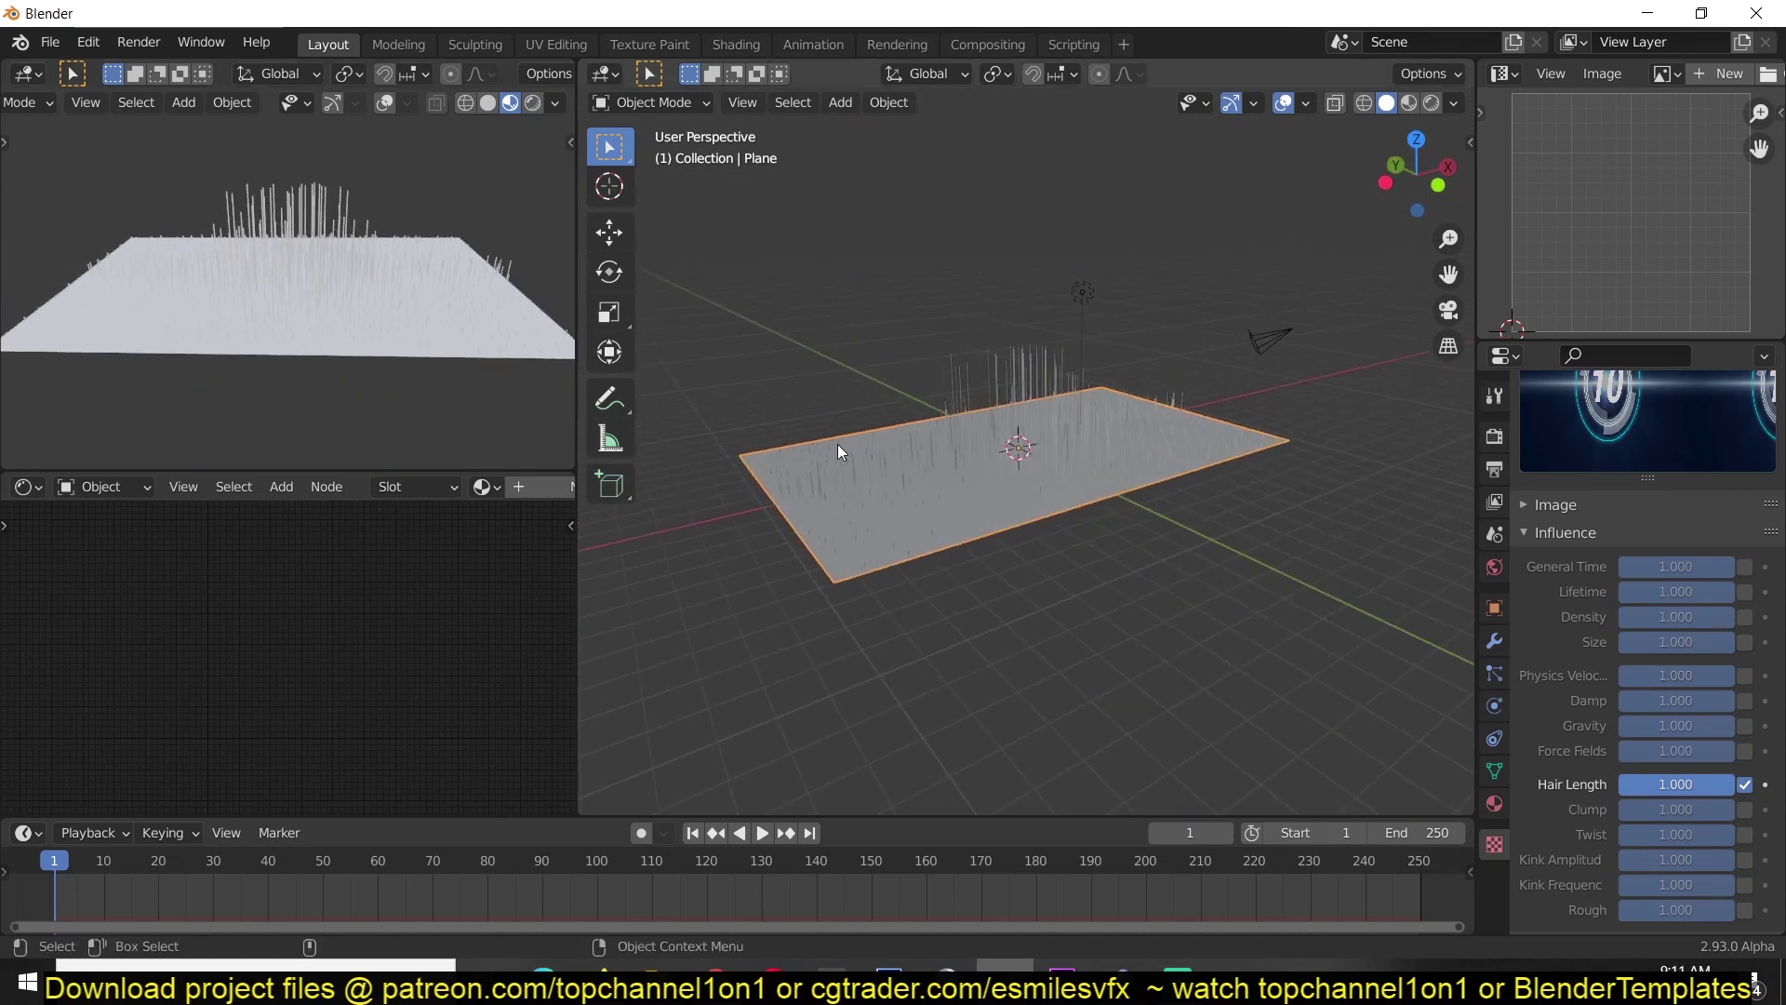
{"action": "middle_click_drag", "start_coordinate": [838, 455], "coordinate": [810, 456]}
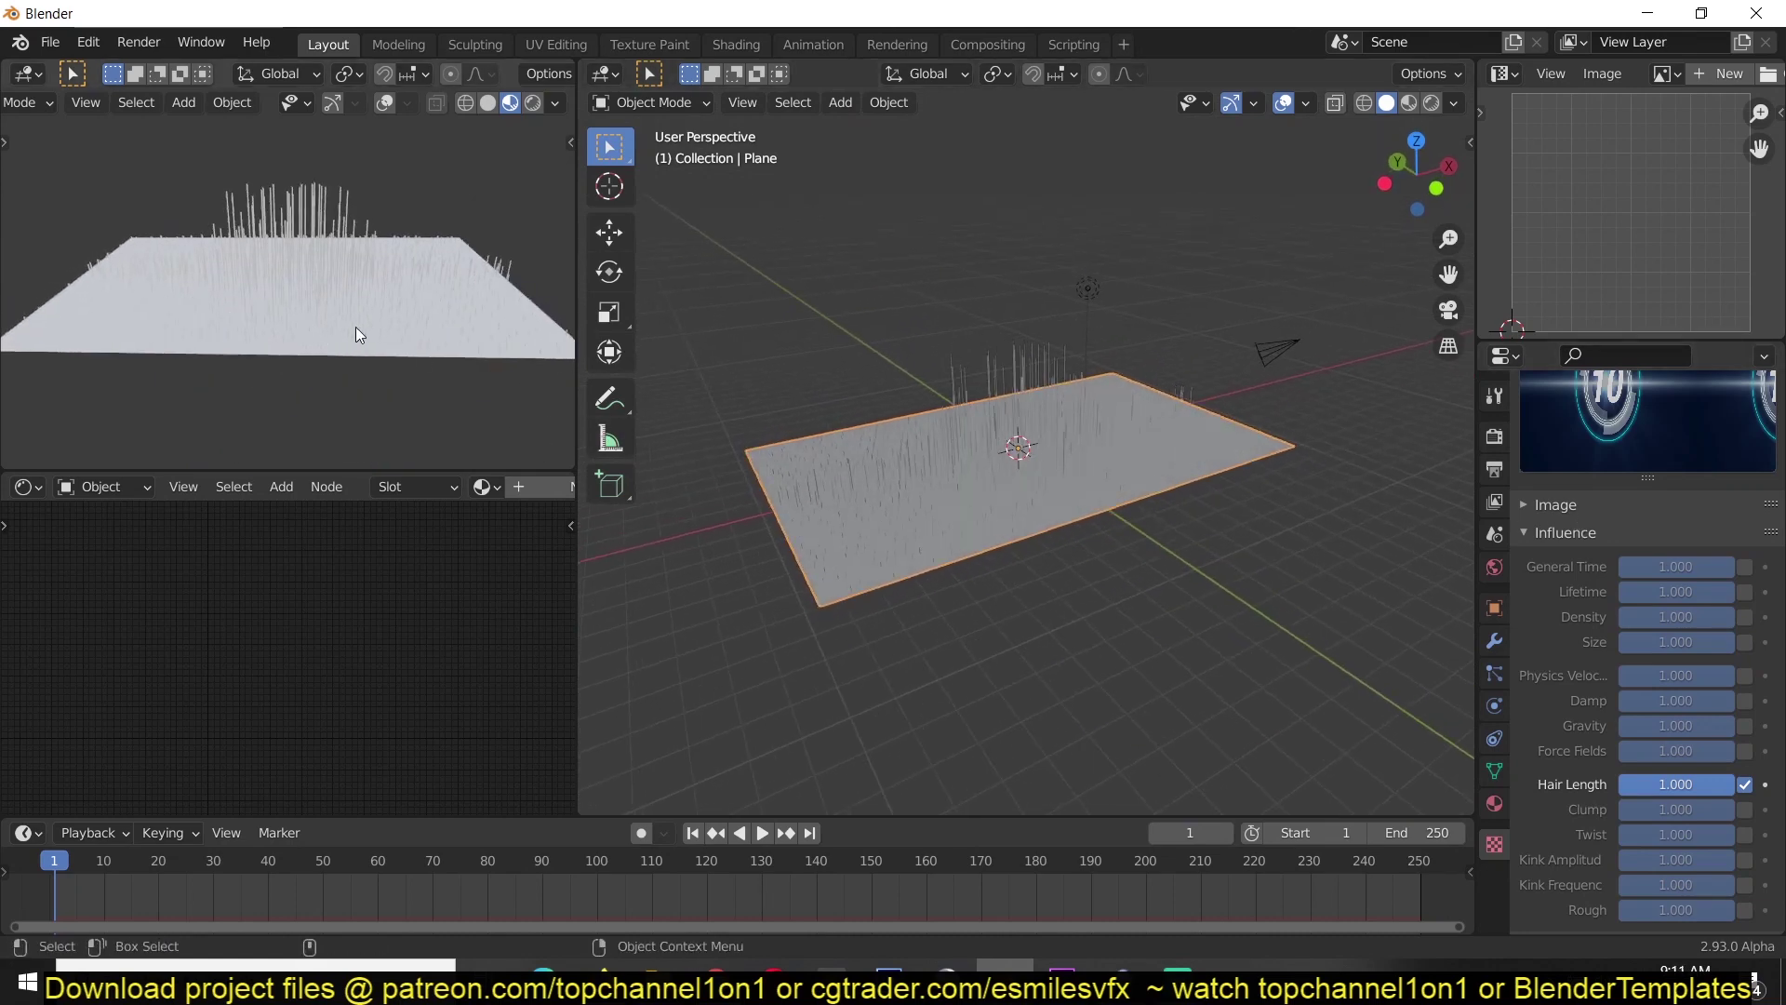
{"action": "left_click", "coordinate": [538, 486]}
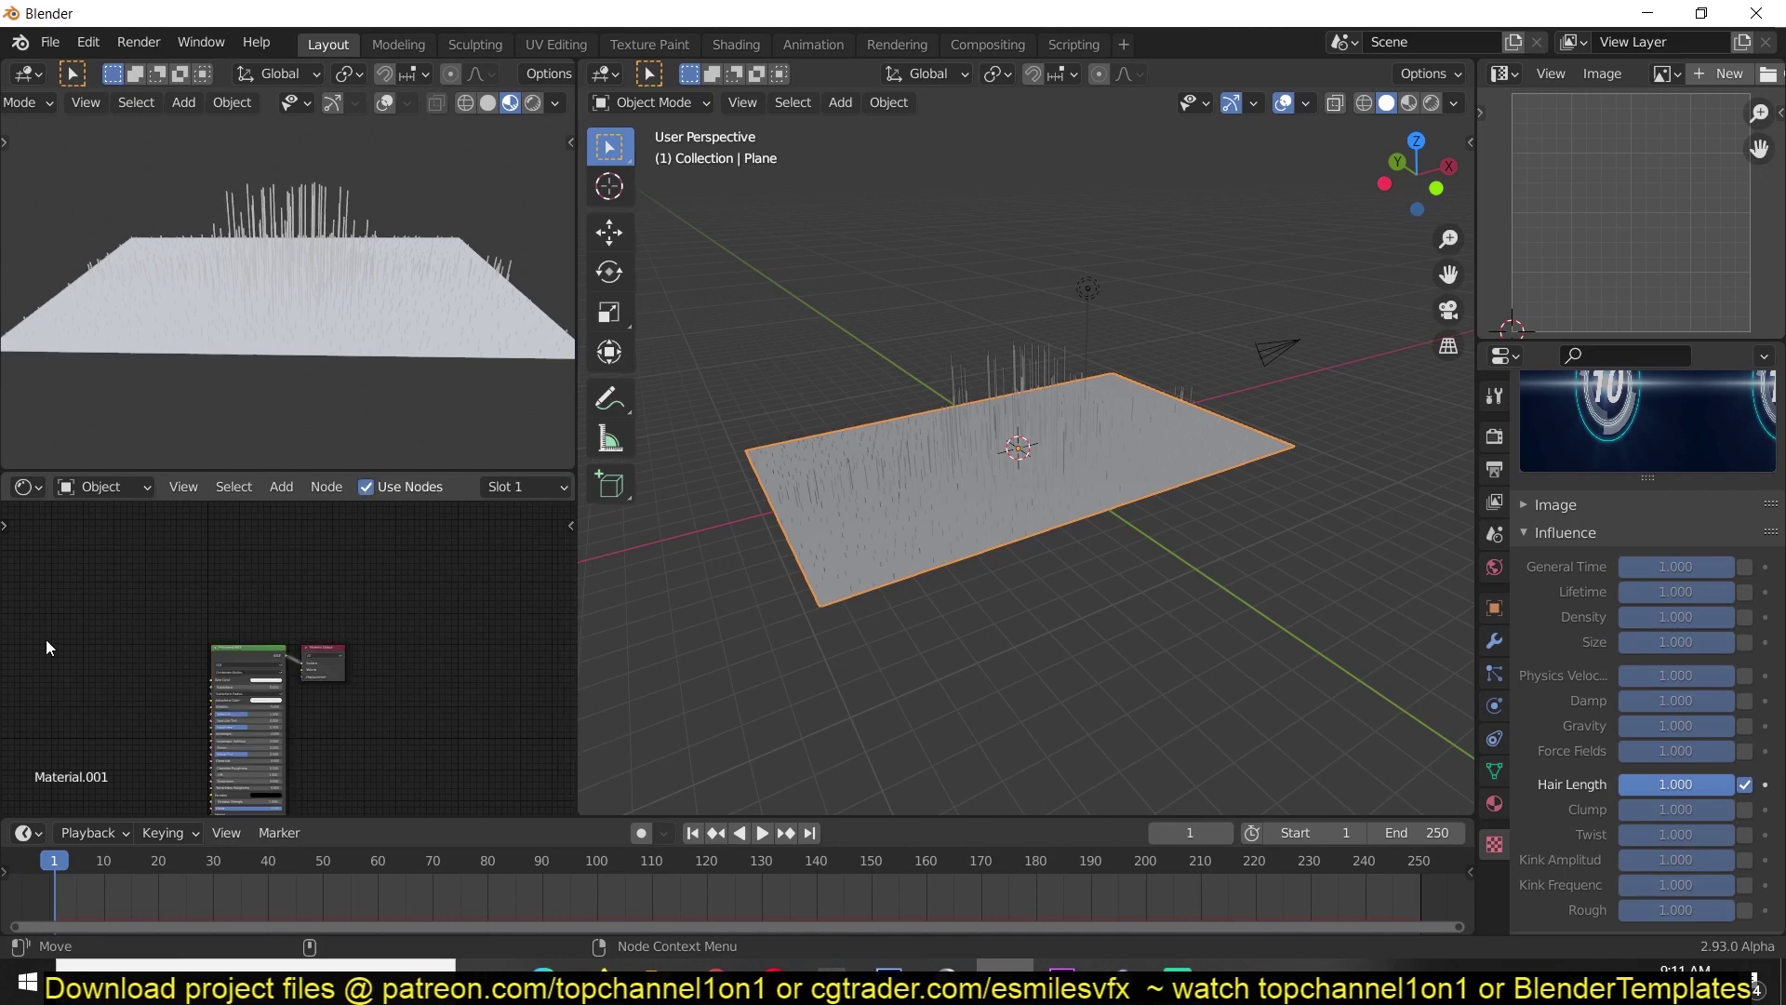
{"action": "middle_click_drag", "start_coordinate": [13, 664], "coordinate": [220, 599]}
{"action": "key", "text": "shift+a"}
{"action": "mouse_move", "coordinate": [149, 735]}
{"action": "mouse_move", "coordinate": [140, 700]}
{"action": "left_click", "coordinate": [363, 501]}
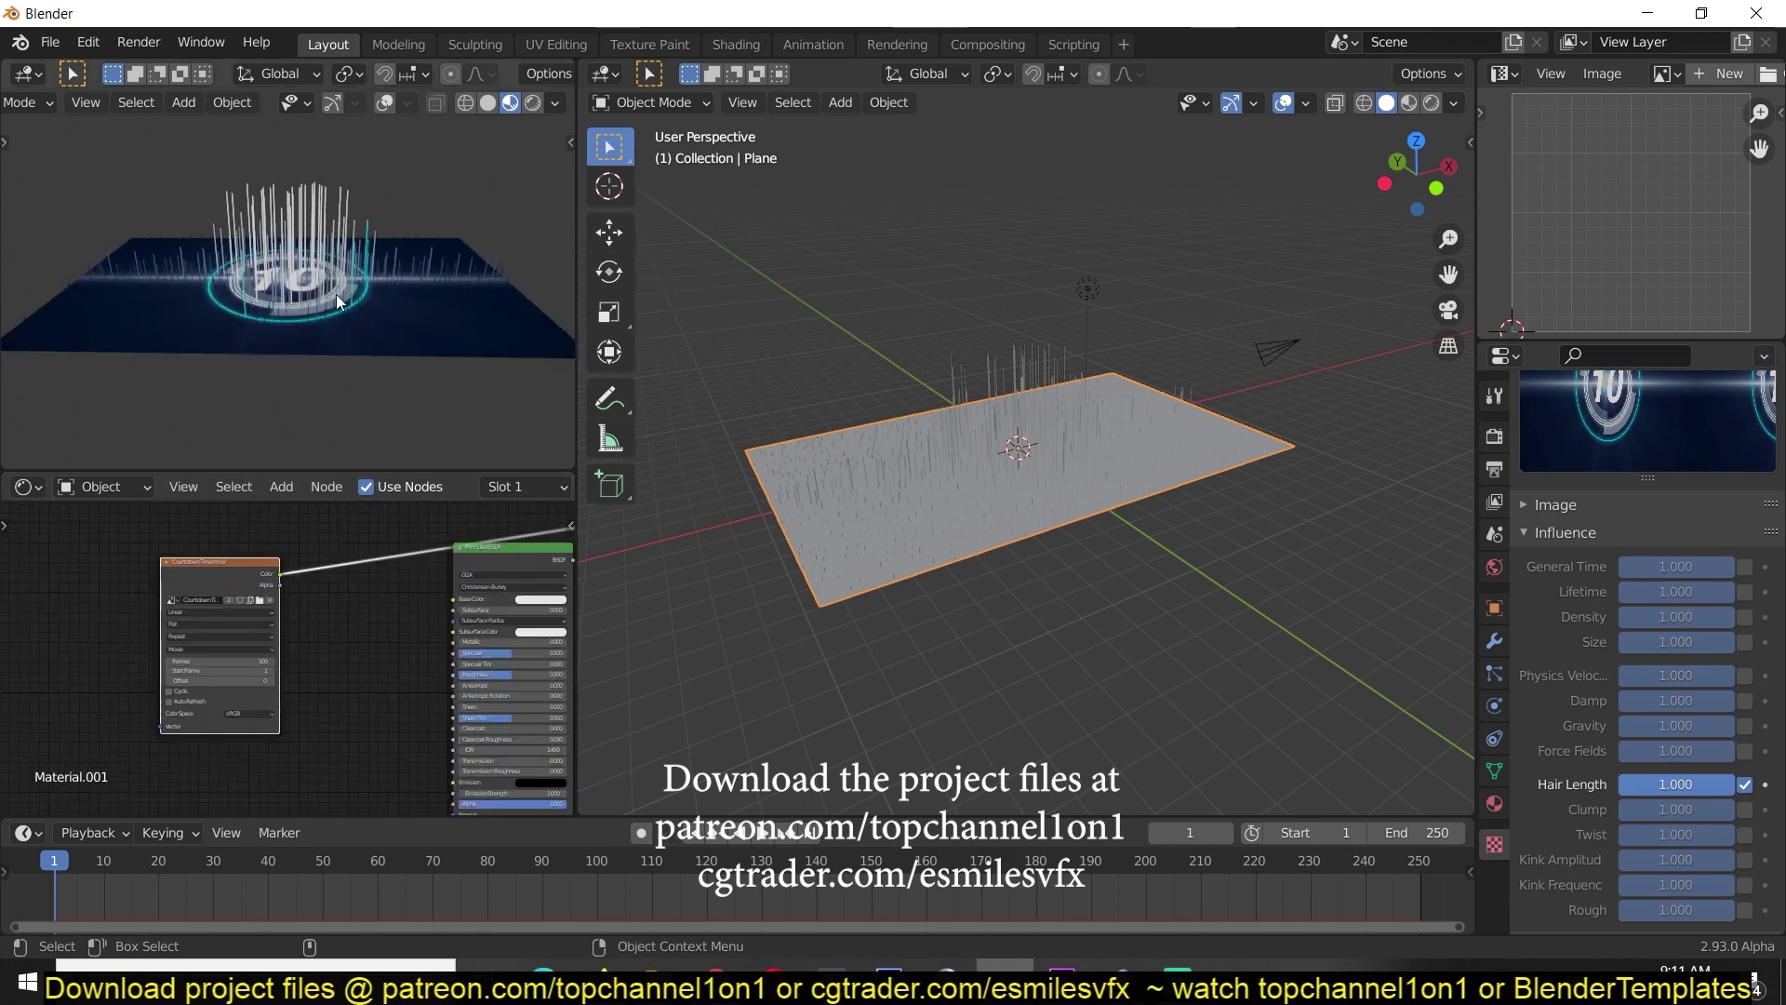
{"action": "middle_click_drag", "start_coordinate": [400, 317], "coordinate": [358, 283]}
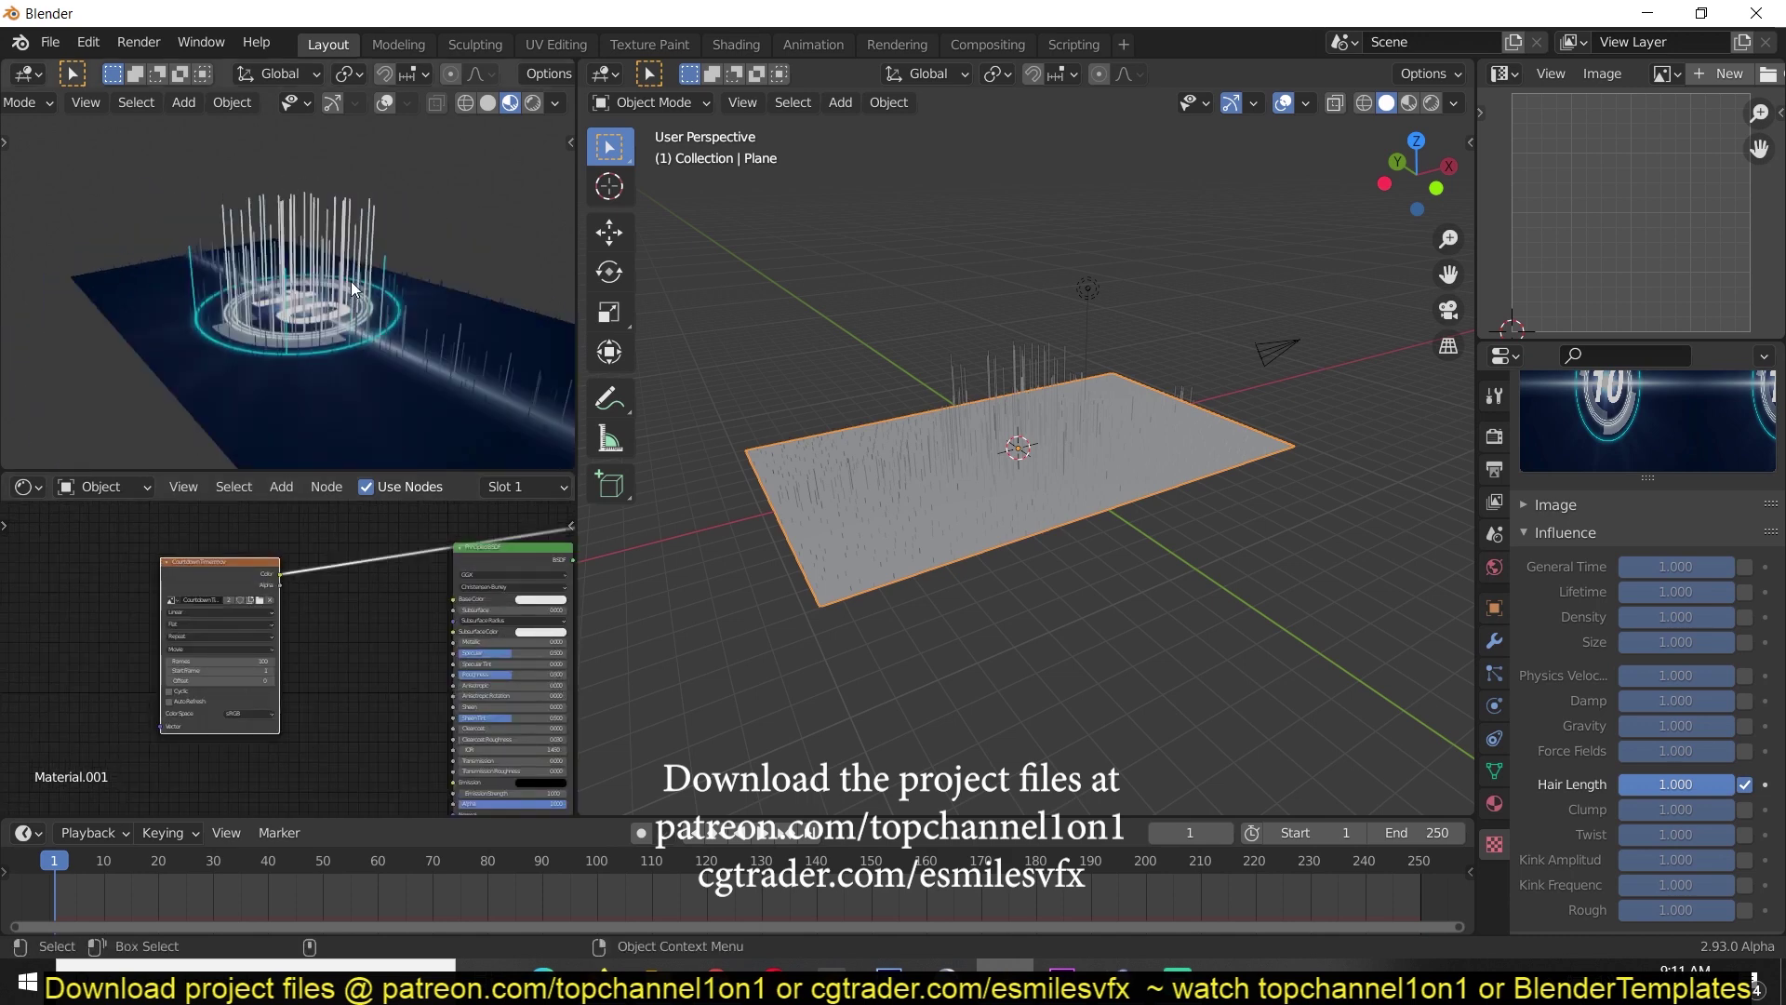
{"action": "middle_click_drag", "start_coordinate": [331, 385], "coordinate": [345, 333]}
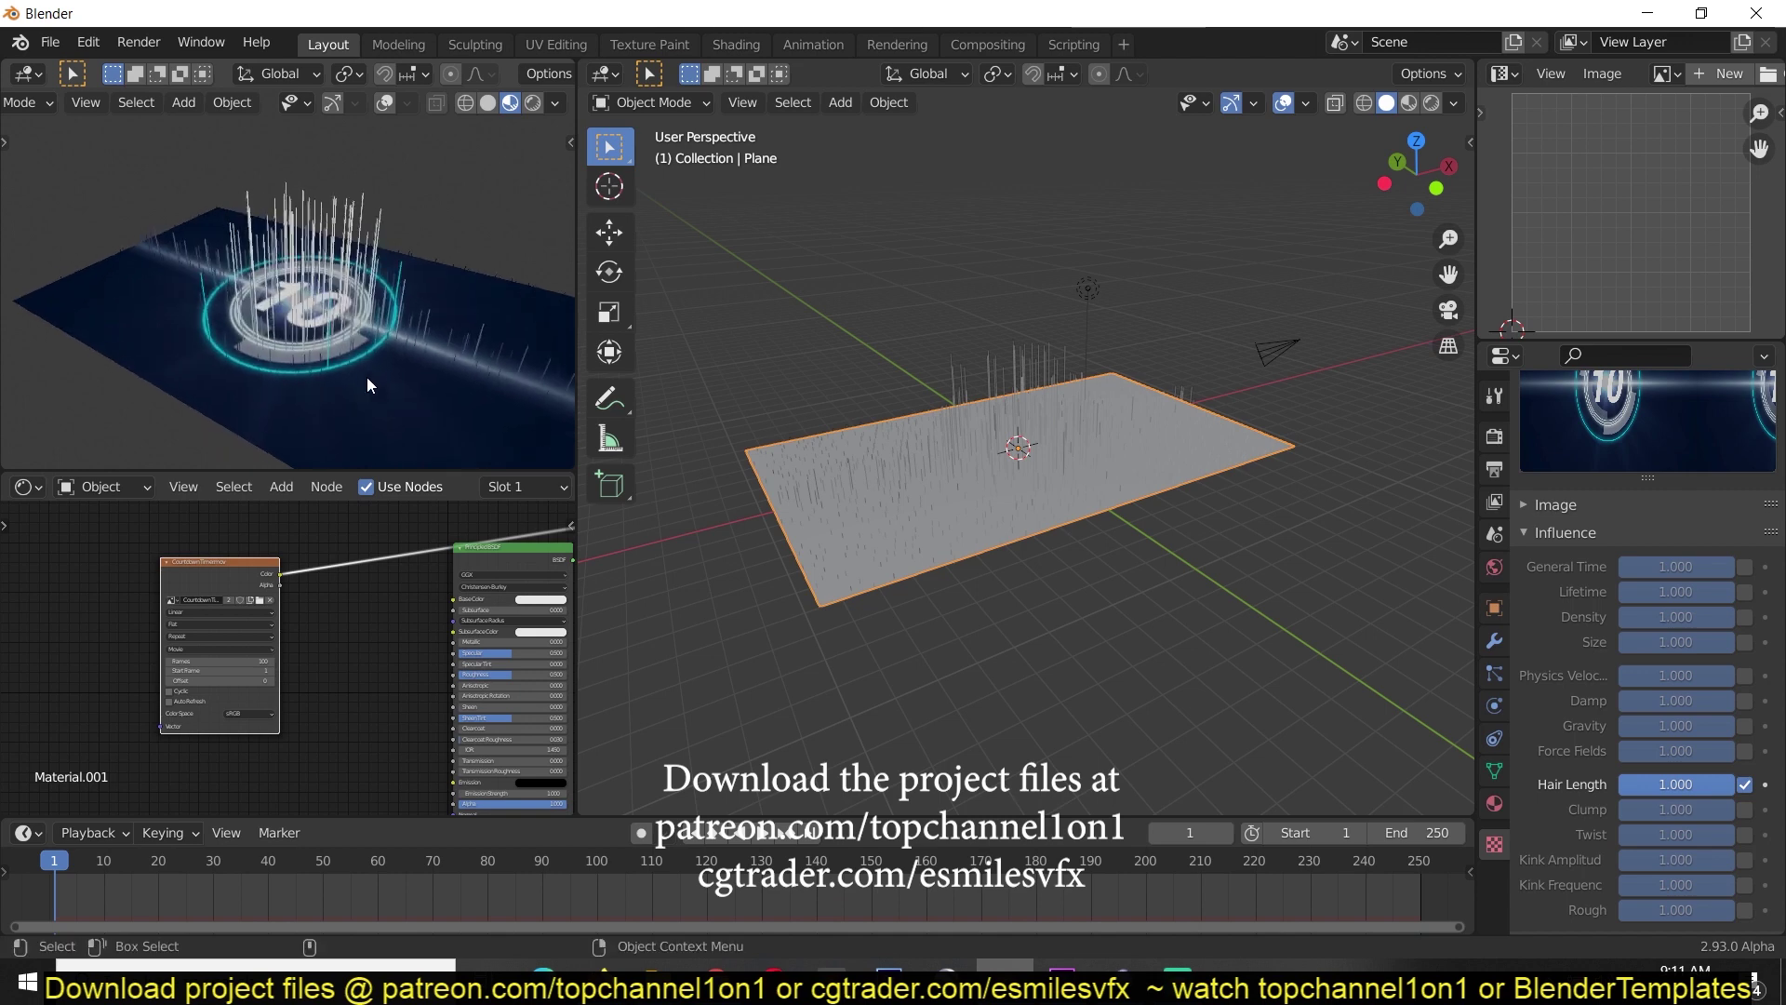
{"action": "middle_click_drag", "start_coordinate": [370, 249], "coordinate": [338, 319]}
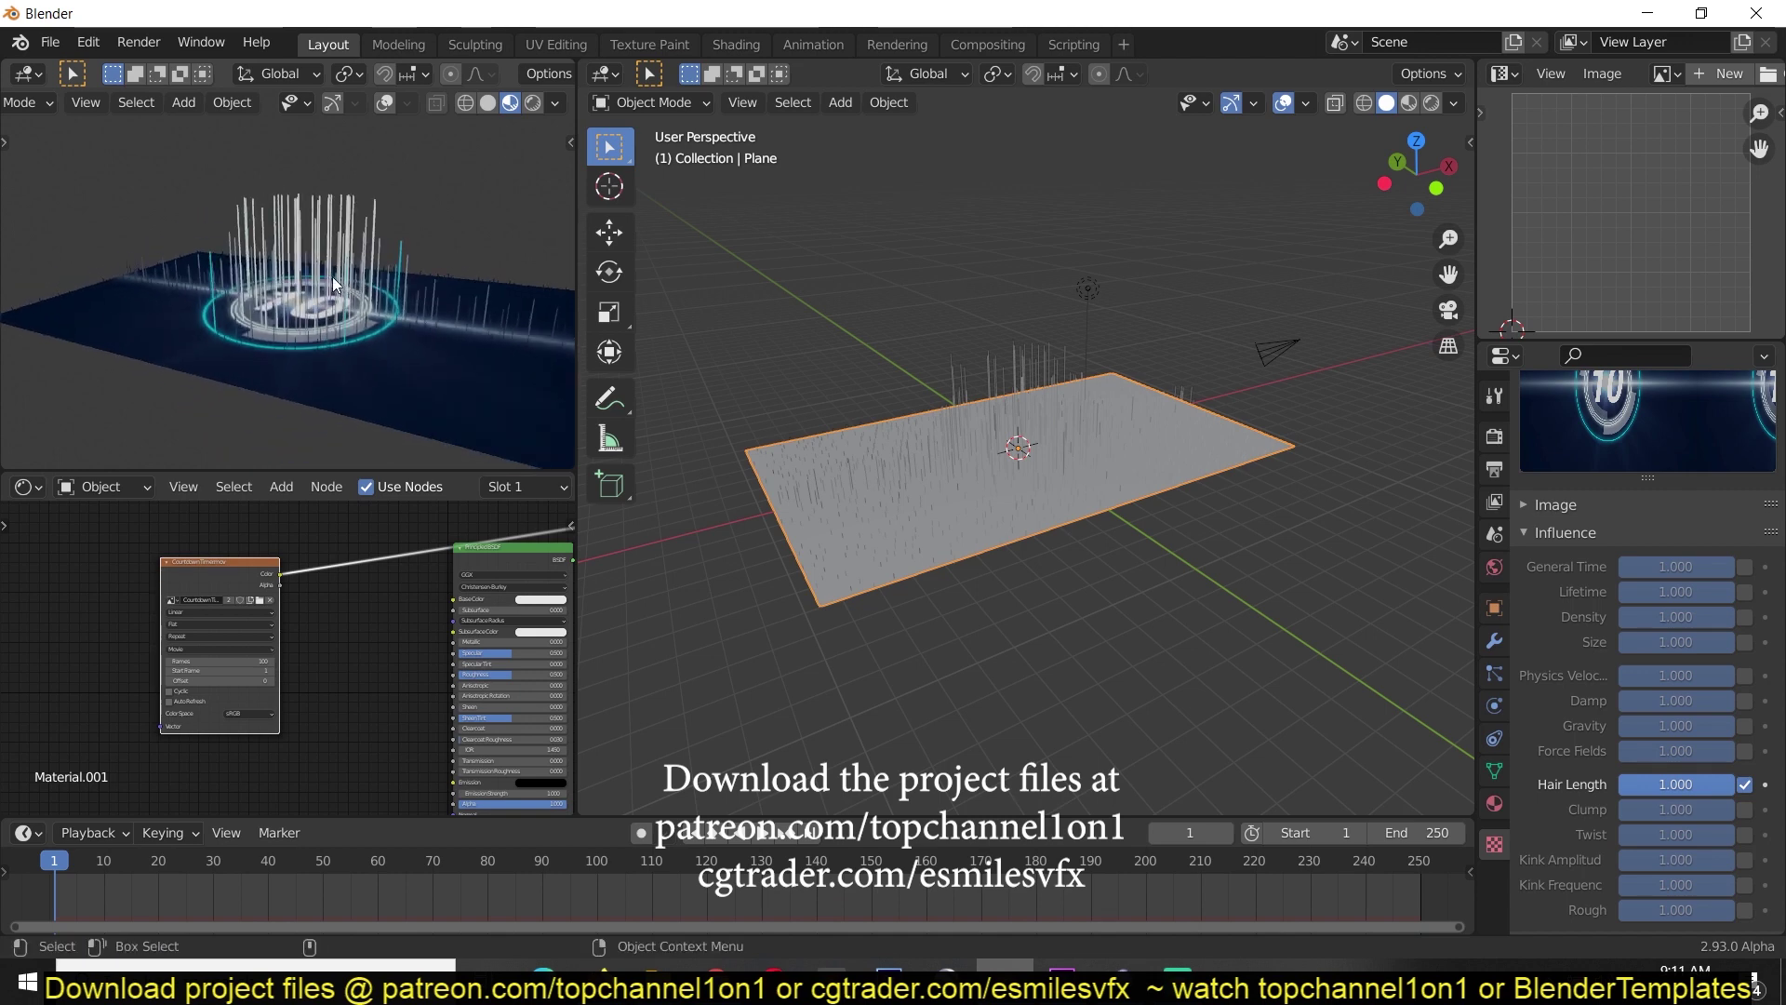
{"action": "middle_click_drag", "start_coordinate": [334, 285], "coordinate": [441, 454]}
Step: In the material's Image Texture node, set Frames to 250 and enable Auto Refresh
{"action": "key", "text": "space"}
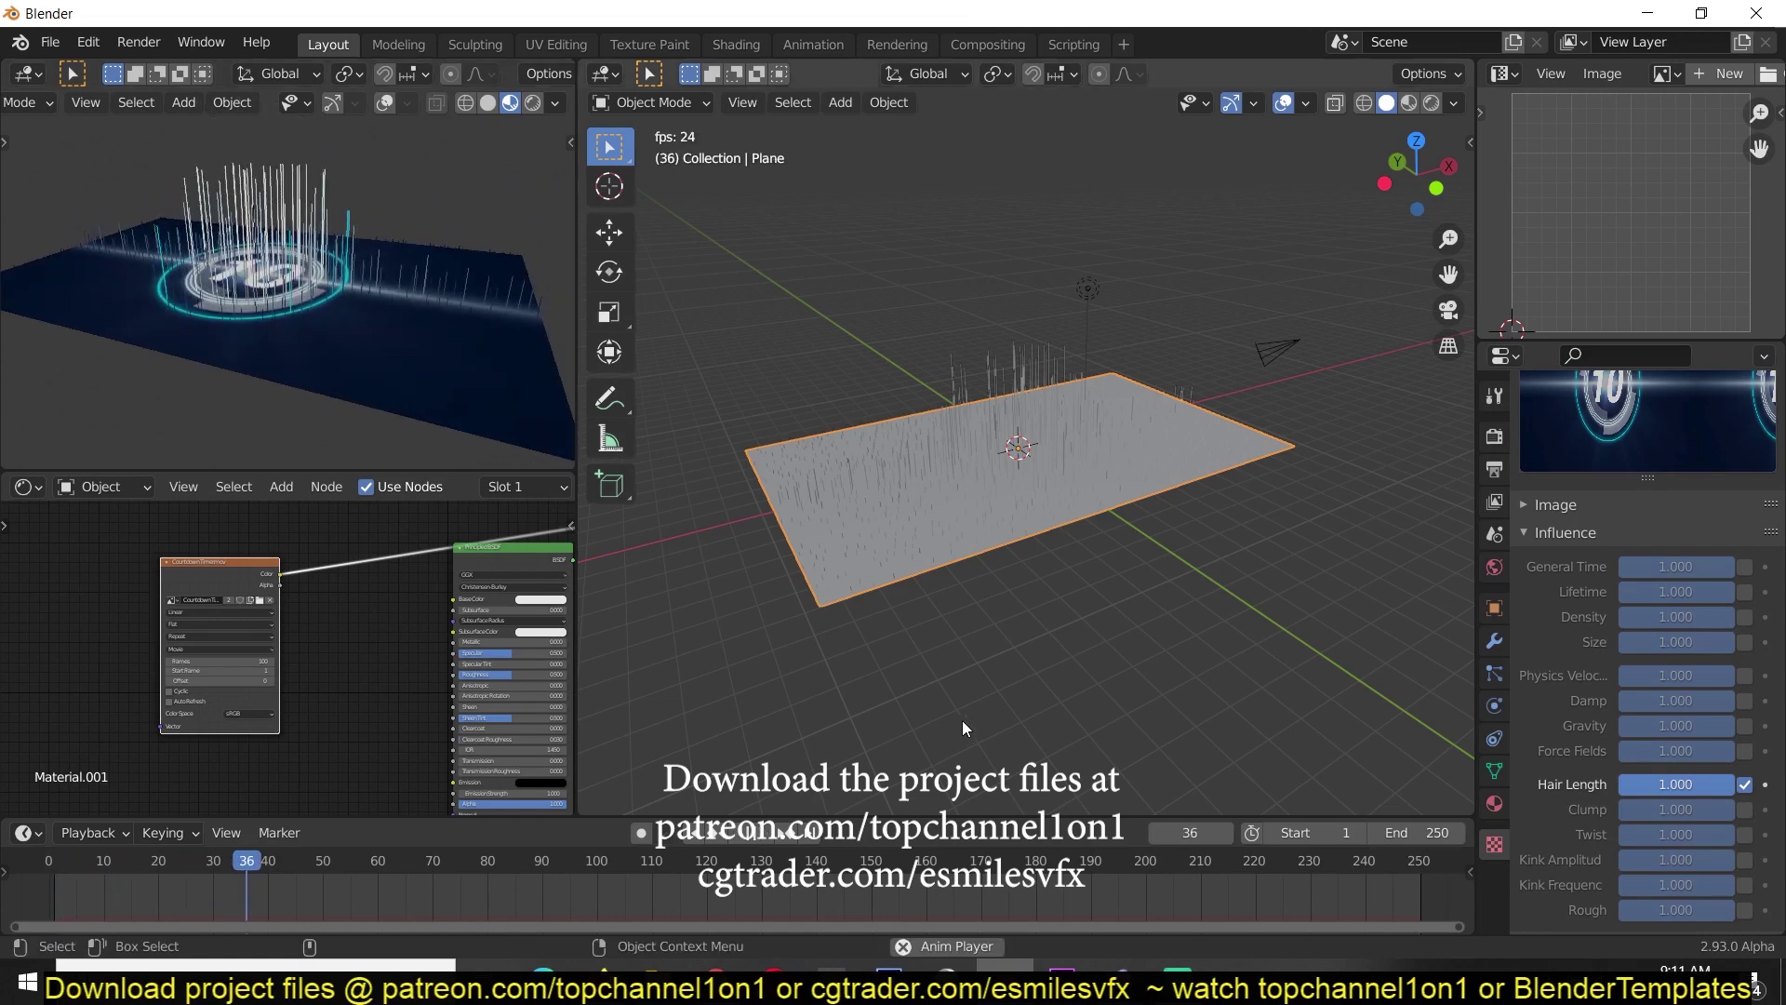
{"action": "key", "text": "space"}
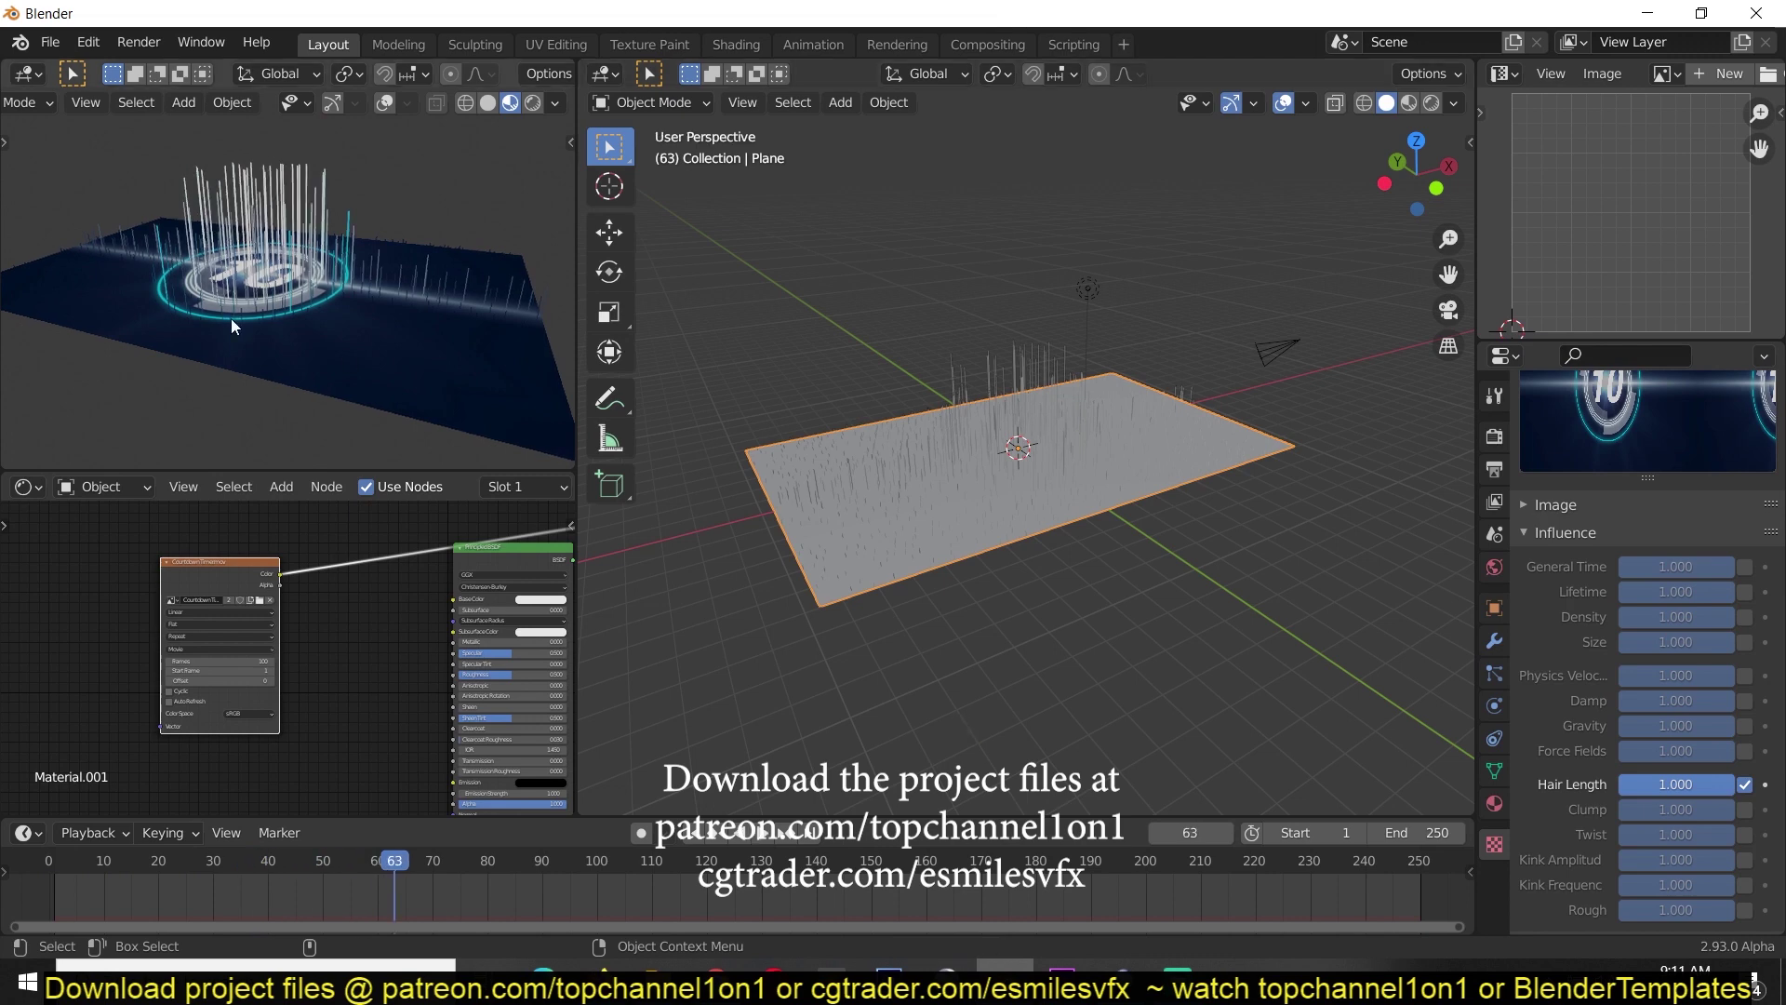
{"action": "scroll", "coordinate": [1197, 478], "scroll_direction": "up", "scroll_amount": 2}
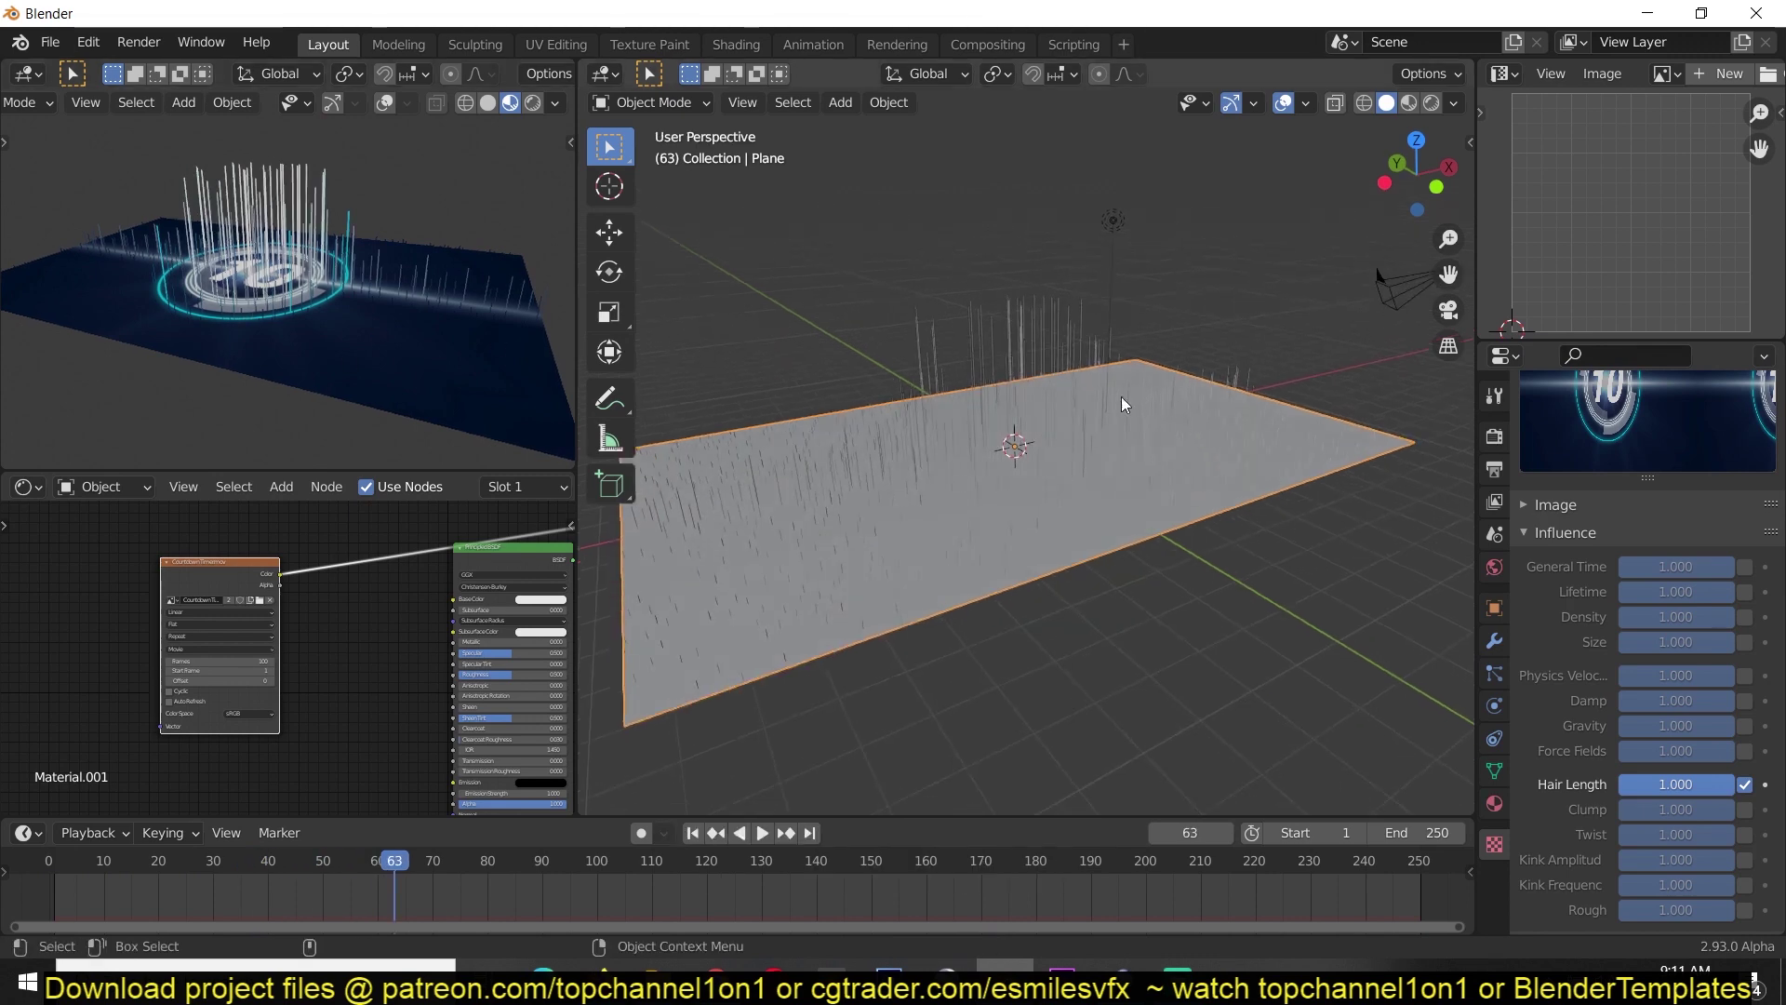
{"action": "scroll", "coordinate": [270, 677], "scroll_direction": "up", "scroll_amount": 3}
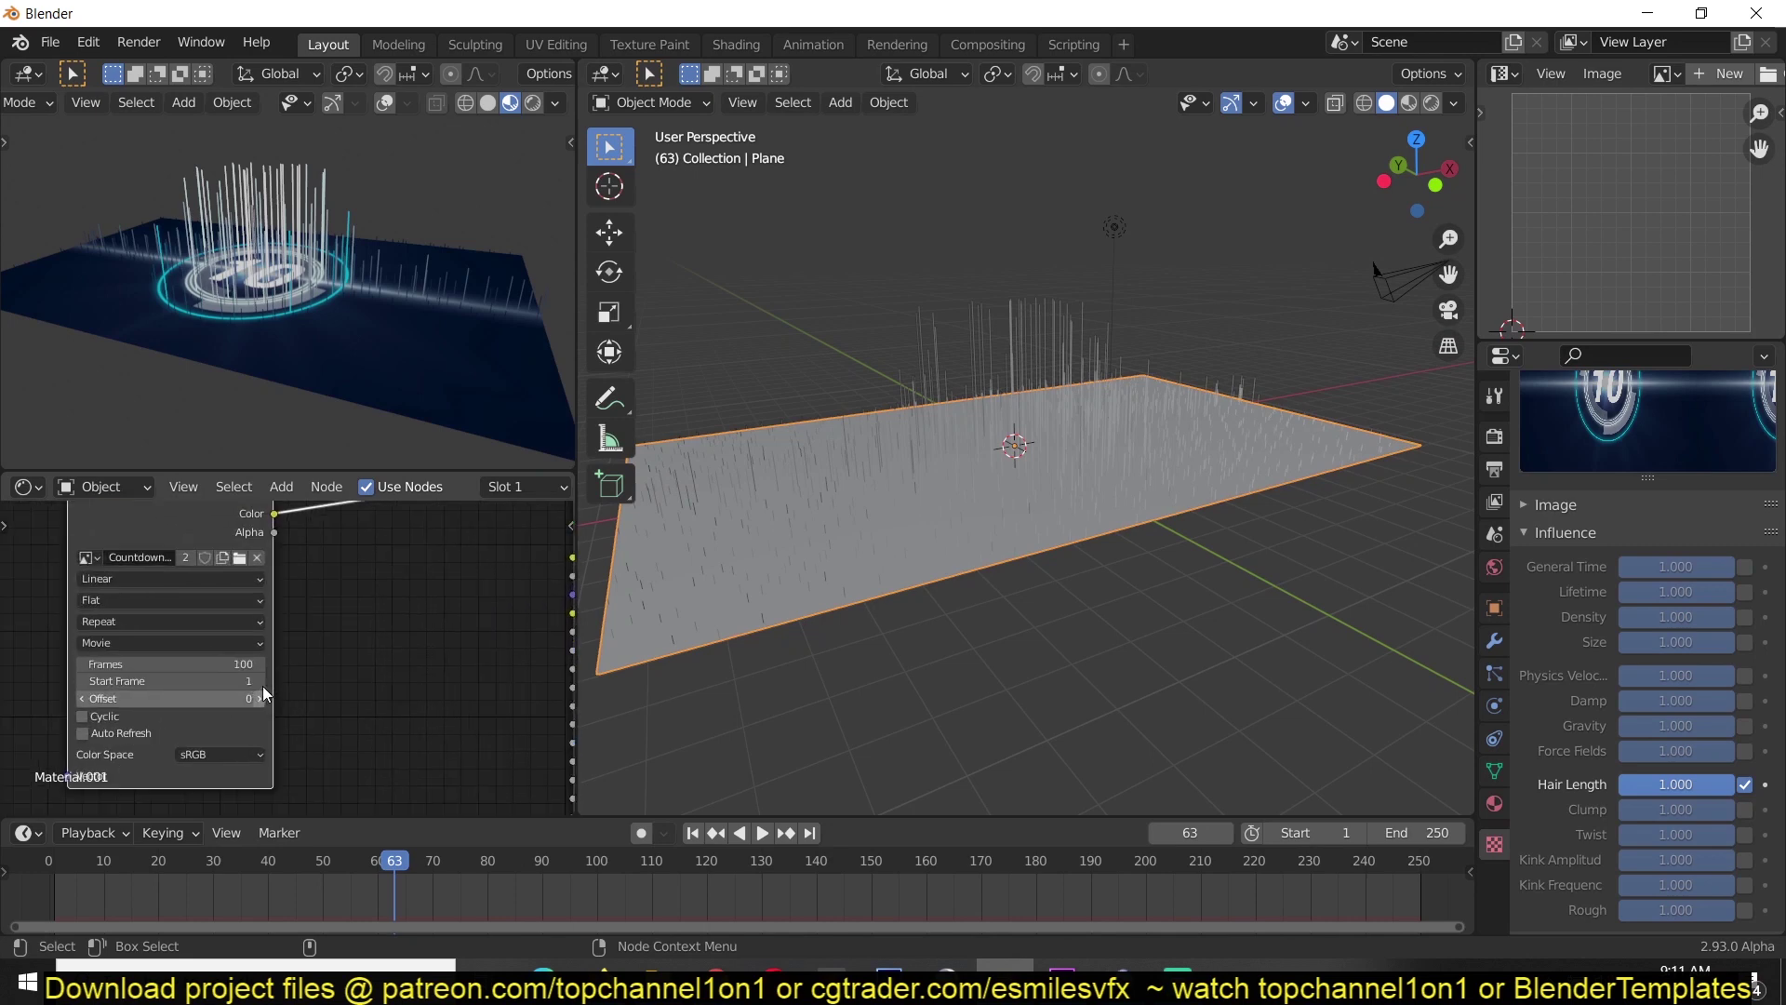
{"action": "middle_click_drag", "start_coordinate": [263, 688], "coordinate": [350, 649]}
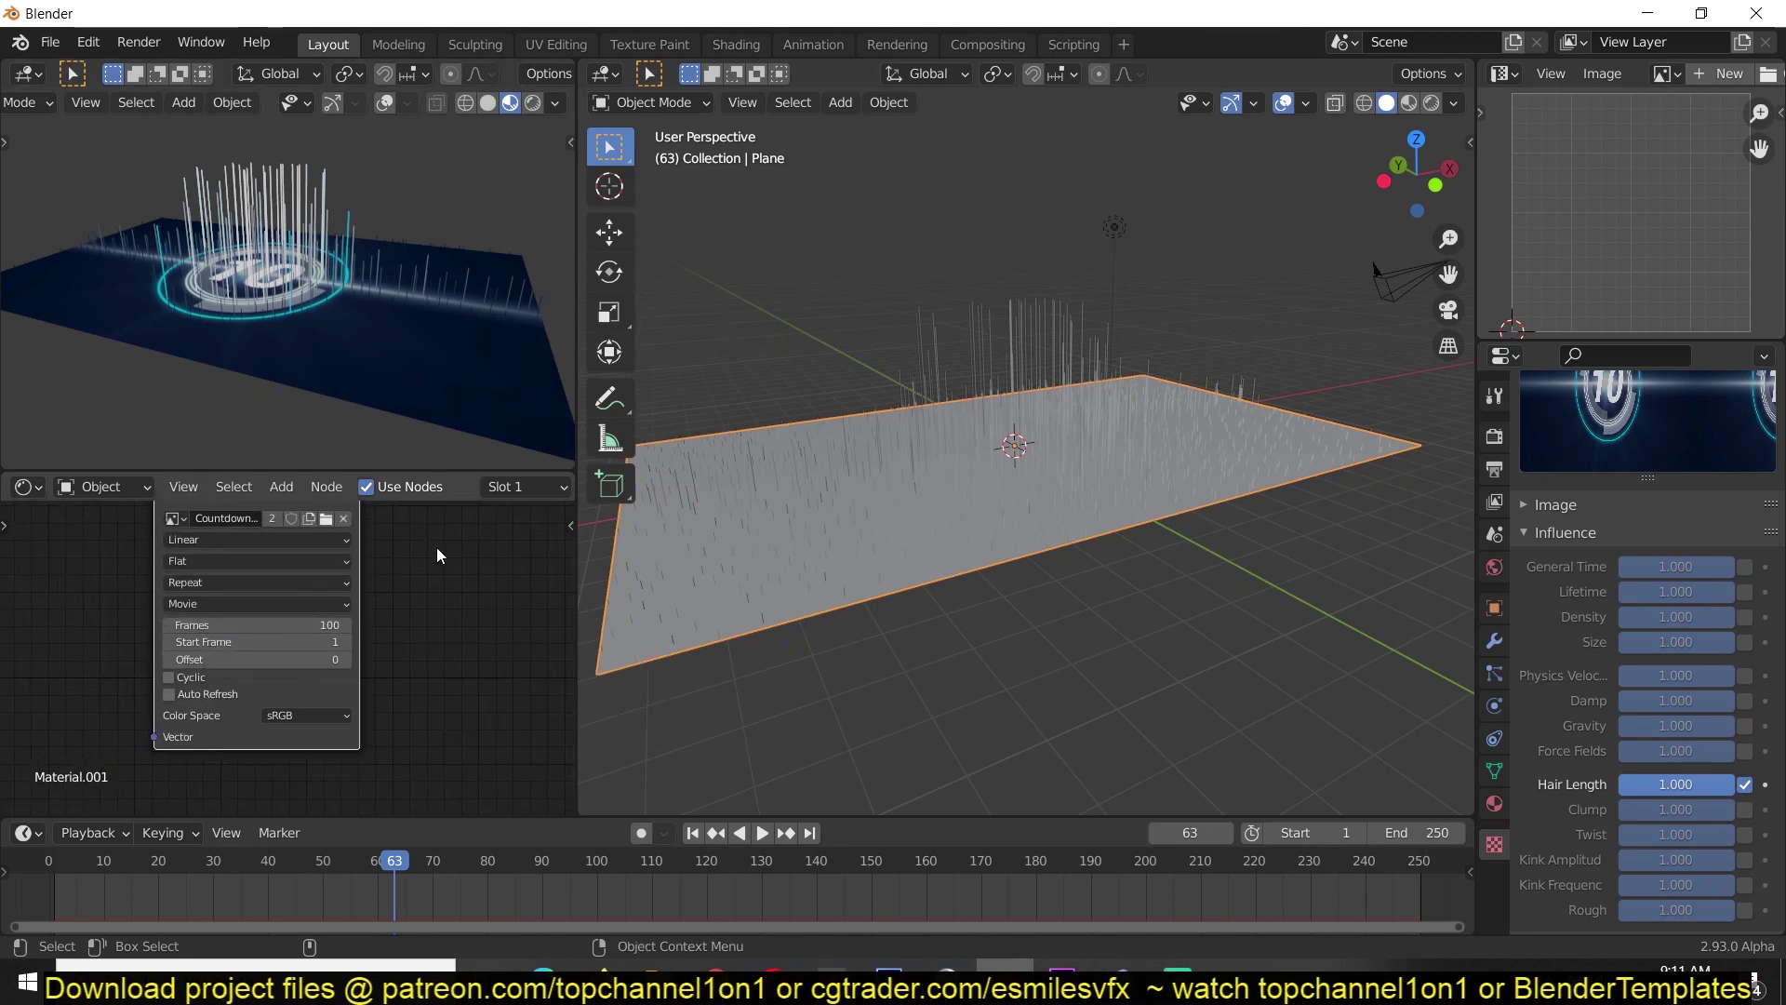
{"action": "left_click", "coordinate": [333, 626]}
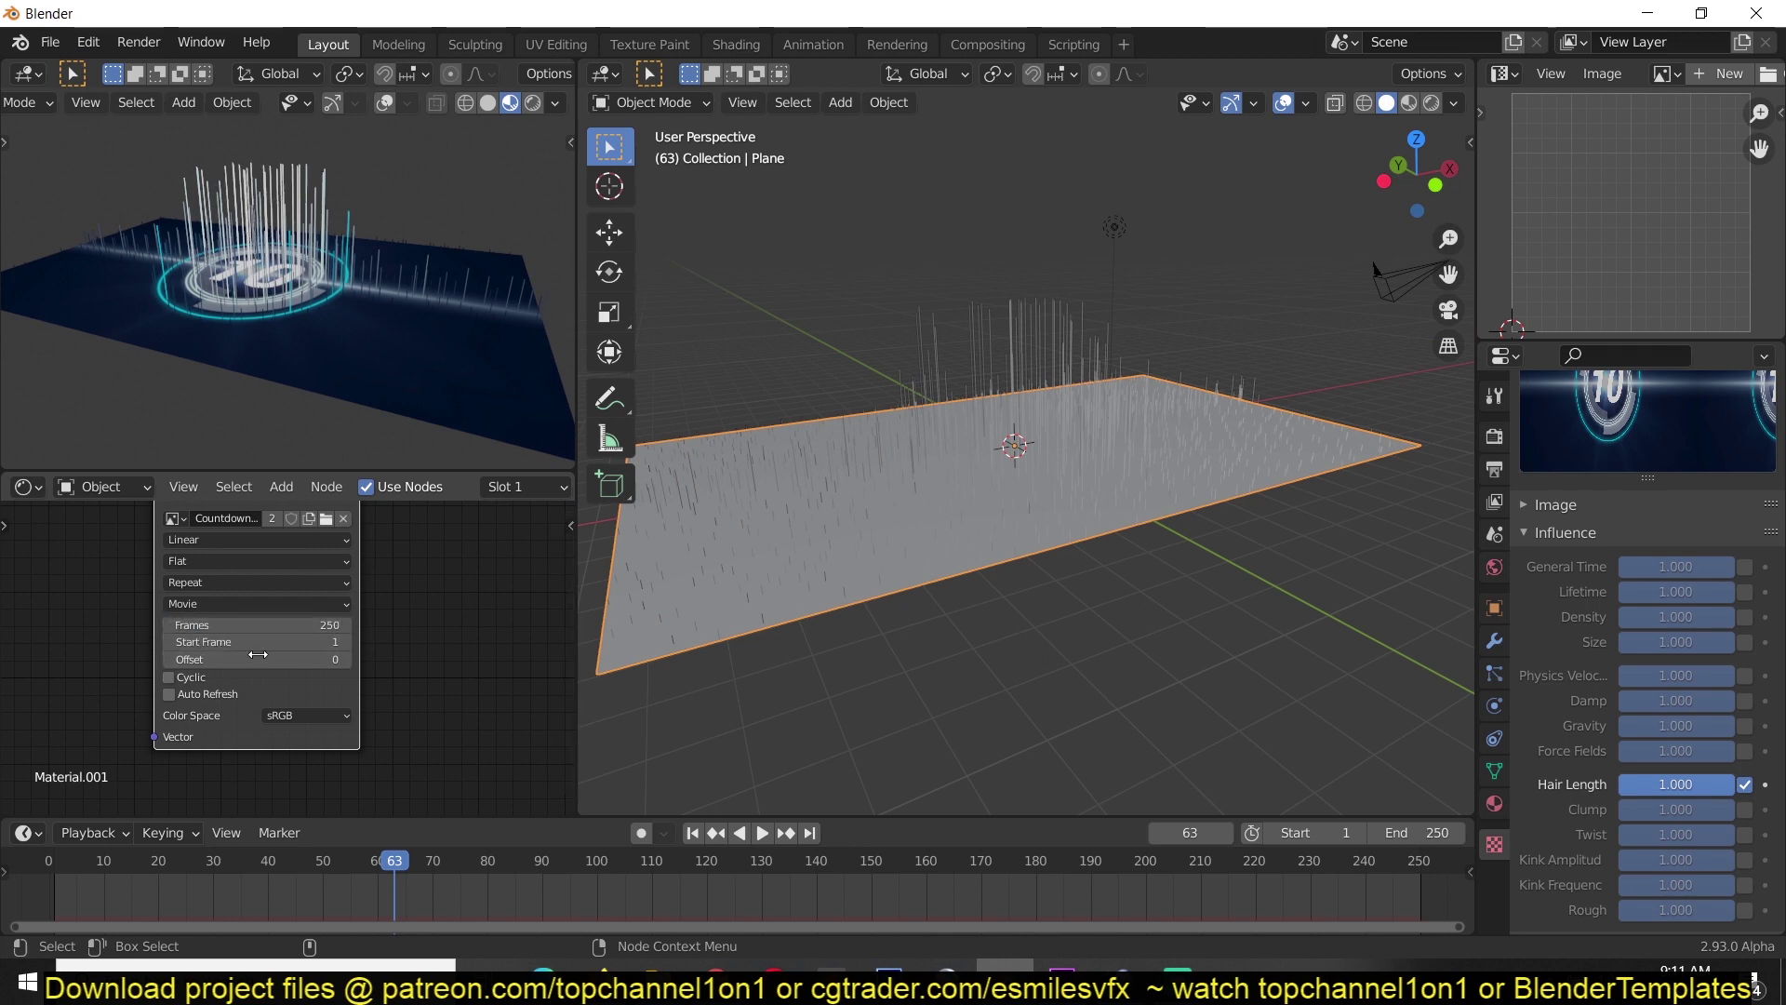
{"action": "left_click", "coordinate": [193, 690]}
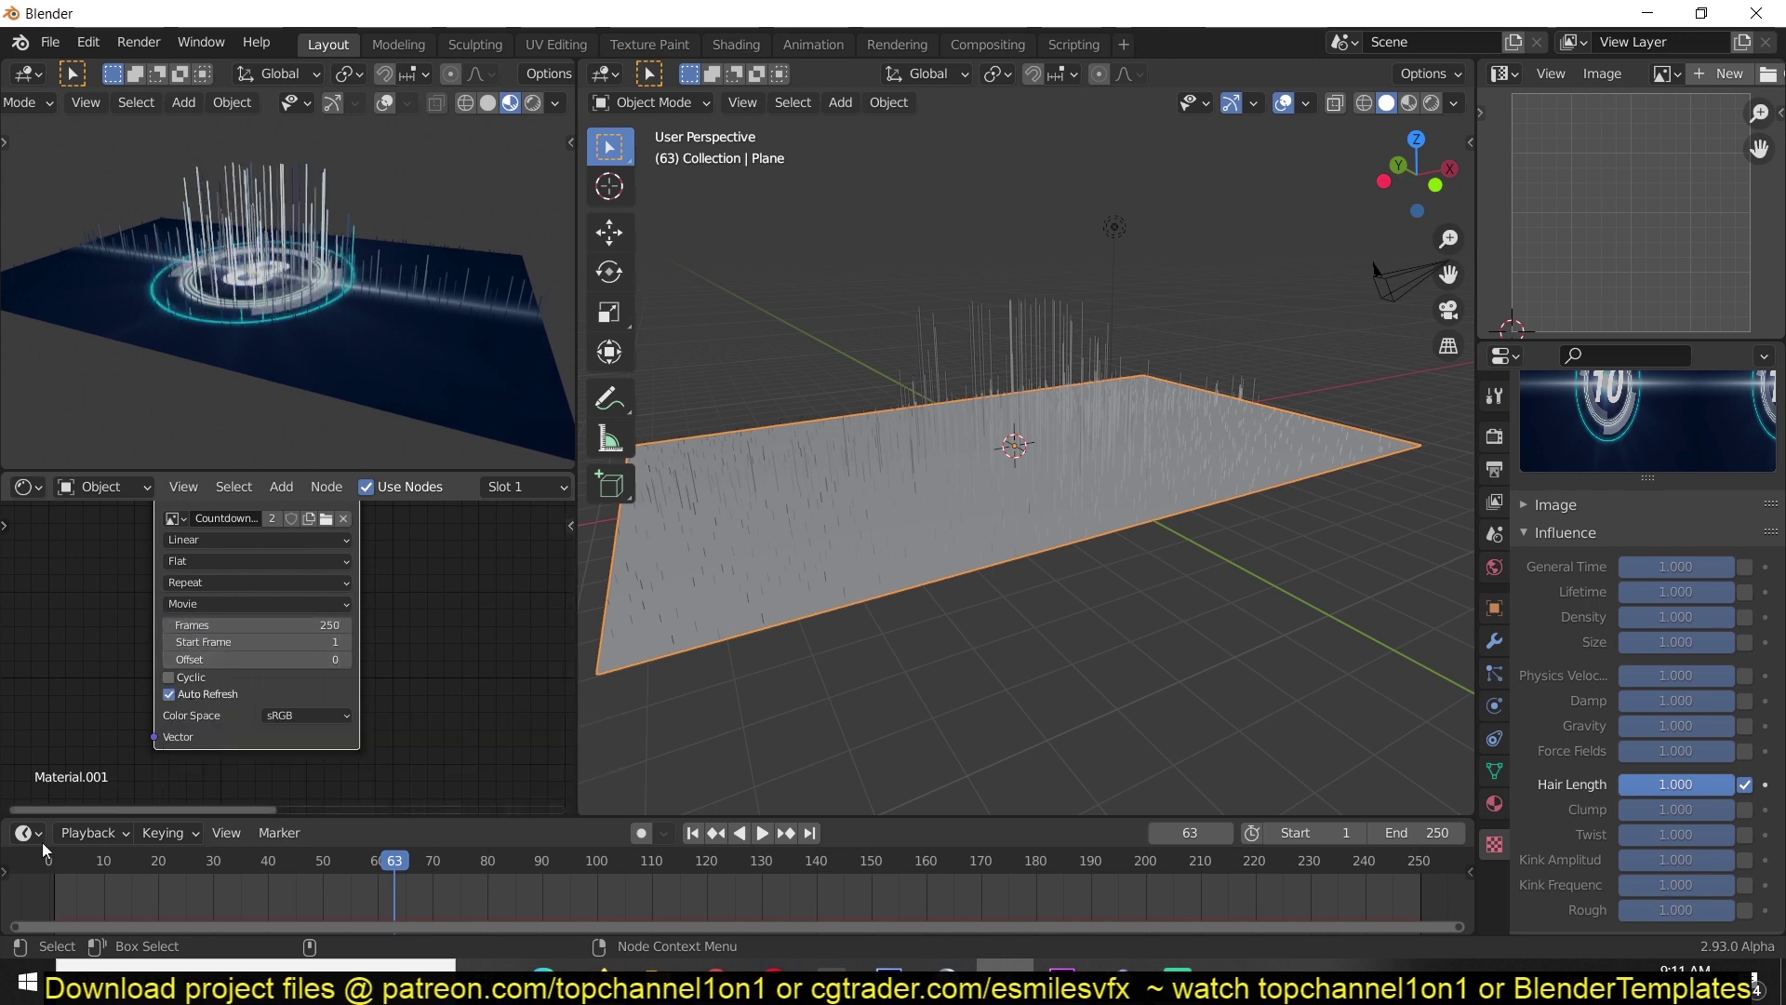
Step: Rewind to the first frame, play the countdown, and stop back at frame 0
{"action": "key", "text": "shift+Left"}
{"action": "key", "text": "space"}
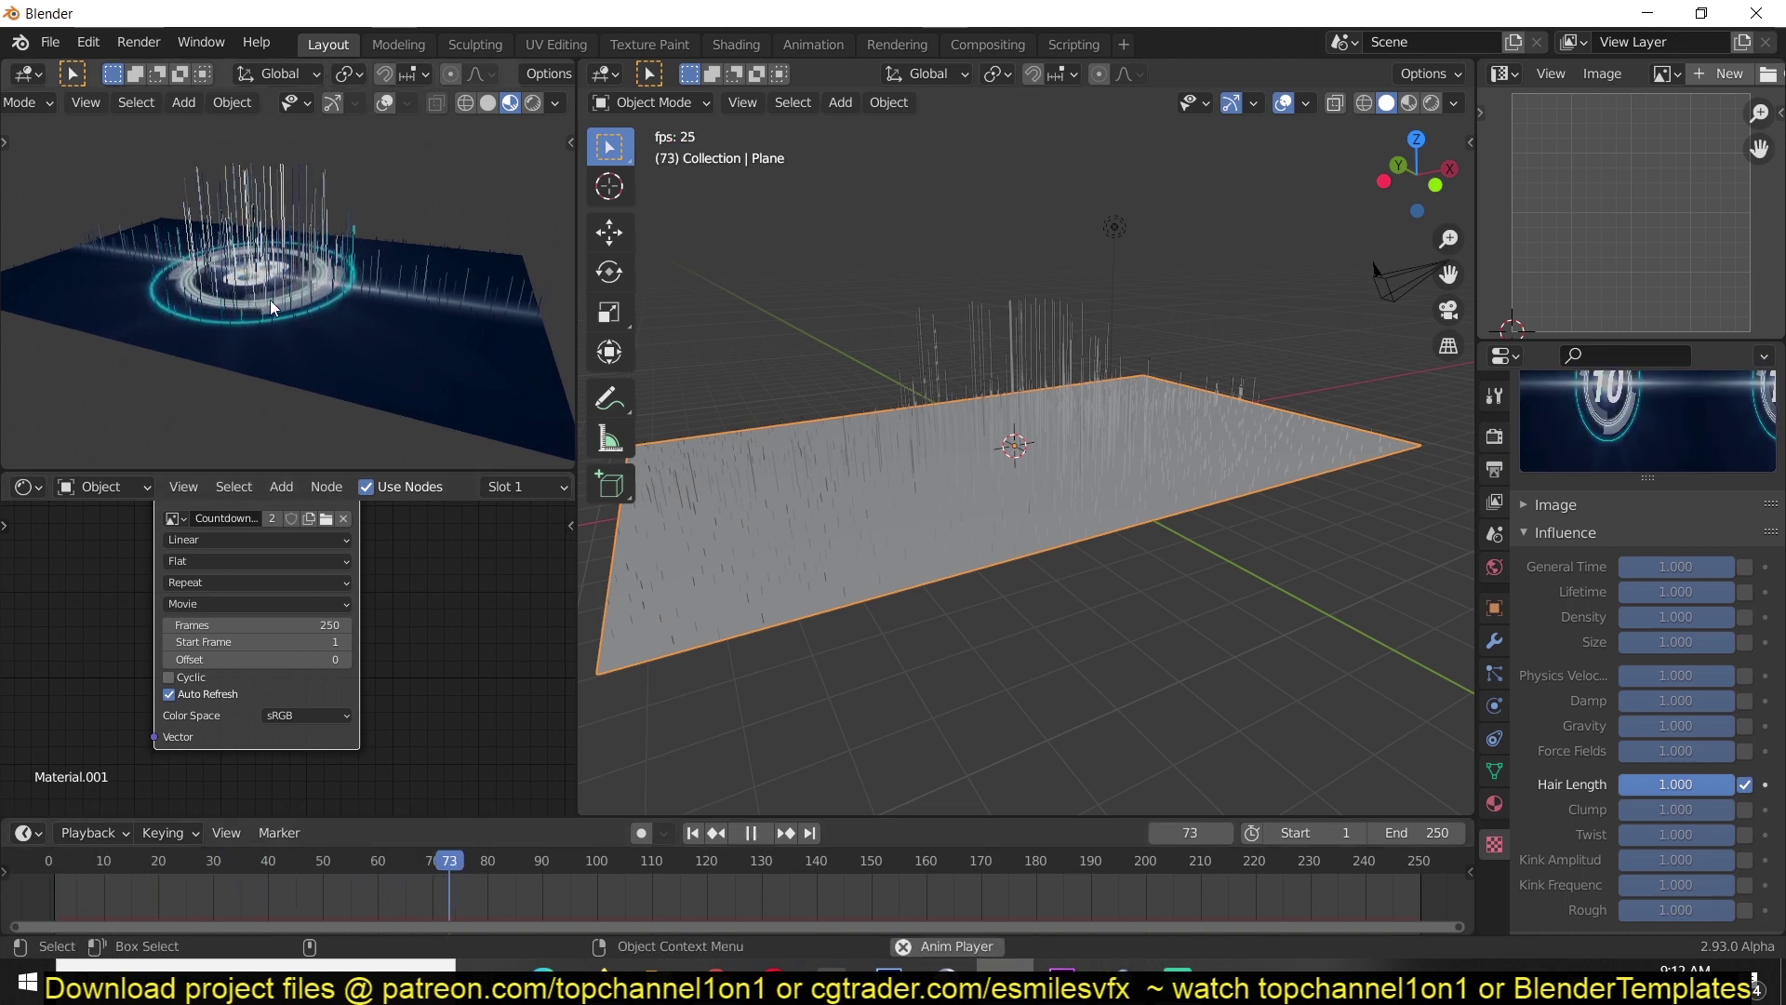
{"action": "key", "text": "Escape"}
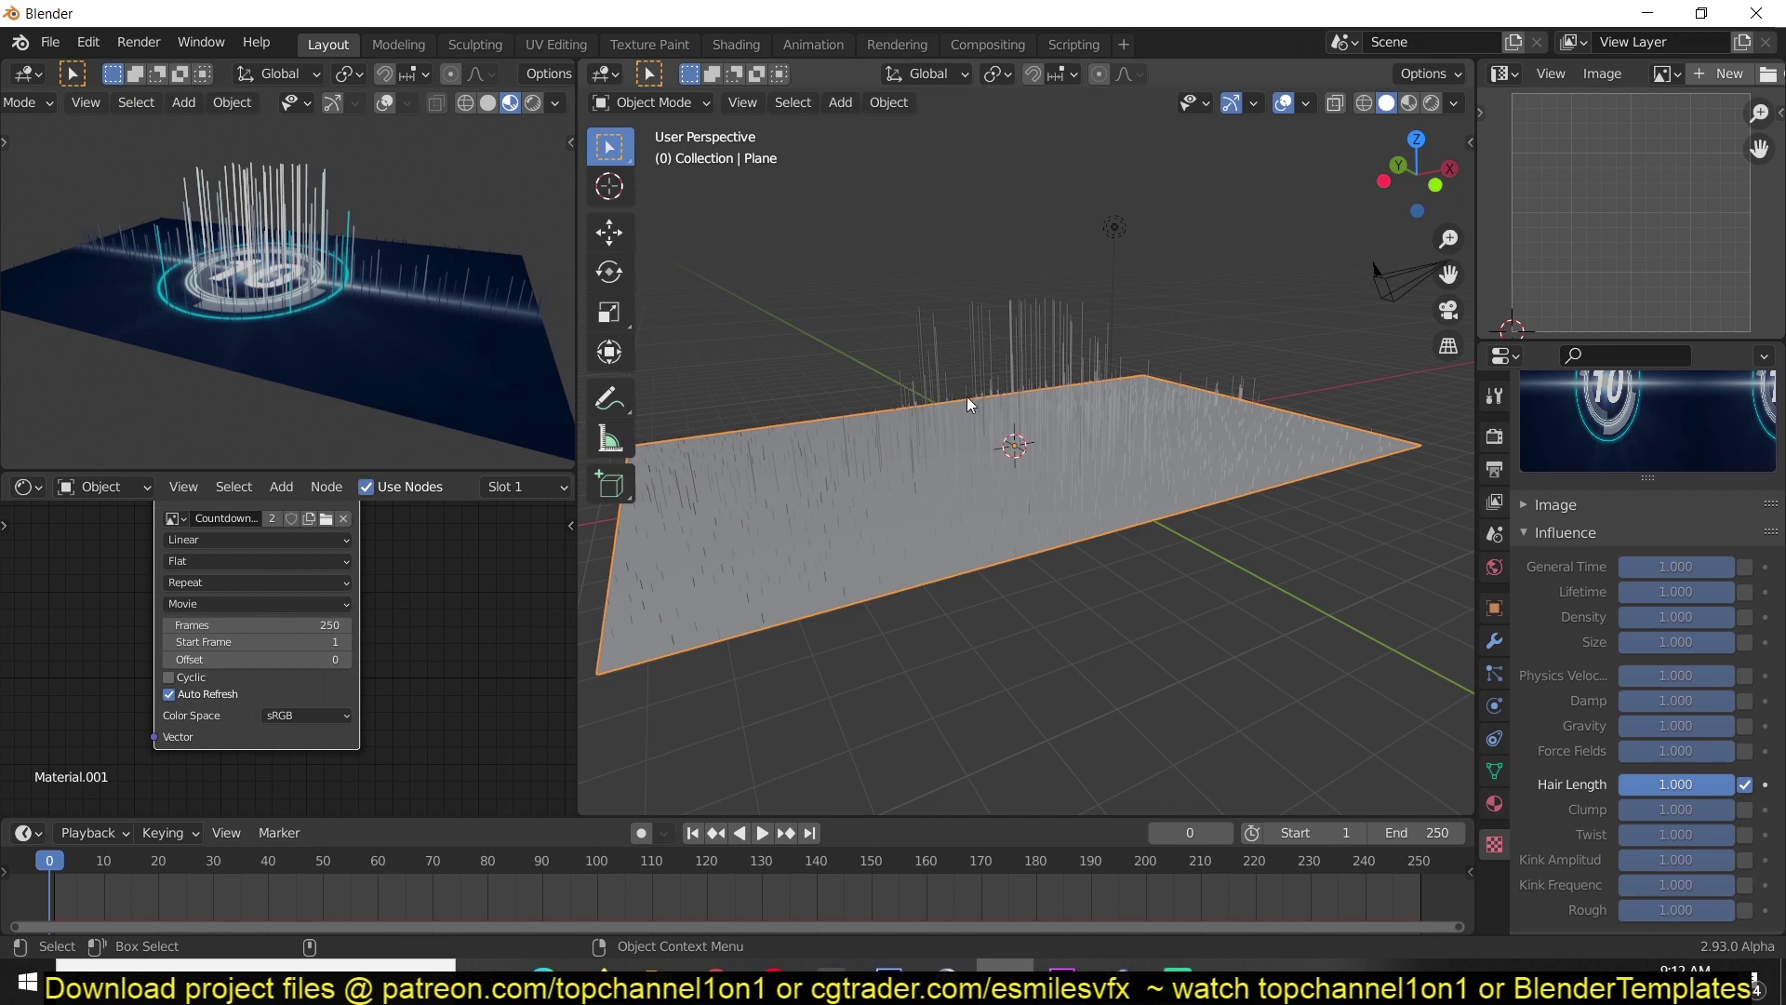
Step: Expand the particle texture's Image settings, set Frames to 275, and enable Auto Refresh
{"action": "middle_click_drag", "start_coordinate": [968, 396], "coordinate": [880, 321]}
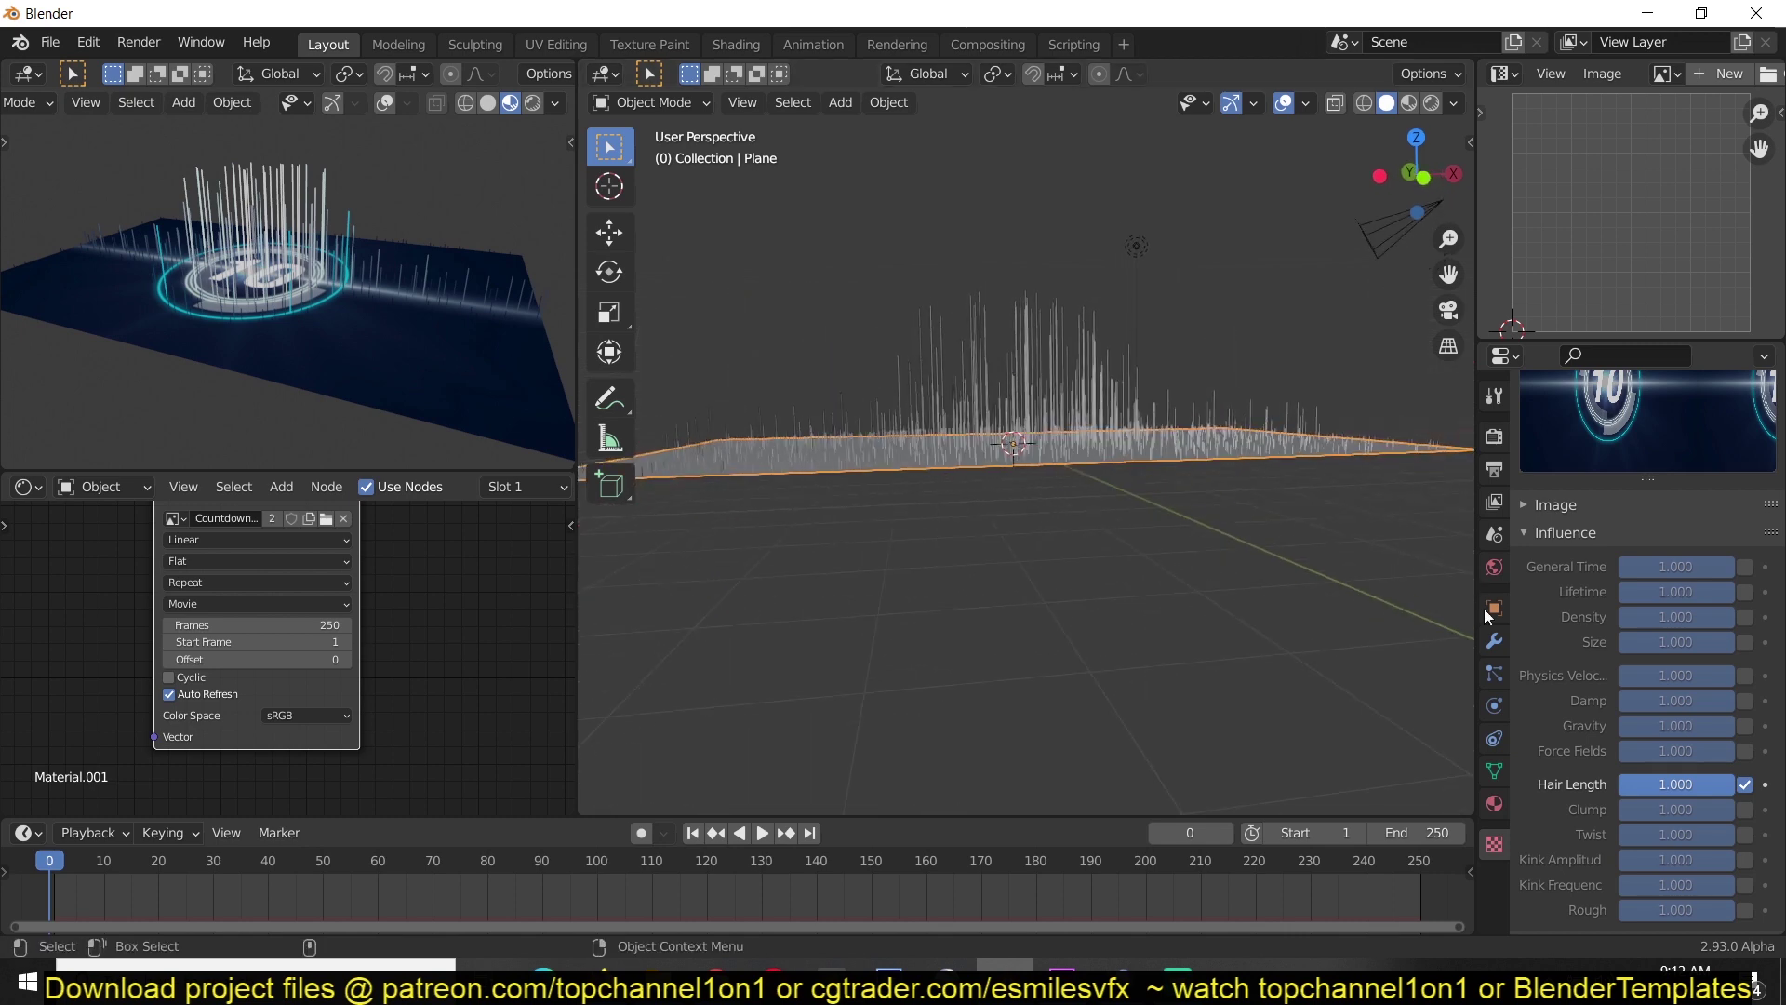
{"action": "scroll", "coordinate": [1545, 758], "scroll_direction": "down", "scroll_amount": 5}
{"action": "scroll", "coordinate": [1544, 757], "scroll_direction": "up", "scroll_amount": 4}
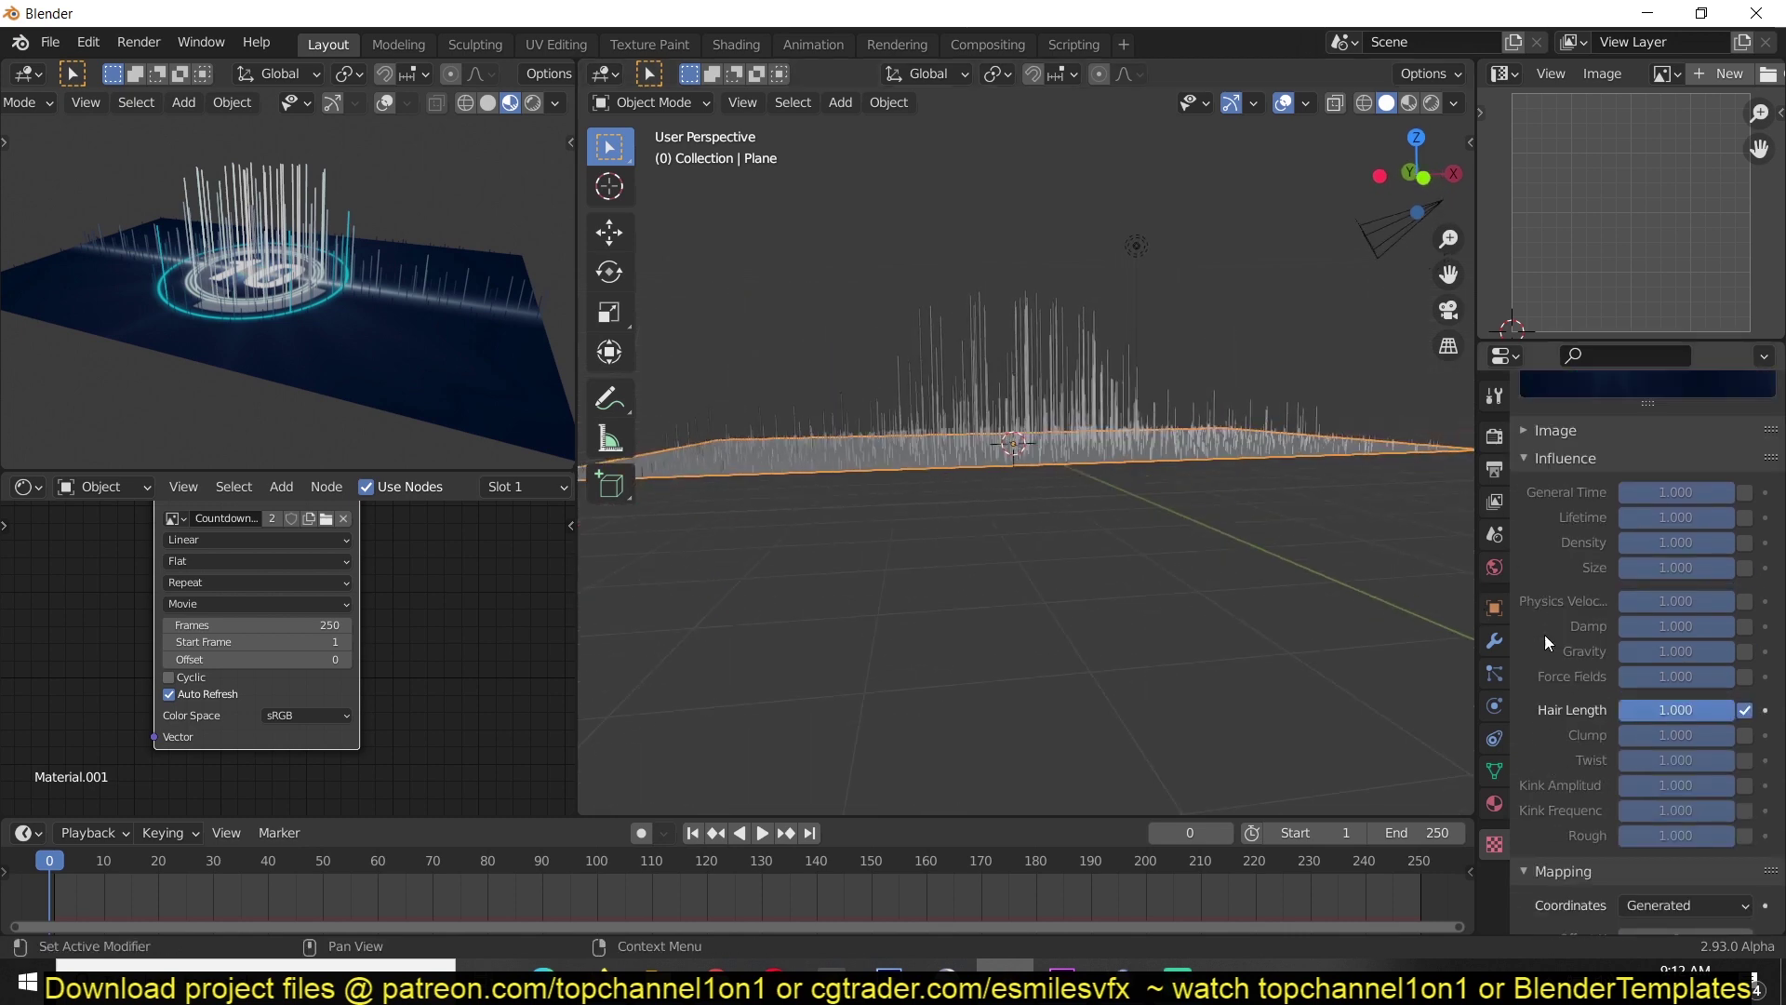
{"action": "scroll", "coordinate": [1545, 744], "scroll_direction": "down", "scroll_amount": 5}
{"action": "scroll", "coordinate": [1567, 820], "scroll_direction": "up", "scroll_amount": 10}
{"action": "left_click", "coordinate": [1599, 622]}
{"action": "scroll", "coordinate": [1573, 744], "scroll_direction": "down", "scroll_amount": 3}
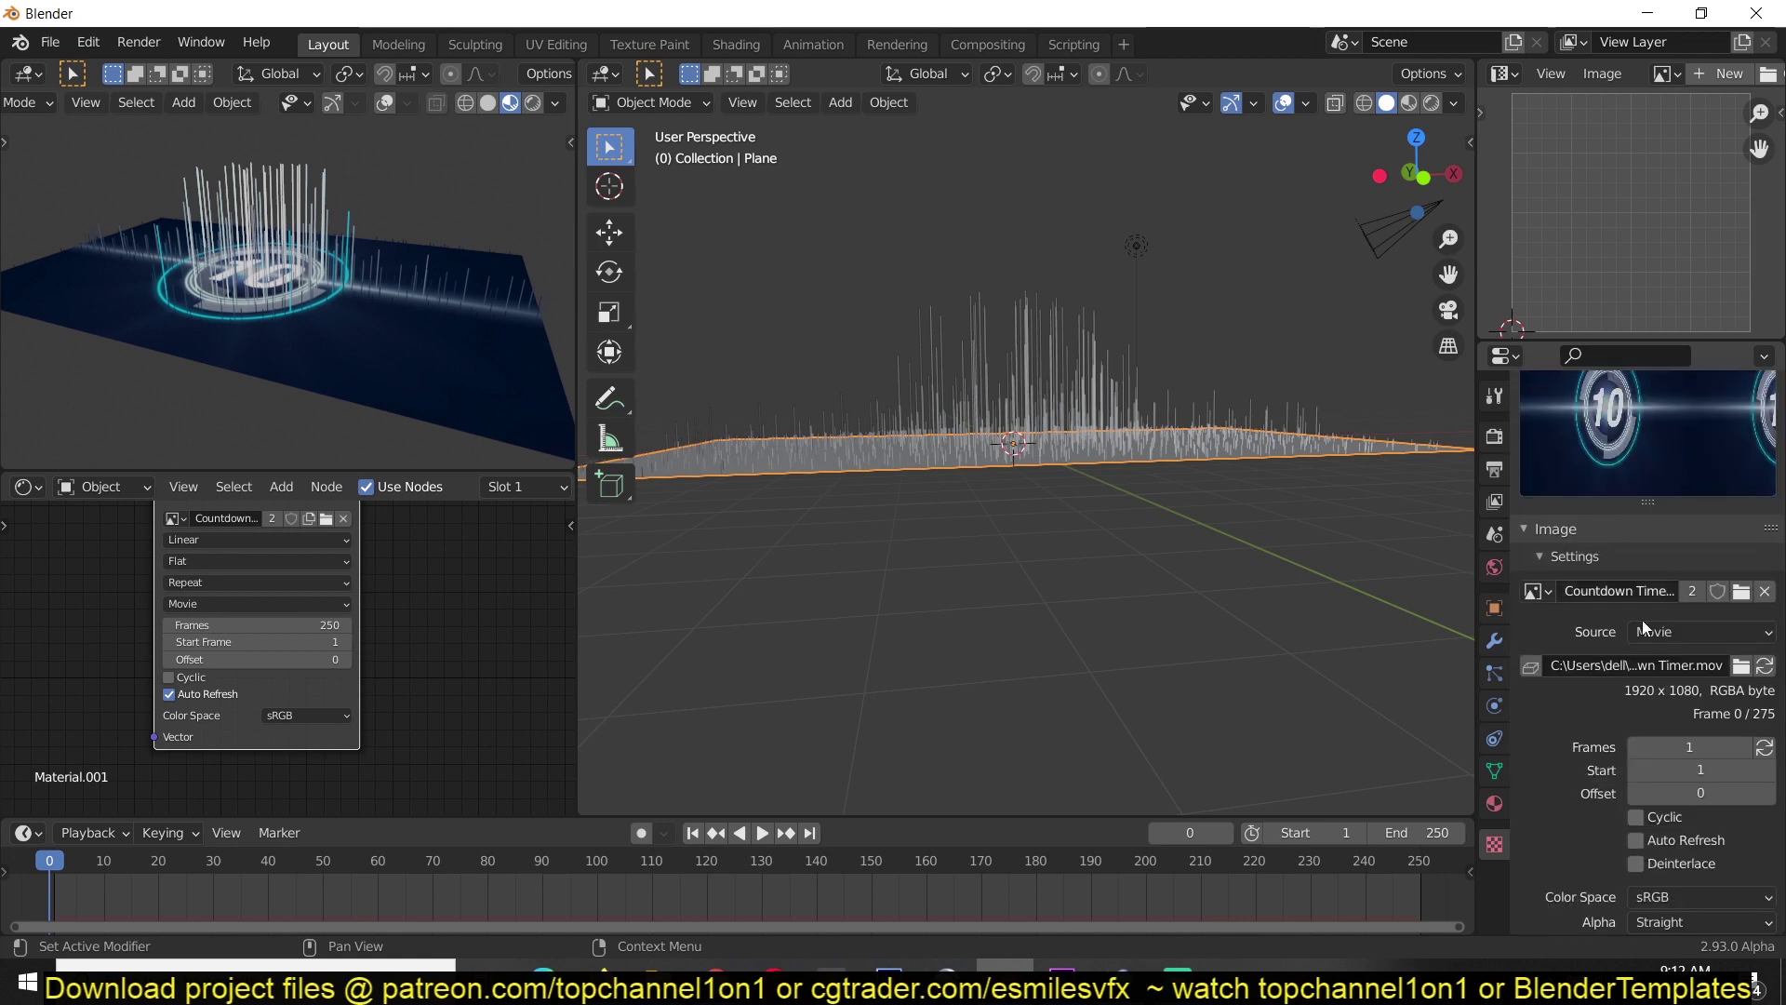
{"action": "scroll", "coordinate": [1608, 762], "scroll_direction": "down", "scroll_amount": 3}
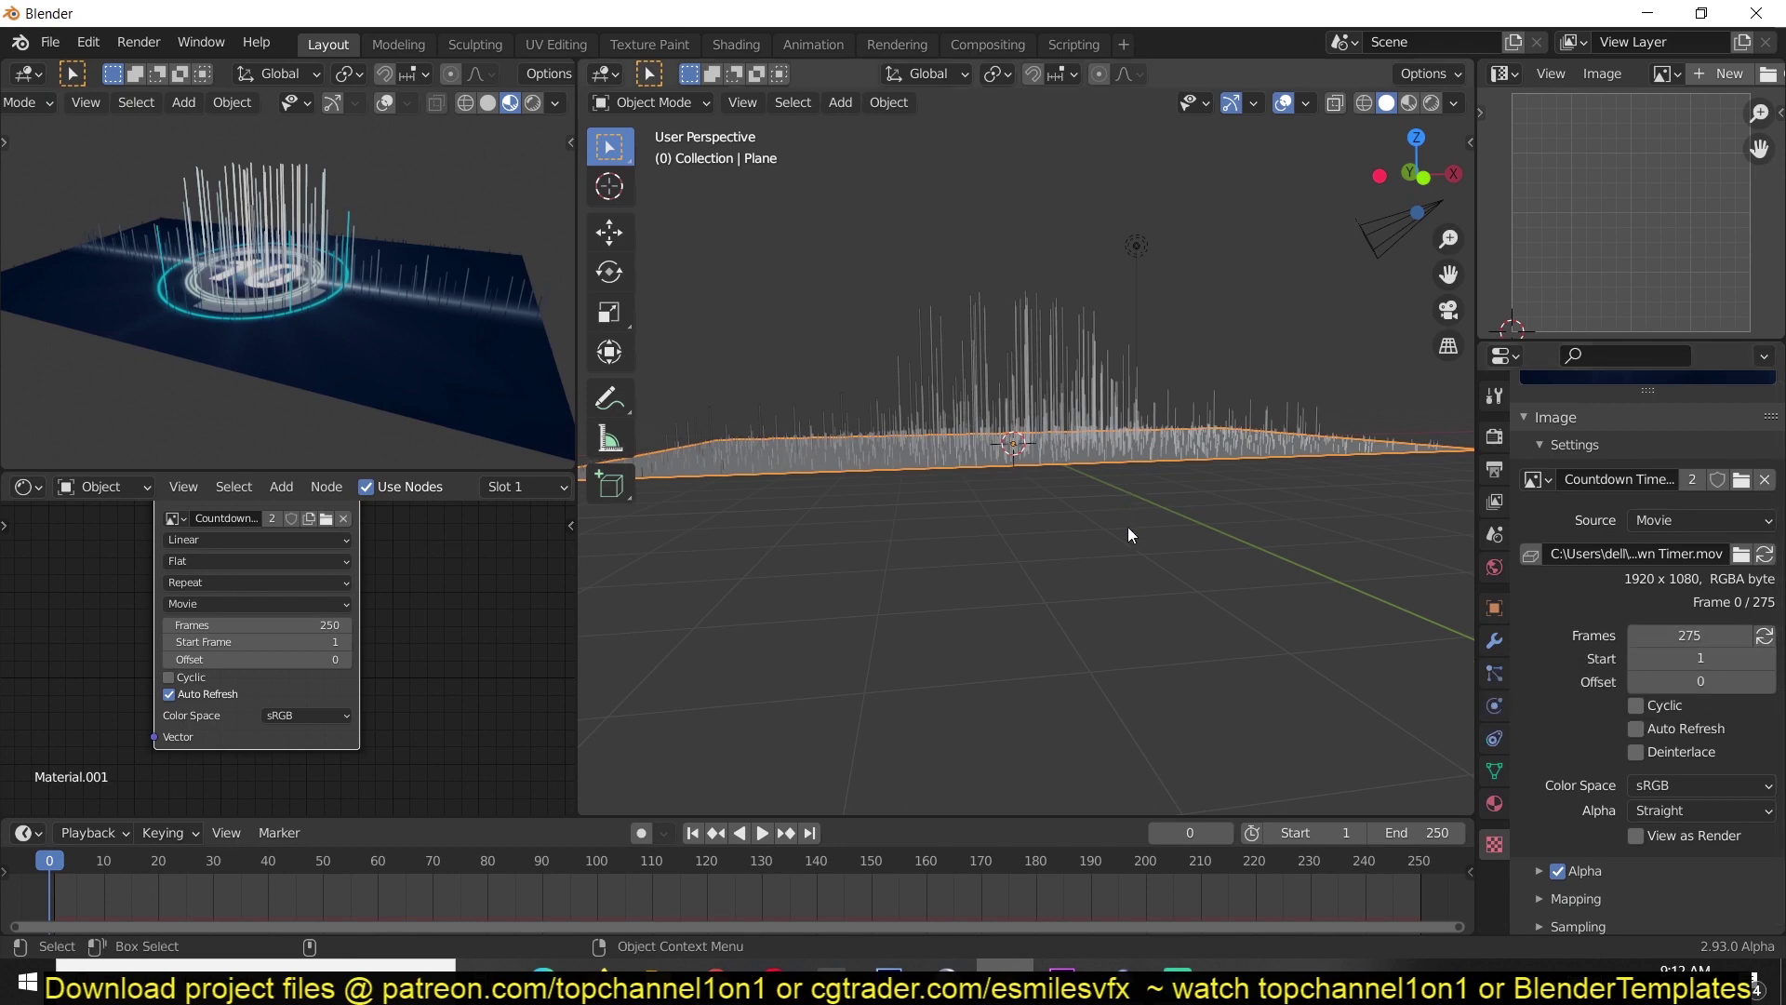
{"action": "middle_click_drag", "start_coordinate": [1128, 539], "coordinate": [1133, 519]}
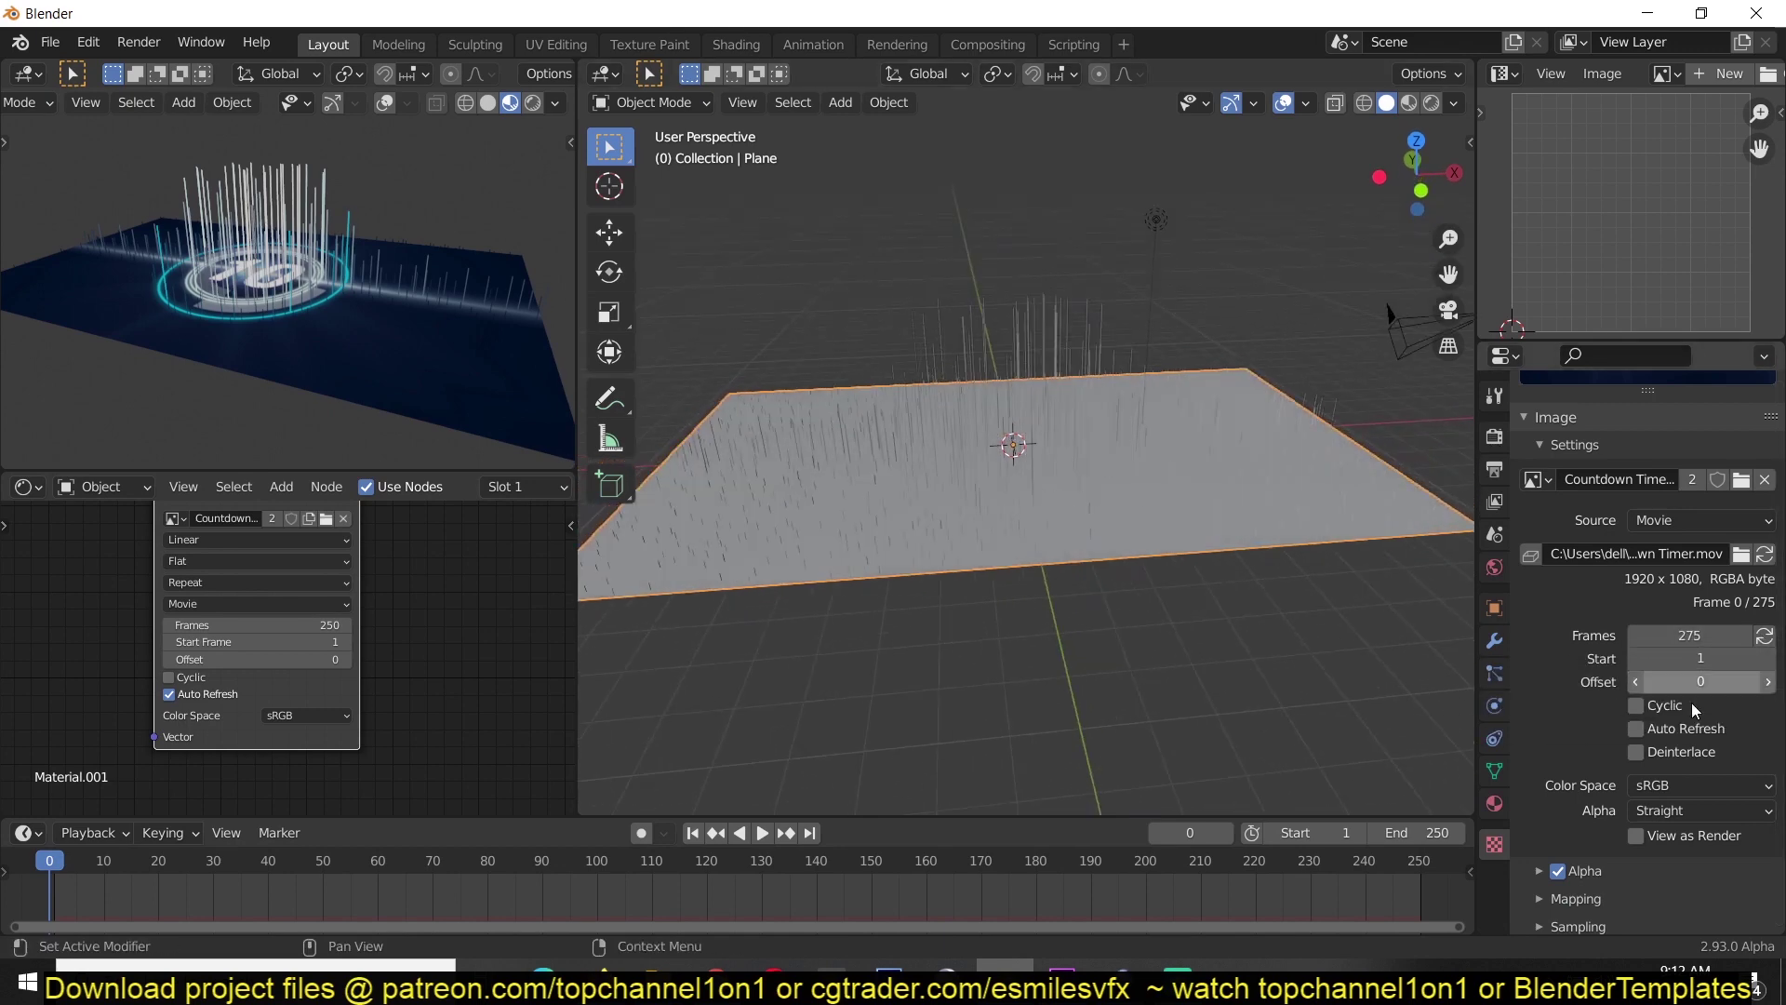
{"action": "left_click", "coordinate": [1636, 728]}
Step: Play the animation and stop at frame 180, where the digit 3 shows
{"action": "key", "text": "space"}
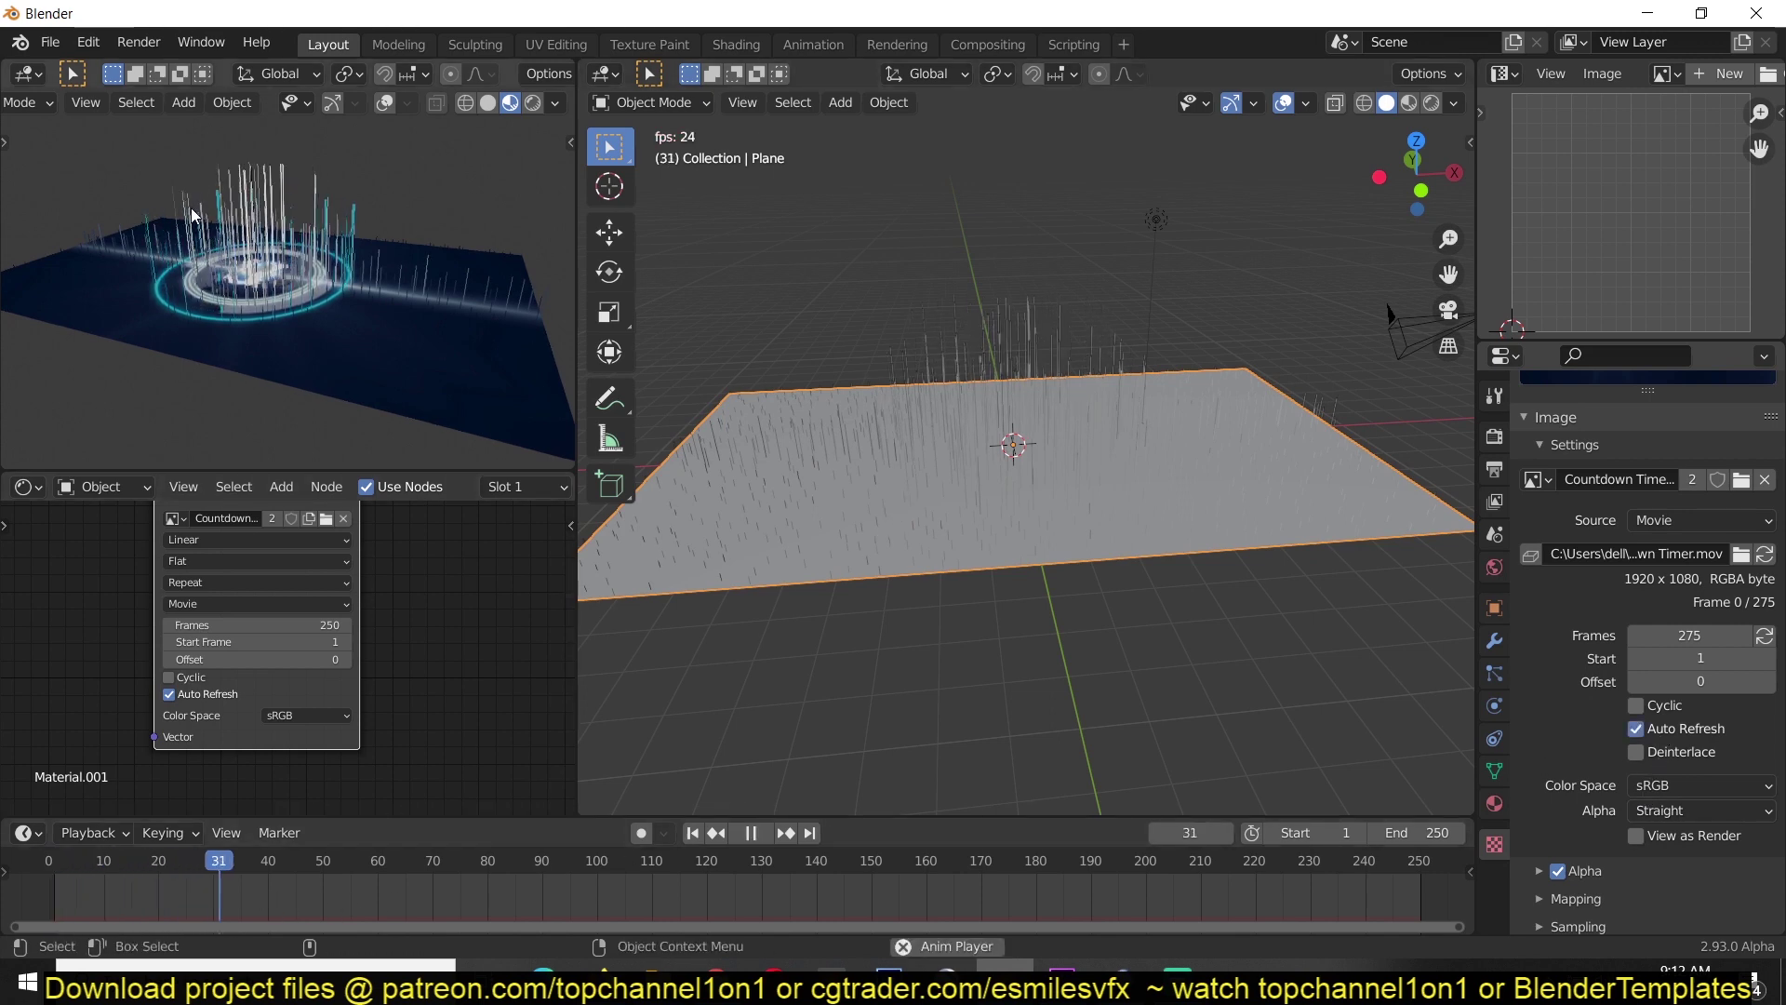
{"action": "middle_click_drag", "start_coordinate": [1003, 371], "coordinate": [1047, 340]}
{"action": "middle_click_drag", "start_coordinate": [972, 408], "coordinate": [925, 473]}
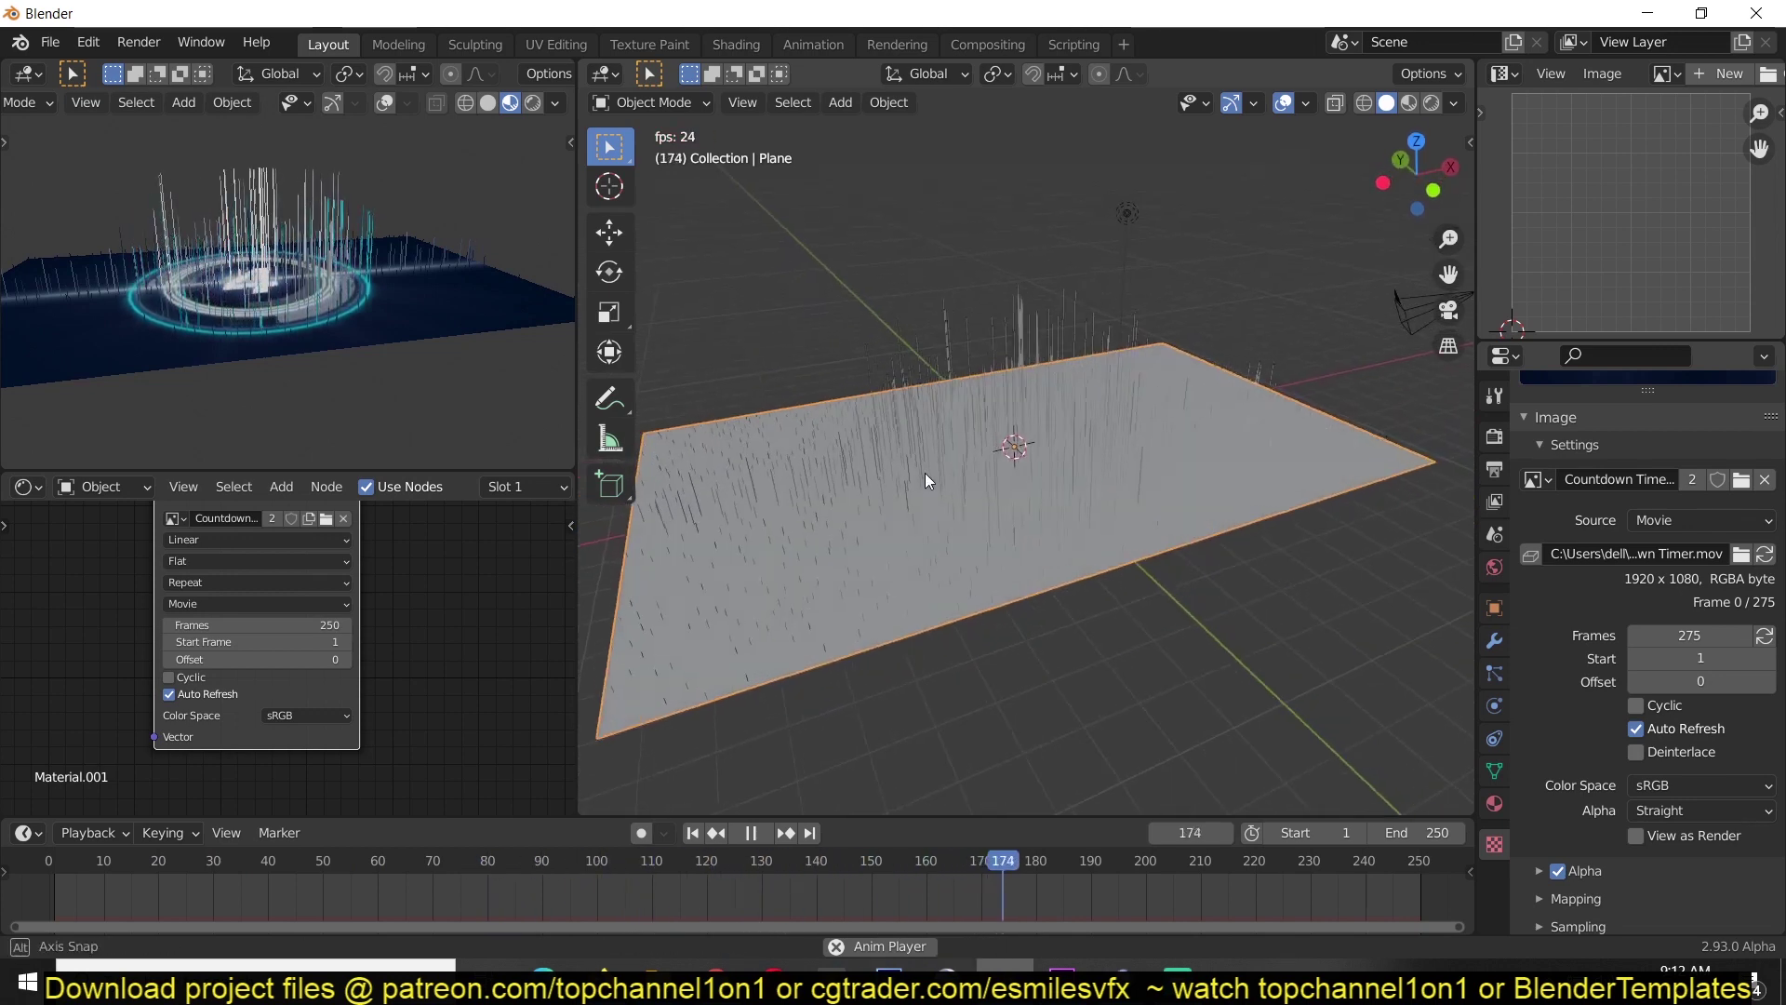
{"action": "key", "text": "space"}
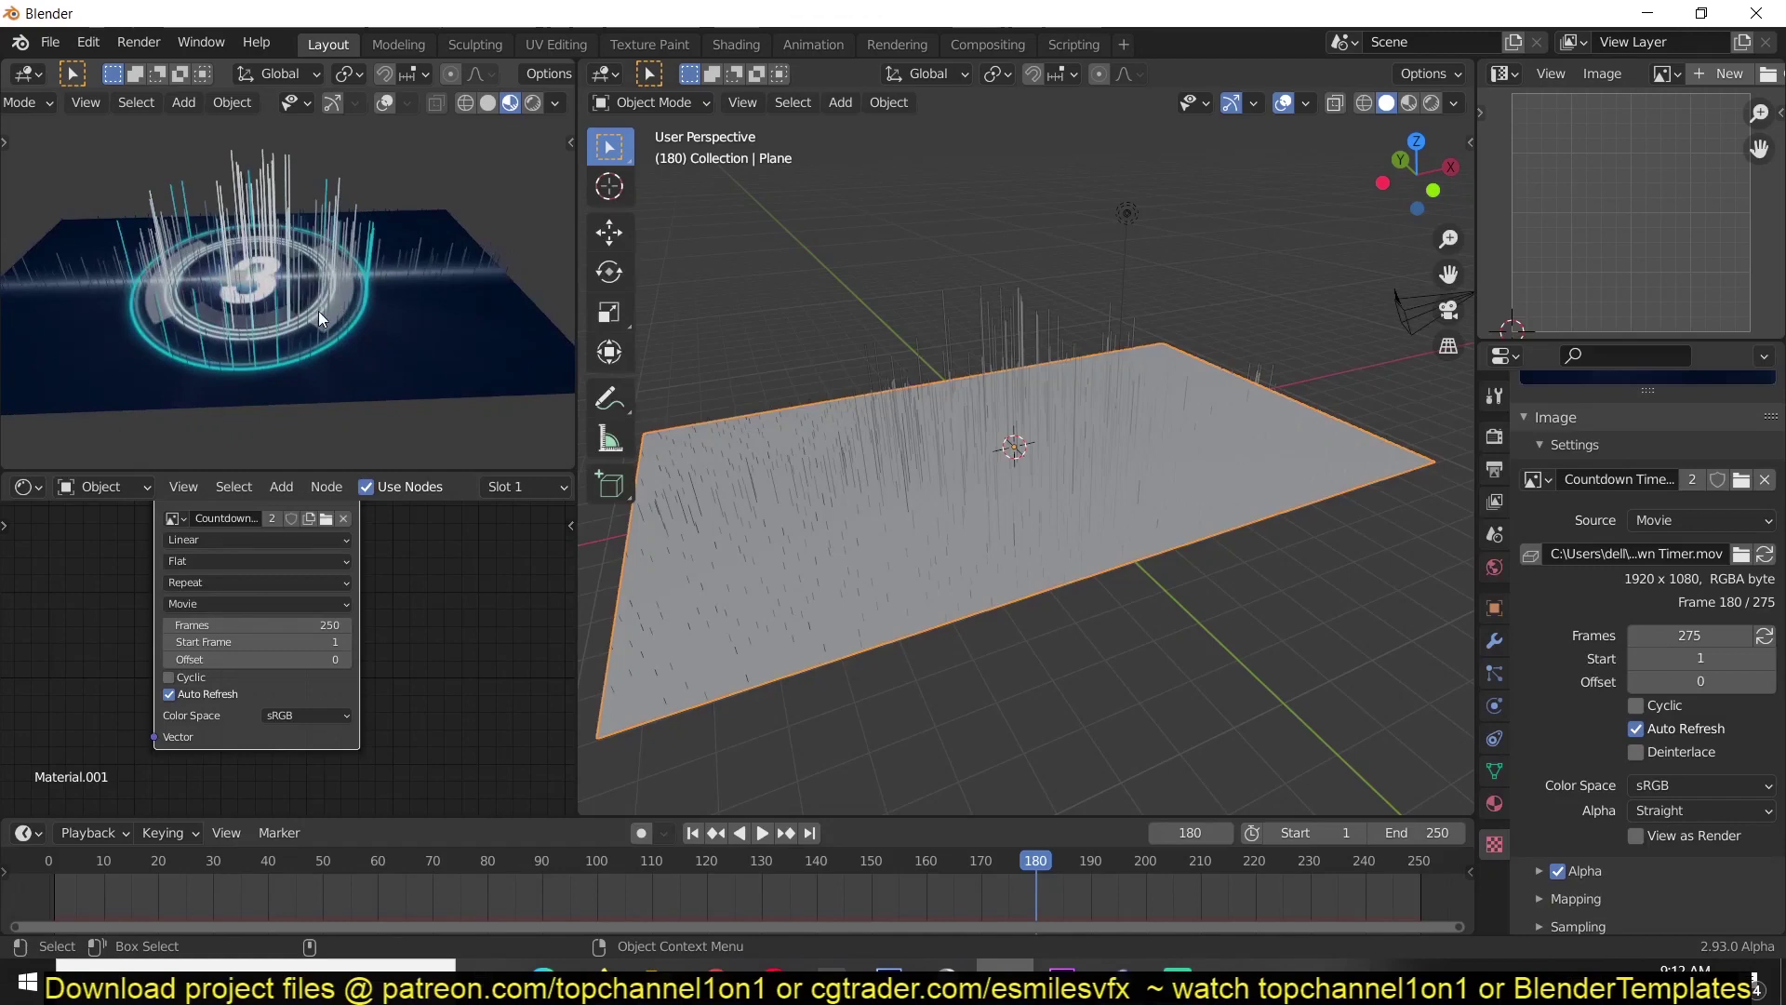
Step: Under Instancing, uncheck Show Instancer for Viewport and Render so only the strands show
{"action": "left_click", "coordinate": [1491, 610]}
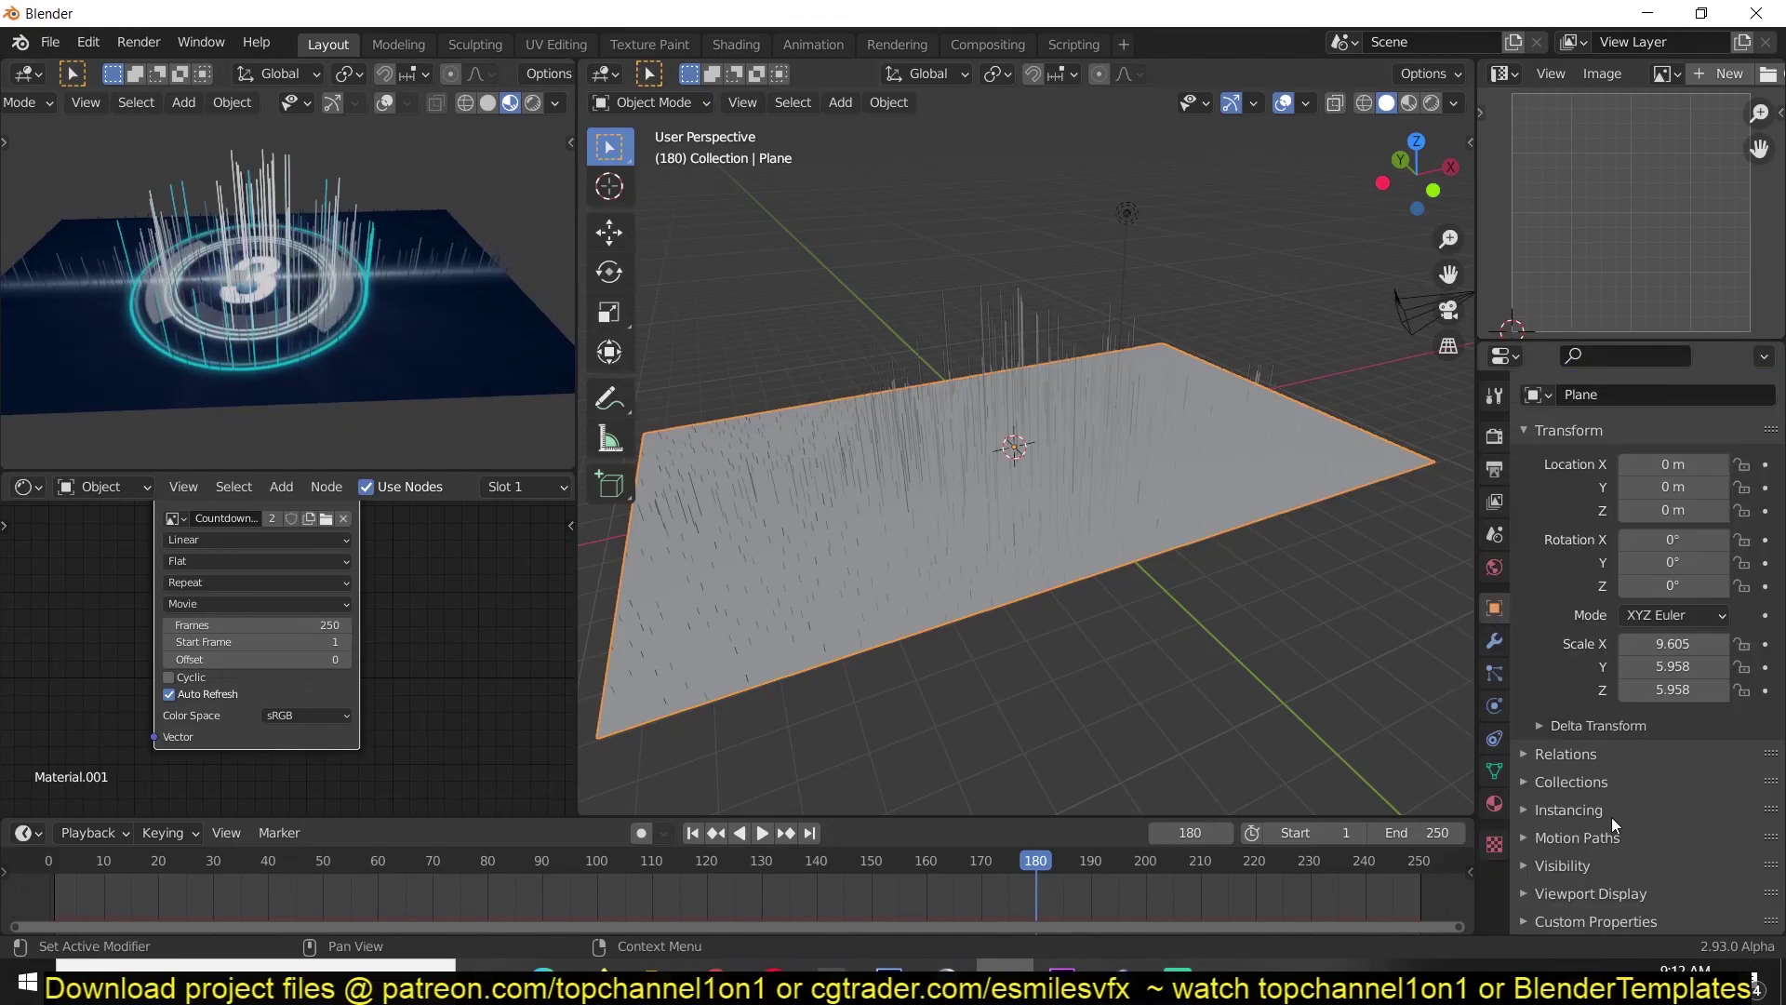
{"action": "left_click", "coordinate": [1572, 810]}
{"action": "scroll", "coordinate": [1582, 856], "scroll_direction": "down", "scroll_amount": 3}
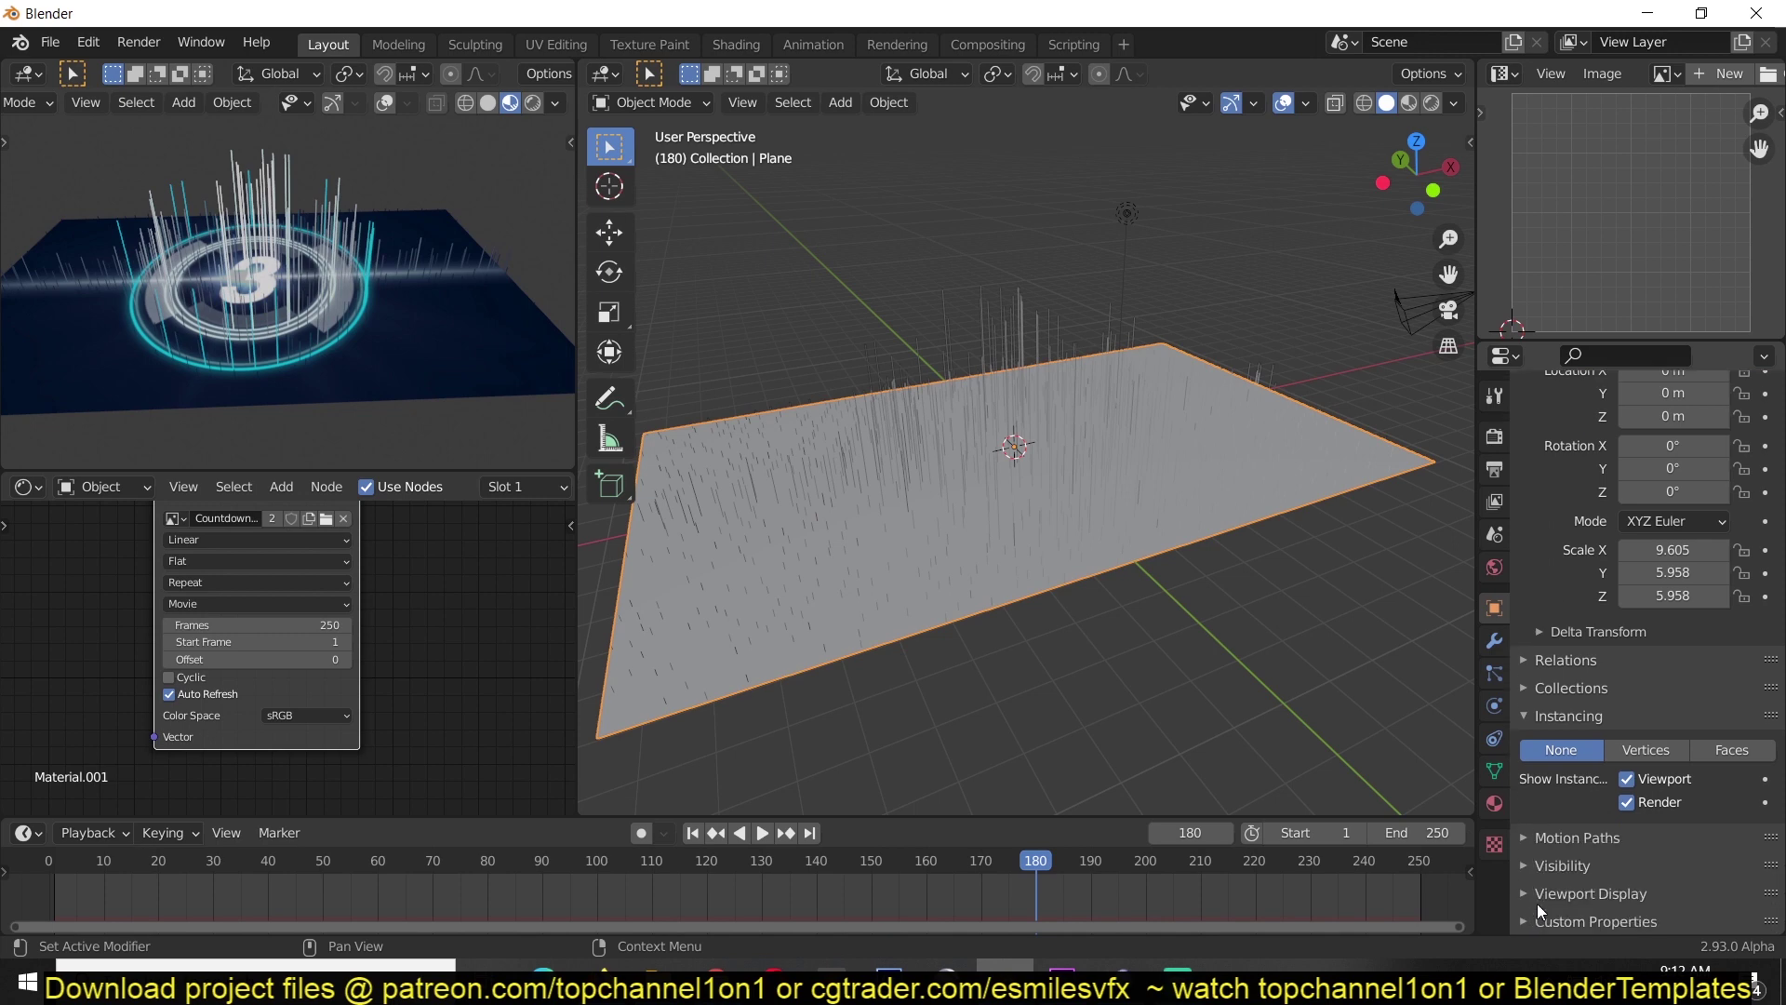
{"action": "left_click", "coordinate": [1627, 780]}
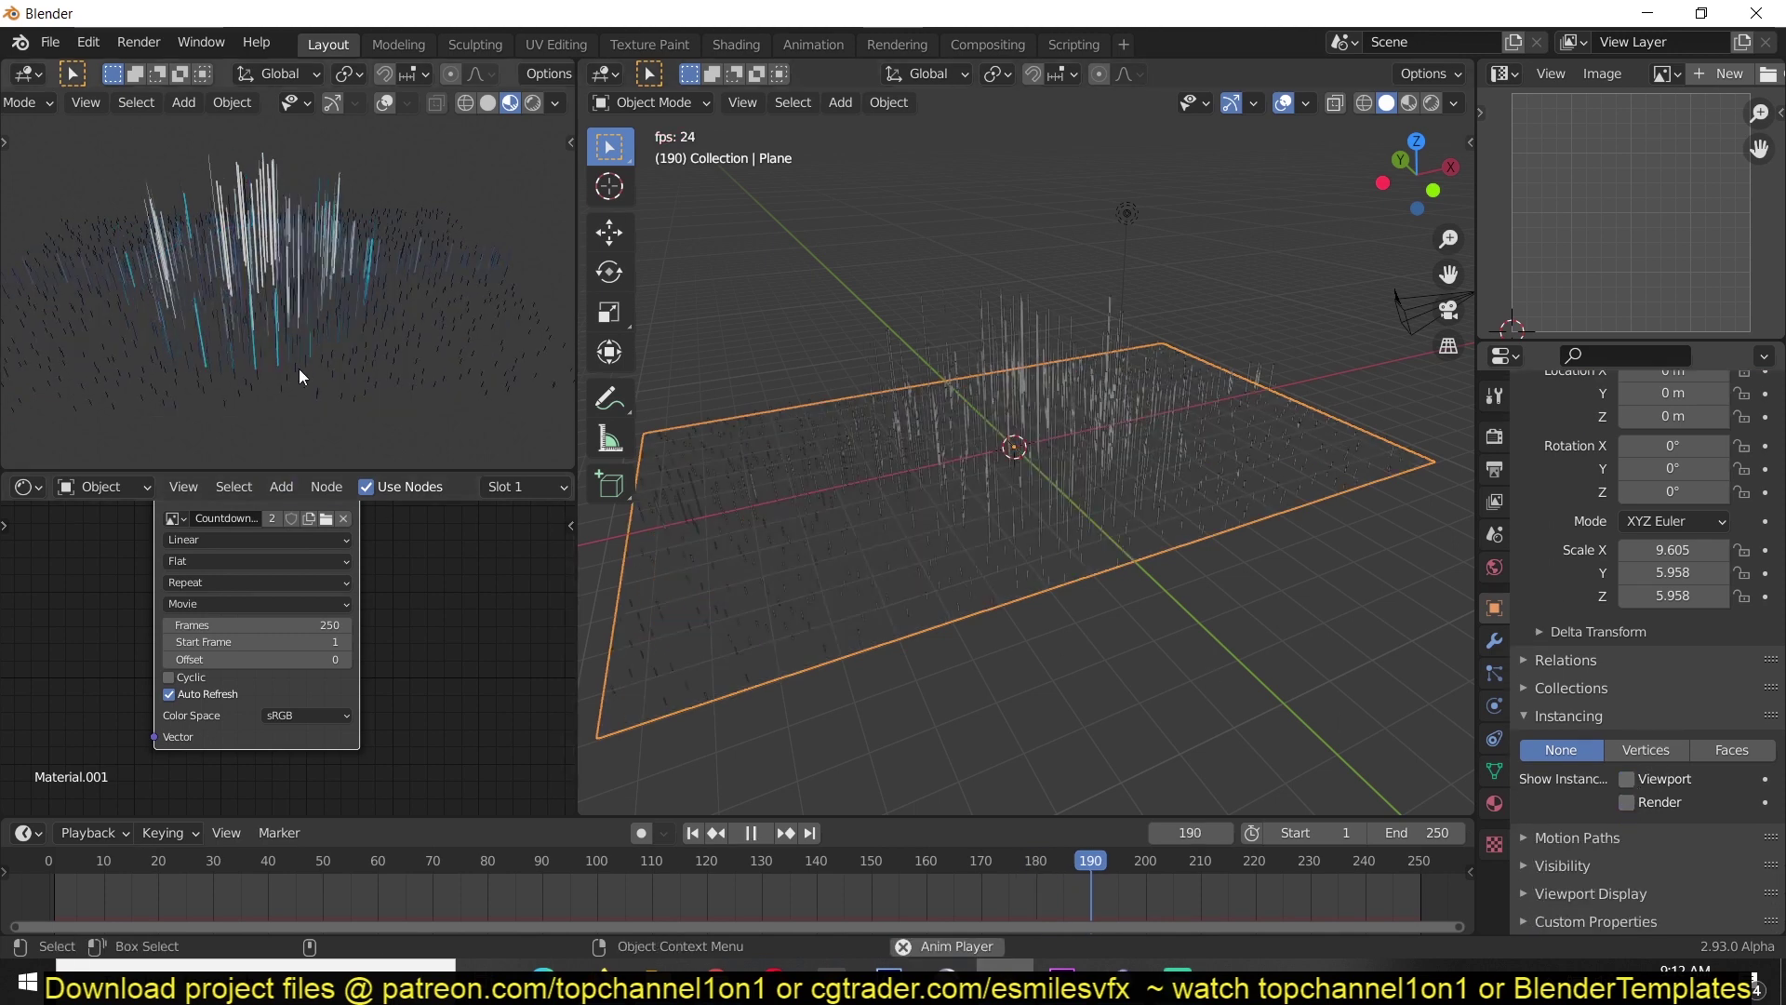
{"action": "middle_click_drag", "start_coordinate": [629, 404], "coordinate": [1016, 393]}
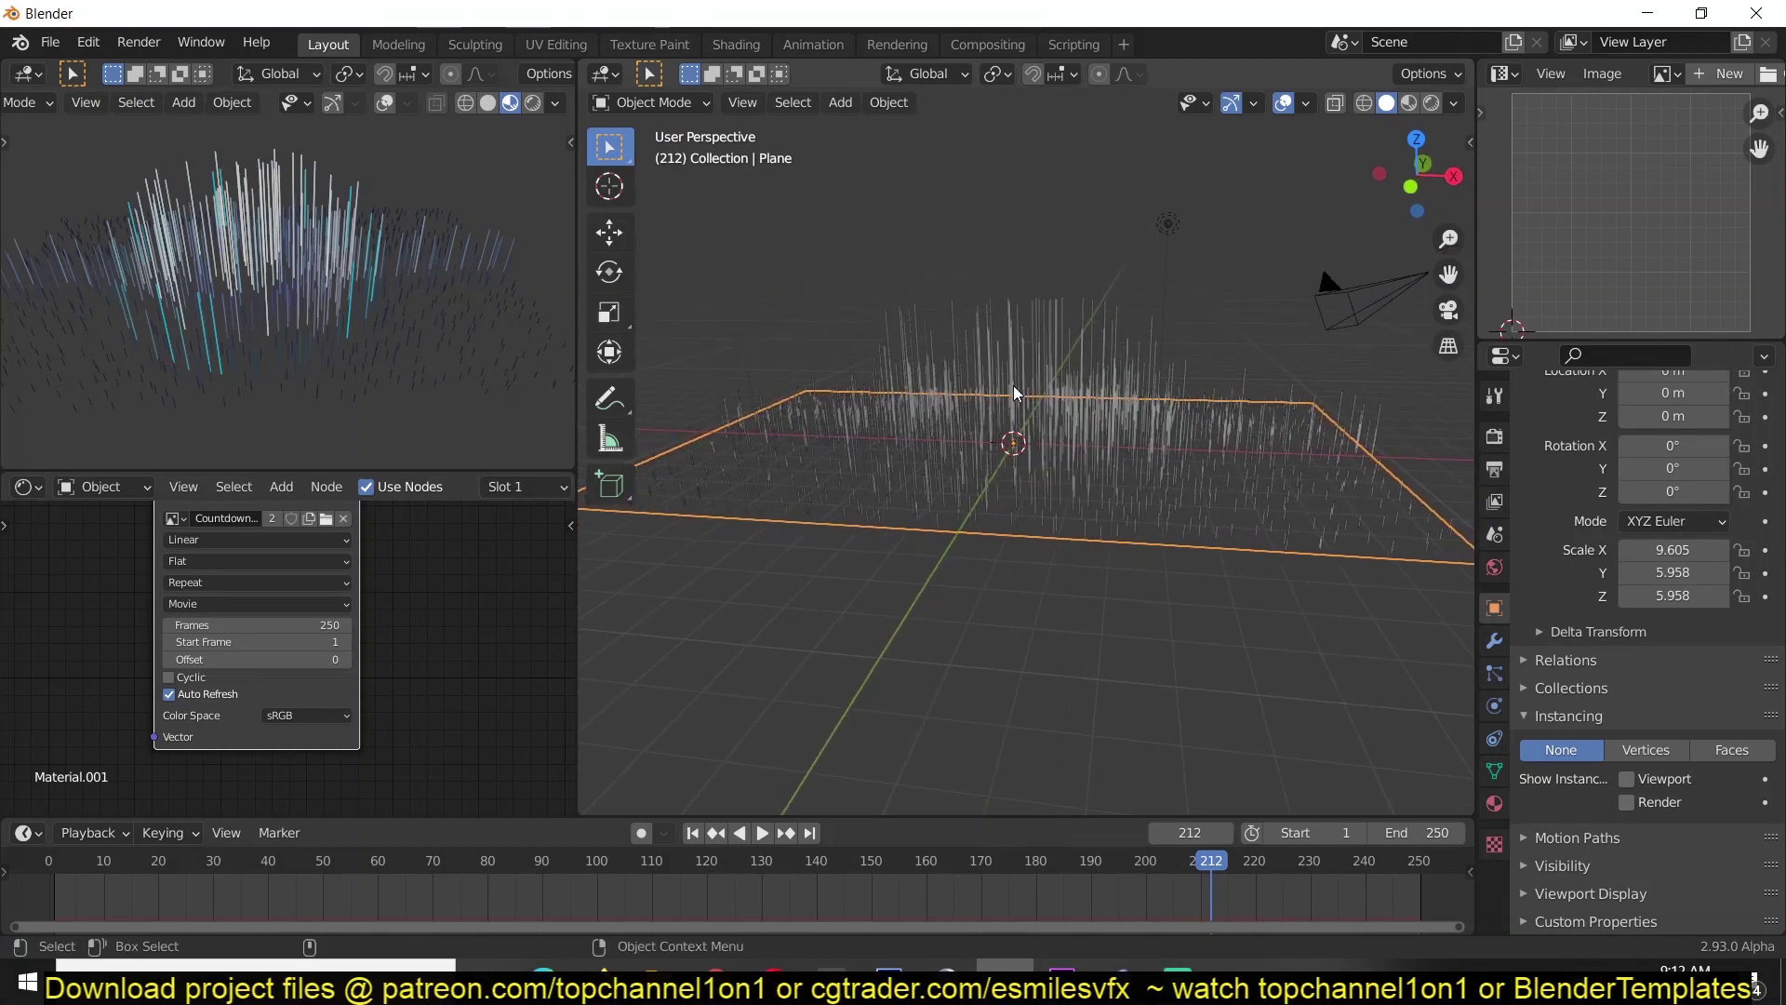
Step: Add a cube, shrink it, and raise it along Z
{"action": "key", "text": "shift+a"}
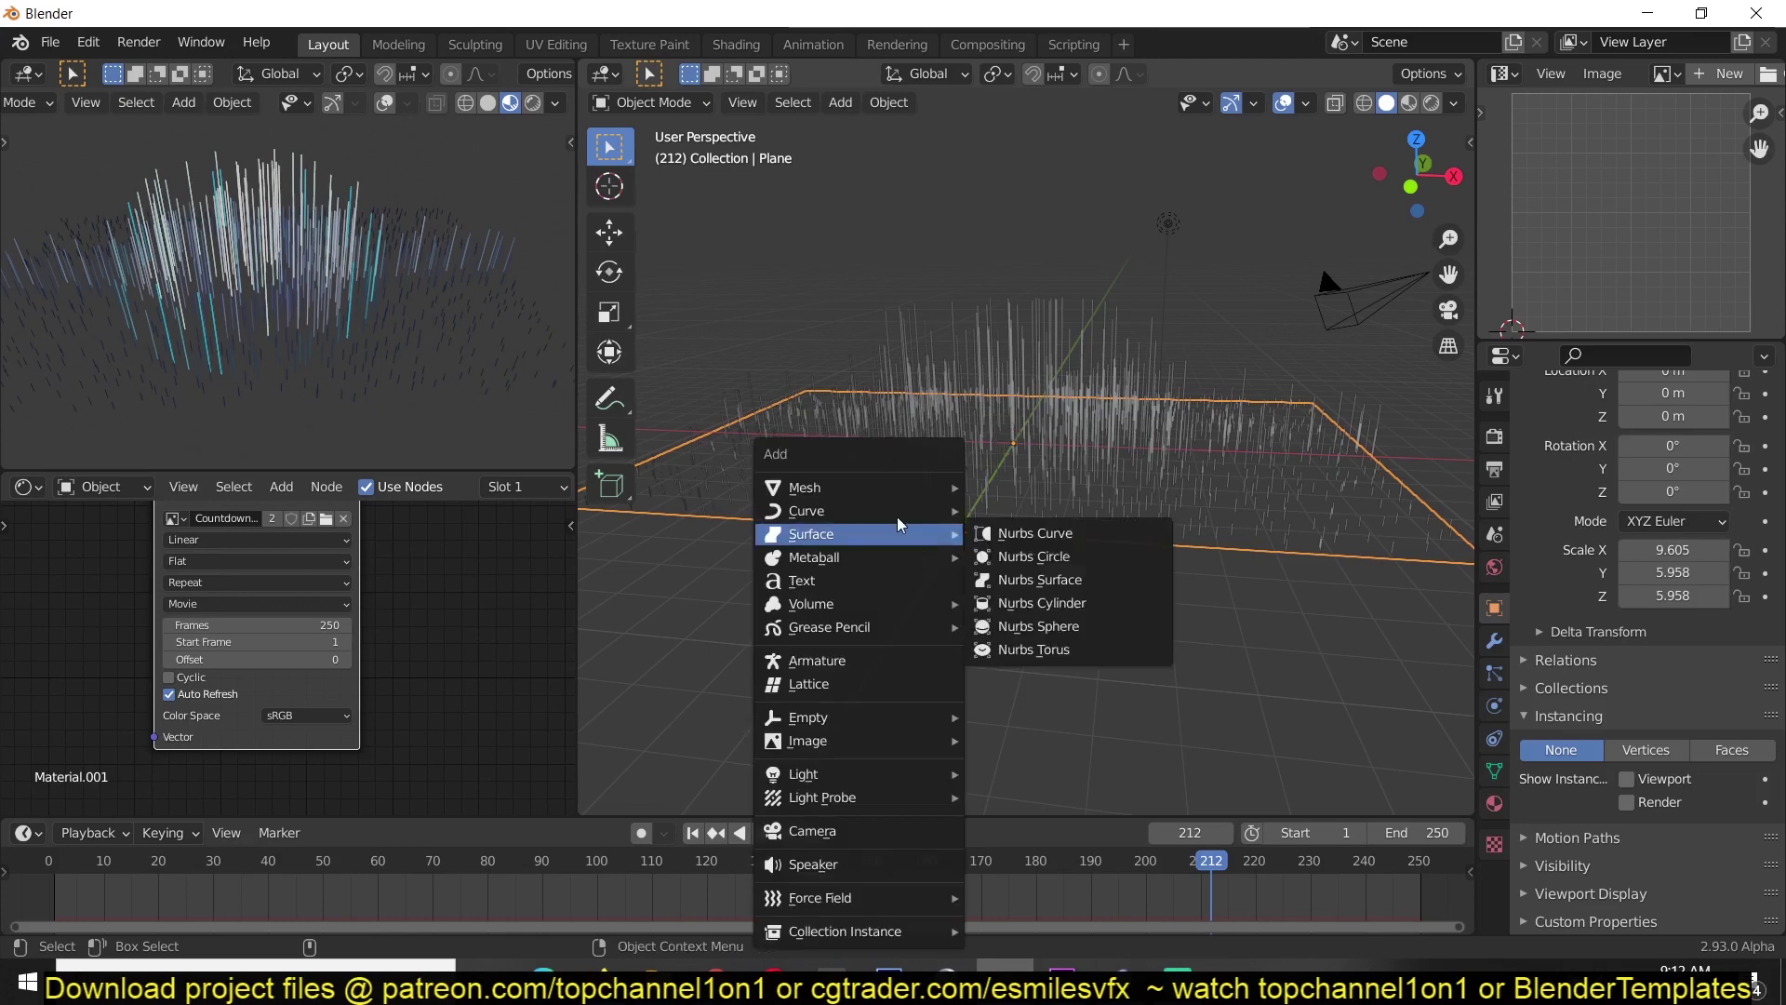
{"action": "mouse_move", "coordinate": [921, 488]}
{"action": "left_click", "coordinate": [1022, 507]}
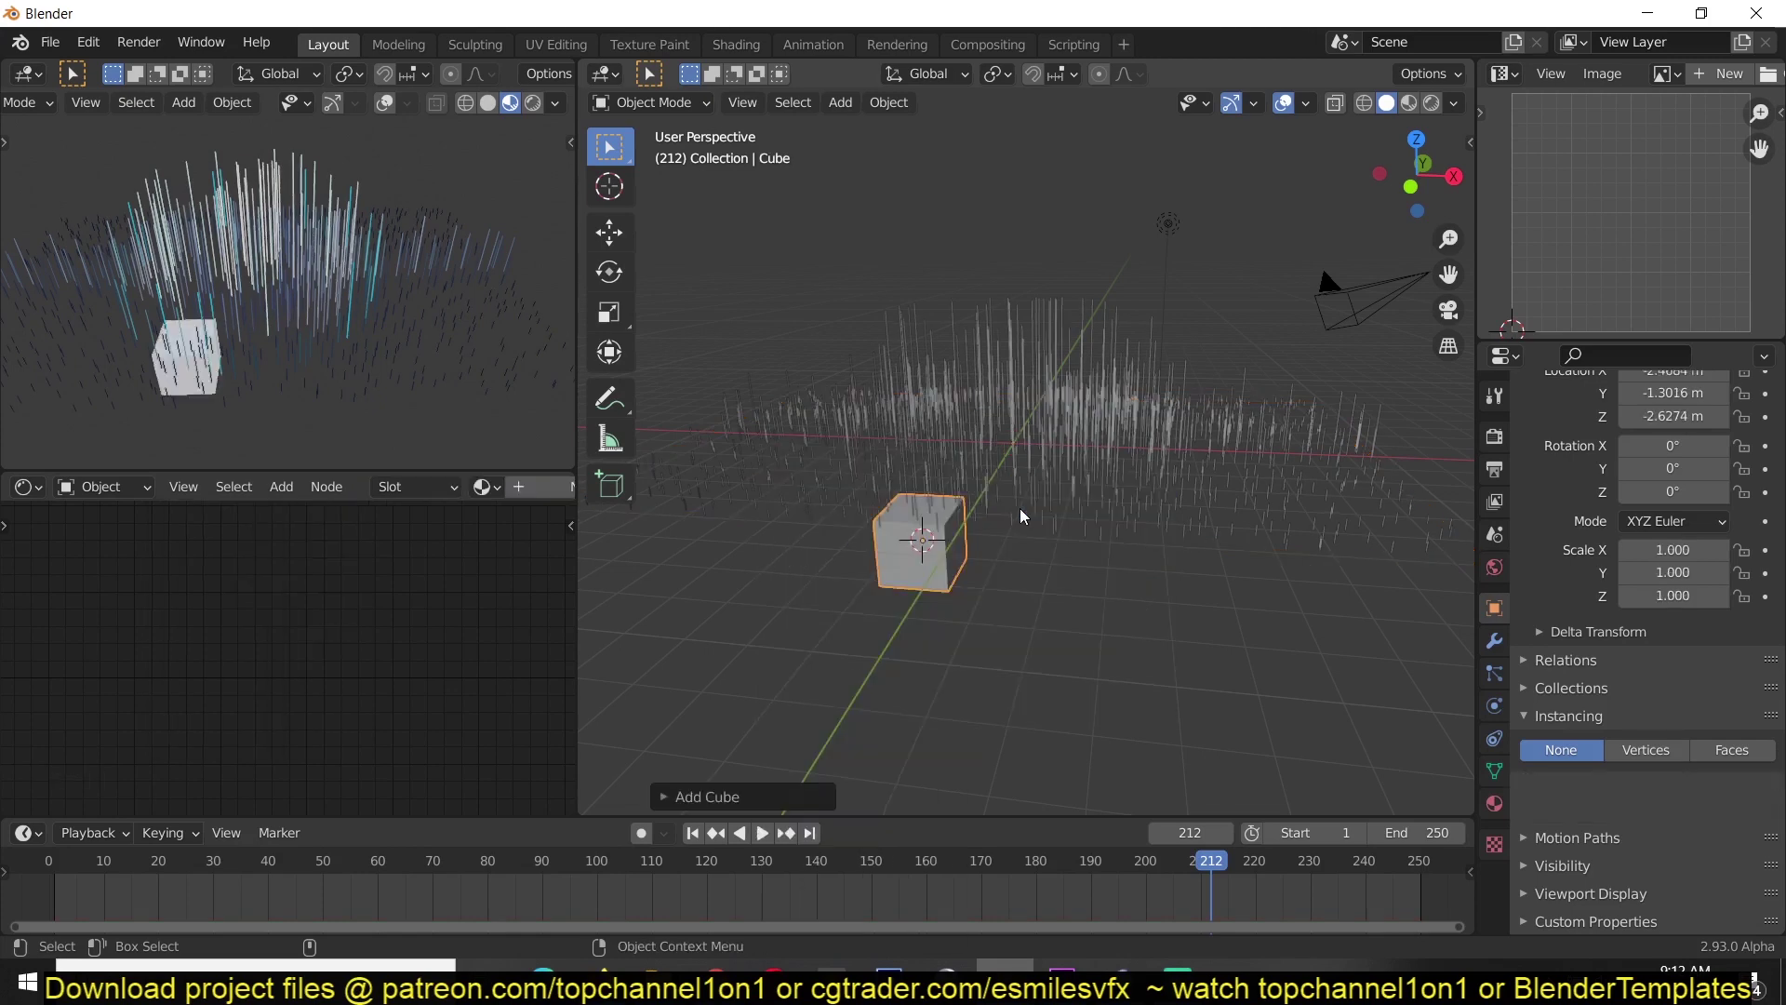
{"action": "key", "text": "s"}
{"action": "left_click", "coordinate": [1101, 619]}
{"action": "key", "text": "g"}
{"action": "key", "text": "z"}
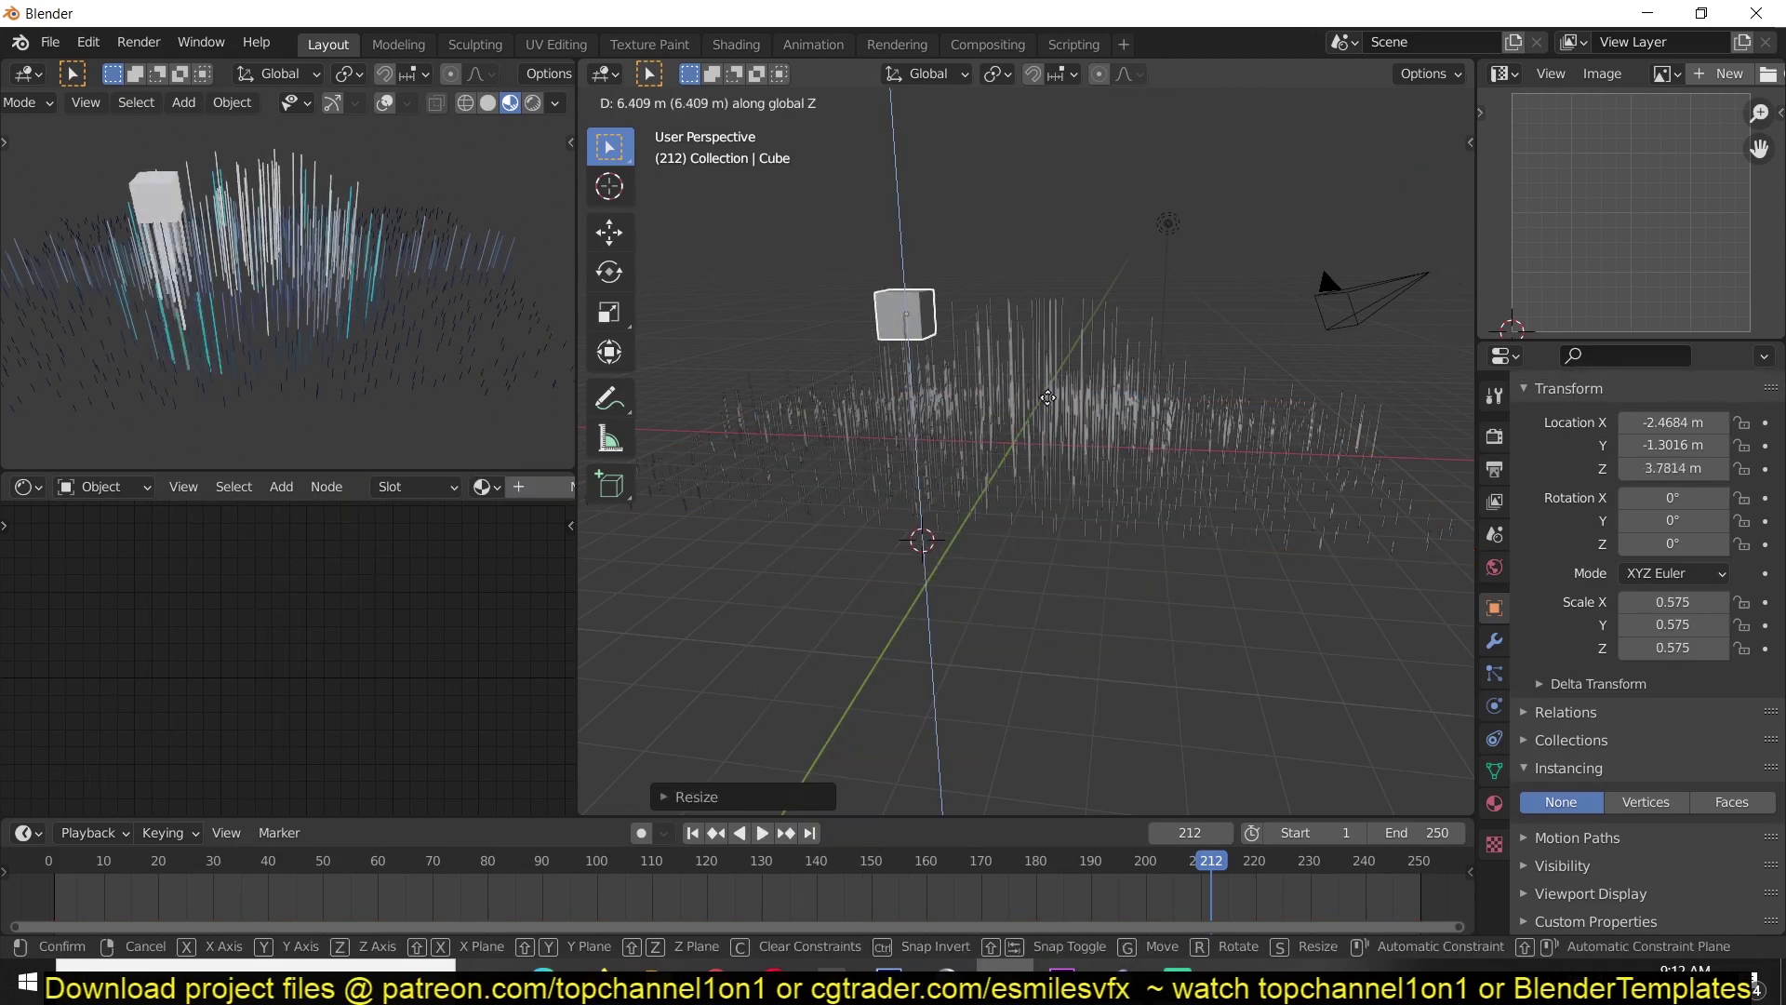
{"action": "left_click", "coordinate": [1057, 415]}
Step: Select the plane and set viewport shading colour to Random
{"action": "left_click", "coordinate": [1406, 500]}
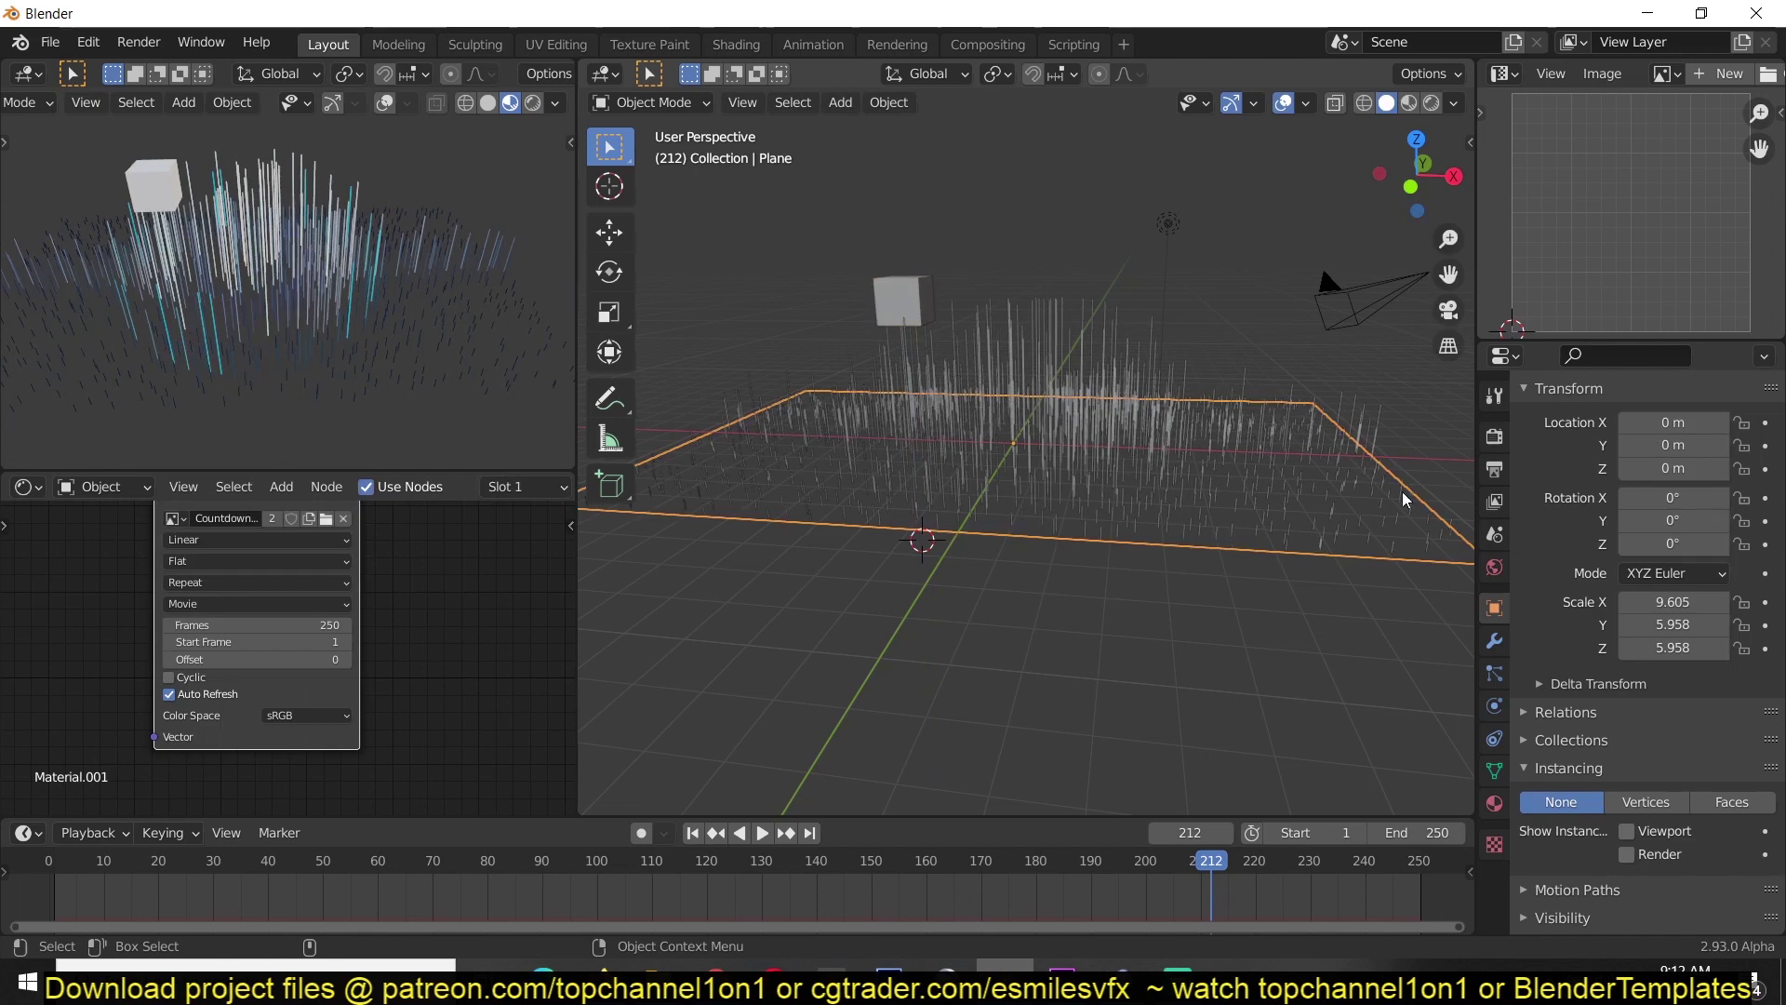
{"action": "left_click", "coordinate": [1455, 103]}
{"action": "left_click", "coordinate": [1446, 415]}
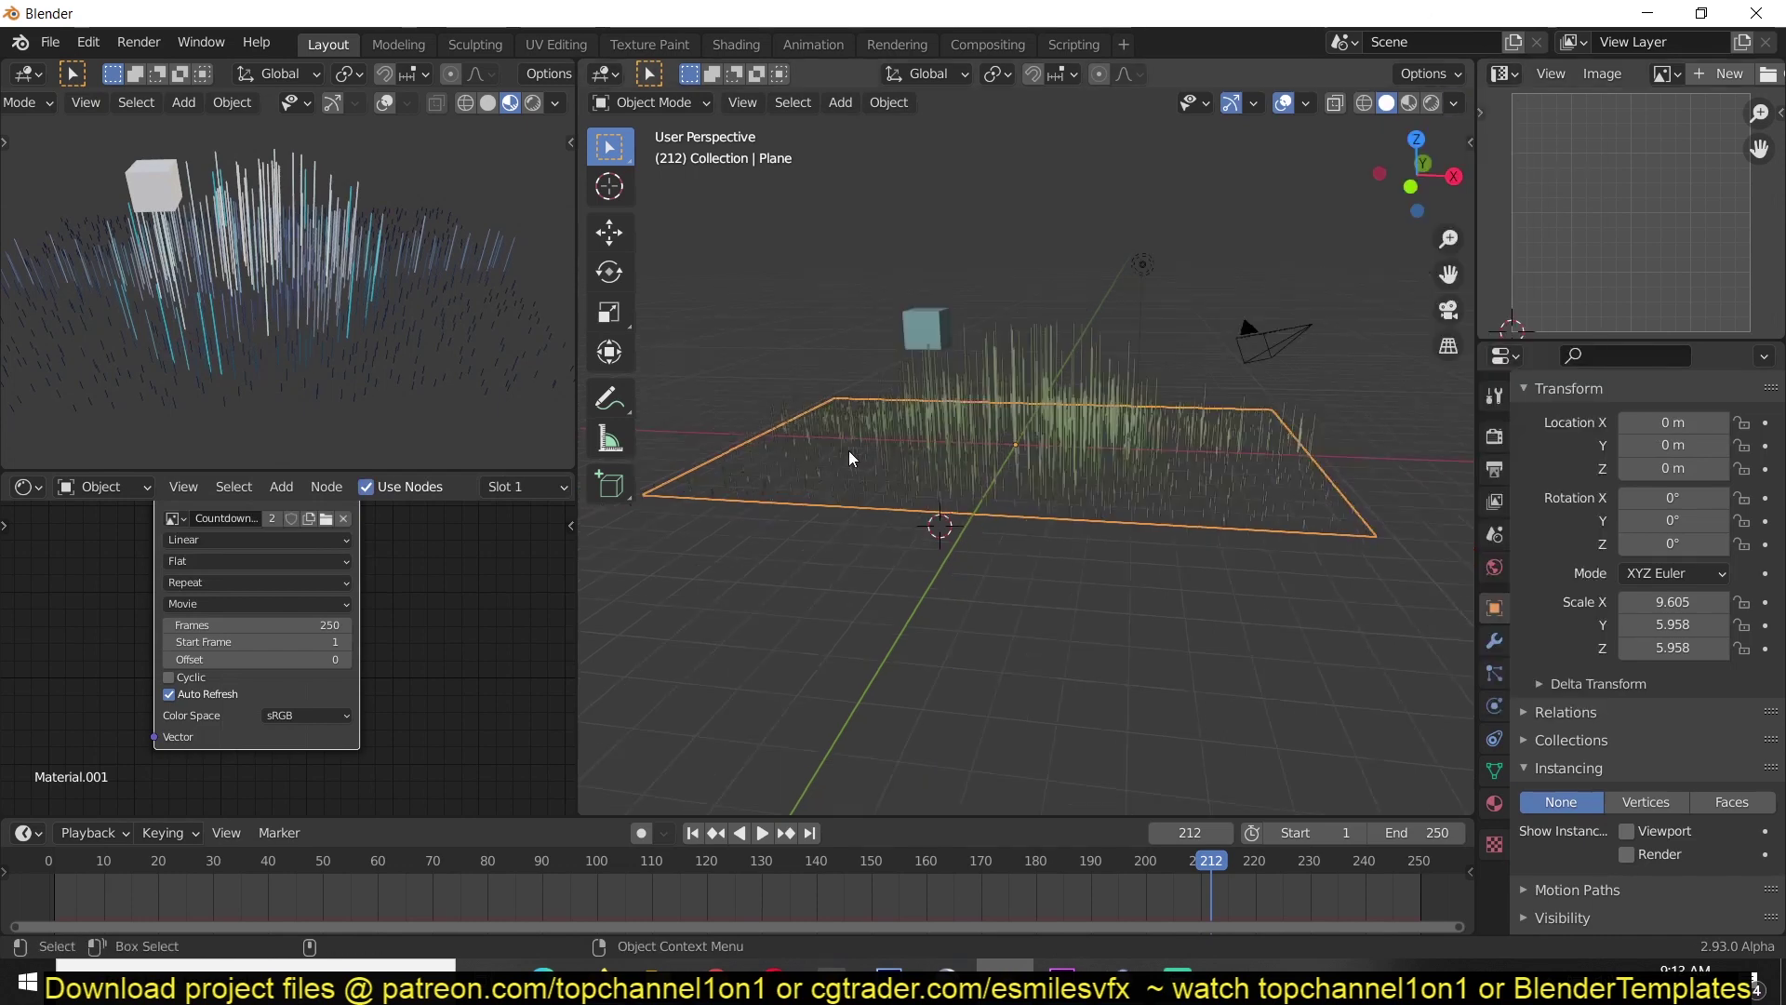
{"action": "middle_click_drag", "start_coordinate": [858, 330], "coordinate": [1088, 419]}
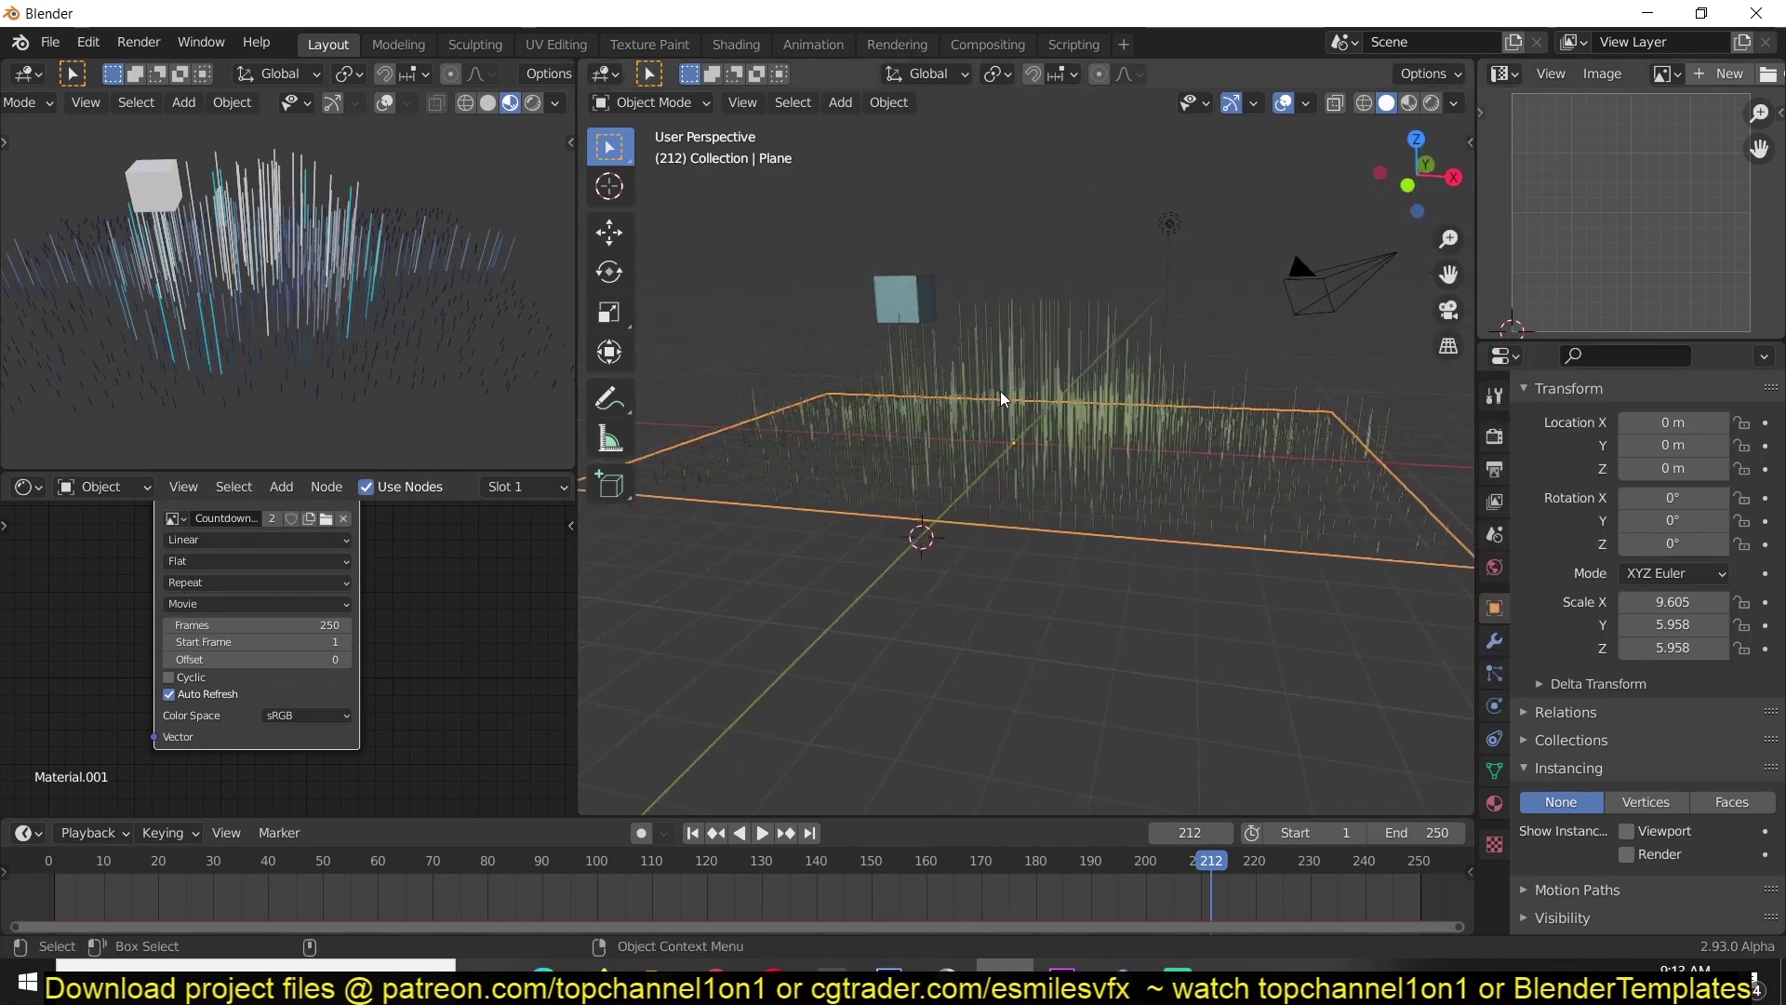
Step: Render the plane's particles as Object, using the Cube as instance at scale 0.050
{"action": "left_click", "coordinate": [1498, 677]}
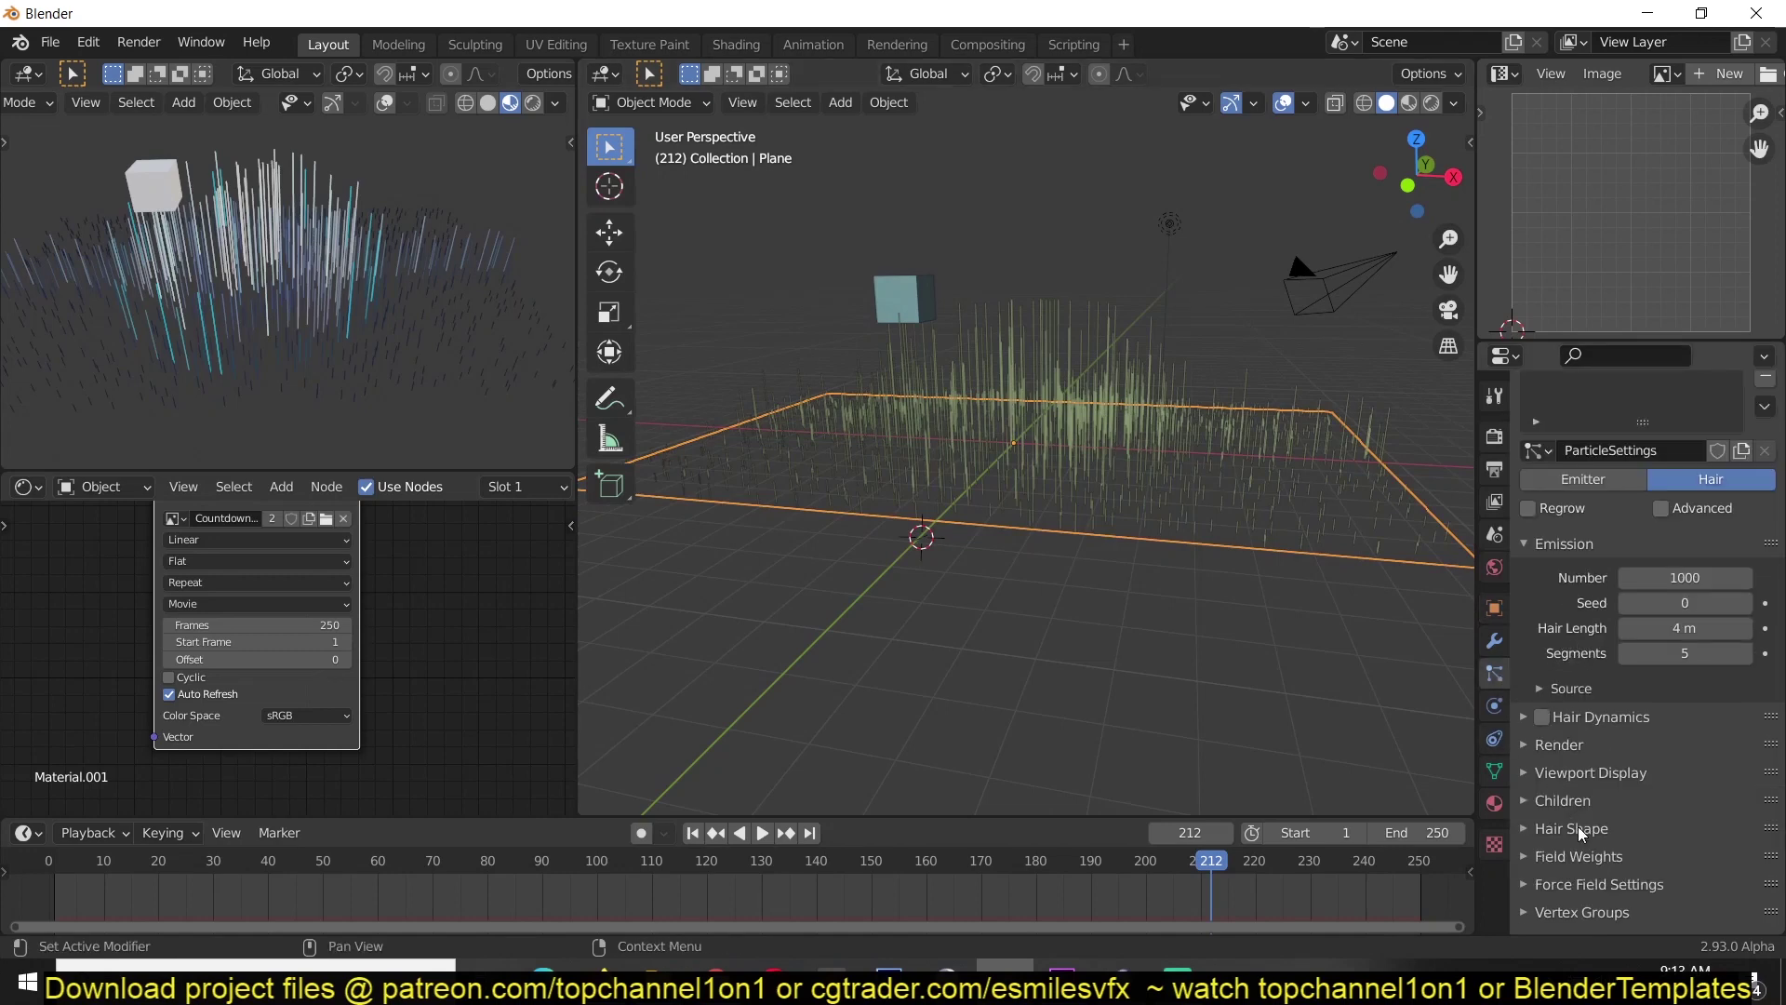
{"action": "left_click", "coordinate": [1525, 735]}
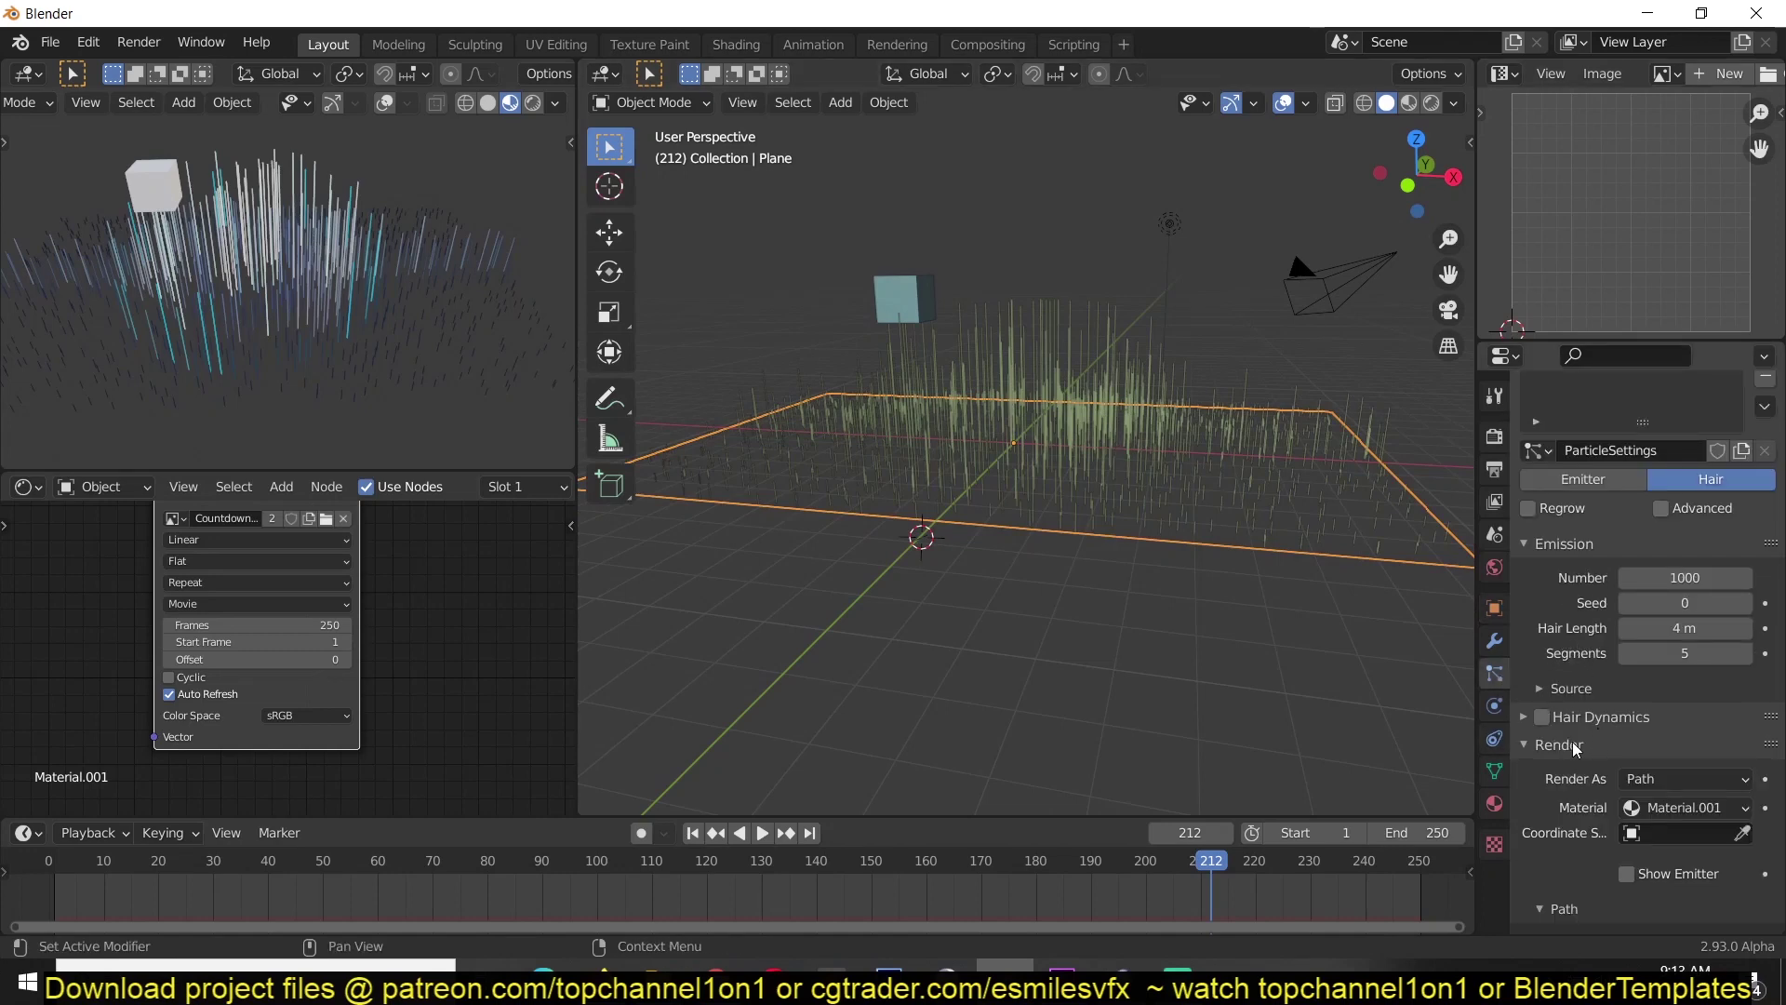
{"action": "left_click", "coordinate": [1682, 778]}
{"action": "left_click", "coordinate": [1647, 850]}
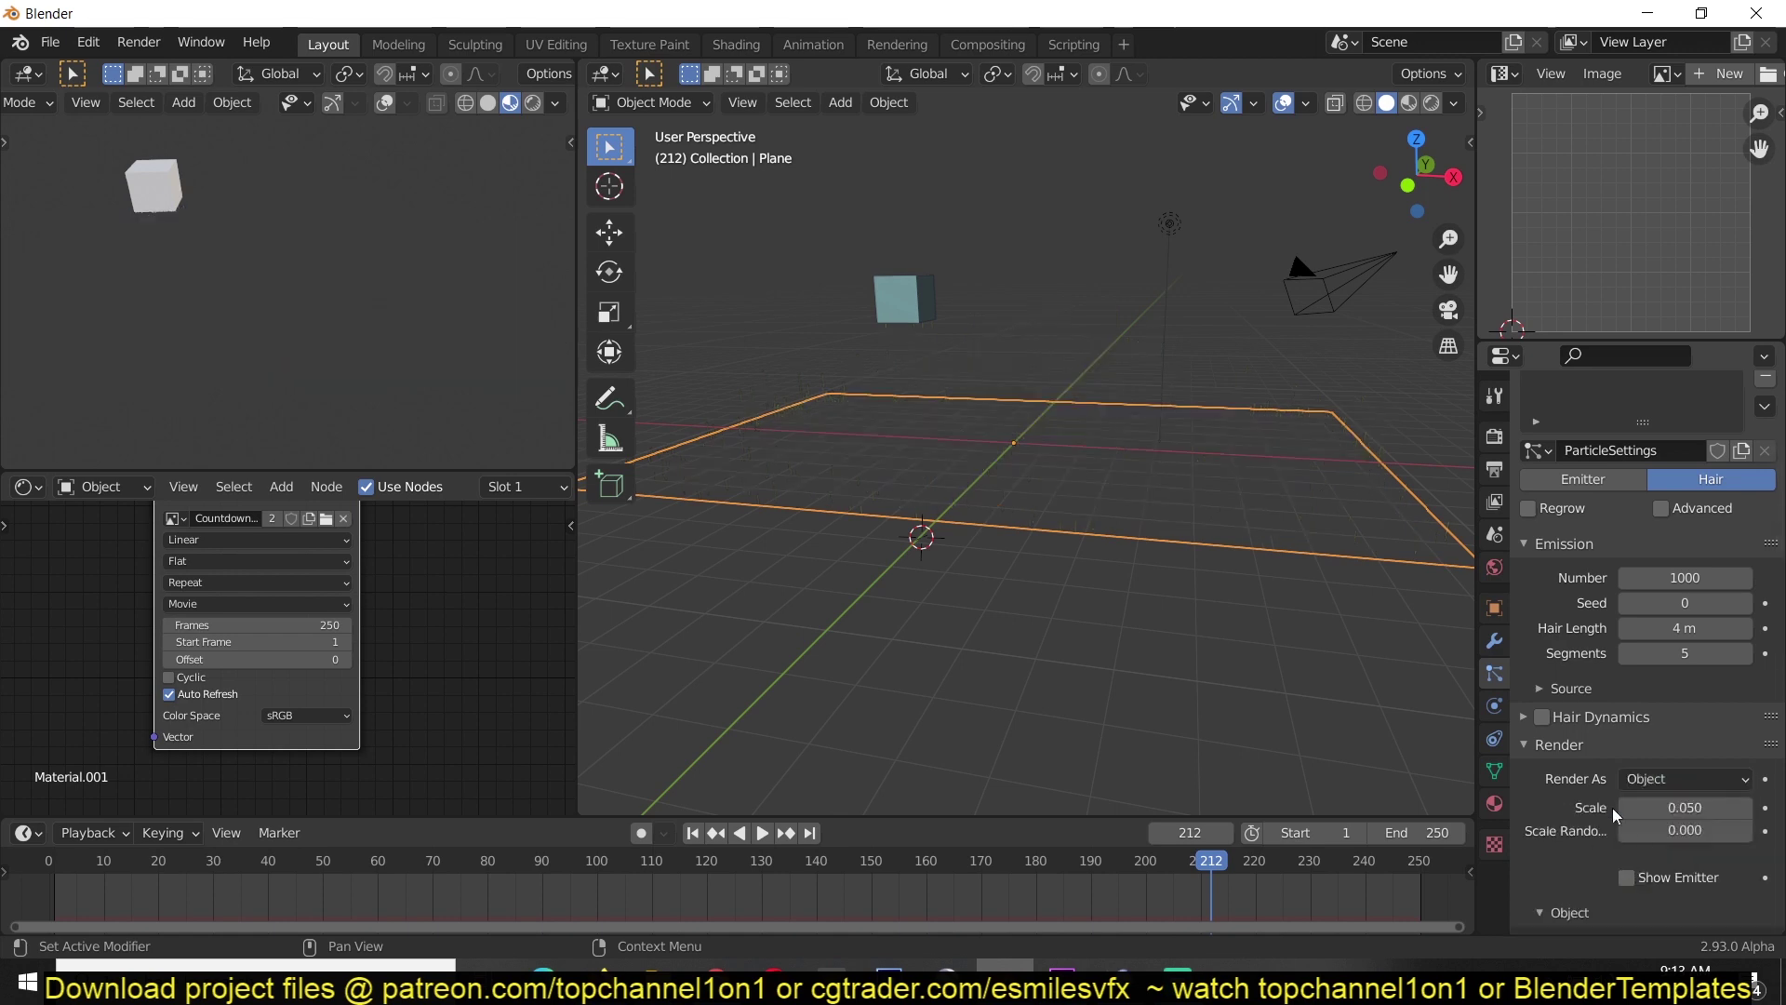
{"action": "scroll", "coordinate": [1618, 851], "scroll_direction": "down", "scroll_amount": 3}
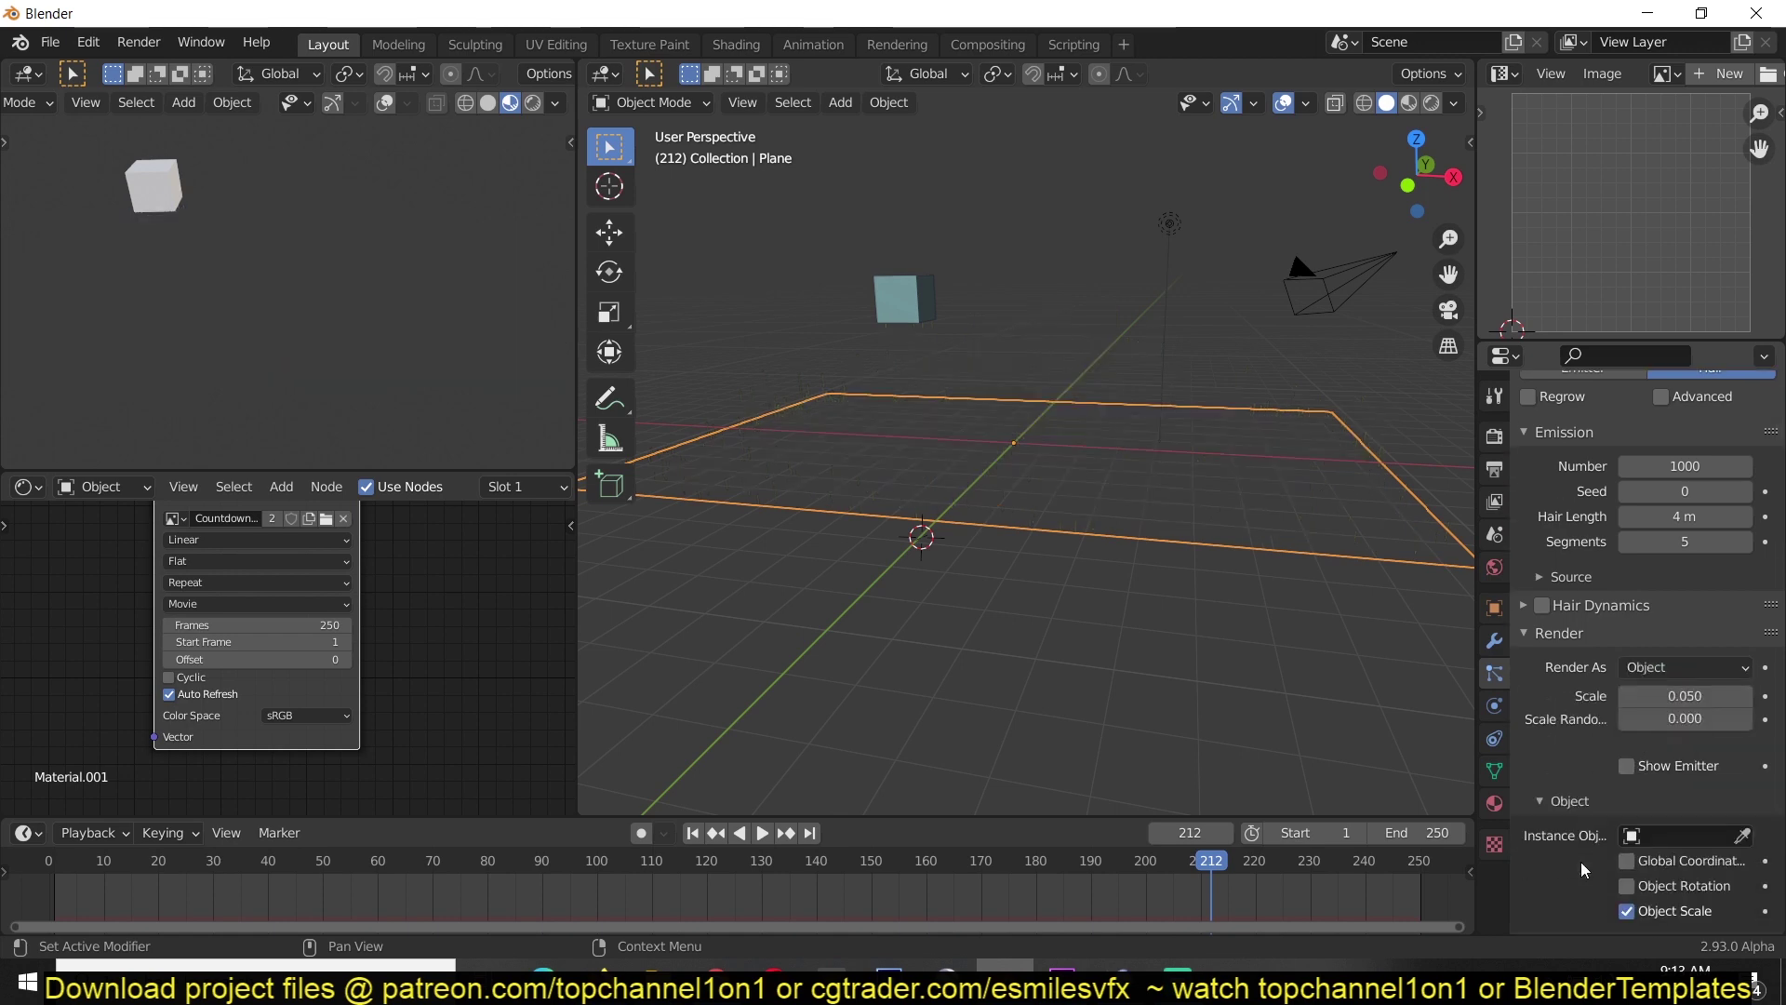
{"action": "left_click", "coordinate": [1744, 836]}
{"action": "left_click", "coordinate": [907, 278]}
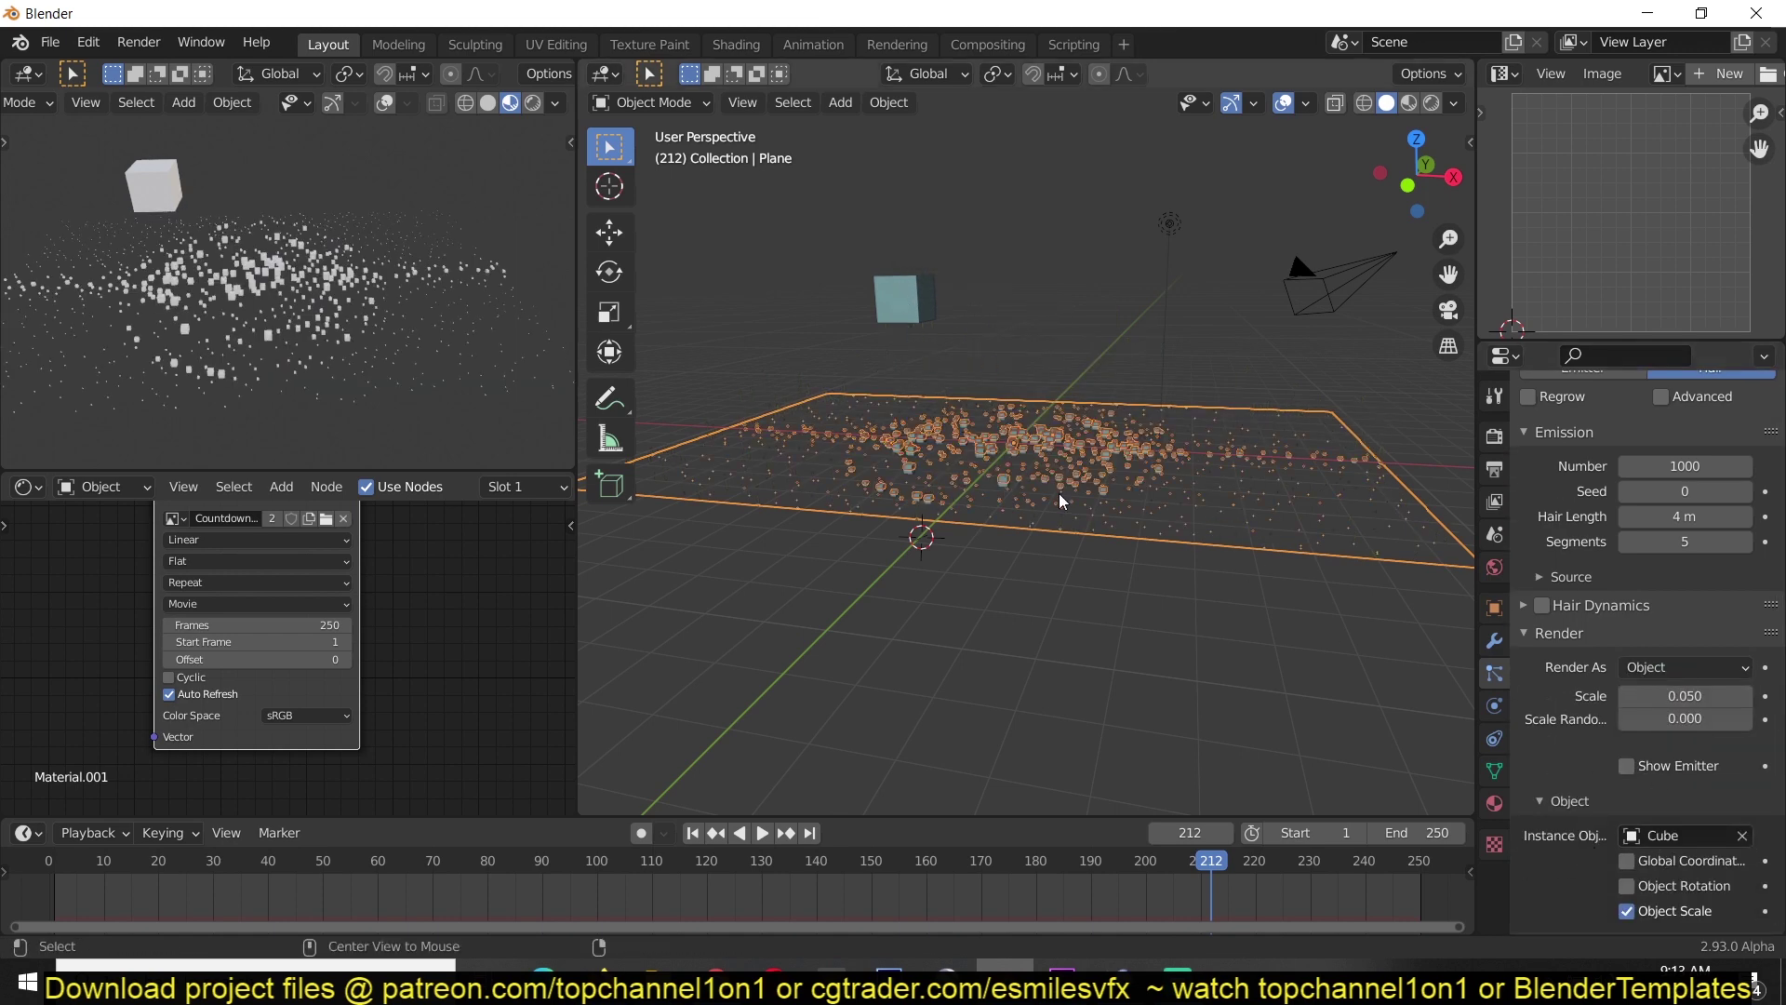
Step: Deselect everything and play the animation to watch the cube particles
{"action": "key", "text": "alt+a"}
{"action": "middle_click_drag", "start_coordinate": [1064, 501], "coordinate": [968, 577]}
{"action": "key", "text": "space"}
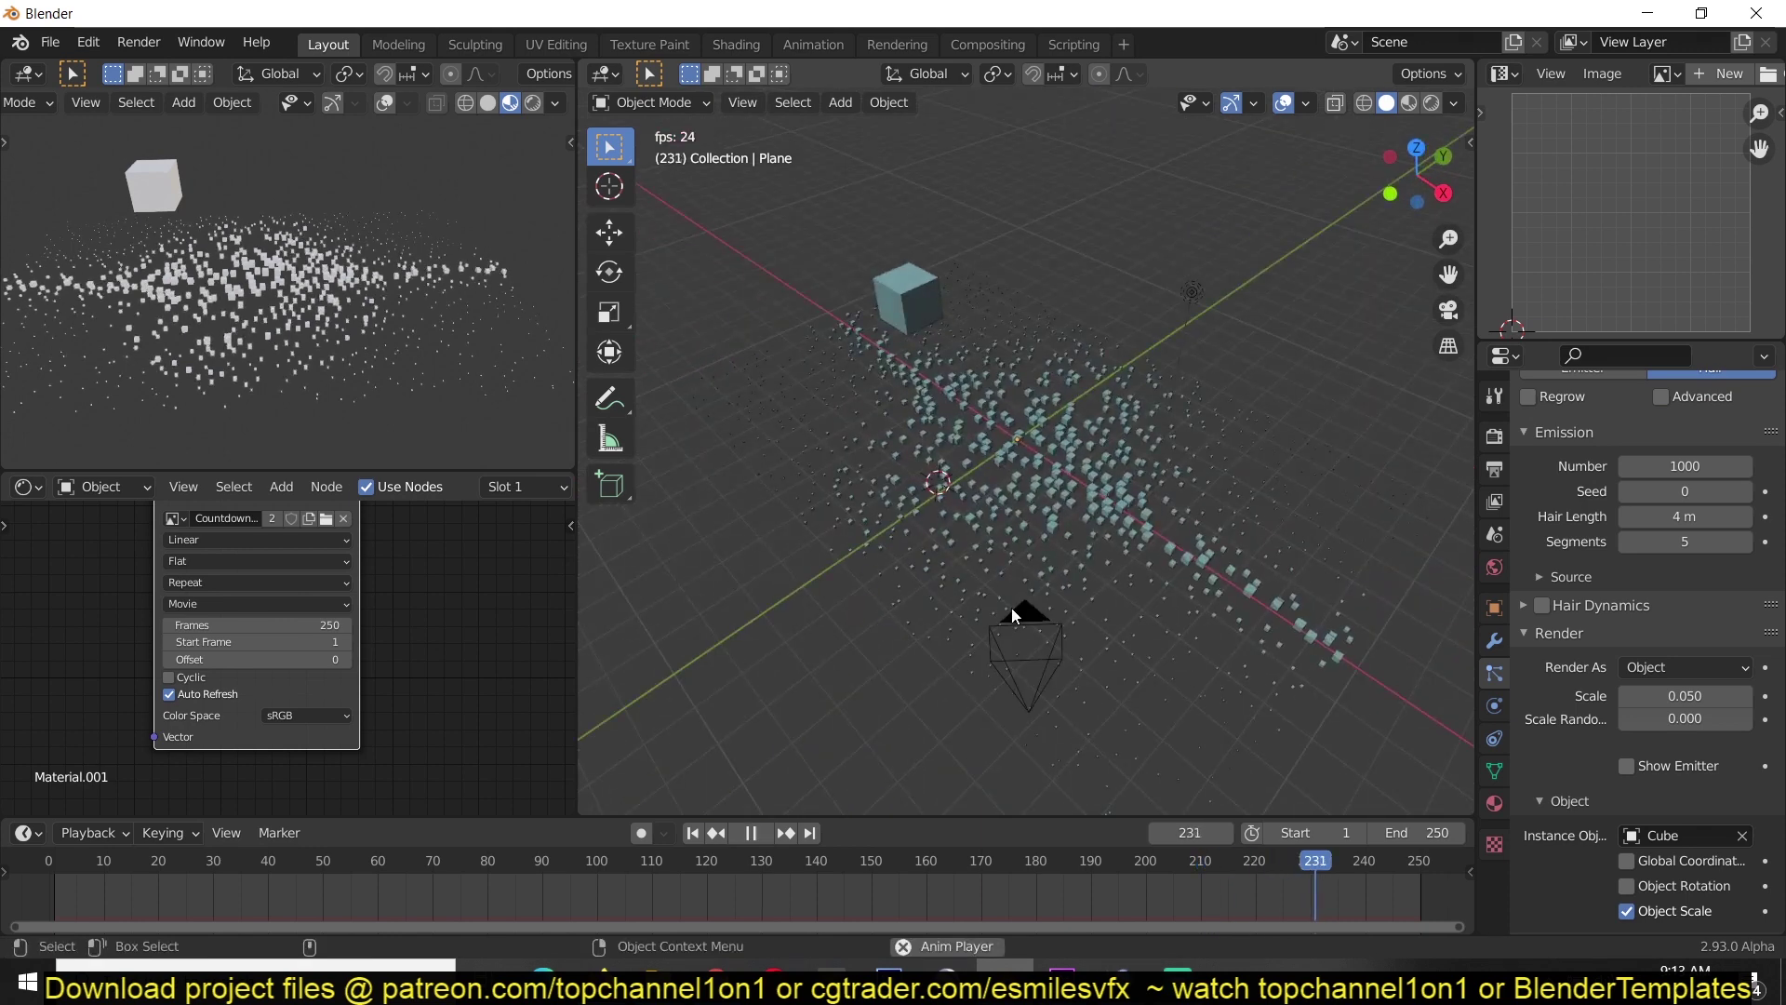
{"action": "middle_click_drag", "start_coordinate": [986, 582], "coordinate": [830, 534]}
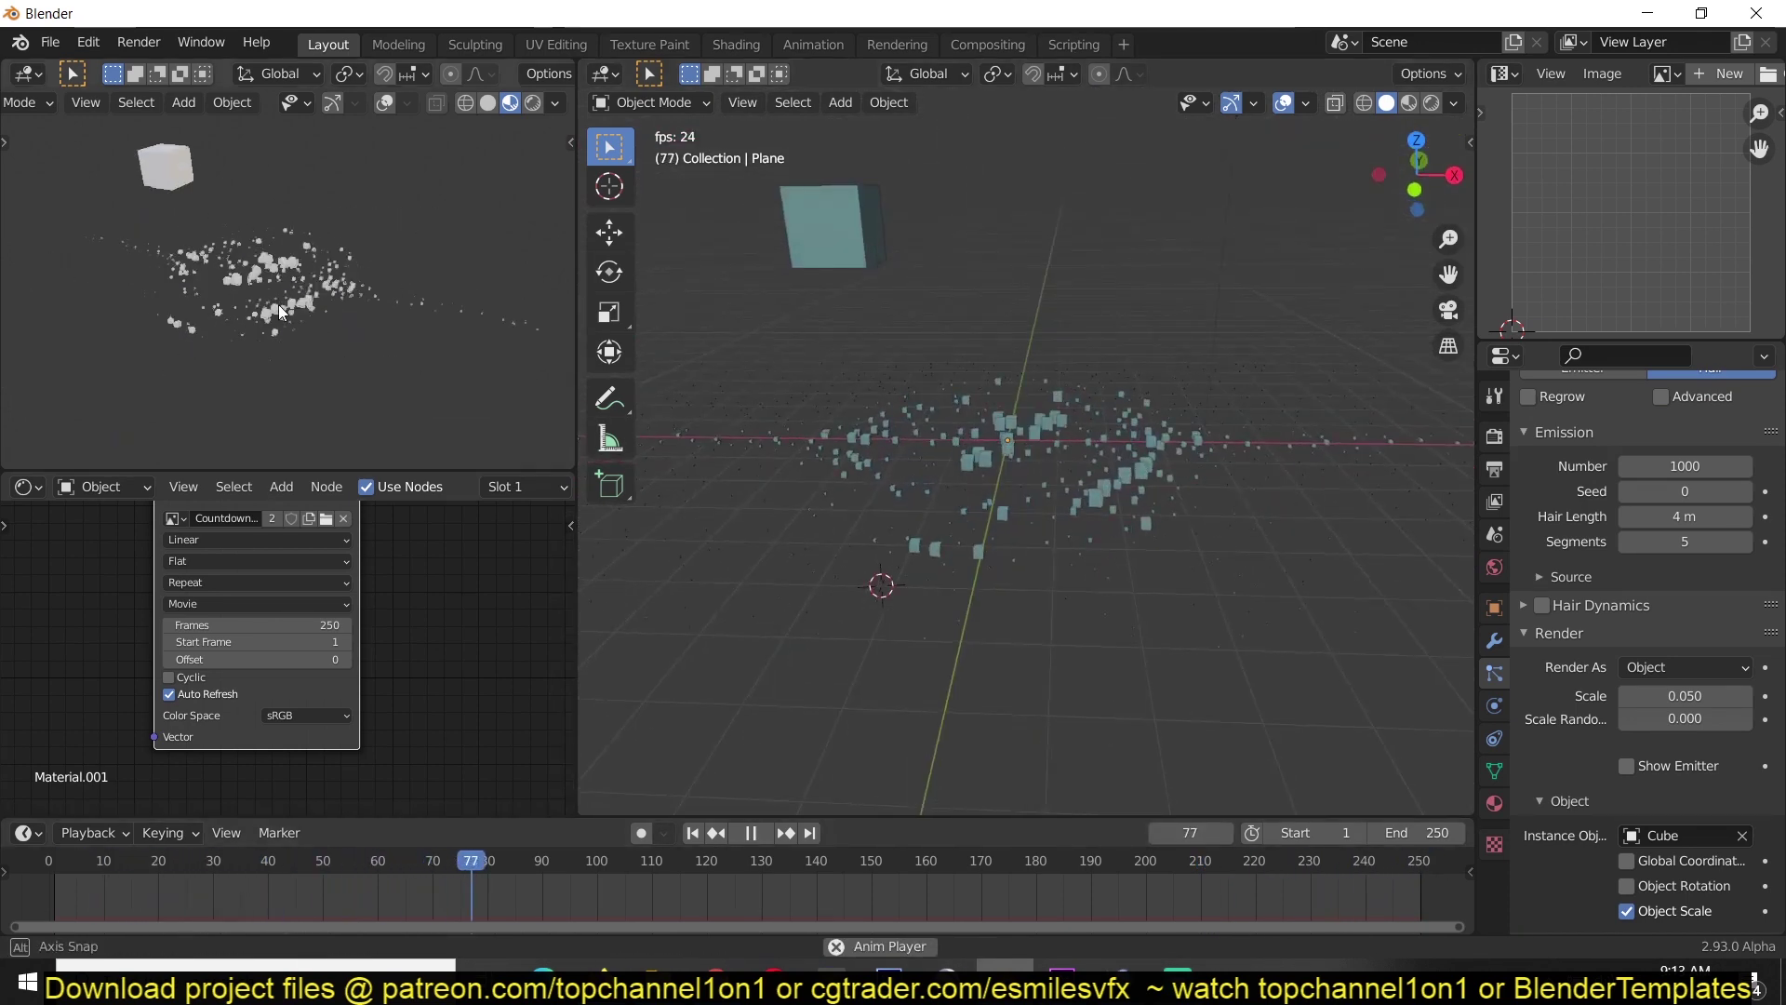
Step: Set the particle Render Scale to 0.120 and the Number to 3453
{"action": "key", "text": "space"}
{"action": "left_click", "coordinate": [1025, 455]}
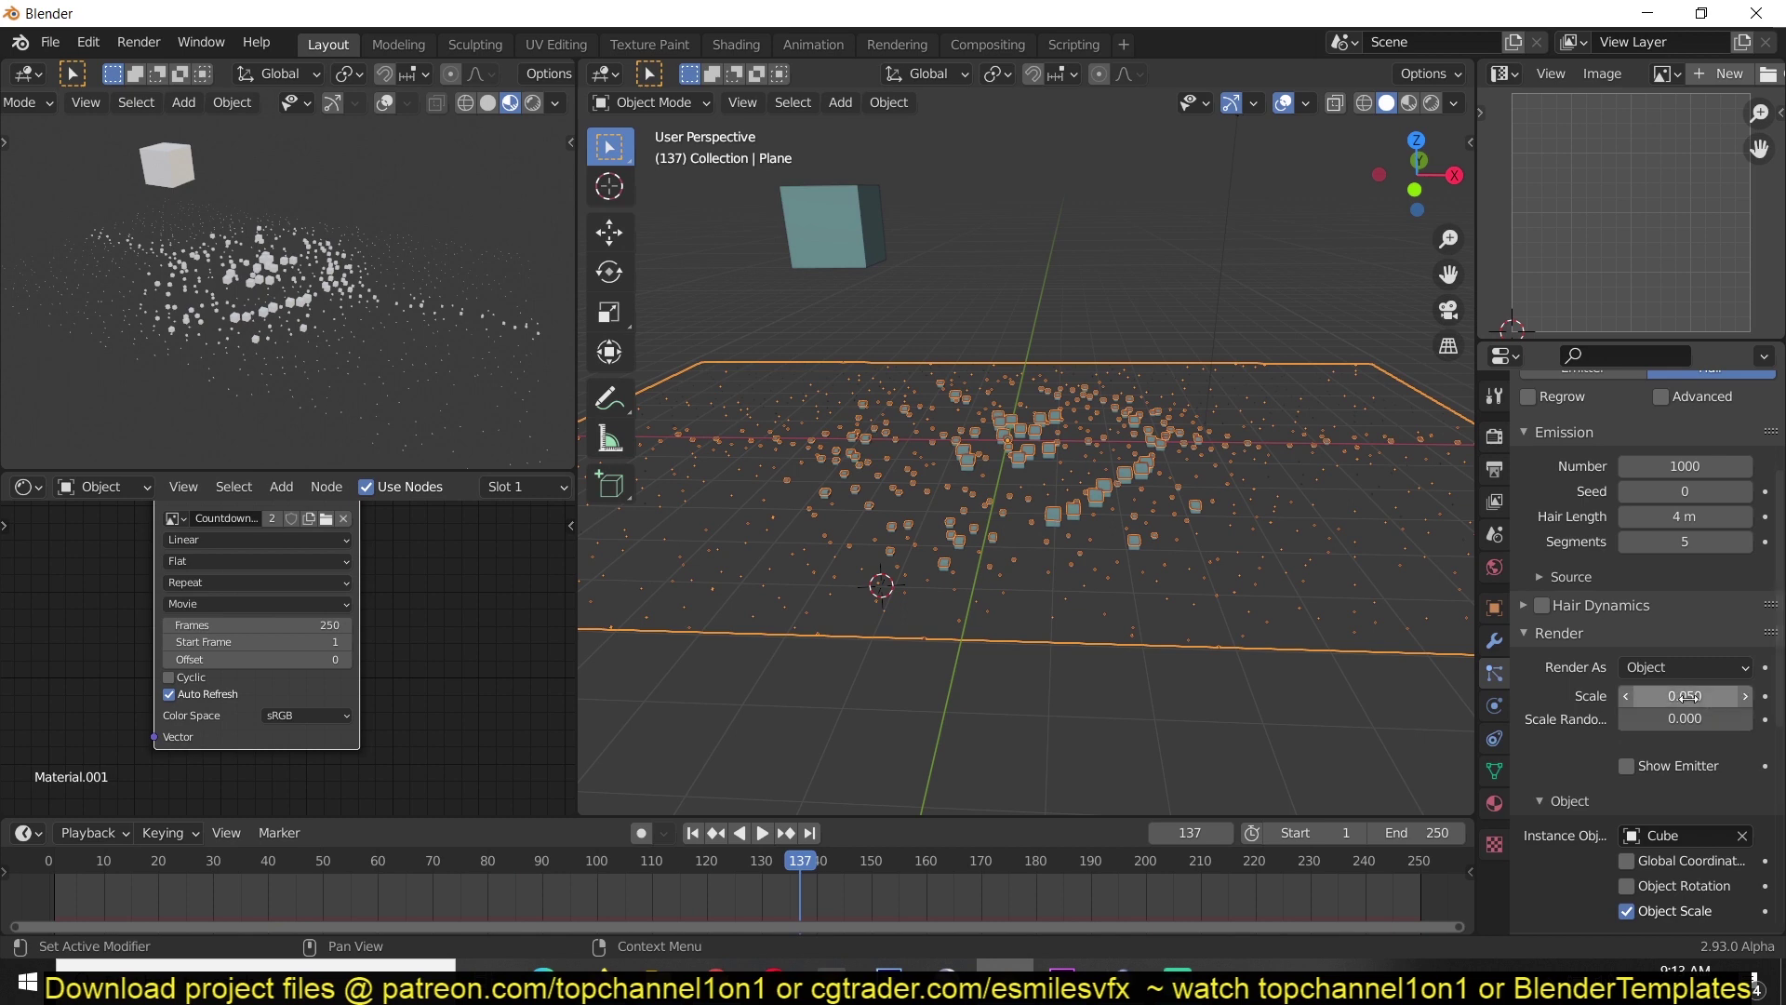
{"action": "left_click_drag", "start_coordinate": [1685, 696], "coordinate": [1784, 657]}
{"action": "scroll", "coordinate": [1700, 655], "scroll_direction": "up", "scroll_amount": 5}
{"action": "middle_click_drag", "start_coordinate": [264, 293], "coordinate": [236, 329]}
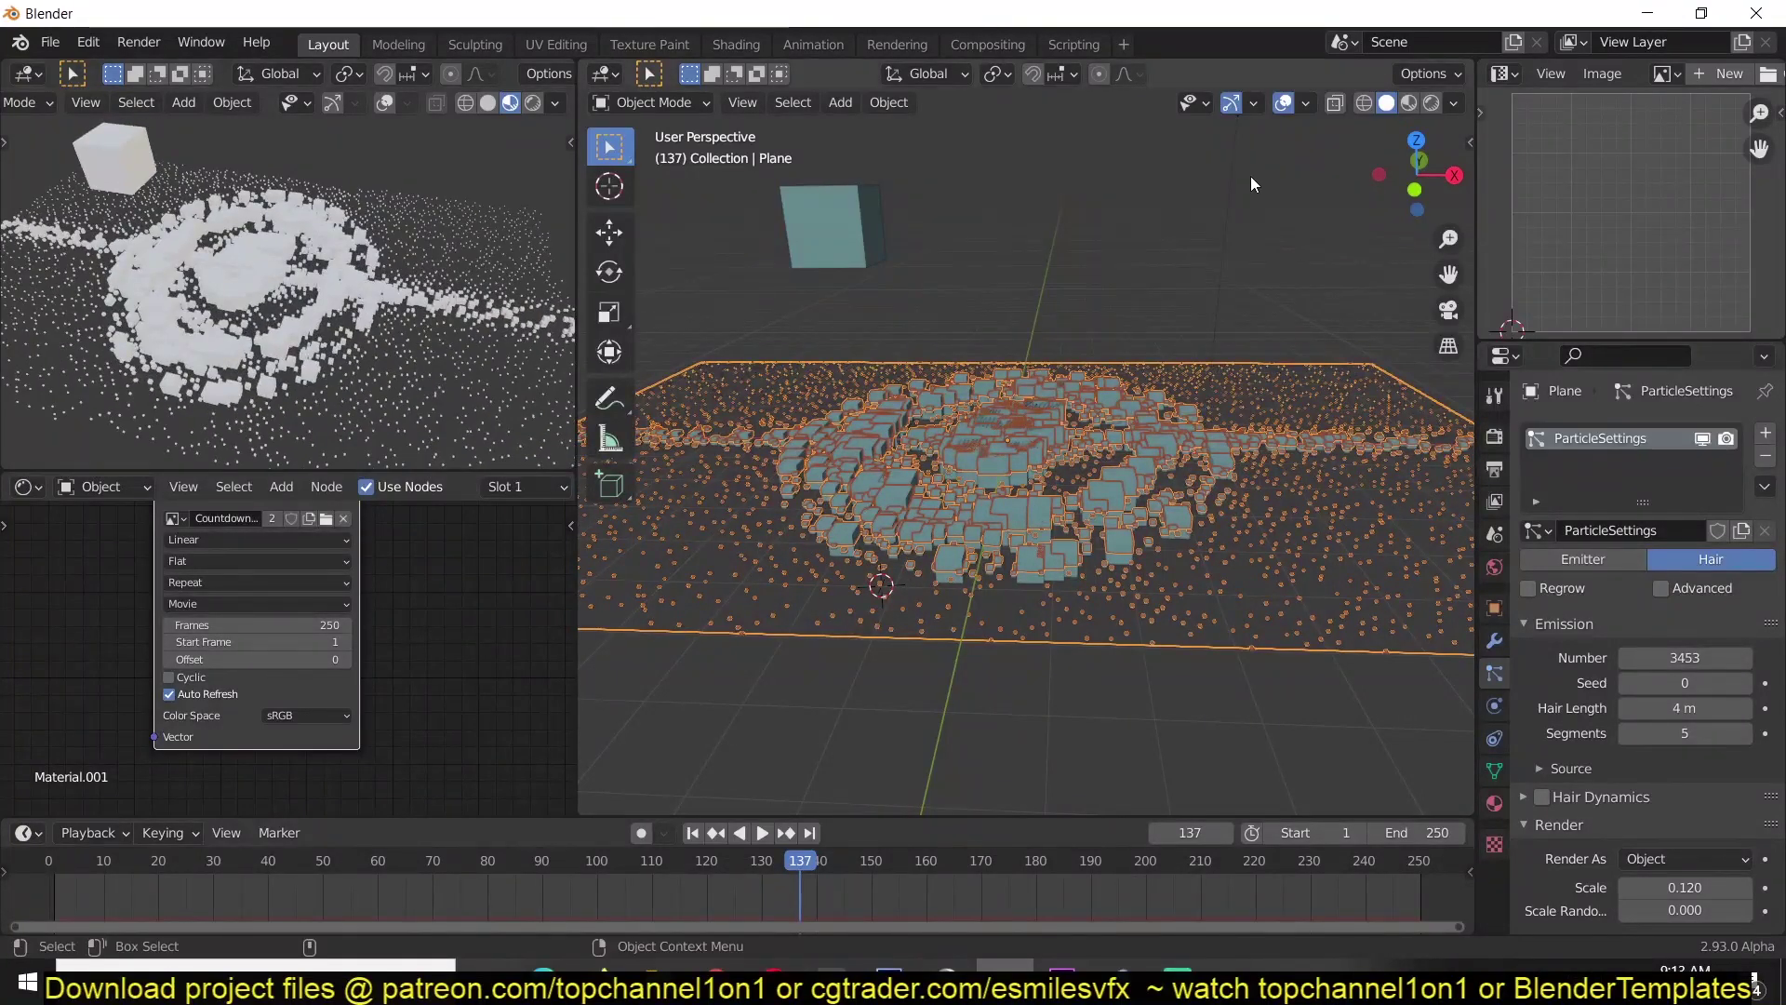
Step: Show the countdown video in the Image Editor, then replay the animation from frame 0
{"action": "left_click", "coordinate": [1665, 73]}
{"action": "left_click", "coordinate": [1582, 114]}
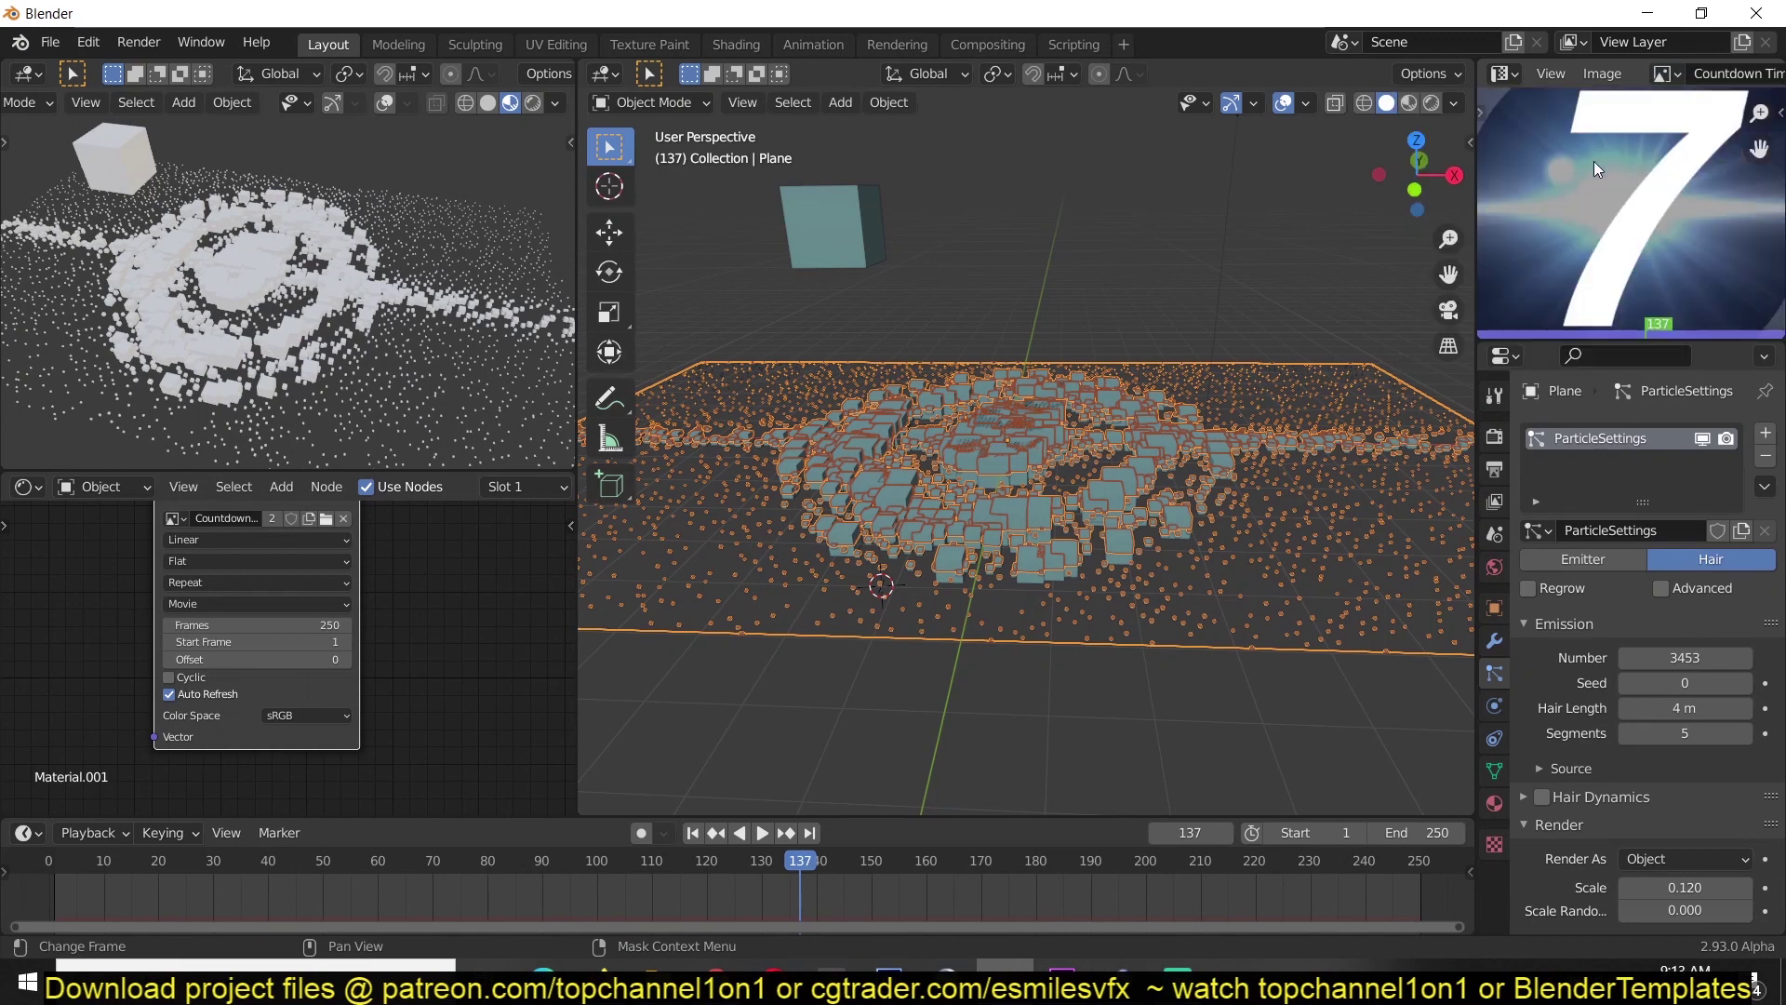
{"action": "scroll", "coordinate": [1597, 172], "scroll_direction": "down", "scroll_amount": 4}
{"action": "left_click", "coordinate": [49, 864]}
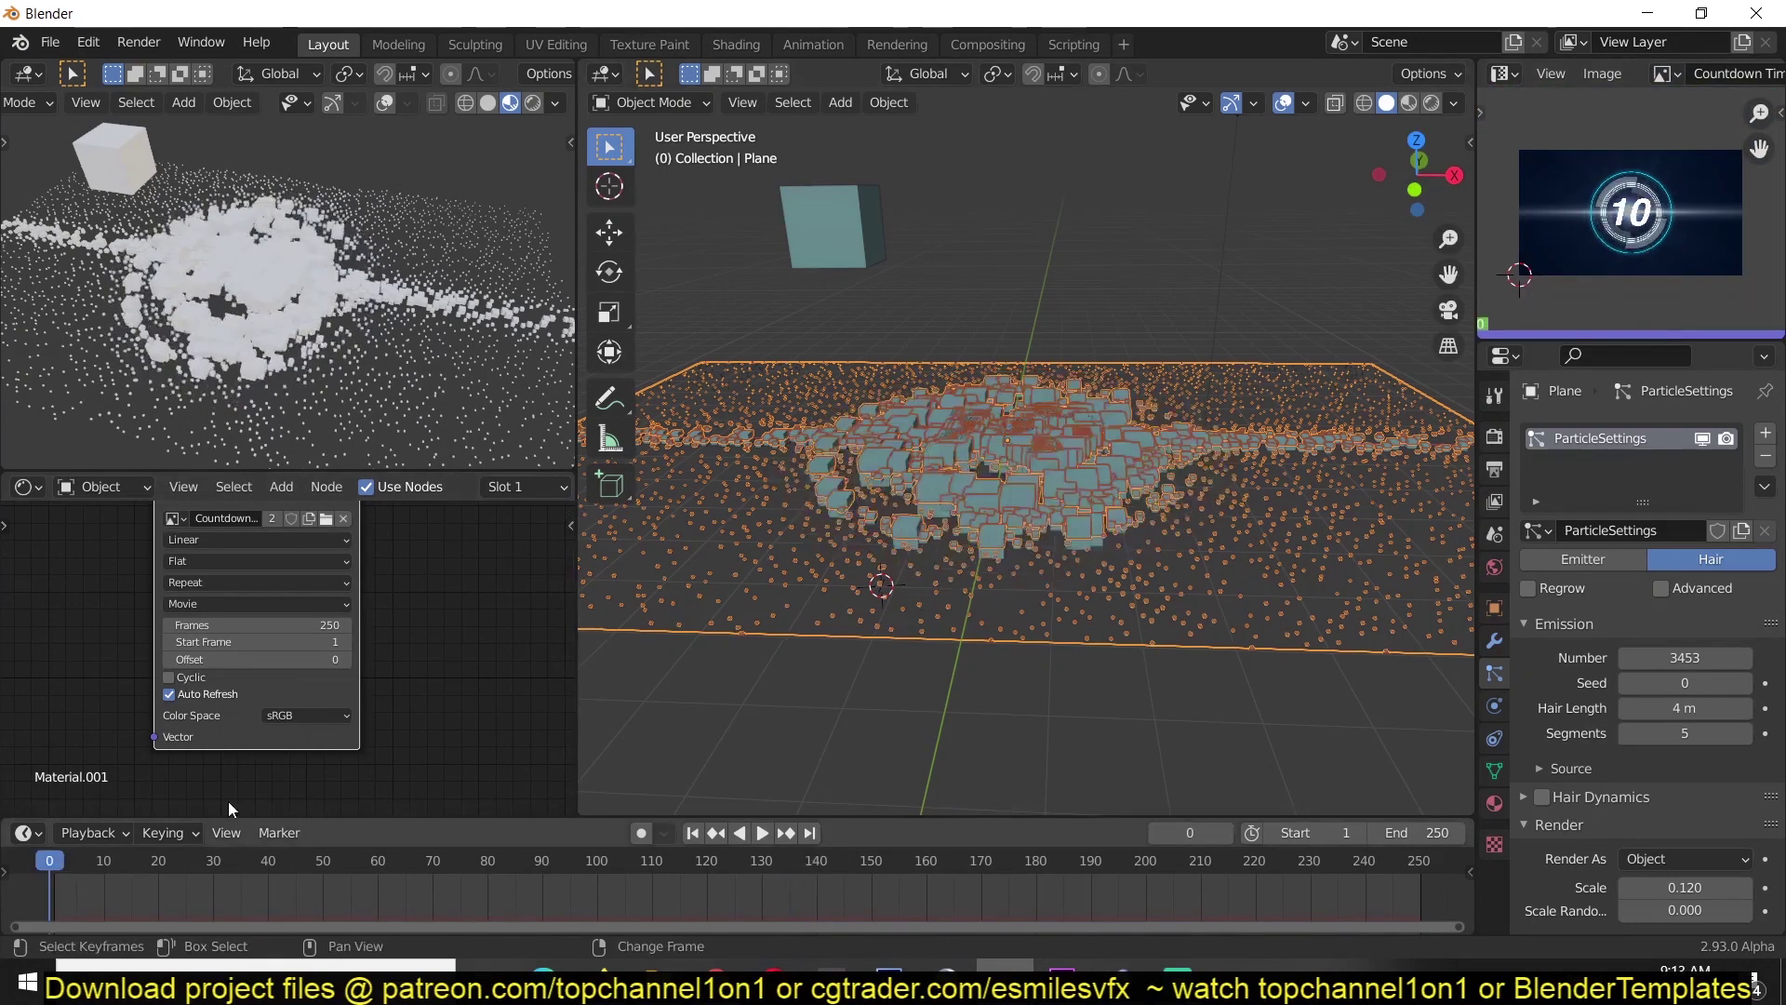
{"action": "key", "text": "space"}
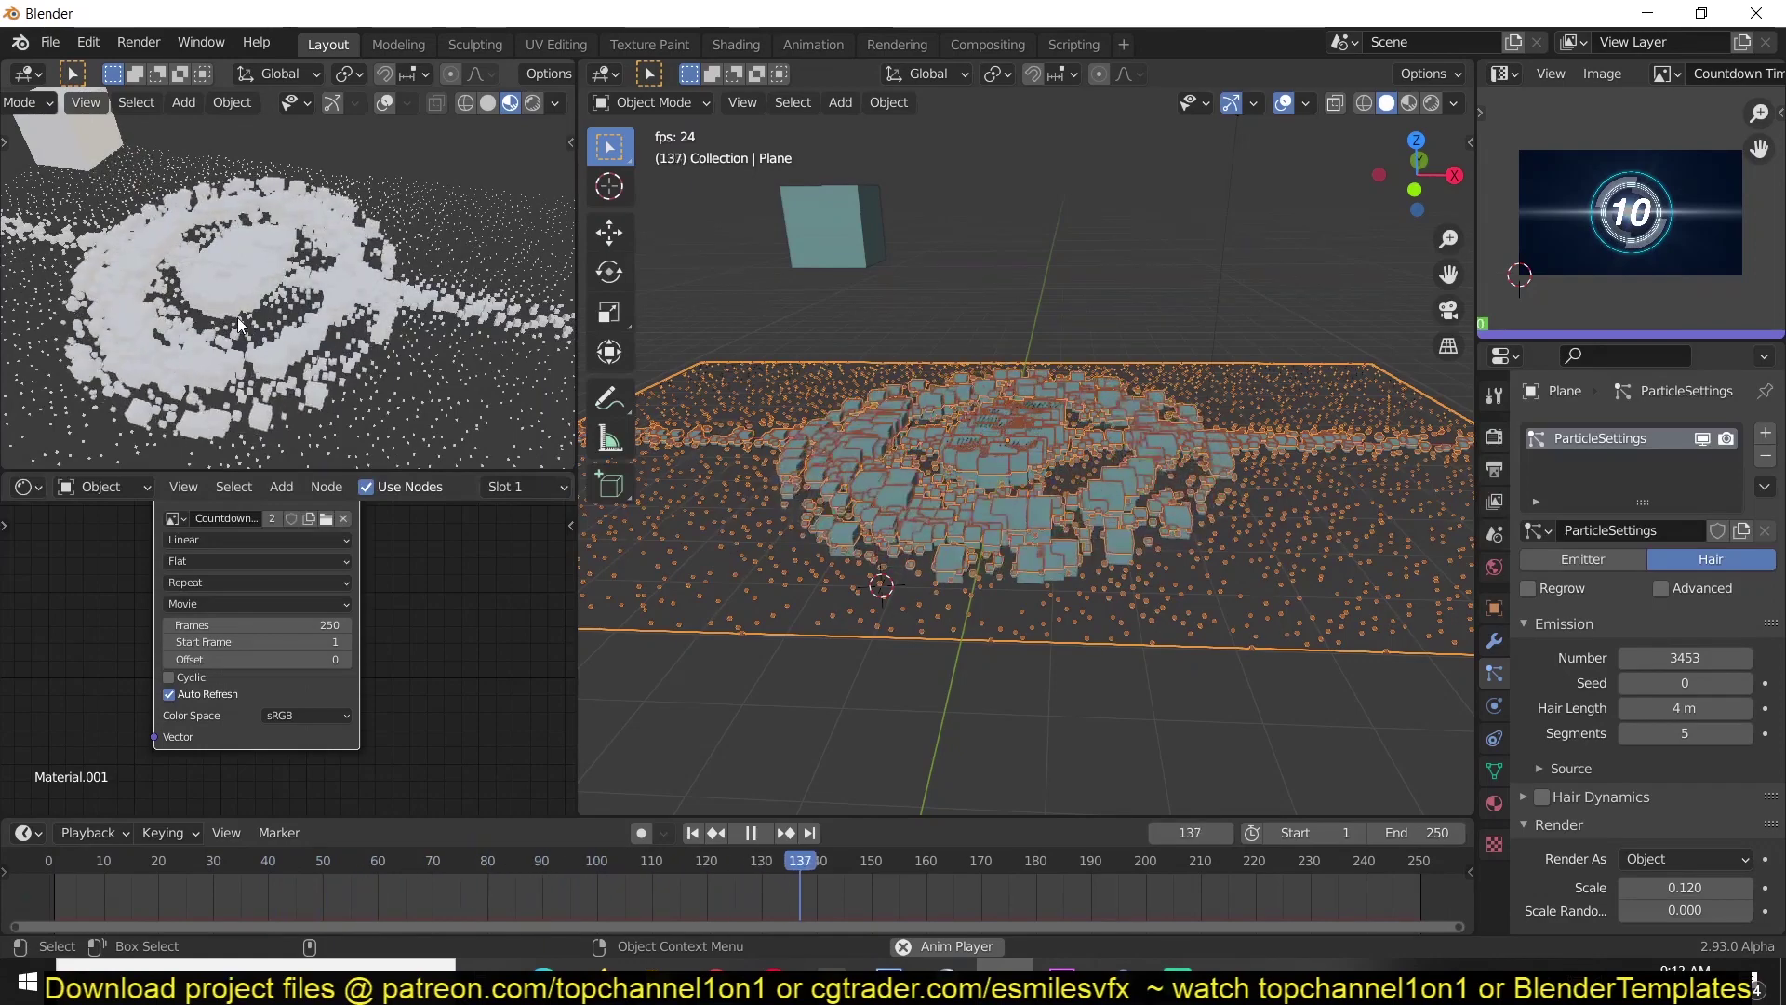
{"action": "middle_click_drag", "start_coordinate": [239, 323], "coordinate": [484, 282]}
{"action": "key", "text": "space"}
{"action": "scroll", "coordinate": [1195, 465], "scroll_direction": "down", "scroll_amount": 4}
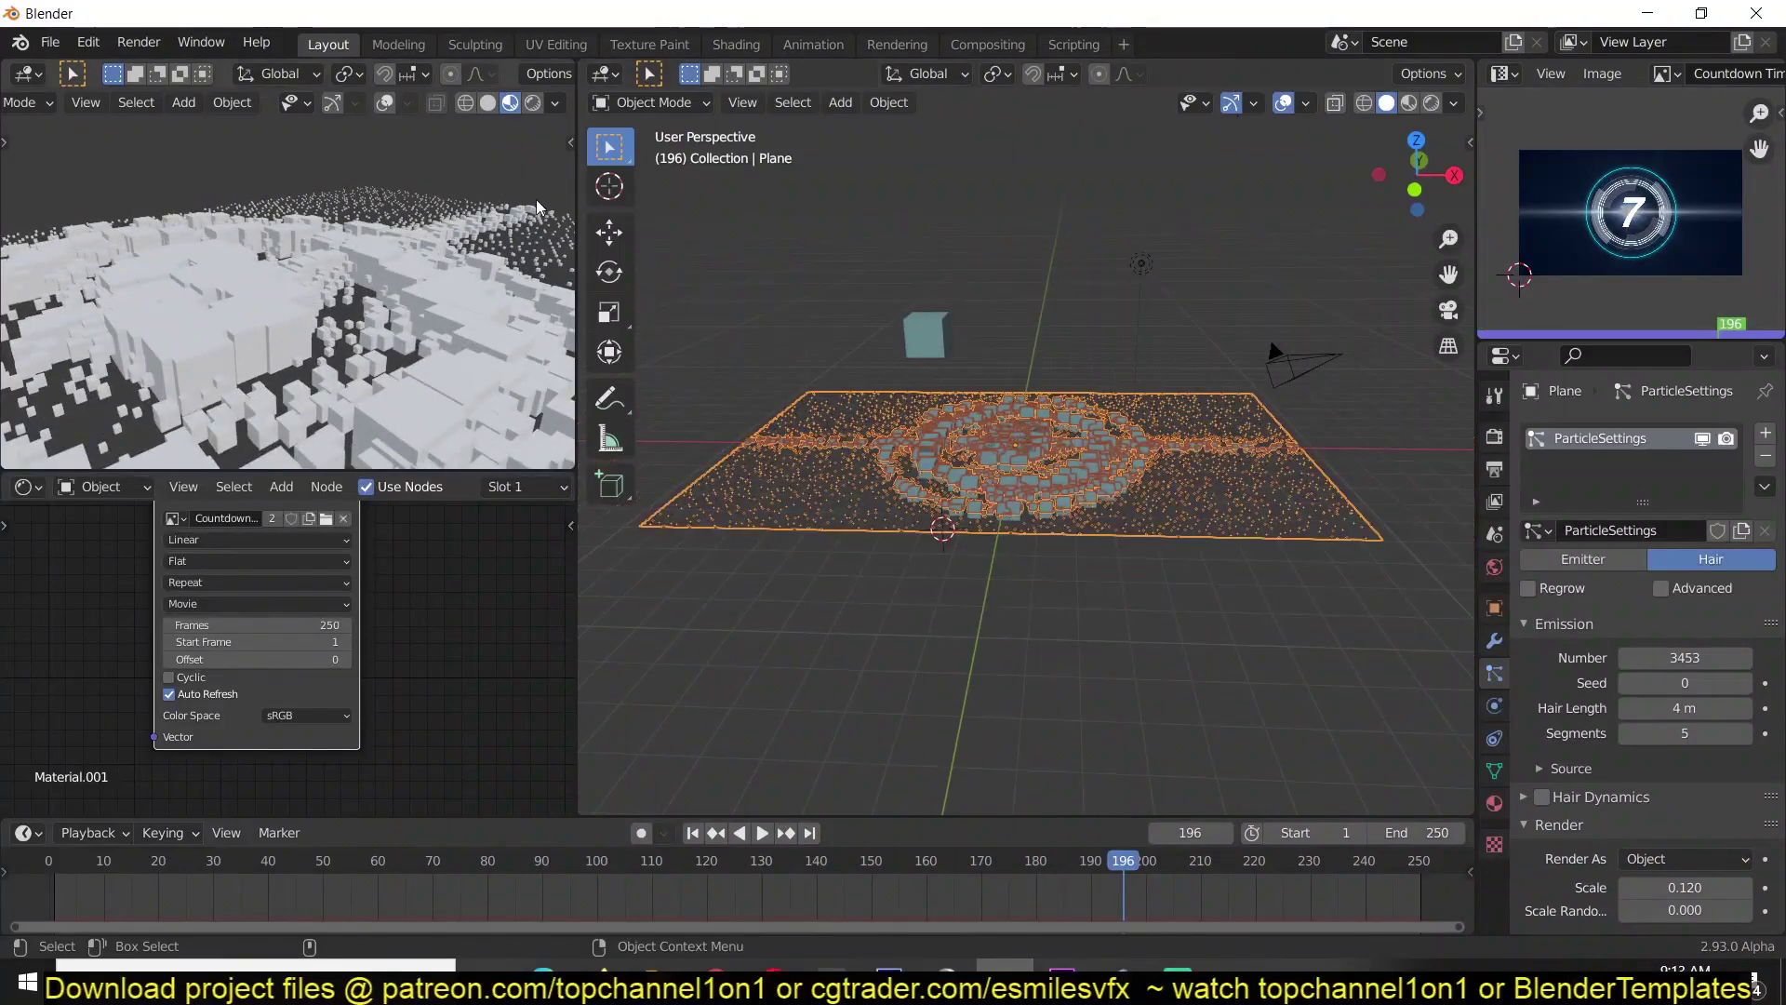
Step: Move the light beside the cube, to about X -3.616, Y -0.751, Z 2.948 m
{"action": "left_click", "coordinate": [555, 104]}
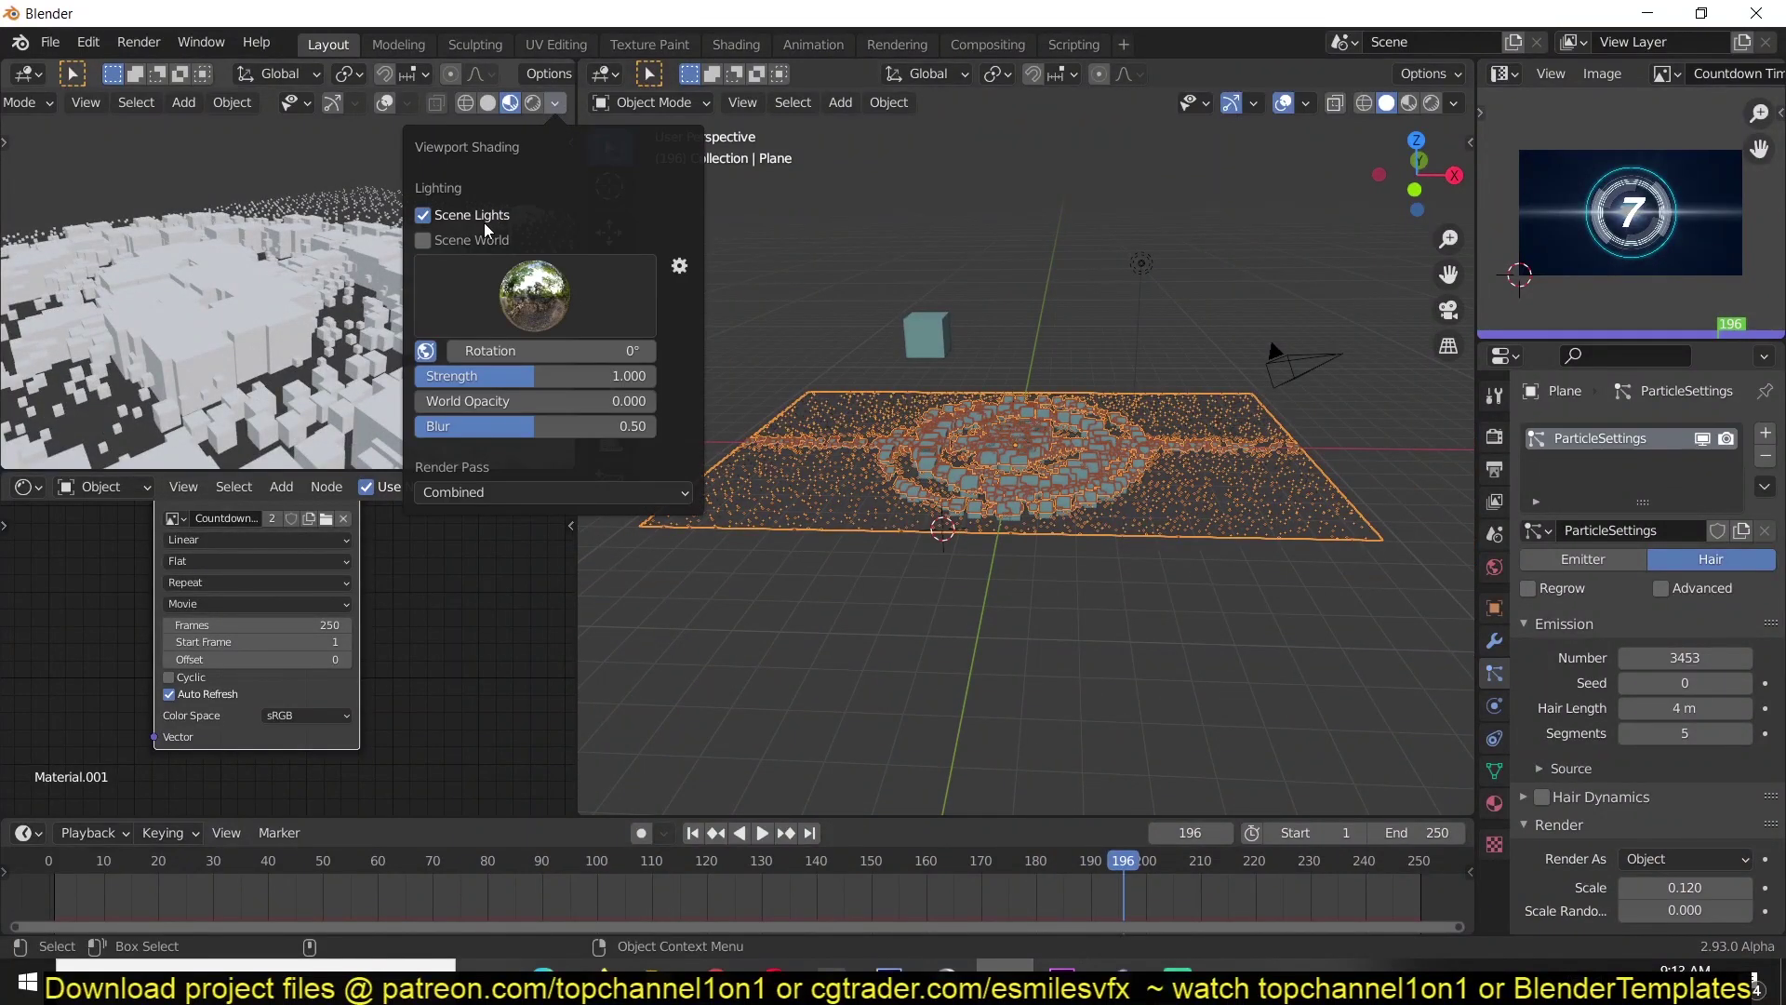
{"action": "left_click", "coordinate": [1143, 264]}
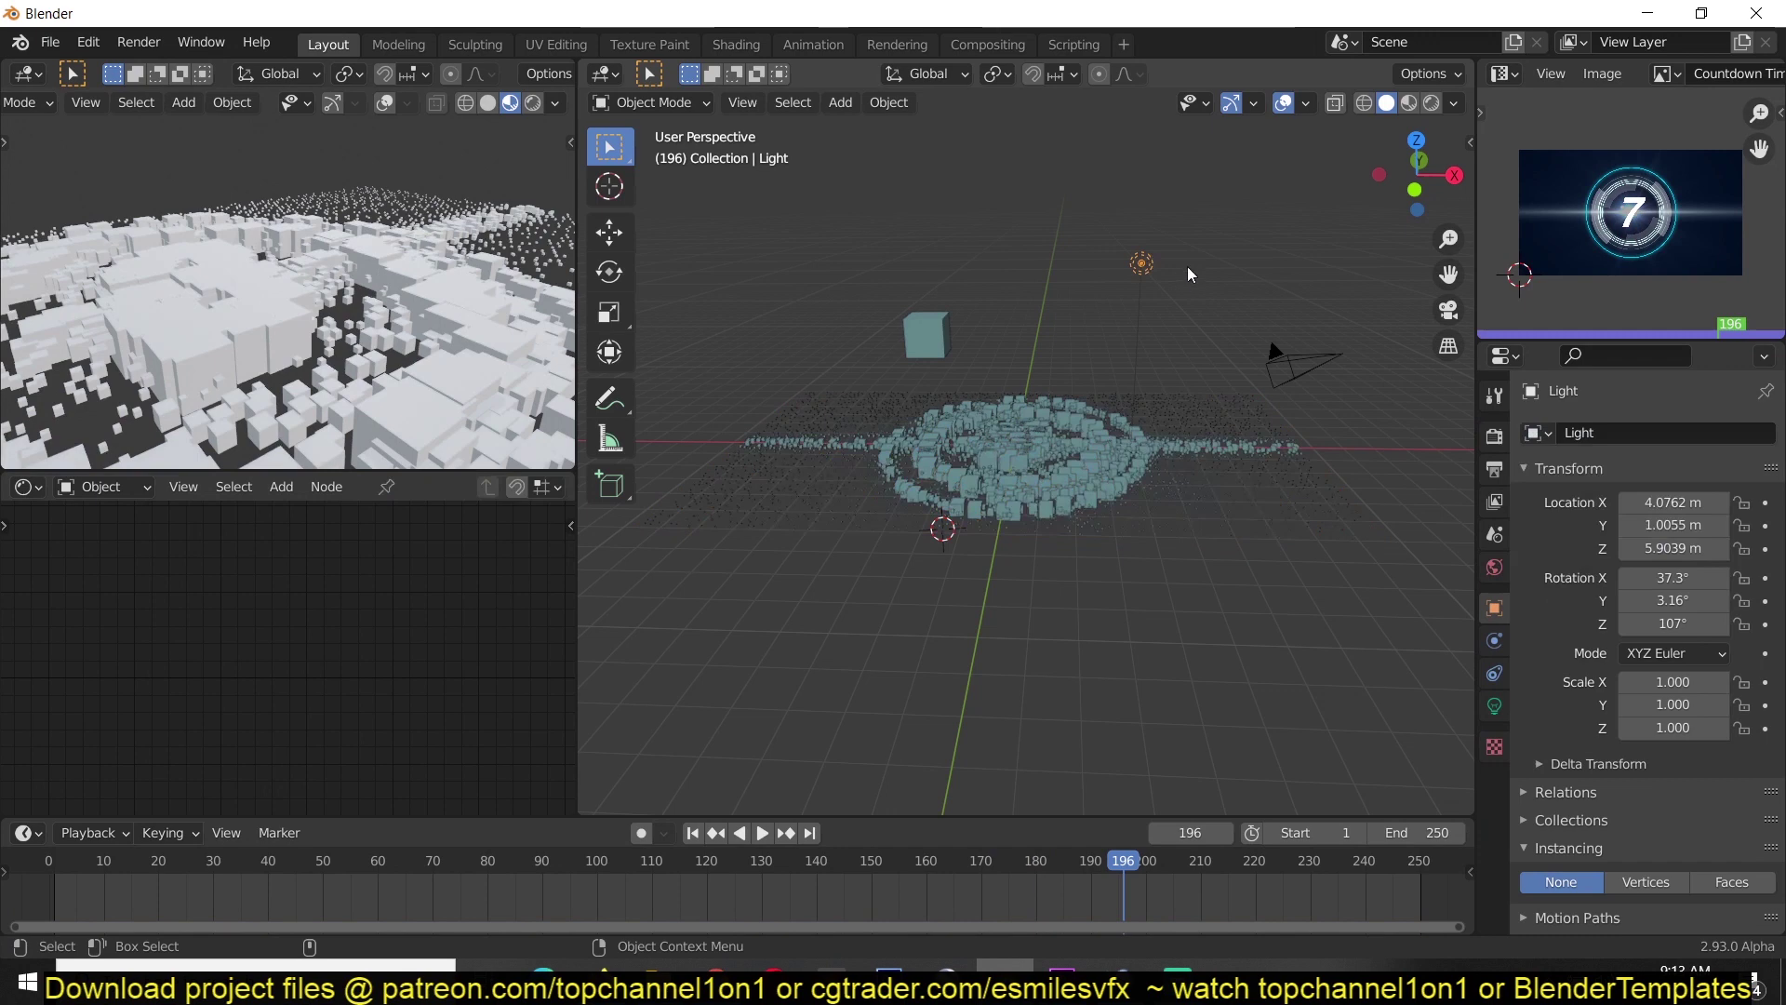
{"action": "key", "text": "g"}
{"action": "left_click", "coordinate": [944, 370]}
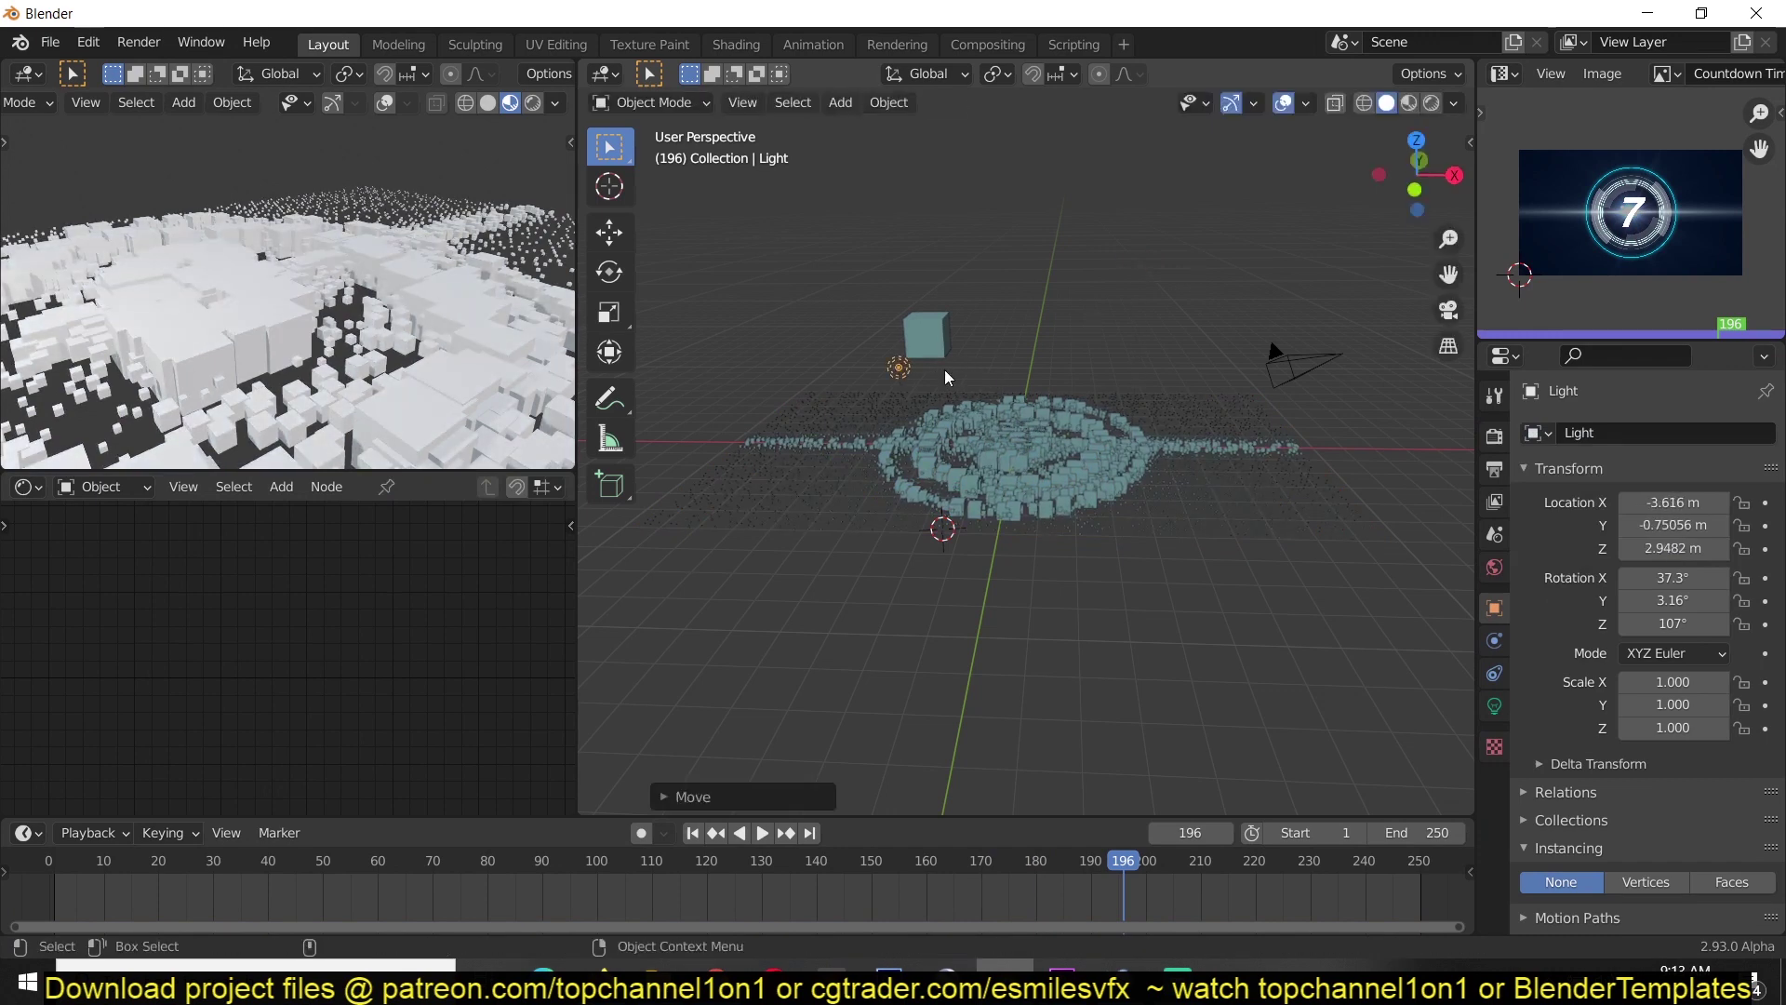
Step: Switch to front view, select the cube, frame it, and orbit to its top face
{"action": "key", "text": "KP_1"}
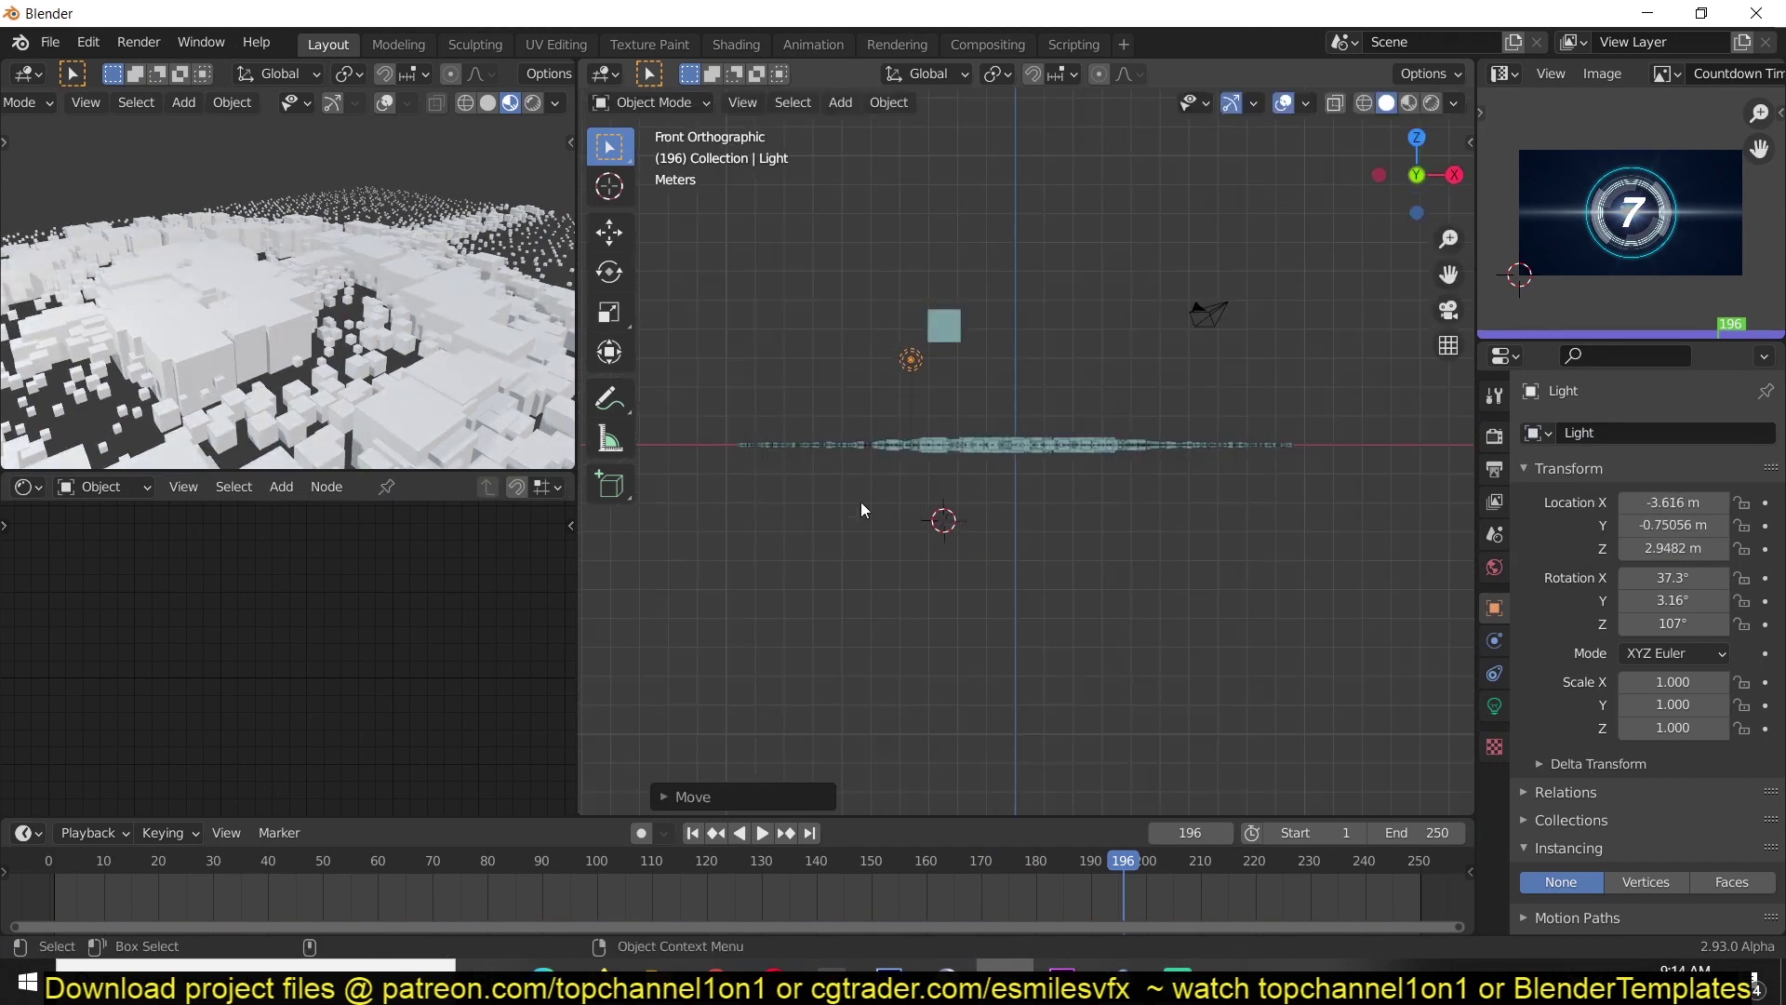
{"action": "left_click", "coordinate": [941, 327]}
{"action": "scroll", "coordinate": [944, 335], "scroll_direction": "up", "scroll_amount": 3}
{"action": "middle_click_drag", "start_coordinate": [944, 335], "coordinate": [1000, 578], "text": "shift"}
{"action": "key", "text": "KP_Decimal"}
{"action": "scroll", "coordinate": [1008, 516], "scroll_direction": "up", "scroll_amount": 2}
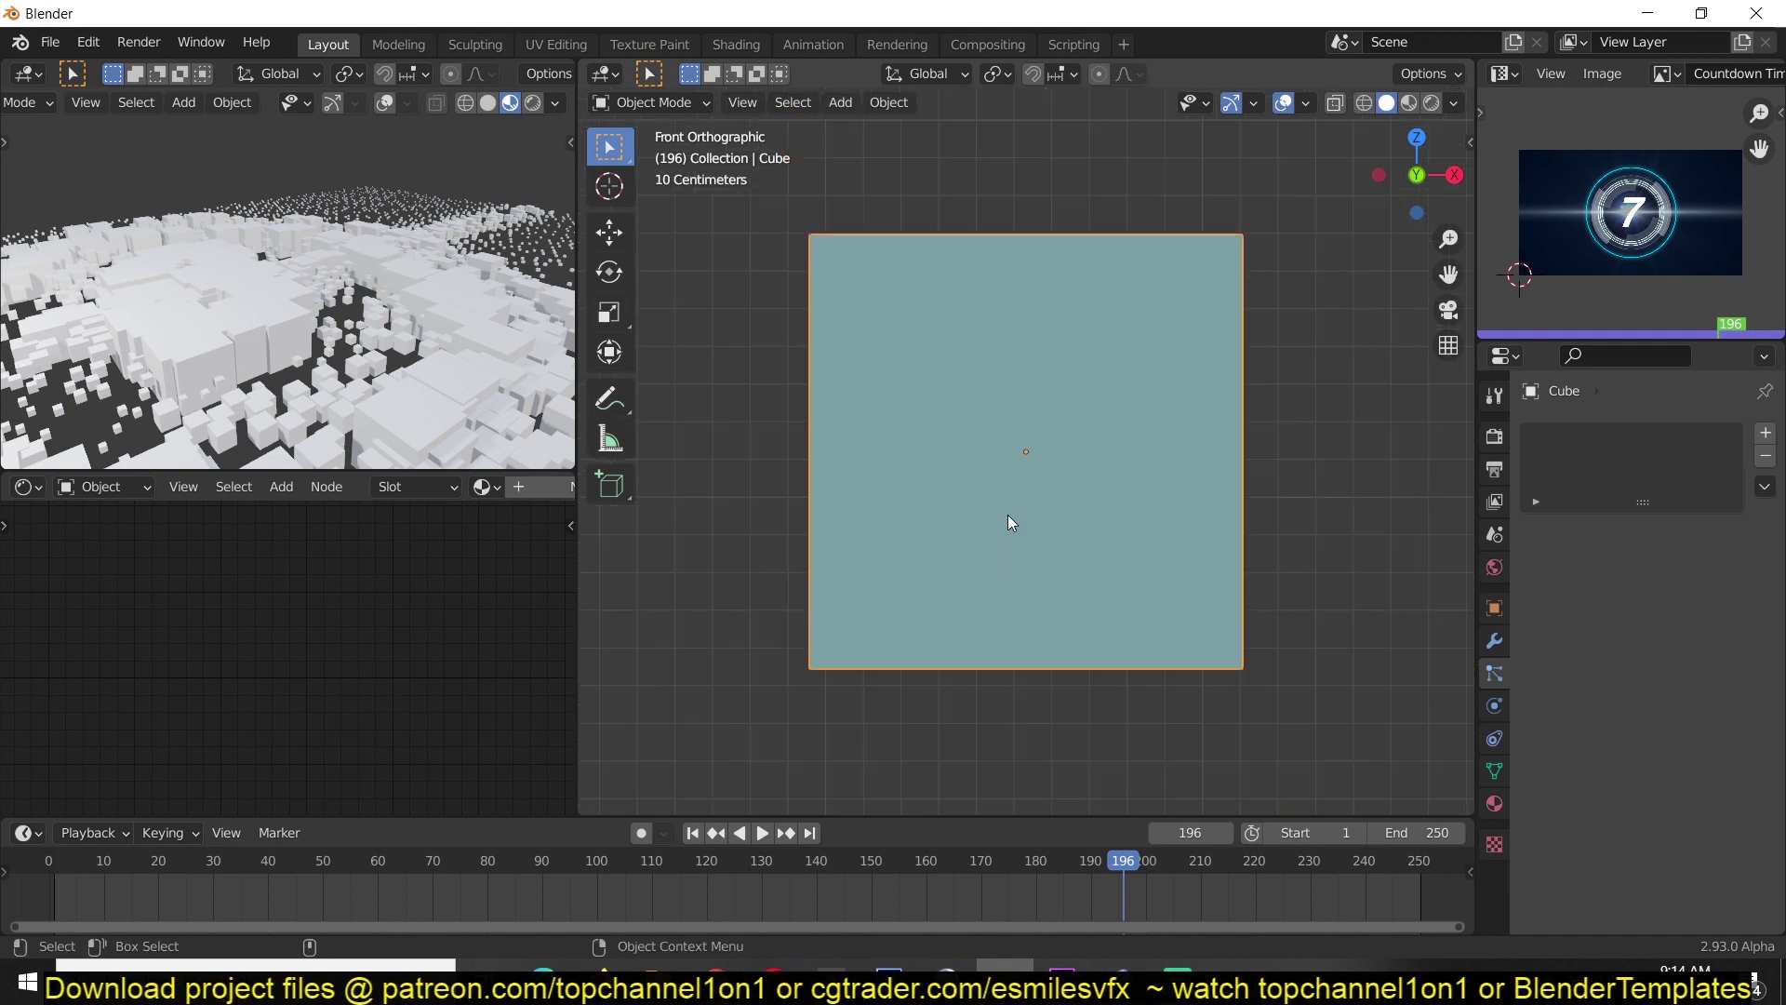
{"action": "middle_click_drag", "start_coordinate": [1007, 516], "coordinate": [878, 557]}
{"action": "middle_click_drag", "start_coordinate": [1064, 415], "coordinate": [1014, 447]}
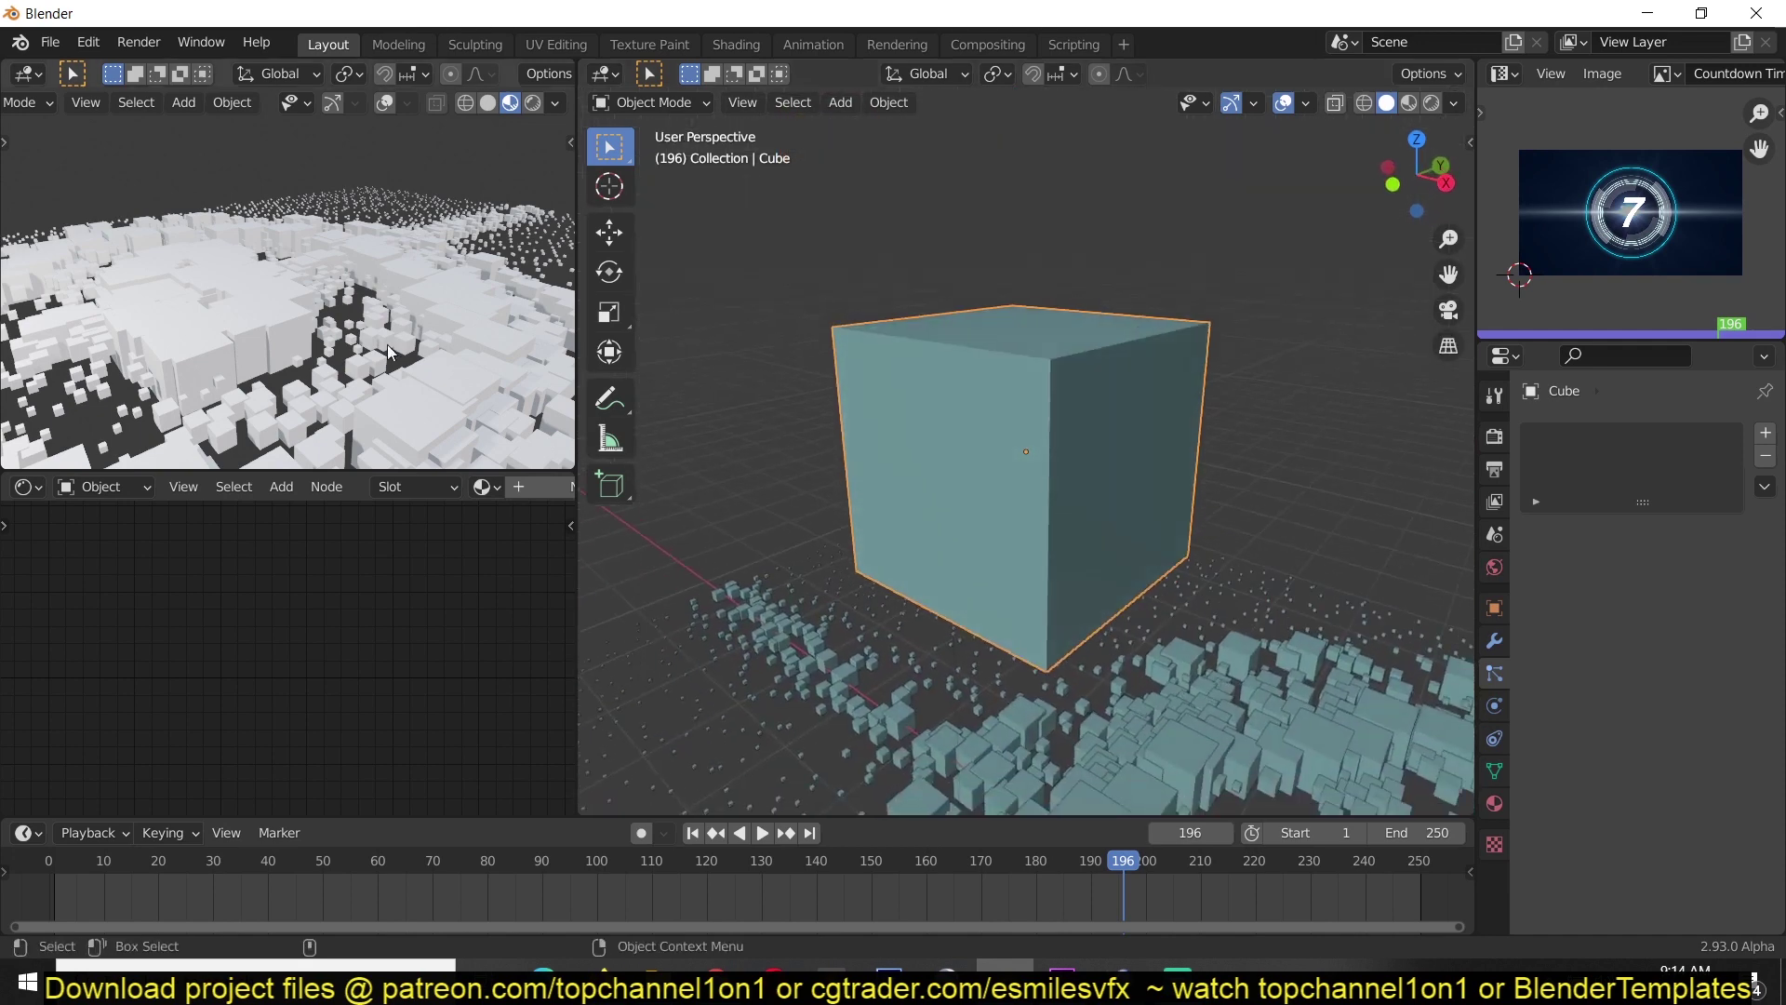
Step: Create a new material for the cube and switch the viewport to Material Preview
{"action": "left_click", "coordinate": [516, 490]}
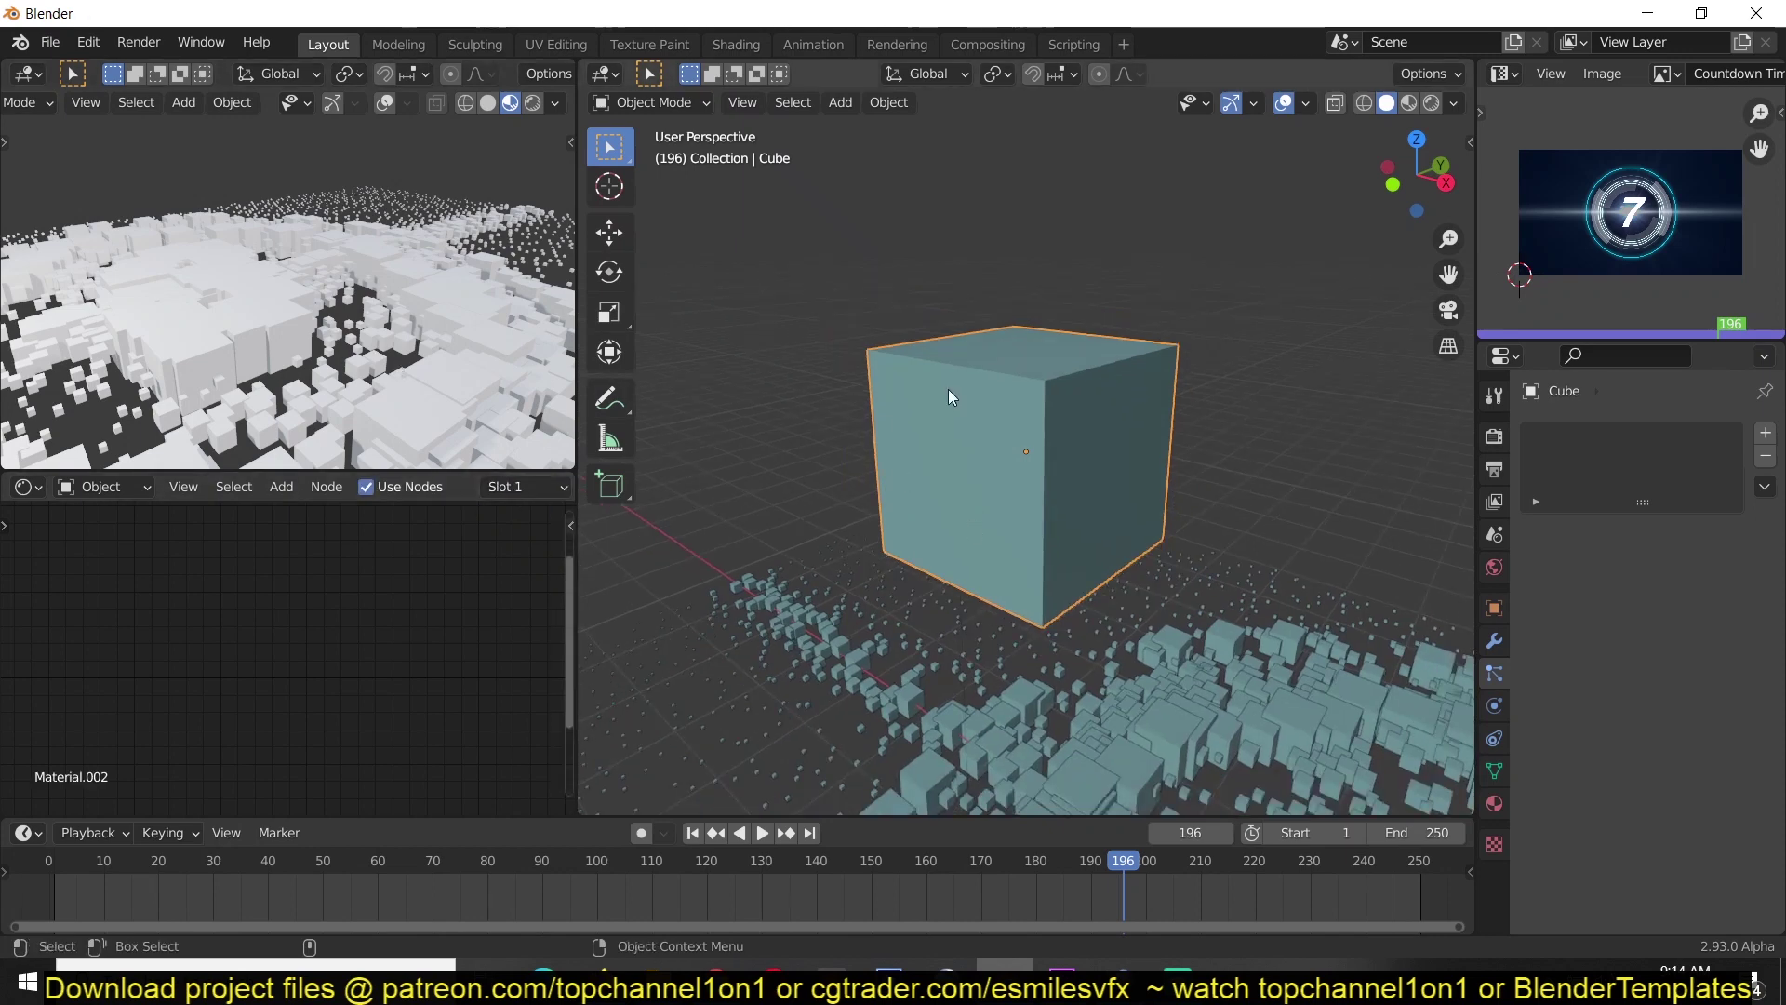
{"action": "left_click", "coordinate": [1410, 102]}
{"action": "key", "text": "Home"}
{"action": "middle_click_drag", "start_coordinate": [417, 623], "coordinate": [465, 601]}
Step: Add a spherical Gradient Texture with a Mapping node, linked into the cube's material
{"action": "key", "text": "shift+a"}
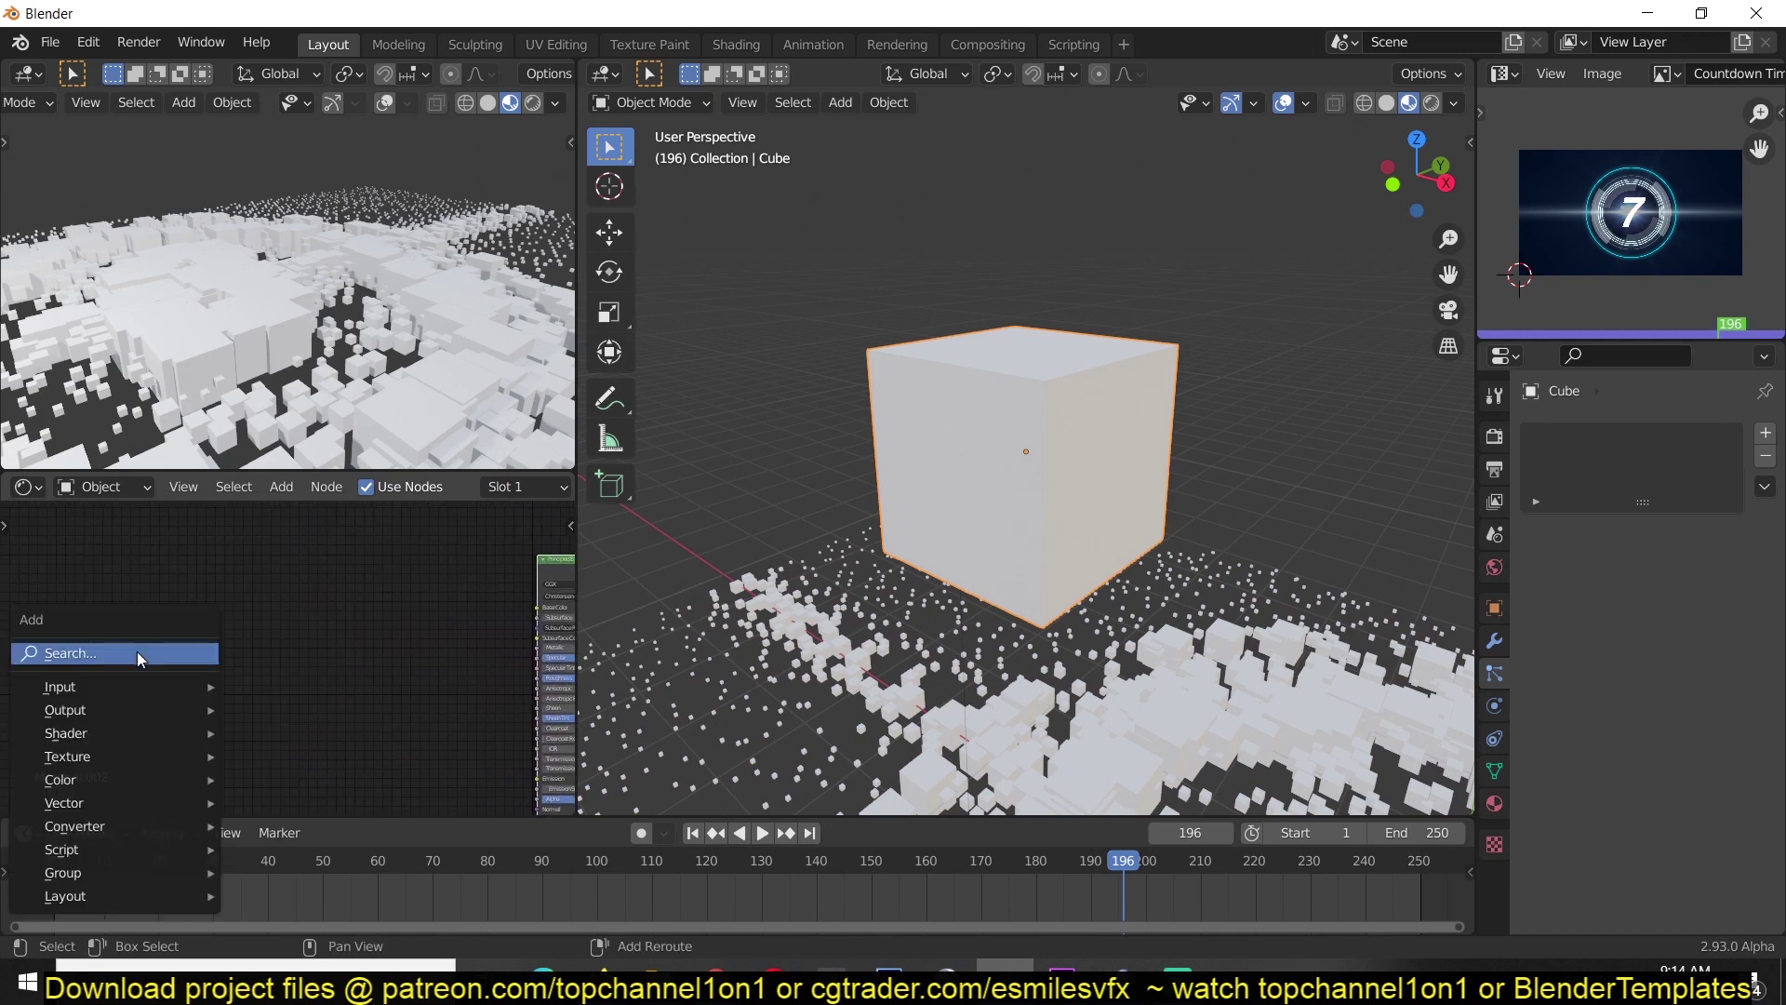
{"action": "mouse_move", "coordinate": [103, 747]}
{"action": "left_click", "coordinate": [304, 503]}
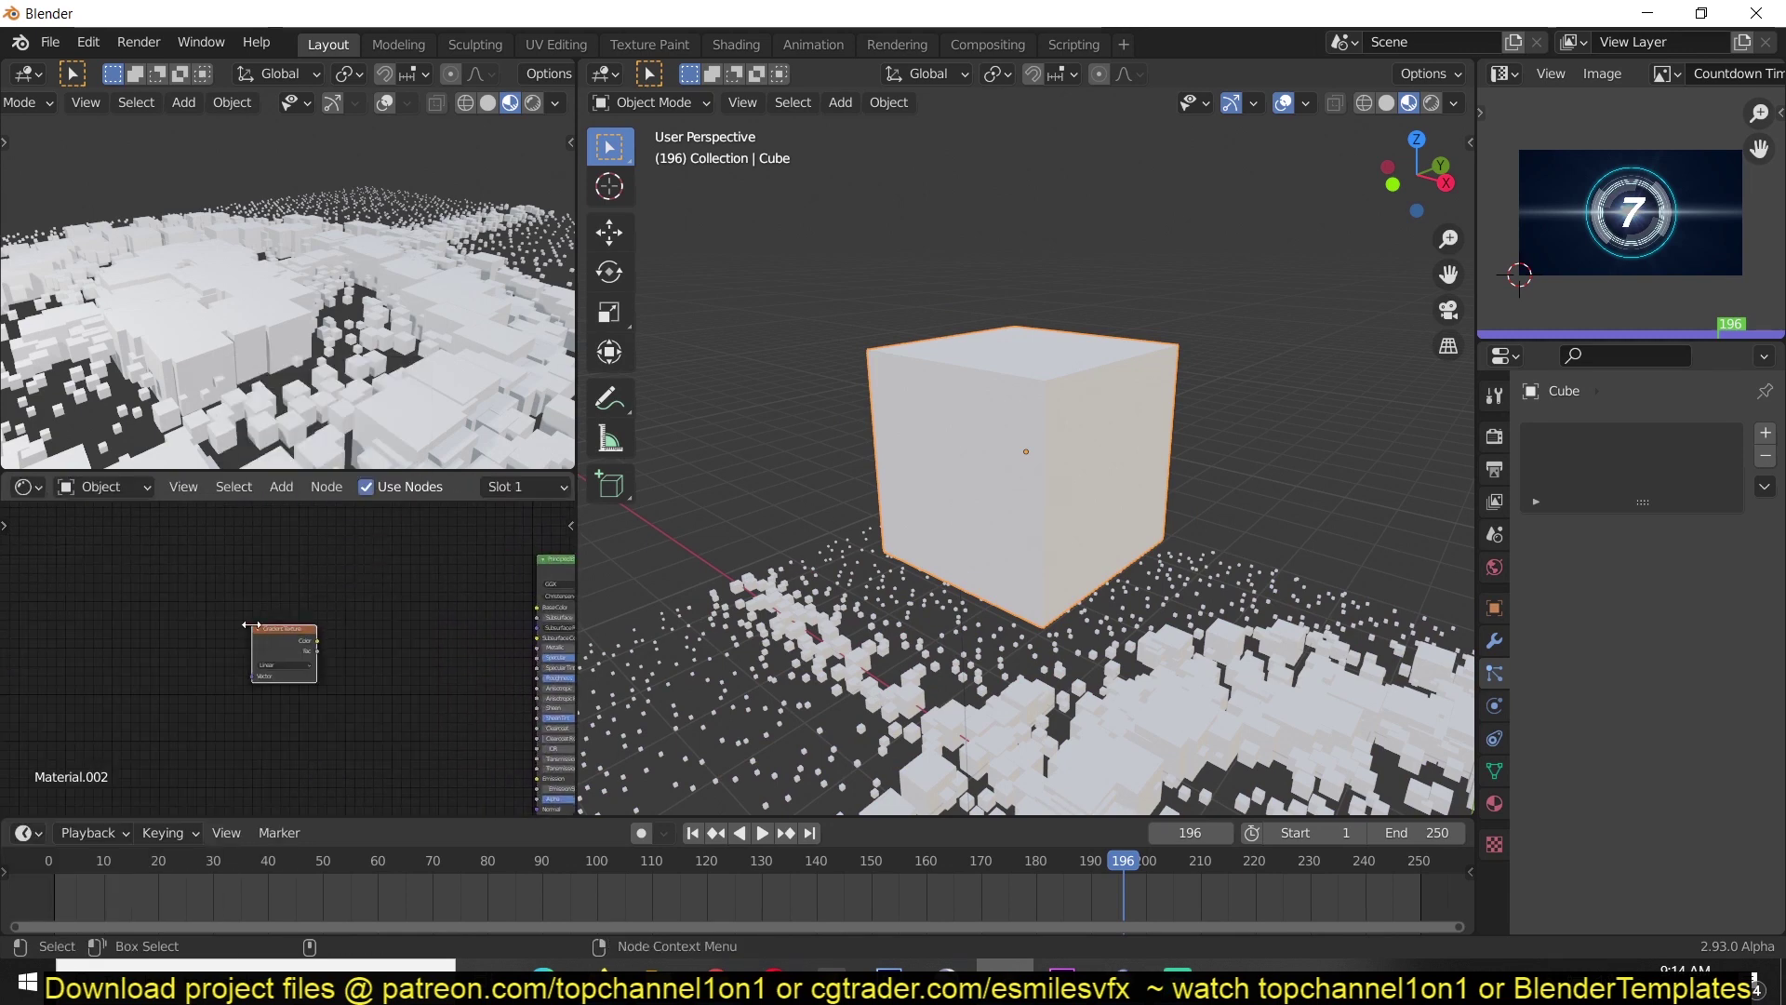
{"action": "left_click", "coordinate": [282, 637]}
{"action": "left_click", "coordinate": [282, 632], "text": "ctrl+shift"}
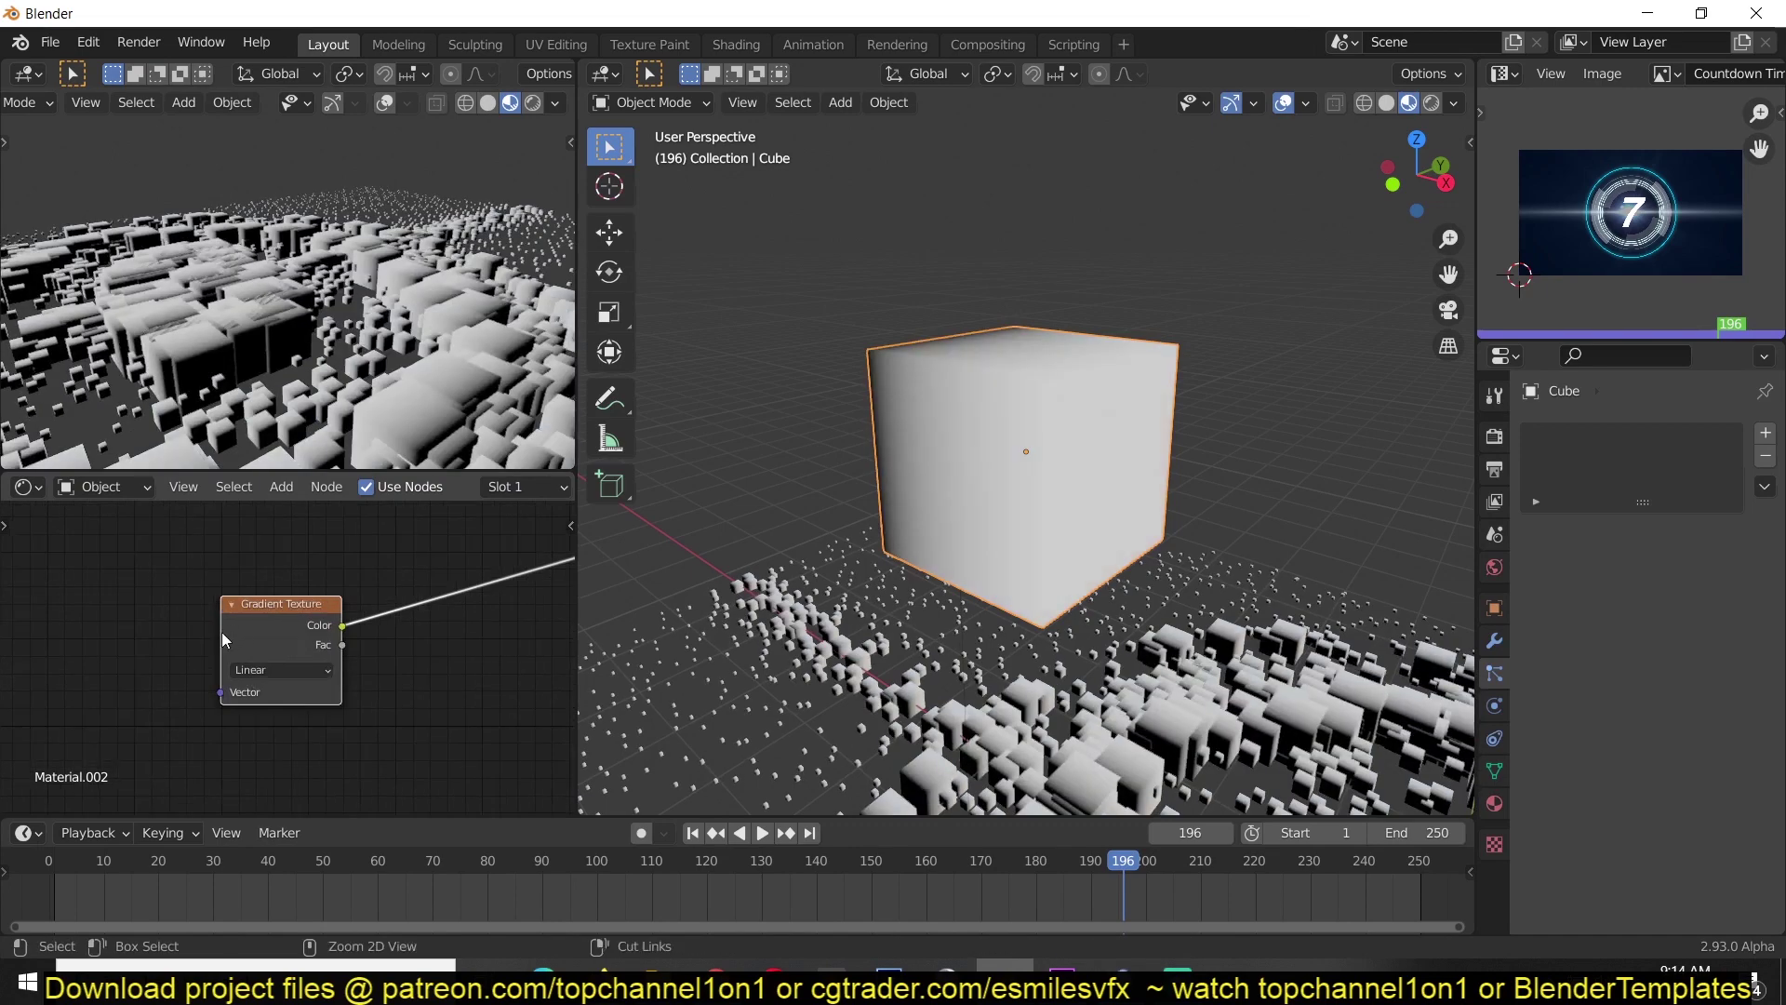
{"action": "key", "text": "ctrl+t"}
{"action": "scroll", "coordinate": [444, 655], "scroll_direction": "up", "scroll_amount": 4}
{"action": "left_click", "coordinate": [446, 656]}
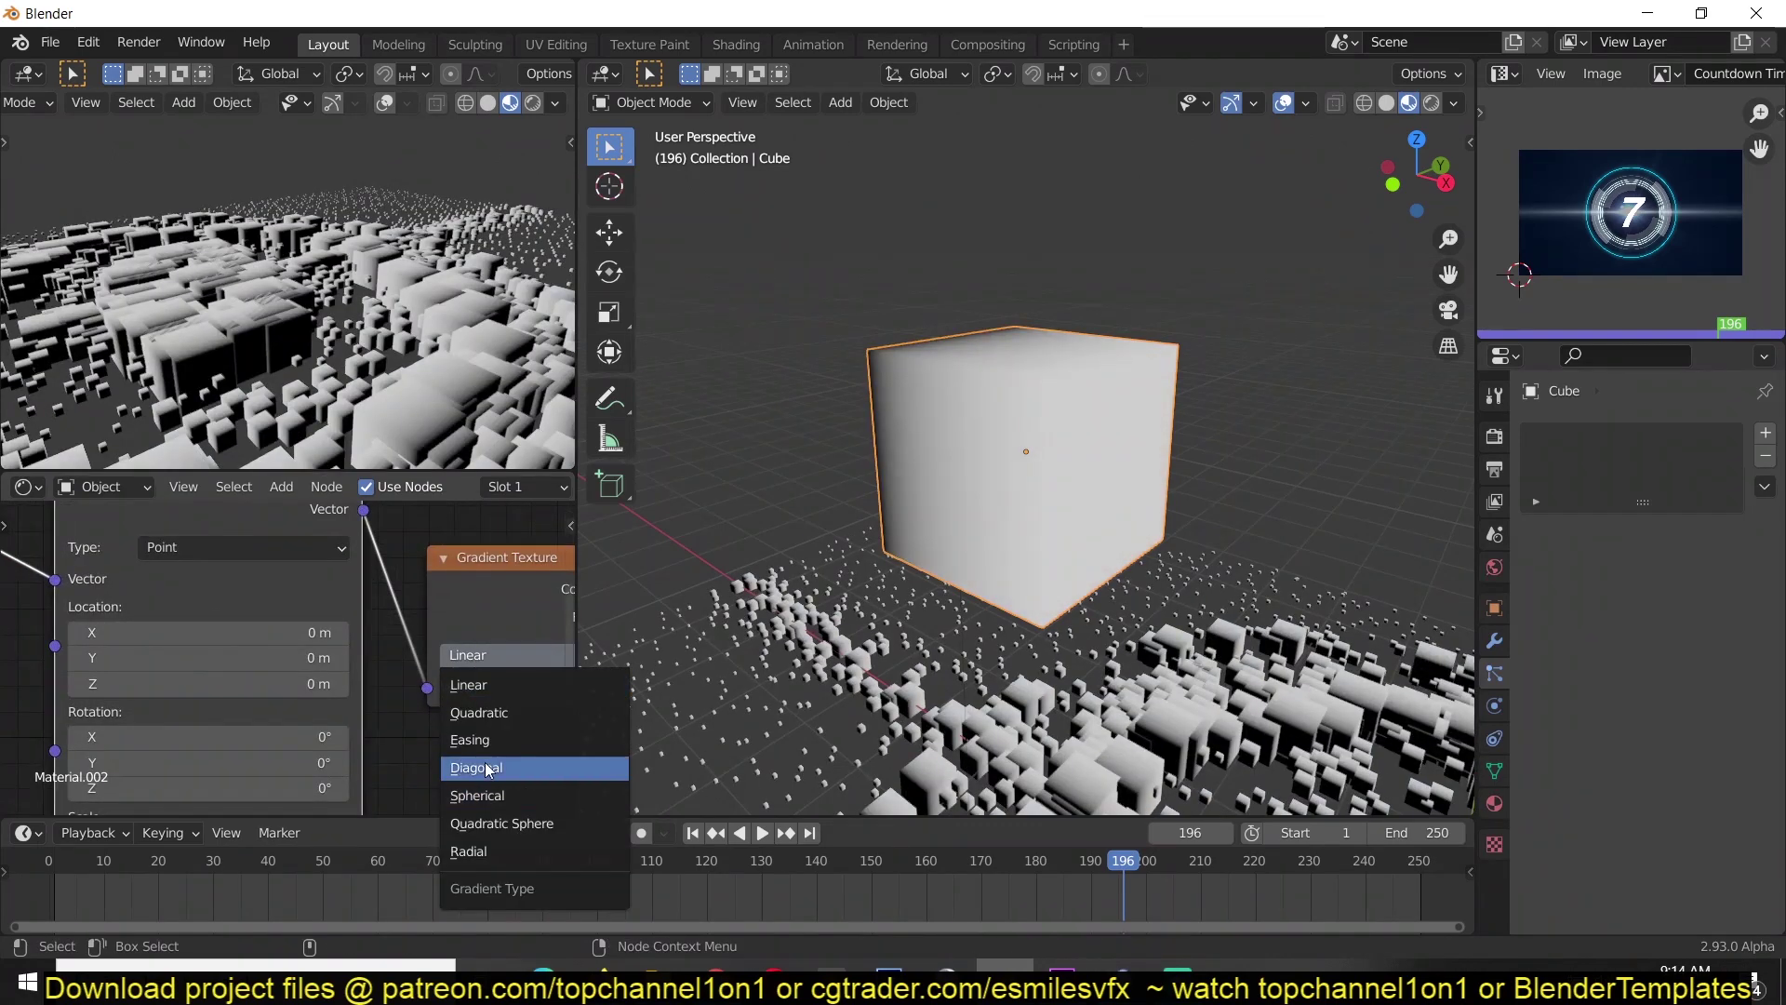
{"action": "left_click", "coordinate": [485, 798]}
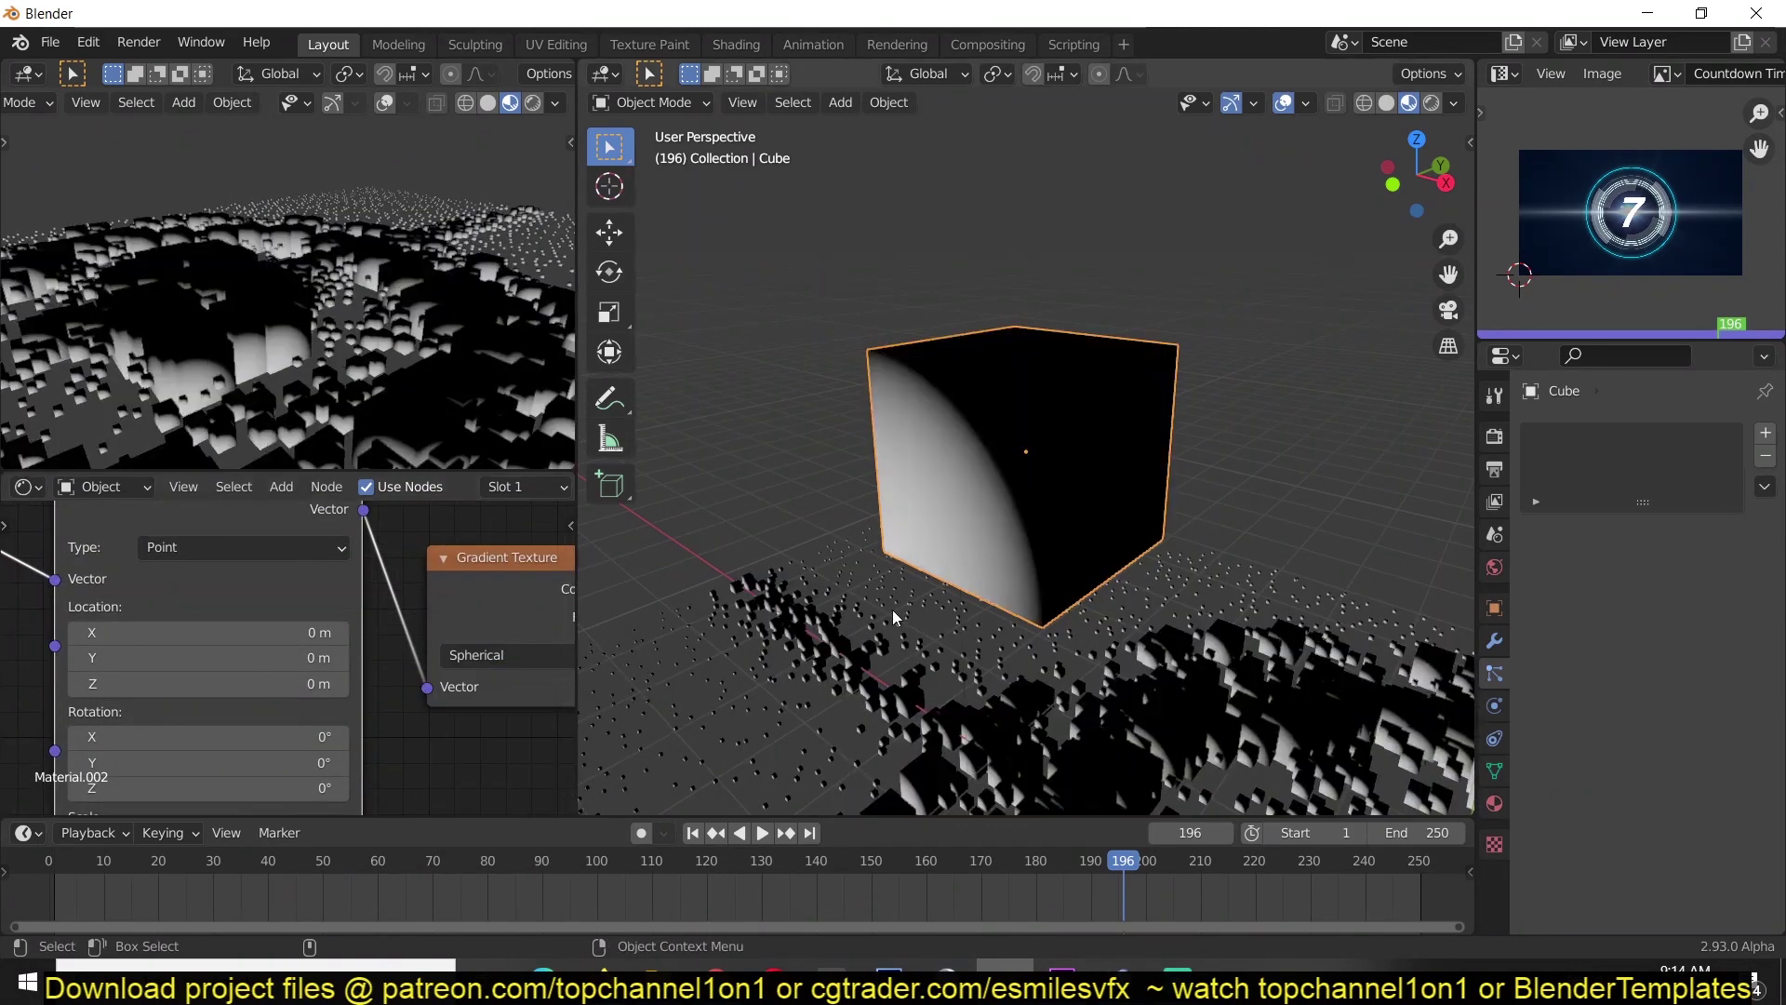
Step: Offset the gradient to X -0.56 m and enlarge its scale to about 1.060–1.150
{"action": "key", "text": "KP_7"}
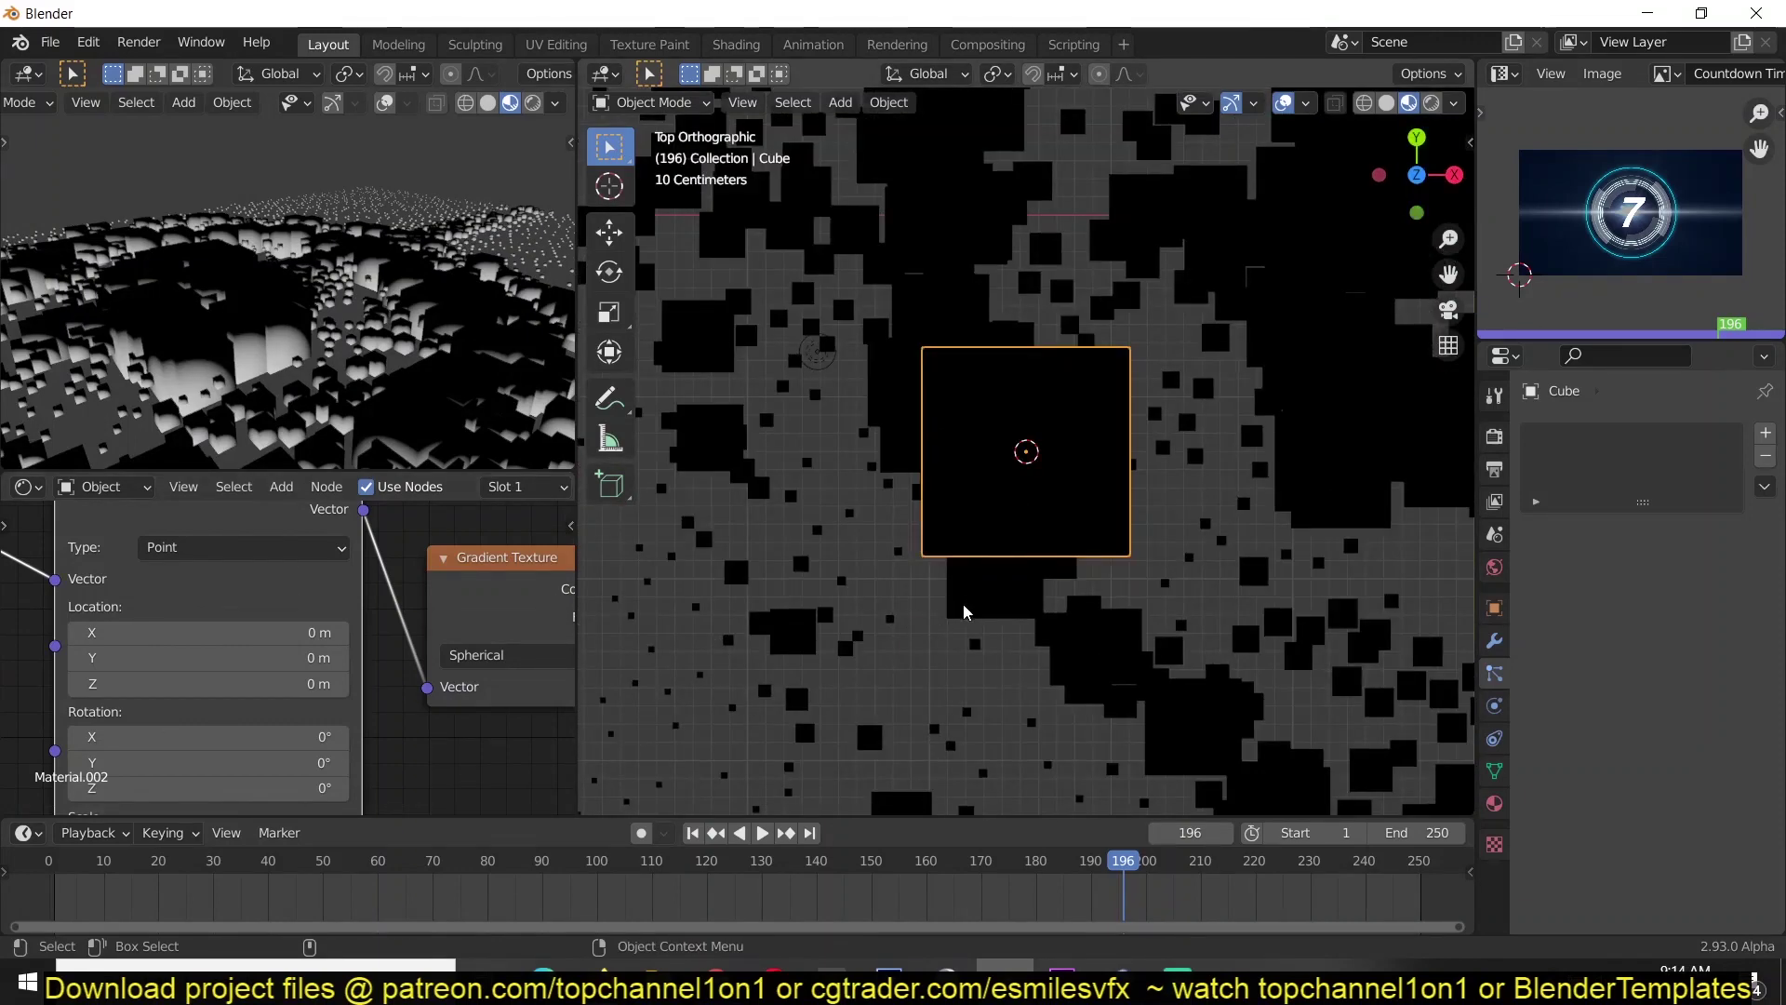
{"action": "key", "text": "KP_1"}
{"action": "middle_click_drag", "start_coordinate": [951, 536], "coordinate": [979, 507], "text": "shift"}
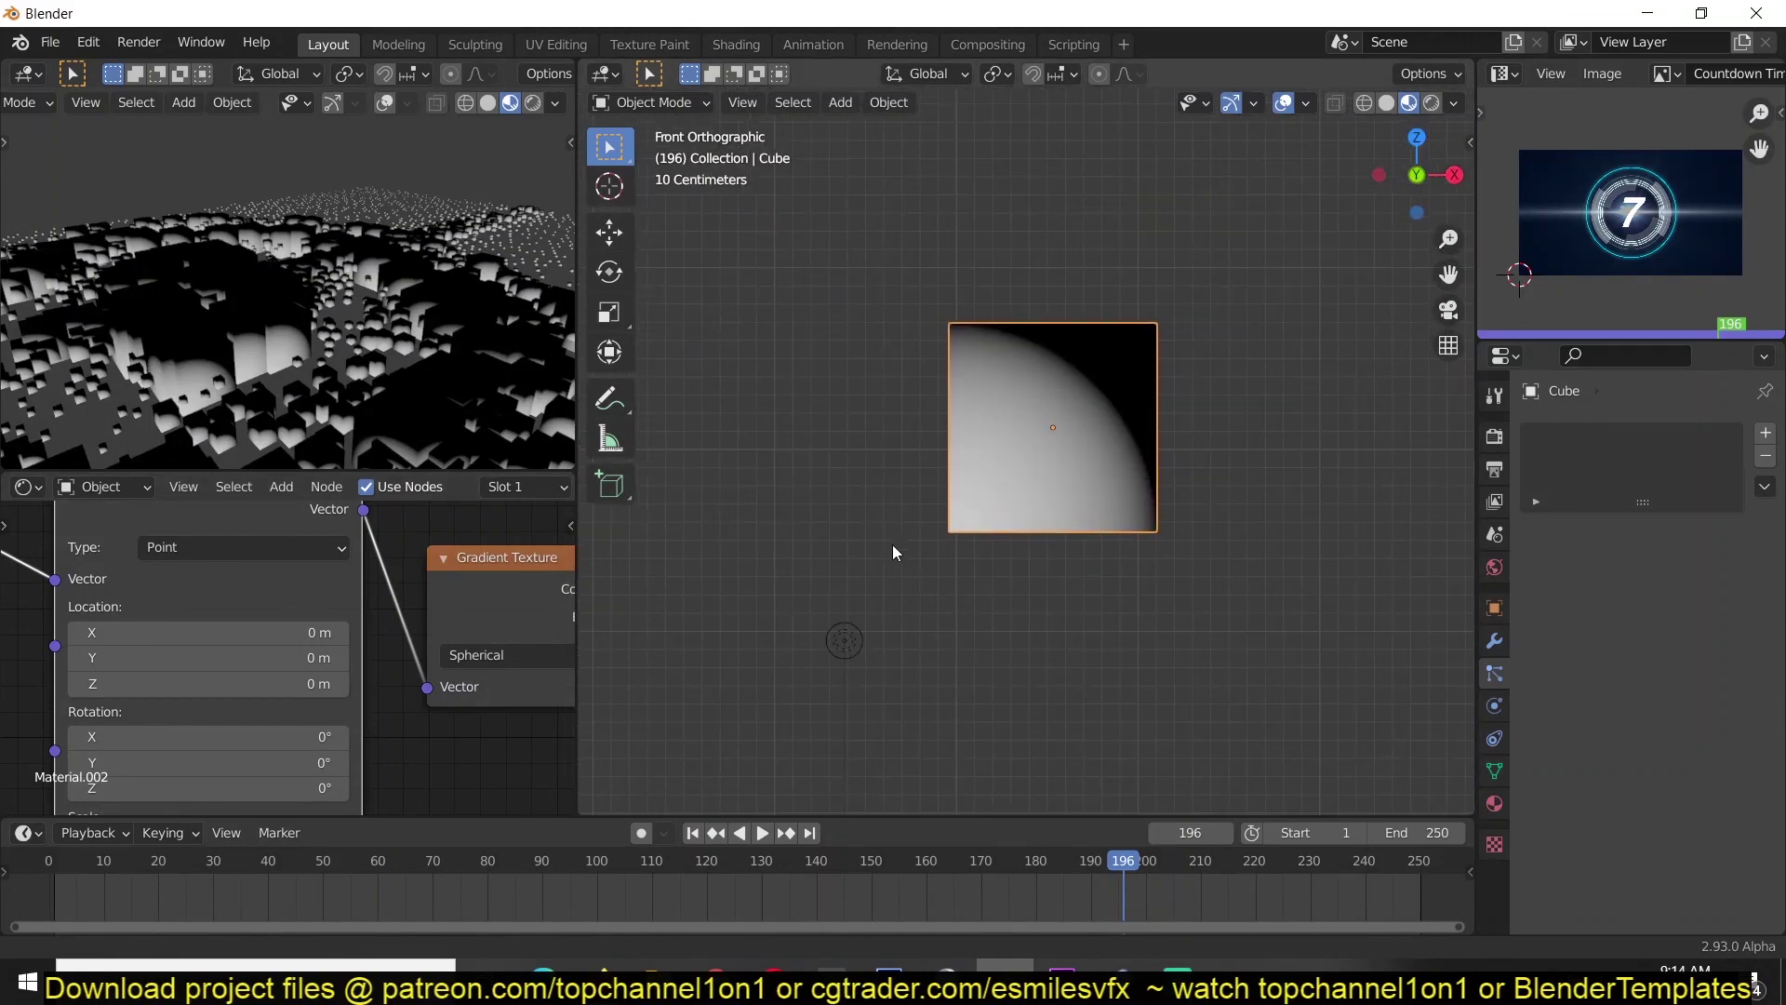
{"action": "scroll", "coordinate": [279, 605], "scroll_direction": "down", "scroll_amount": 2}
{"action": "left_click_drag", "start_coordinate": [224, 624], "coordinate": [209, 668]}
{"action": "key", "text": "KP_3"}
{"action": "scroll", "coordinate": [333, 731], "scroll_direction": "down", "scroll_amount": 1}
{"action": "middle_click_drag", "start_coordinate": [333, 732], "coordinate": [361, 636]}
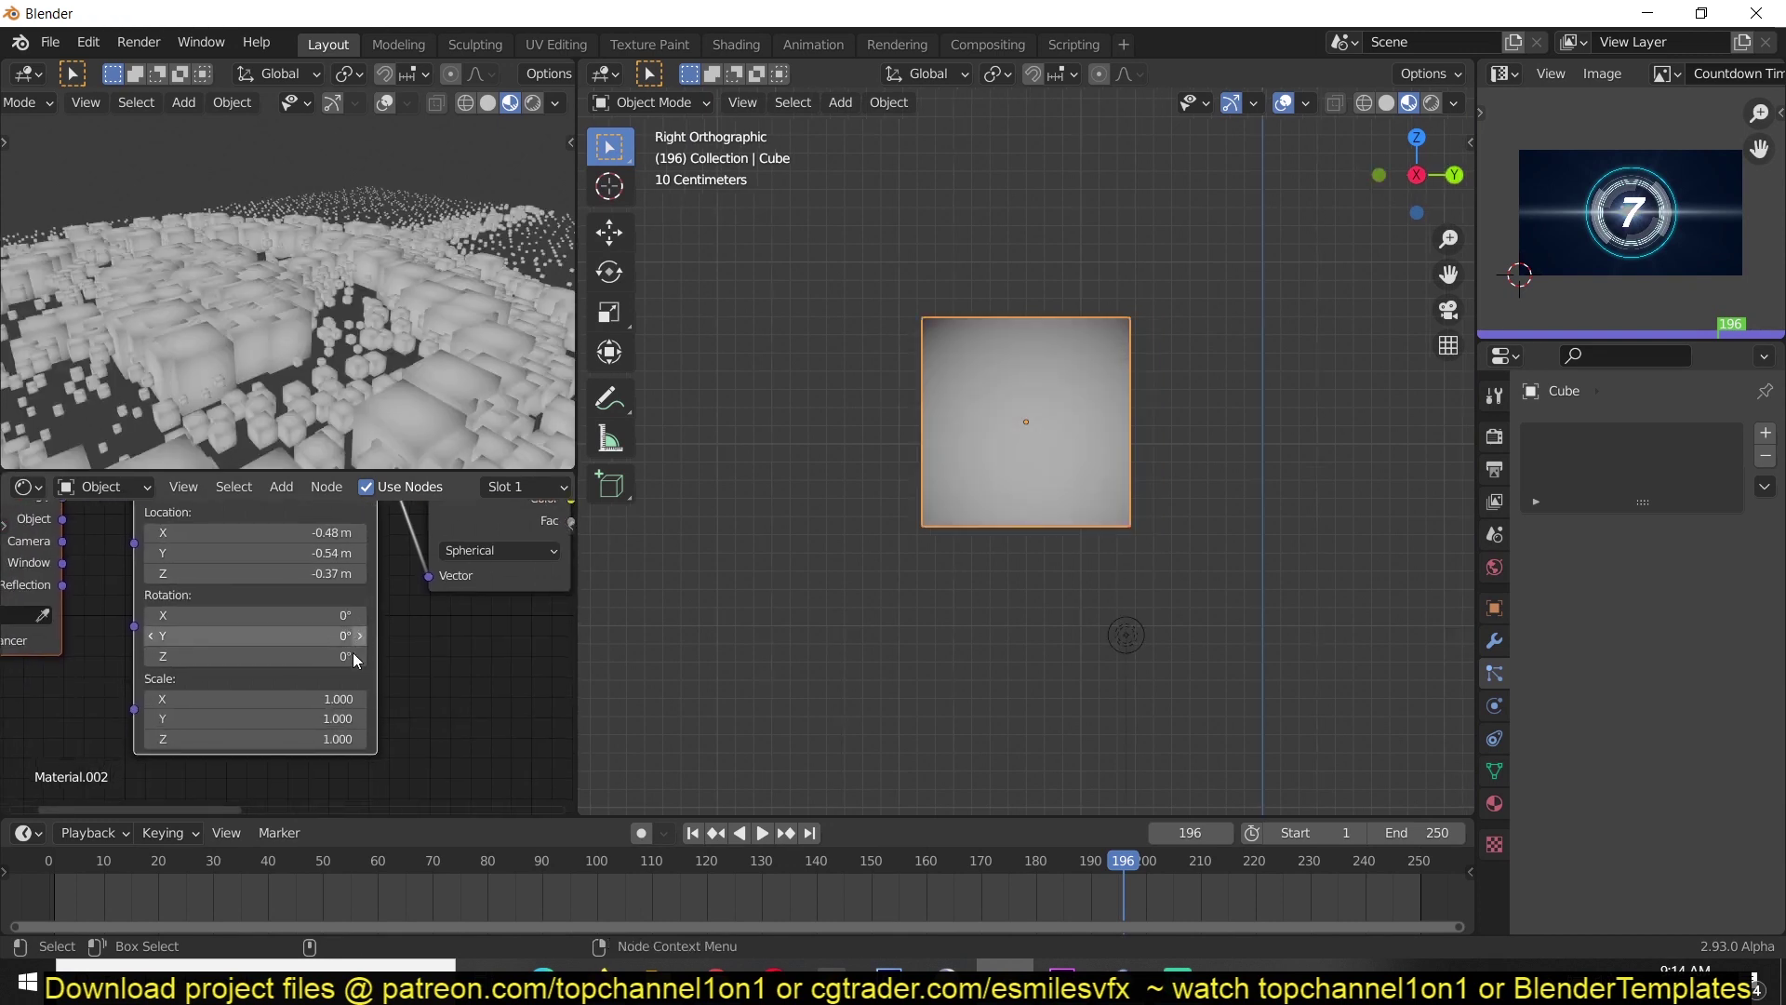
{"action": "left_click_drag", "start_coordinate": [251, 699], "coordinate": [307, 698], "text": "alt"}
{"action": "left_click_drag", "start_coordinate": [251, 573], "coordinate": [239, 573]}
{"action": "key", "text": "KP_7"}
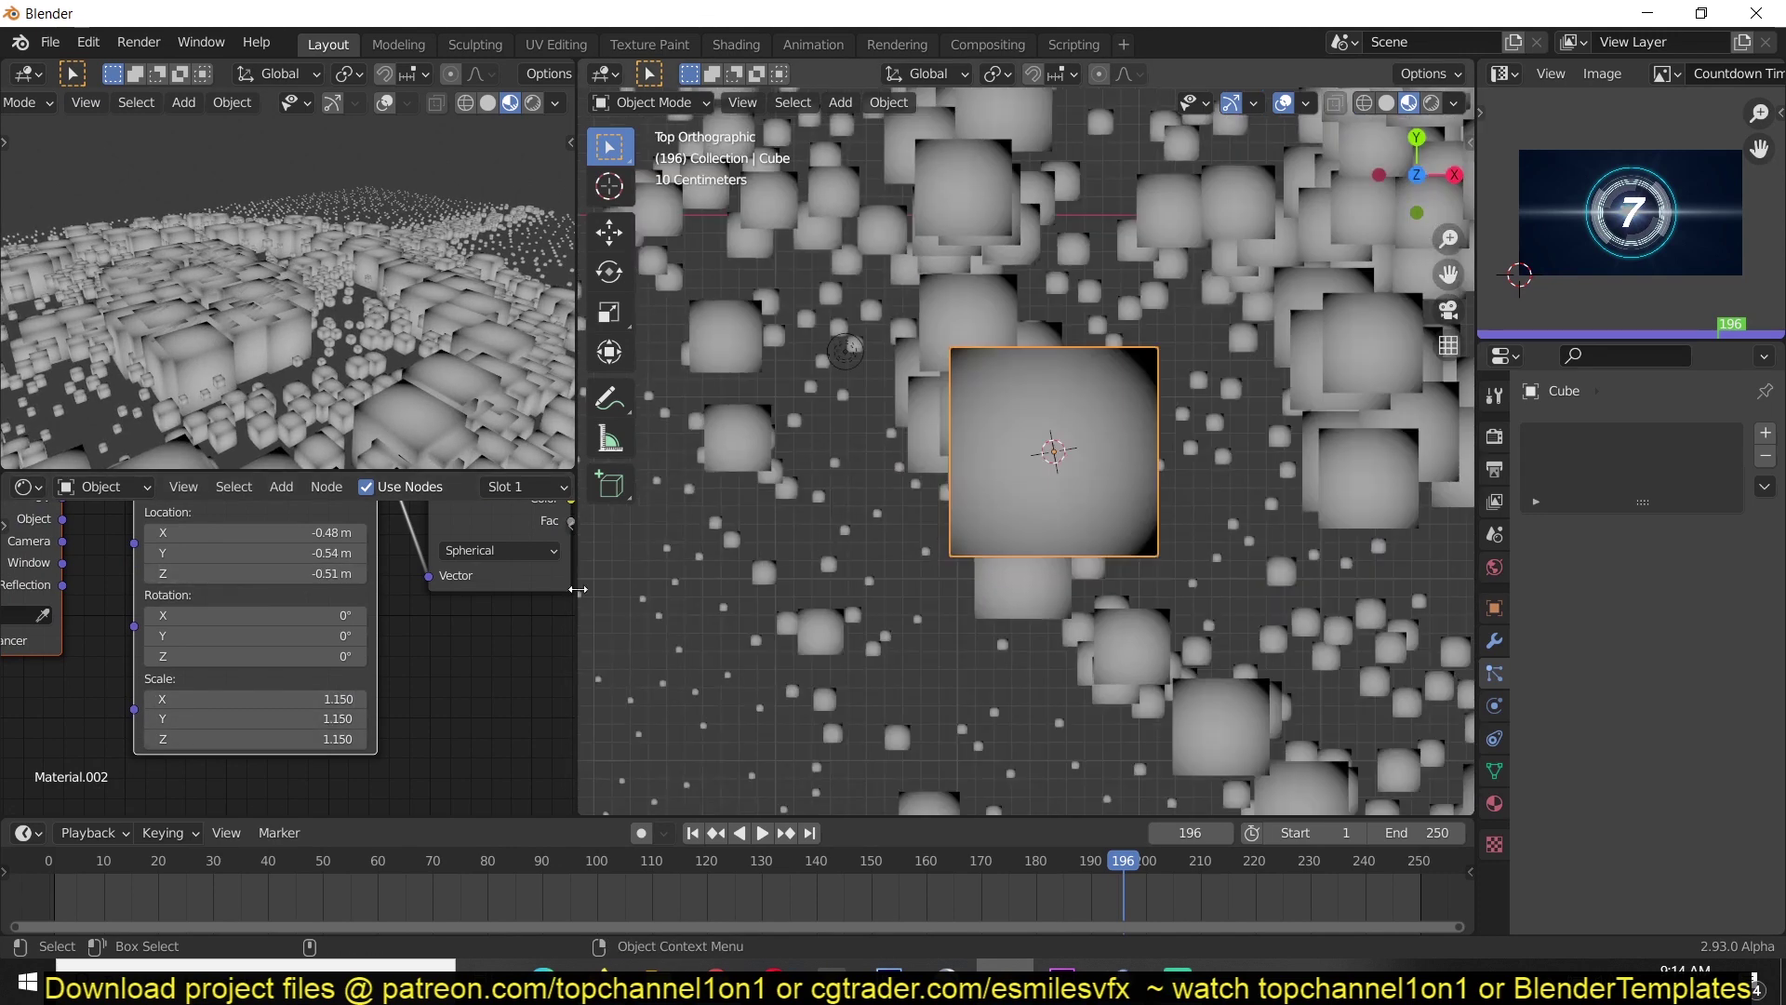
{"action": "middle_click_drag", "start_coordinate": [830, 523], "coordinate": [1218, 262]}
{"action": "scroll", "coordinate": [494, 622], "scroll_direction": "down", "scroll_amount": 3}
Step: Insert a ColorRamp between the Gradient Texture and the Principled BSDF Base Color
{"action": "middle_click_drag", "start_coordinate": [494, 622], "coordinate": [166, 654]}
{"action": "scroll", "coordinate": [165, 654], "scroll_direction": "down", "scroll_amount": 1}
{"action": "key", "text": "shift+a"}
{"action": "mouse_move", "coordinate": [177, 645]}
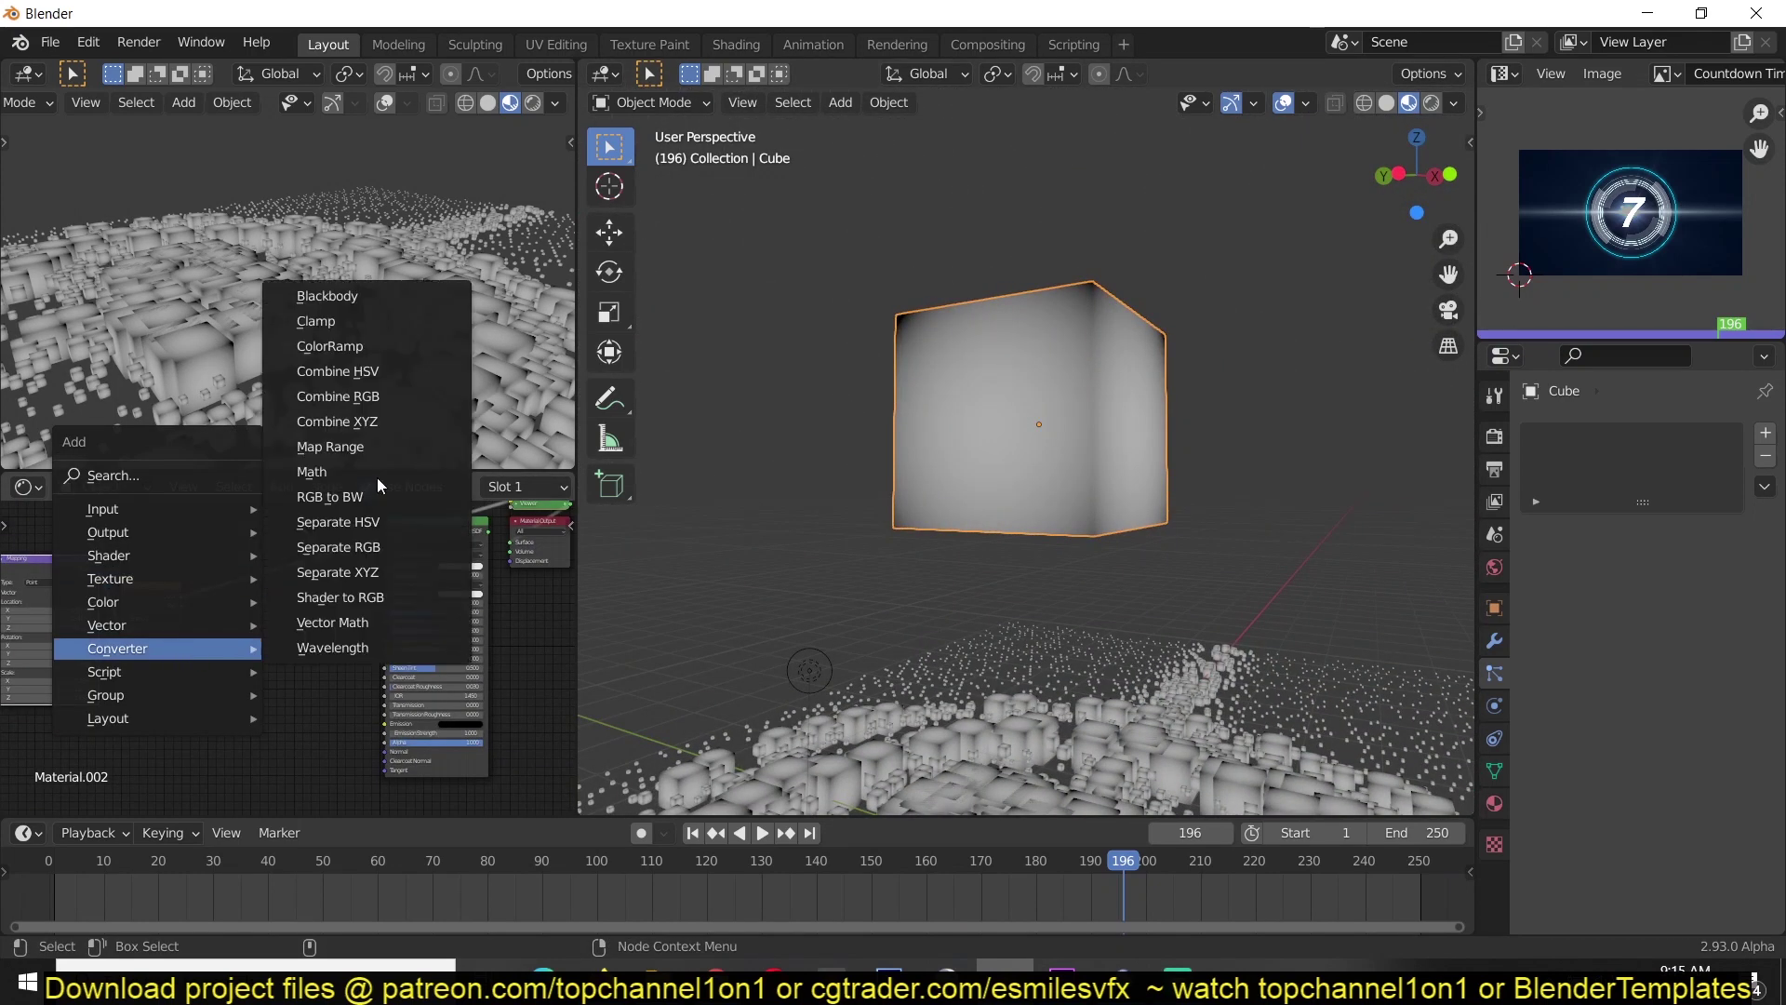
{"action": "left_click", "coordinate": [366, 349]}
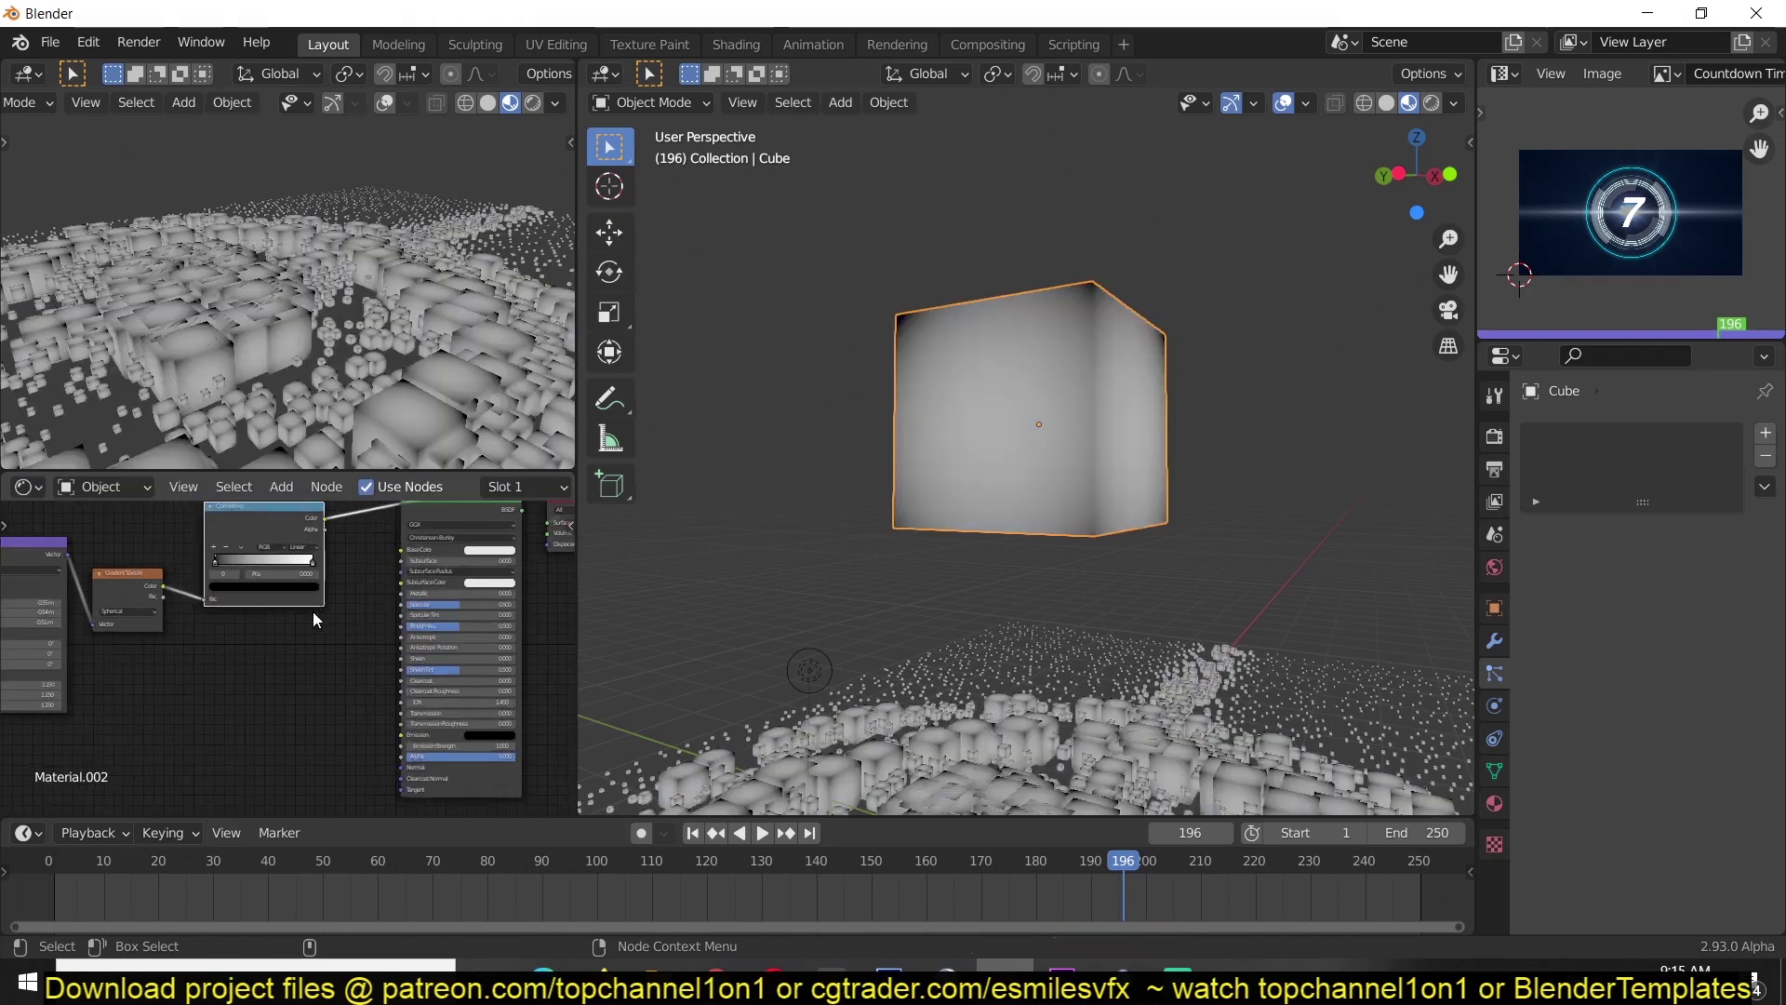
{"action": "left_click", "coordinate": [261, 699]}
{"action": "scroll", "coordinate": [266, 679], "scroll_direction": "down", "scroll_amount": 2}
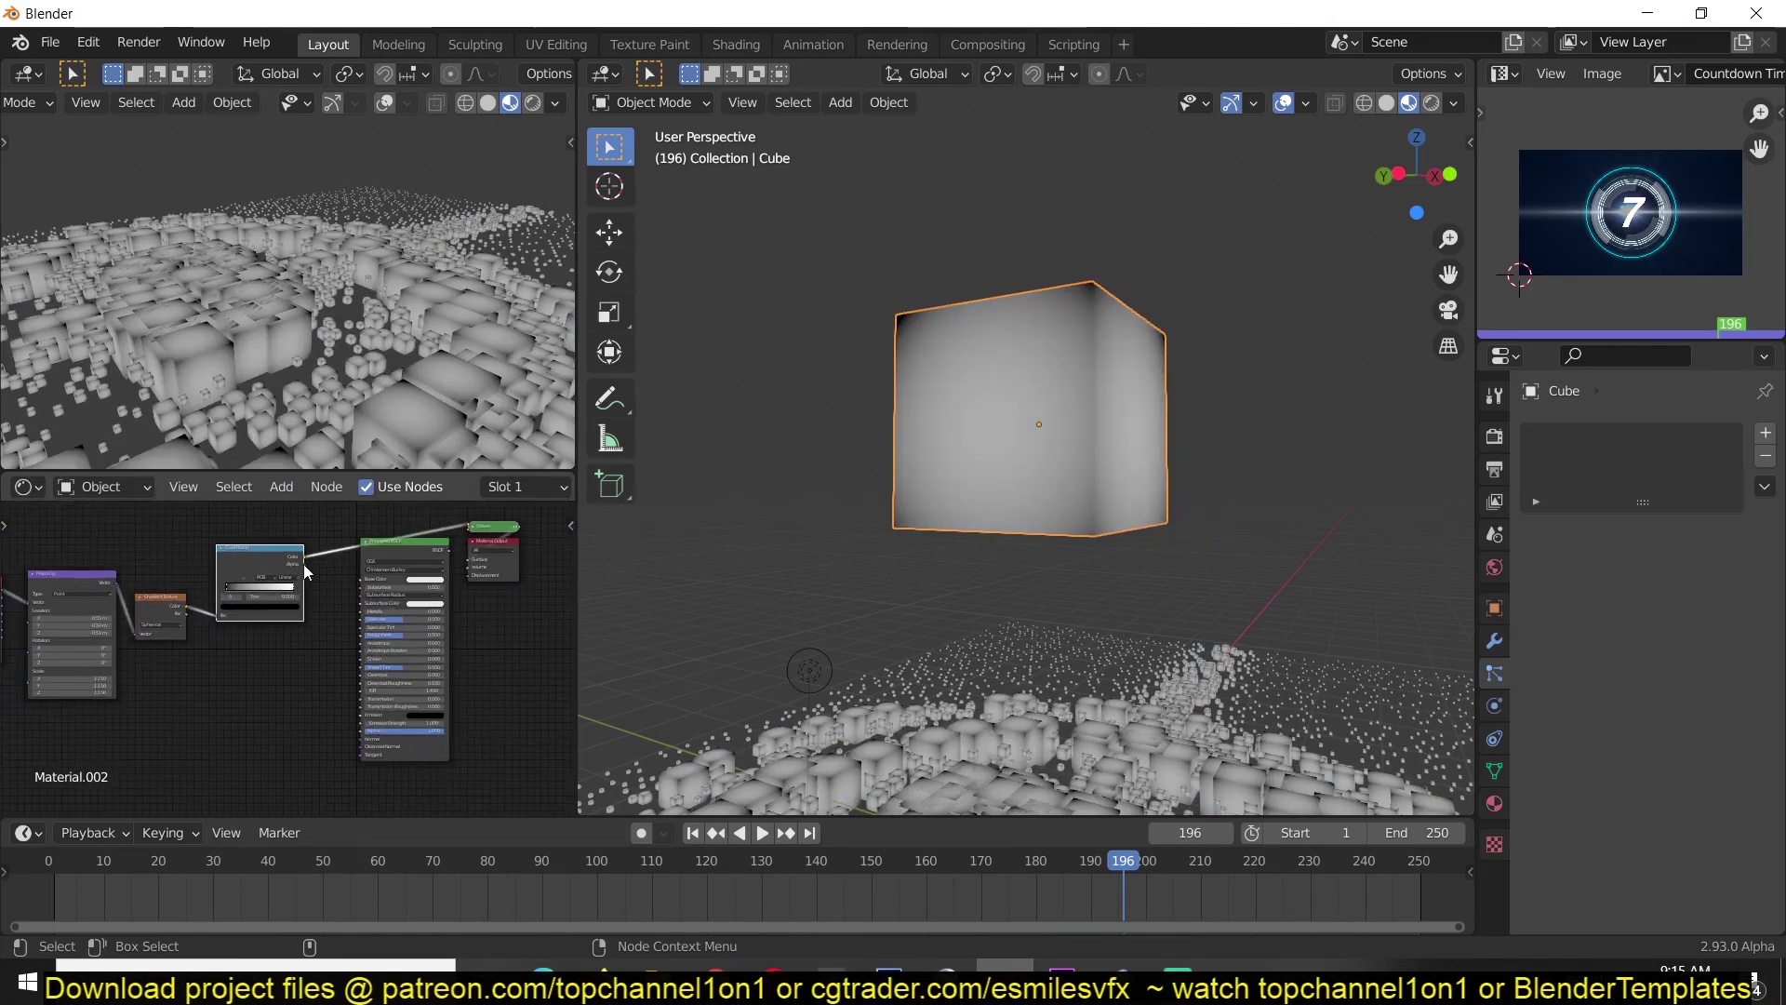
{"action": "scroll", "coordinate": [292, 642], "scroll_direction": "up", "scroll_amount": 2}
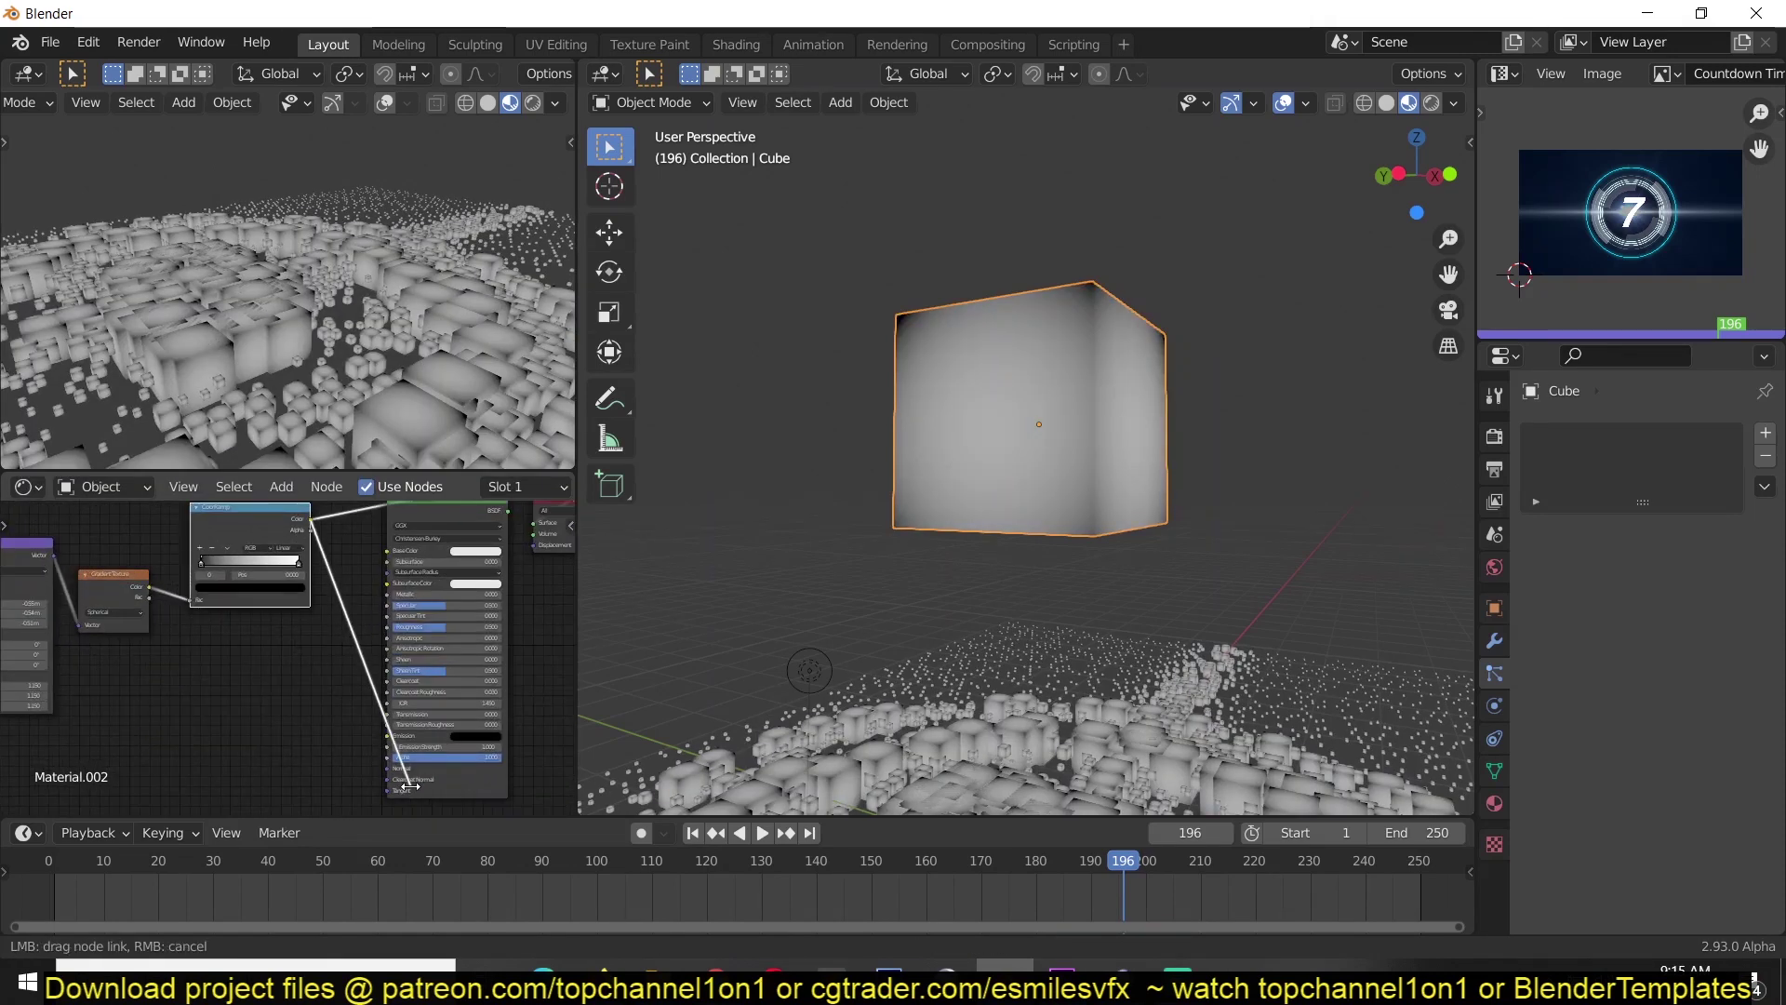
{"action": "middle_click_drag", "start_coordinate": [327, 667], "coordinate": [342, 745]}
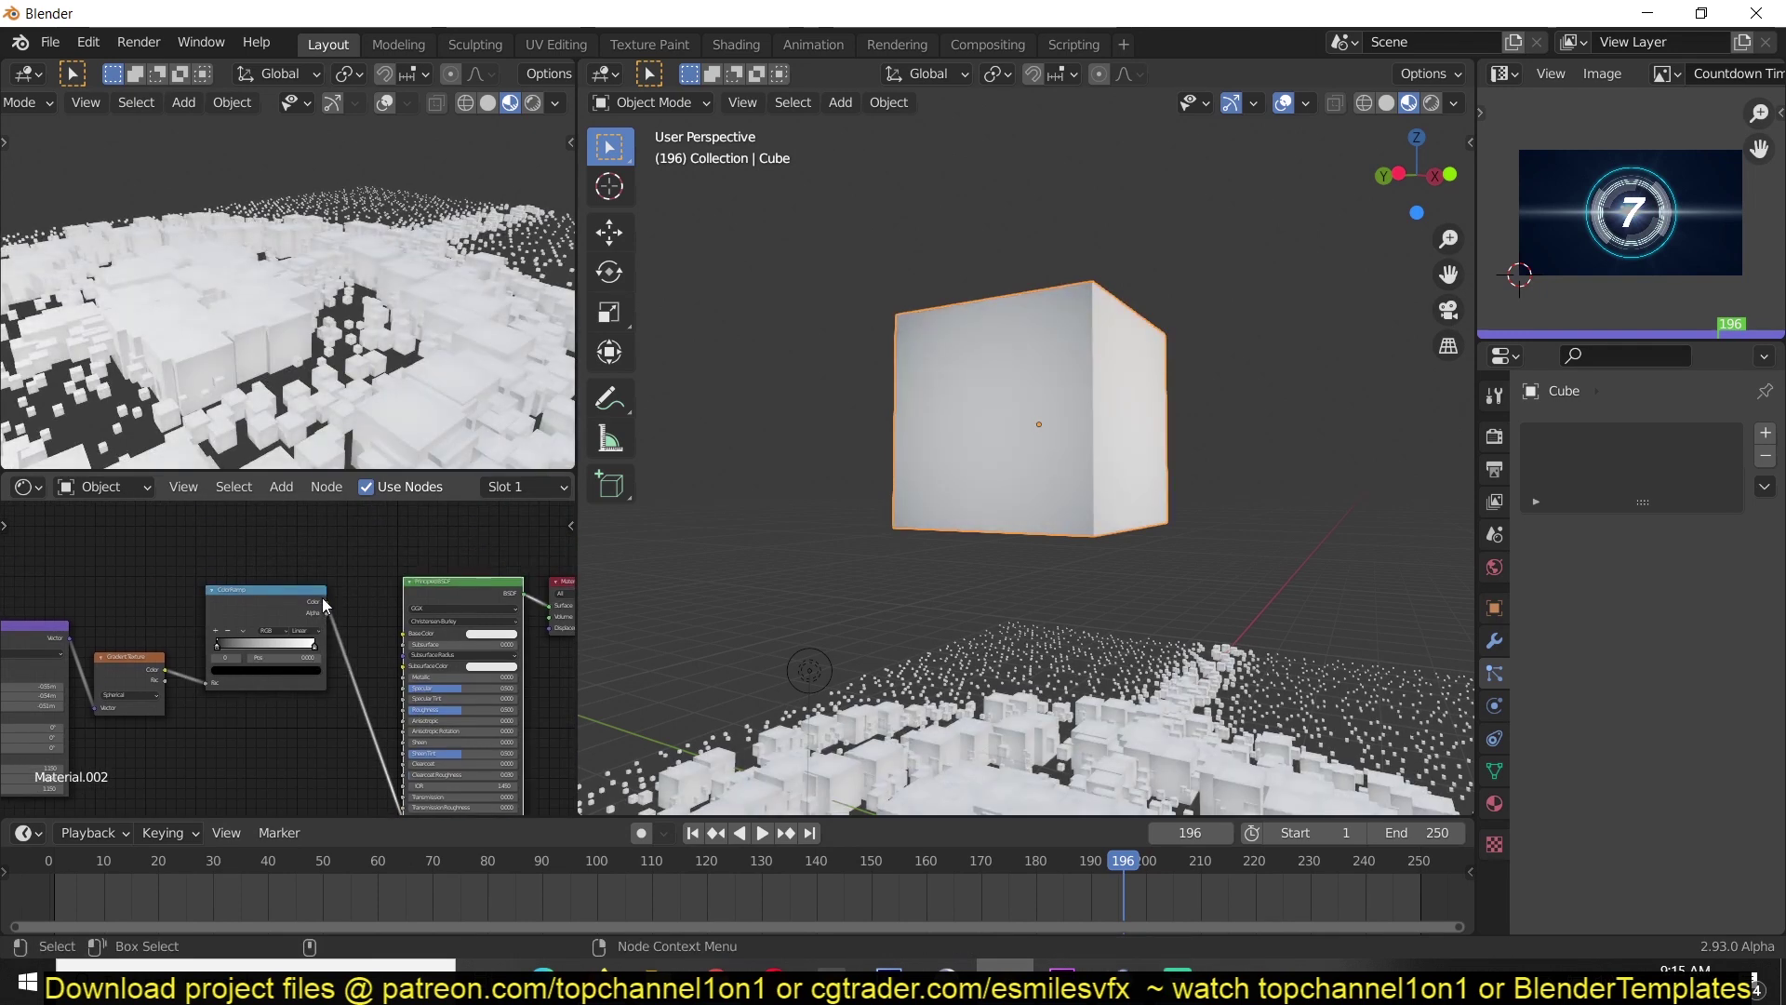
{"action": "left_click_drag", "start_coordinate": [312, 642], "coordinate": [403, 634]}
Step: Change the ColorRamp's white end stop to orange
{"action": "scroll", "coordinate": [363, 673], "scroll_direction": "up", "scroll_amount": 2}
{"action": "left_click", "coordinate": [335, 730]}
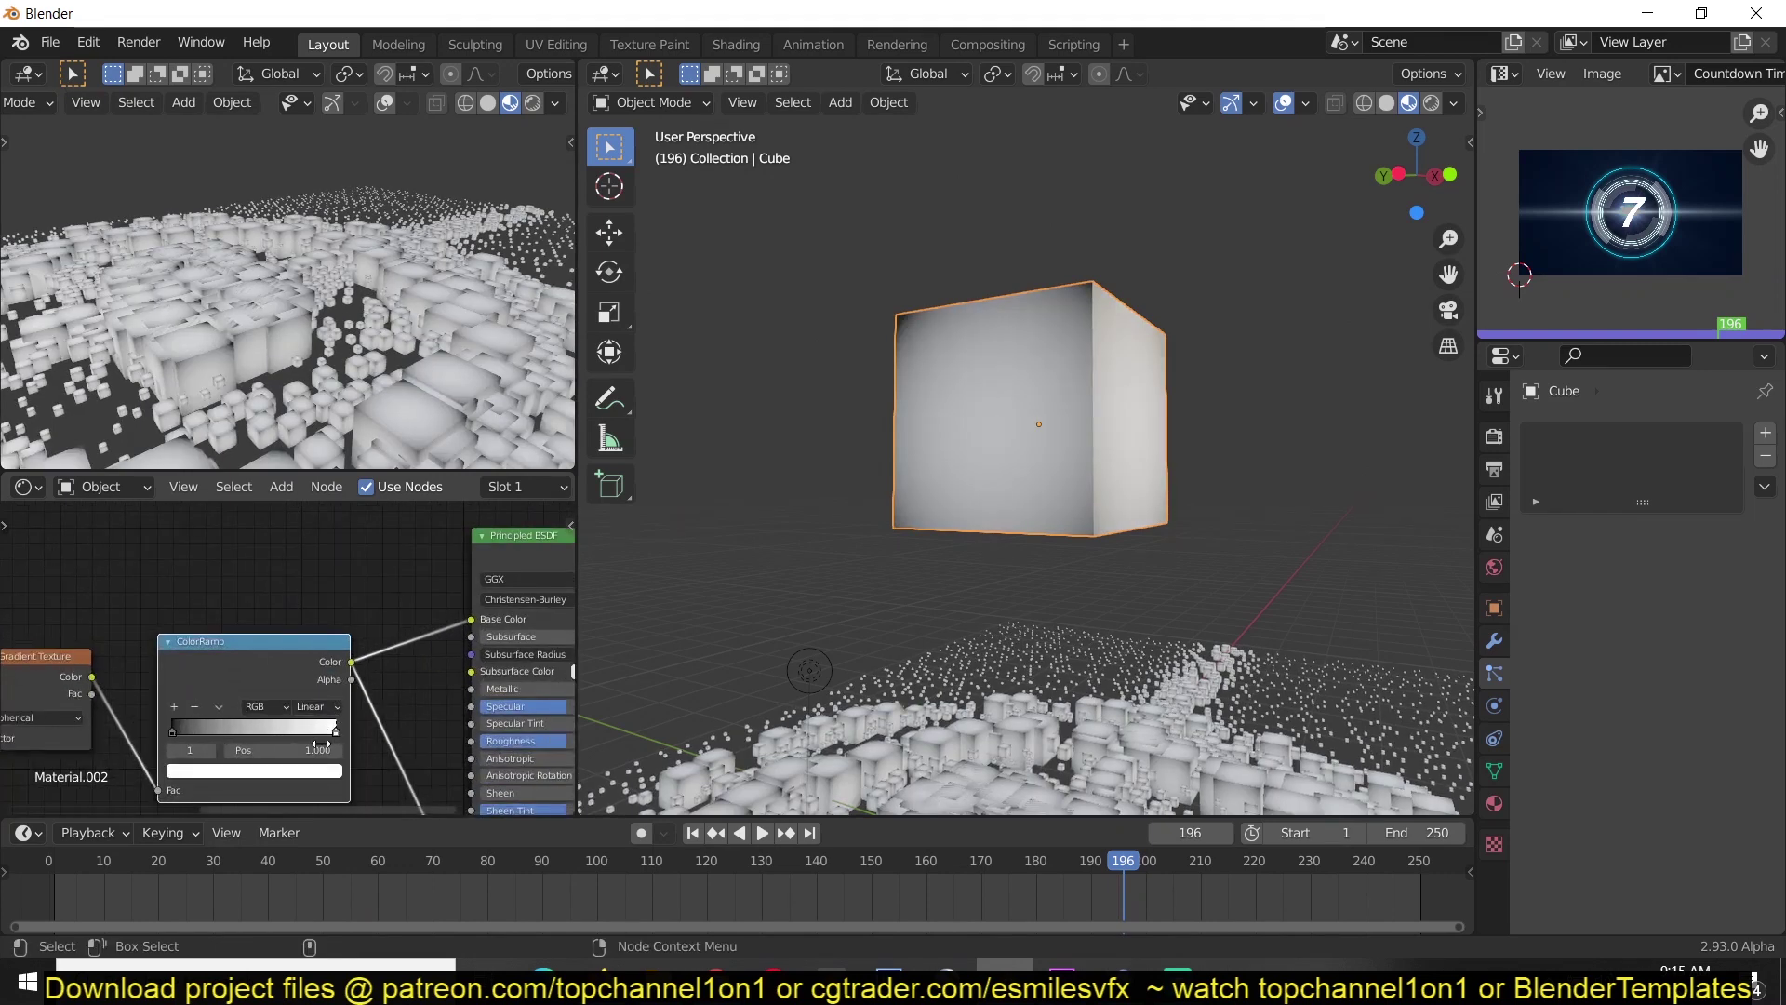
{"action": "left_click", "coordinate": [314, 771]}
{"action": "left_click_drag", "start_coordinate": [233, 599], "coordinate": [208, 554]}
Step: Set Emission Strength to 10 and Roughness to 0 so the cube glows
{"action": "middle_click_drag", "start_coordinate": [521, 672], "coordinate": [368, 437]}
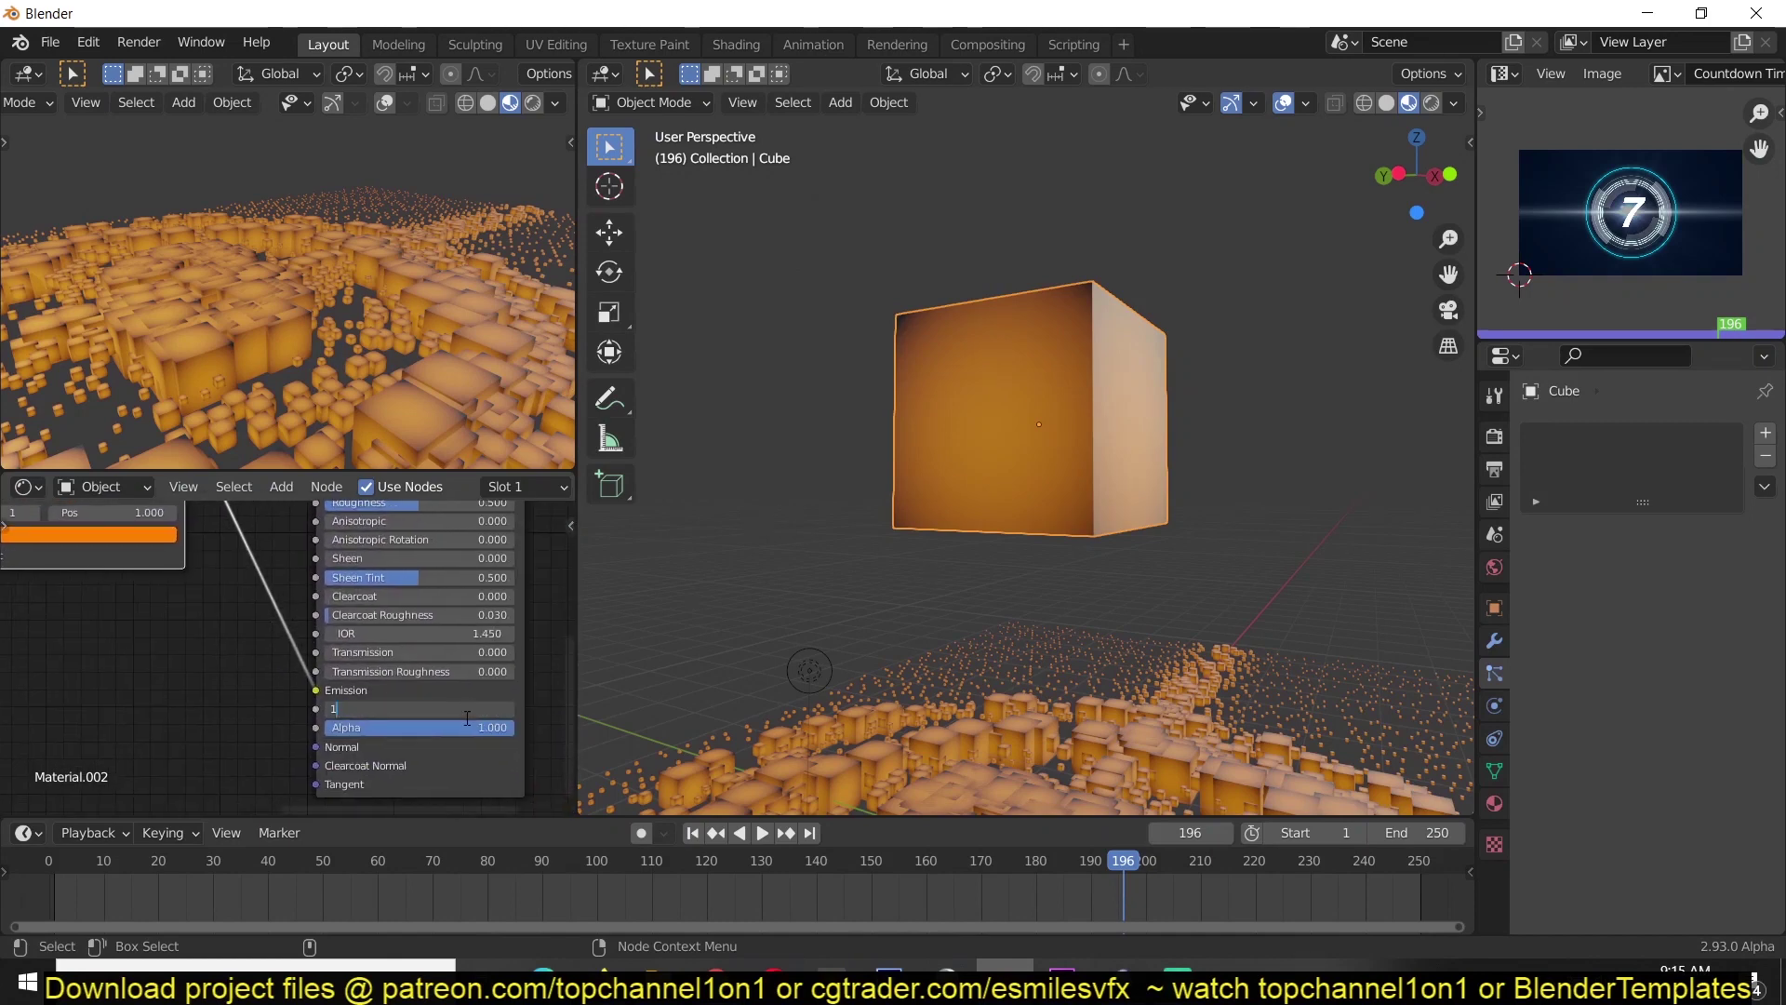
{"action": "key", "text": "Return"}
{"action": "scroll", "coordinate": [282, 645], "scroll_direction": "down", "scroll_amount": 1}
{"action": "key", "text": "BackSpace"}
{"action": "scroll", "coordinate": [199, 393], "scroll_direction": "up", "scroll_amount": 3}
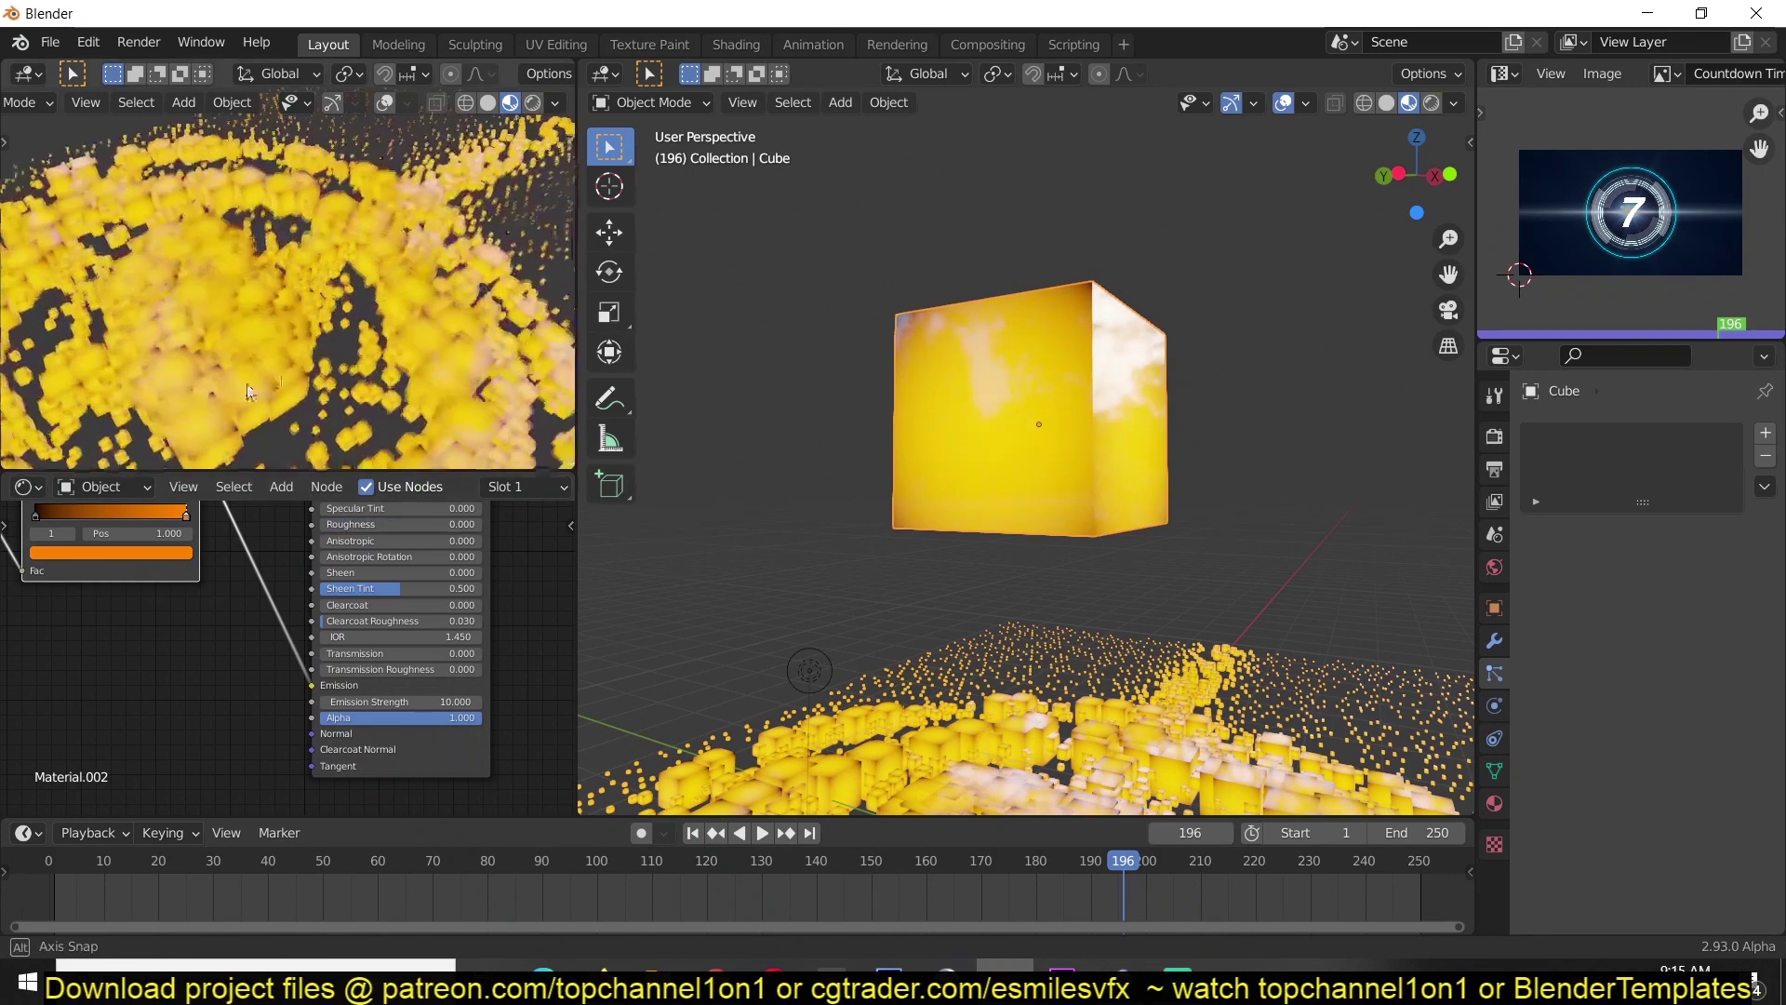
{"action": "scroll", "coordinate": [149, 364], "scroll_direction": "down", "scroll_amount": 4}
{"action": "middle_click_drag", "start_coordinate": [773, 469], "coordinate": [782, 549]}
{"action": "scroll", "coordinate": [930, 594], "scroll_direction": "down", "scroll_amount": 4}
Step: Play the countdown animation from the start to preview the particle digit
{"action": "left_click", "coordinate": [54, 889]}
{"action": "key", "text": "space"}
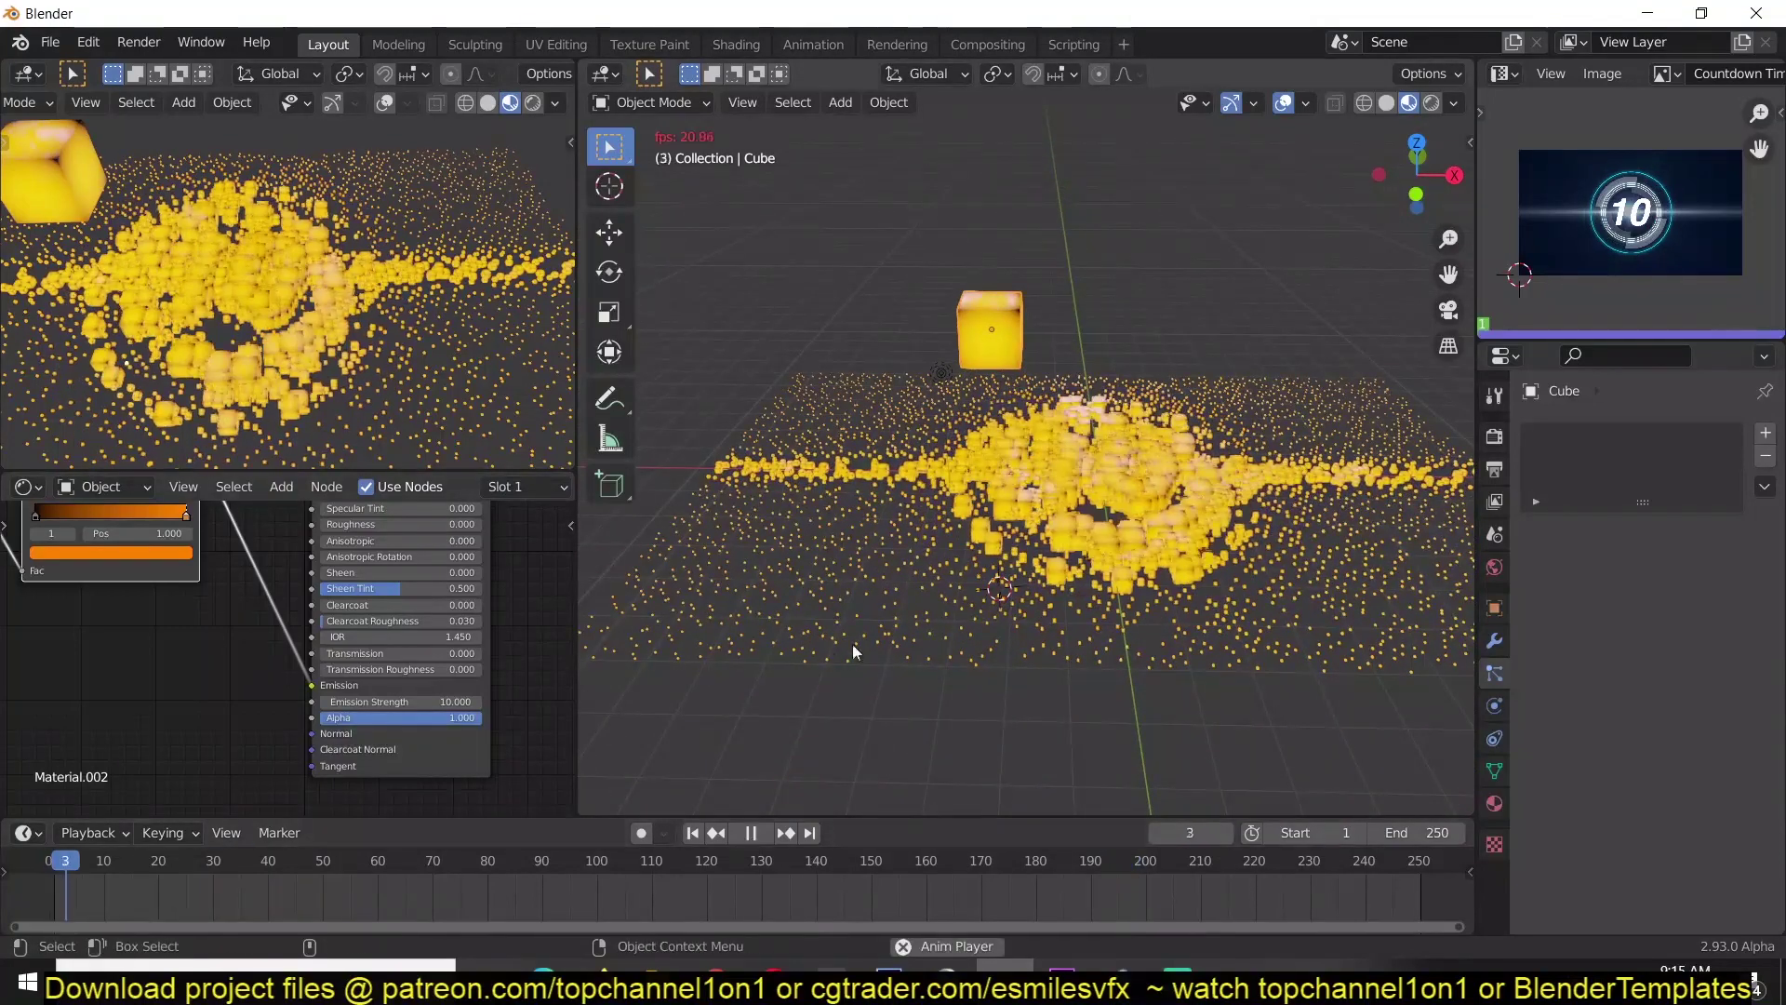
{"action": "key", "text": "space"}
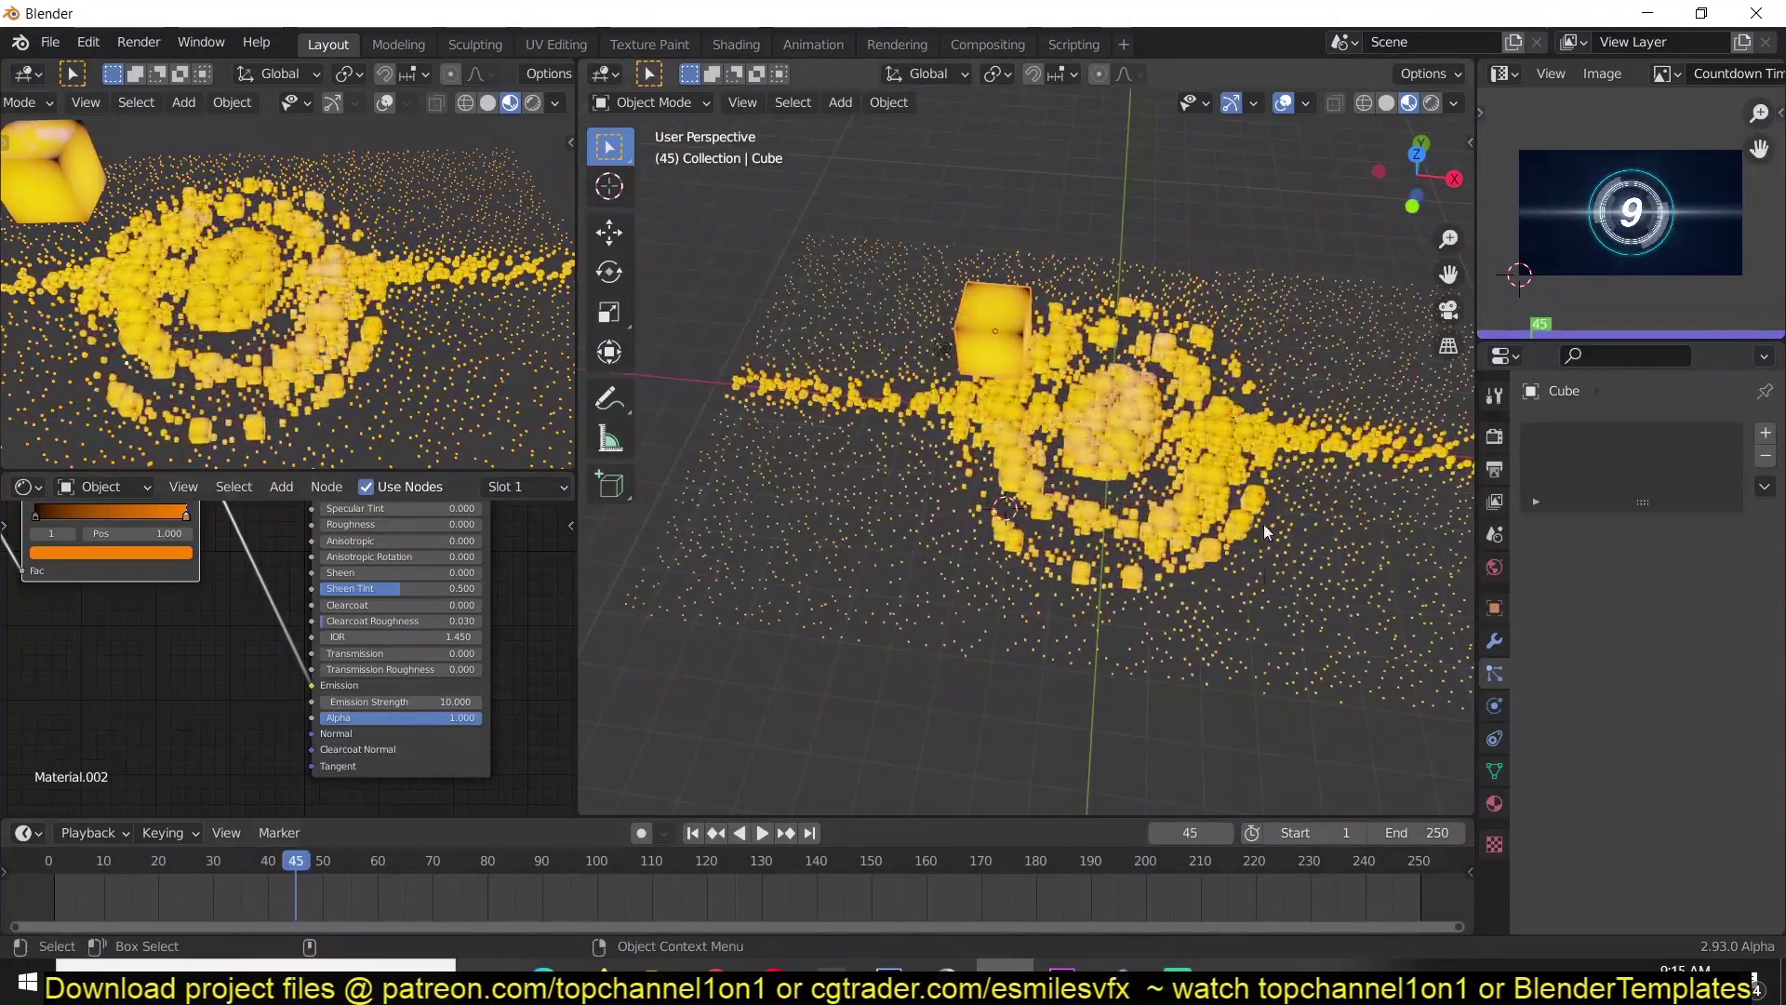
{"action": "middle_click_drag", "start_coordinate": [1265, 567], "coordinate": [1151, 605]}
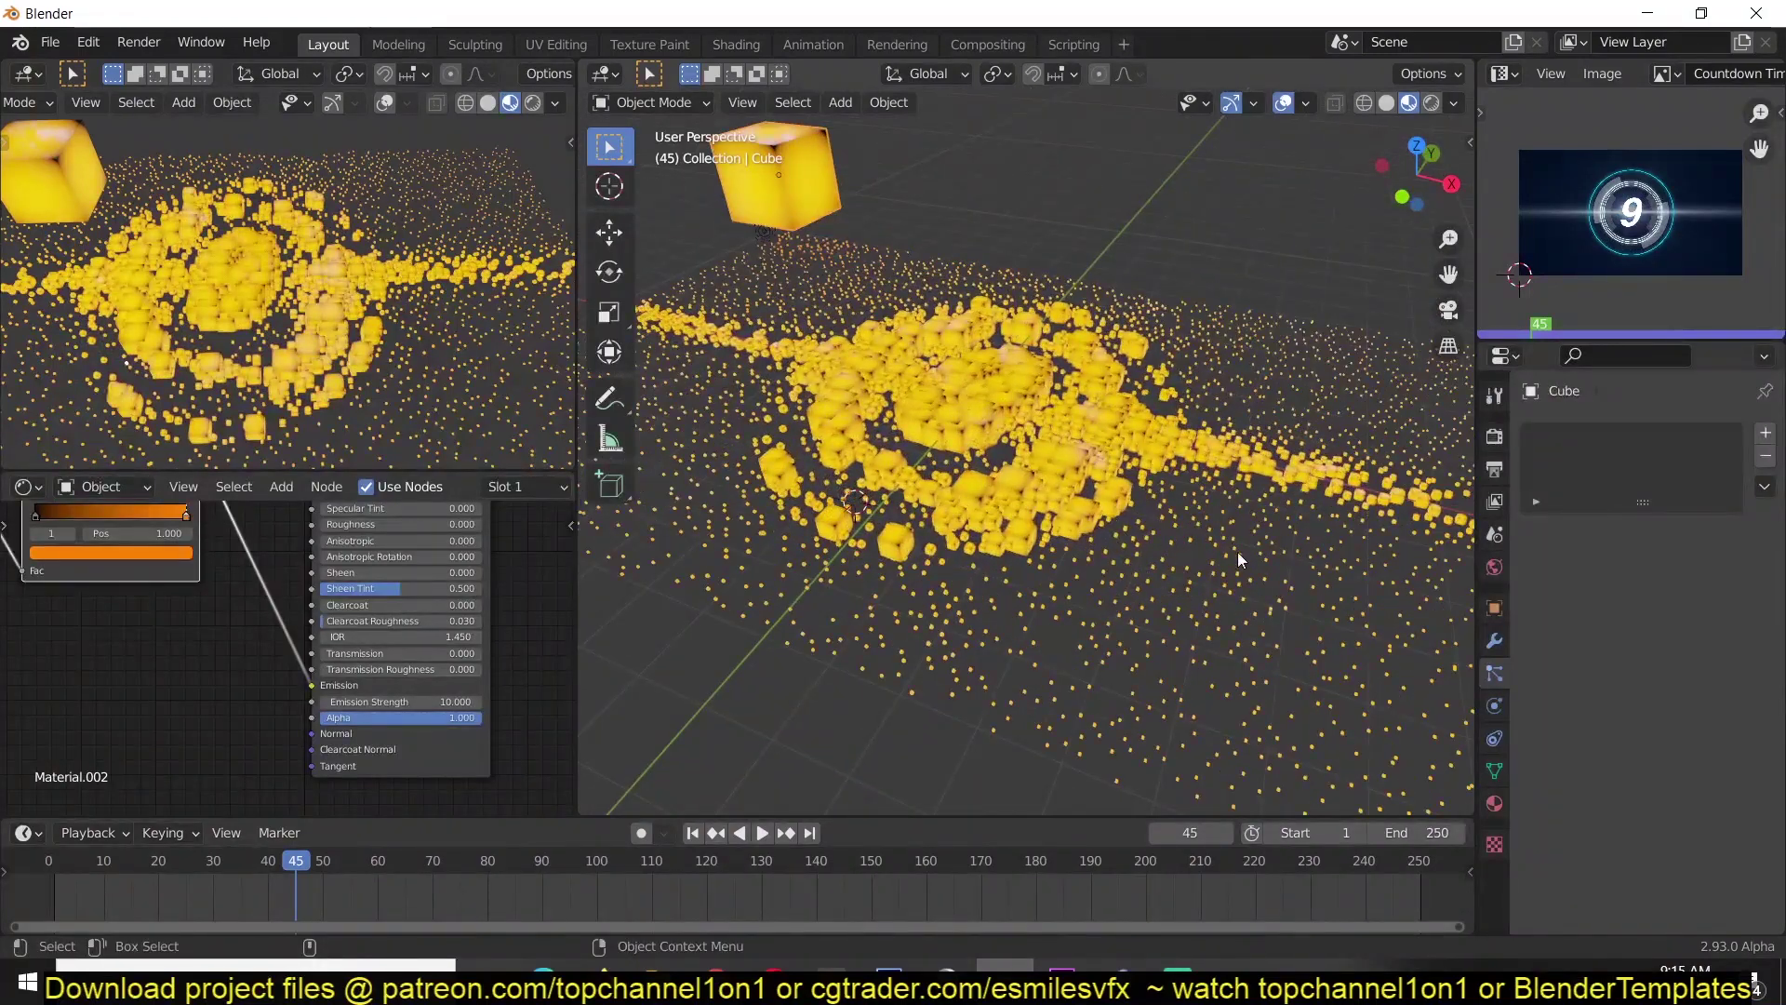
Step: Raise the plane's particle texture Contrast to 1.170
{"action": "left_click", "coordinate": [1189, 607]}
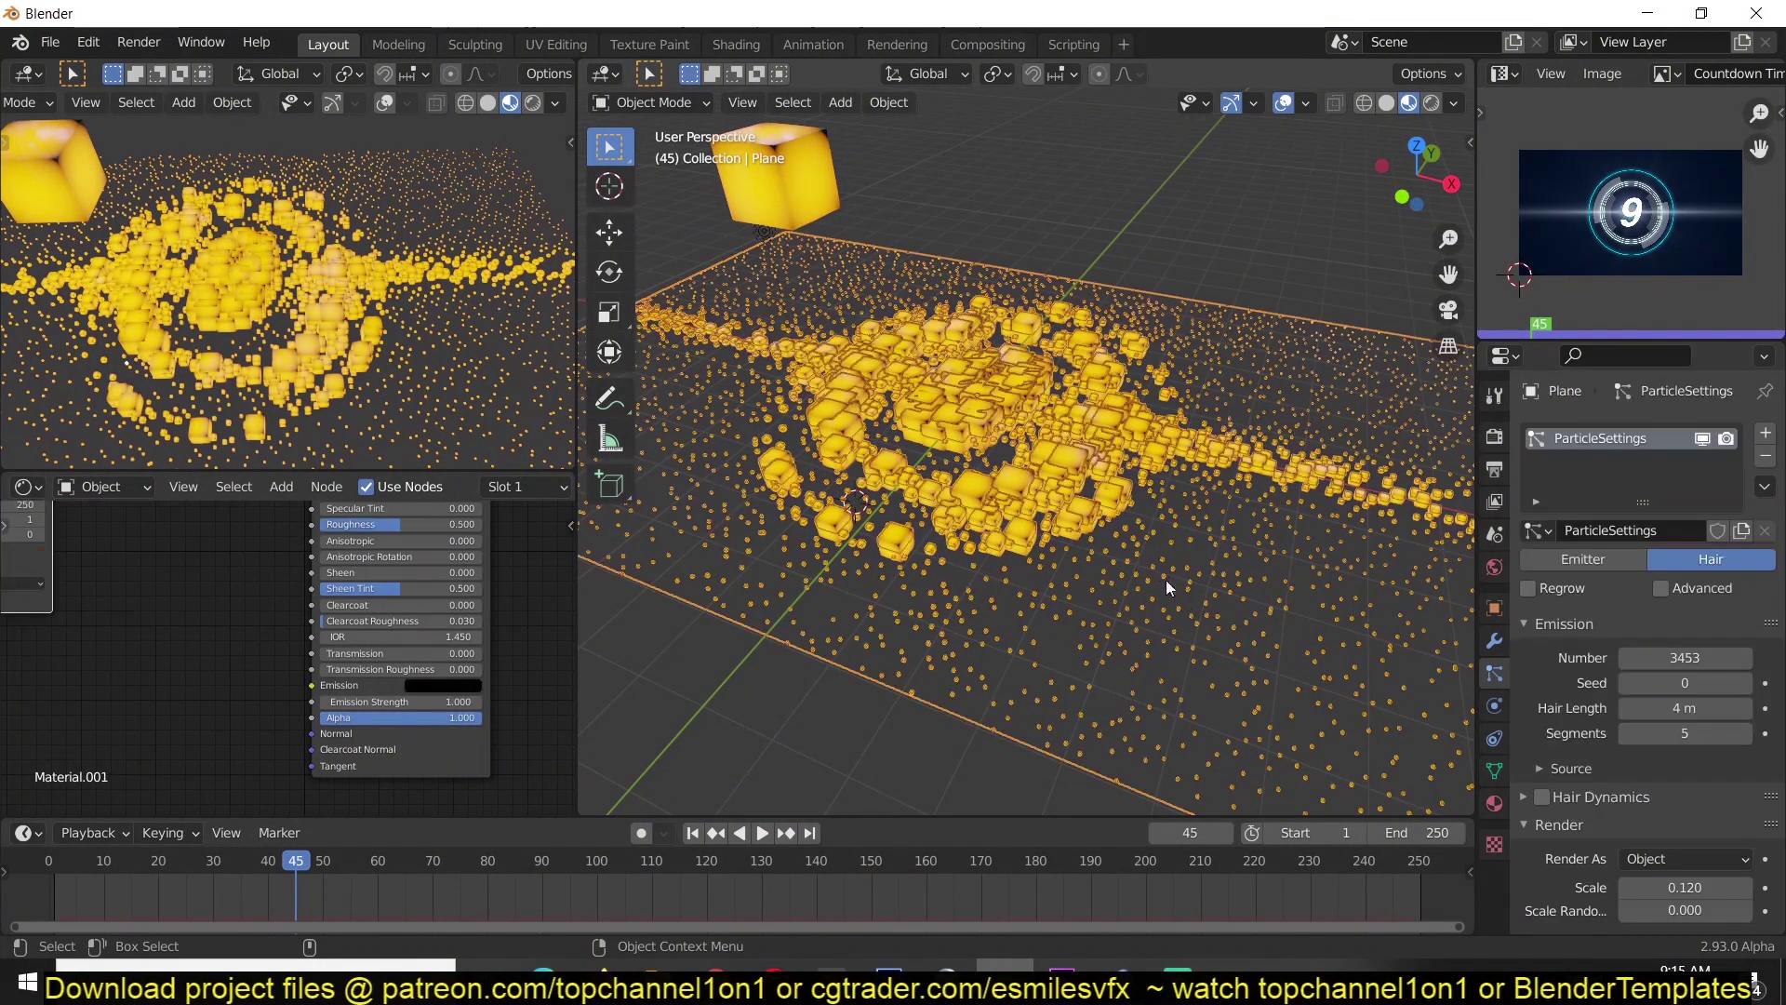
{"action": "left_click", "coordinate": [1495, 845]}
{"action": "scroll", "coordinate": [1570, 886], "scroll_direction": "down", "scroll_amount": 10}
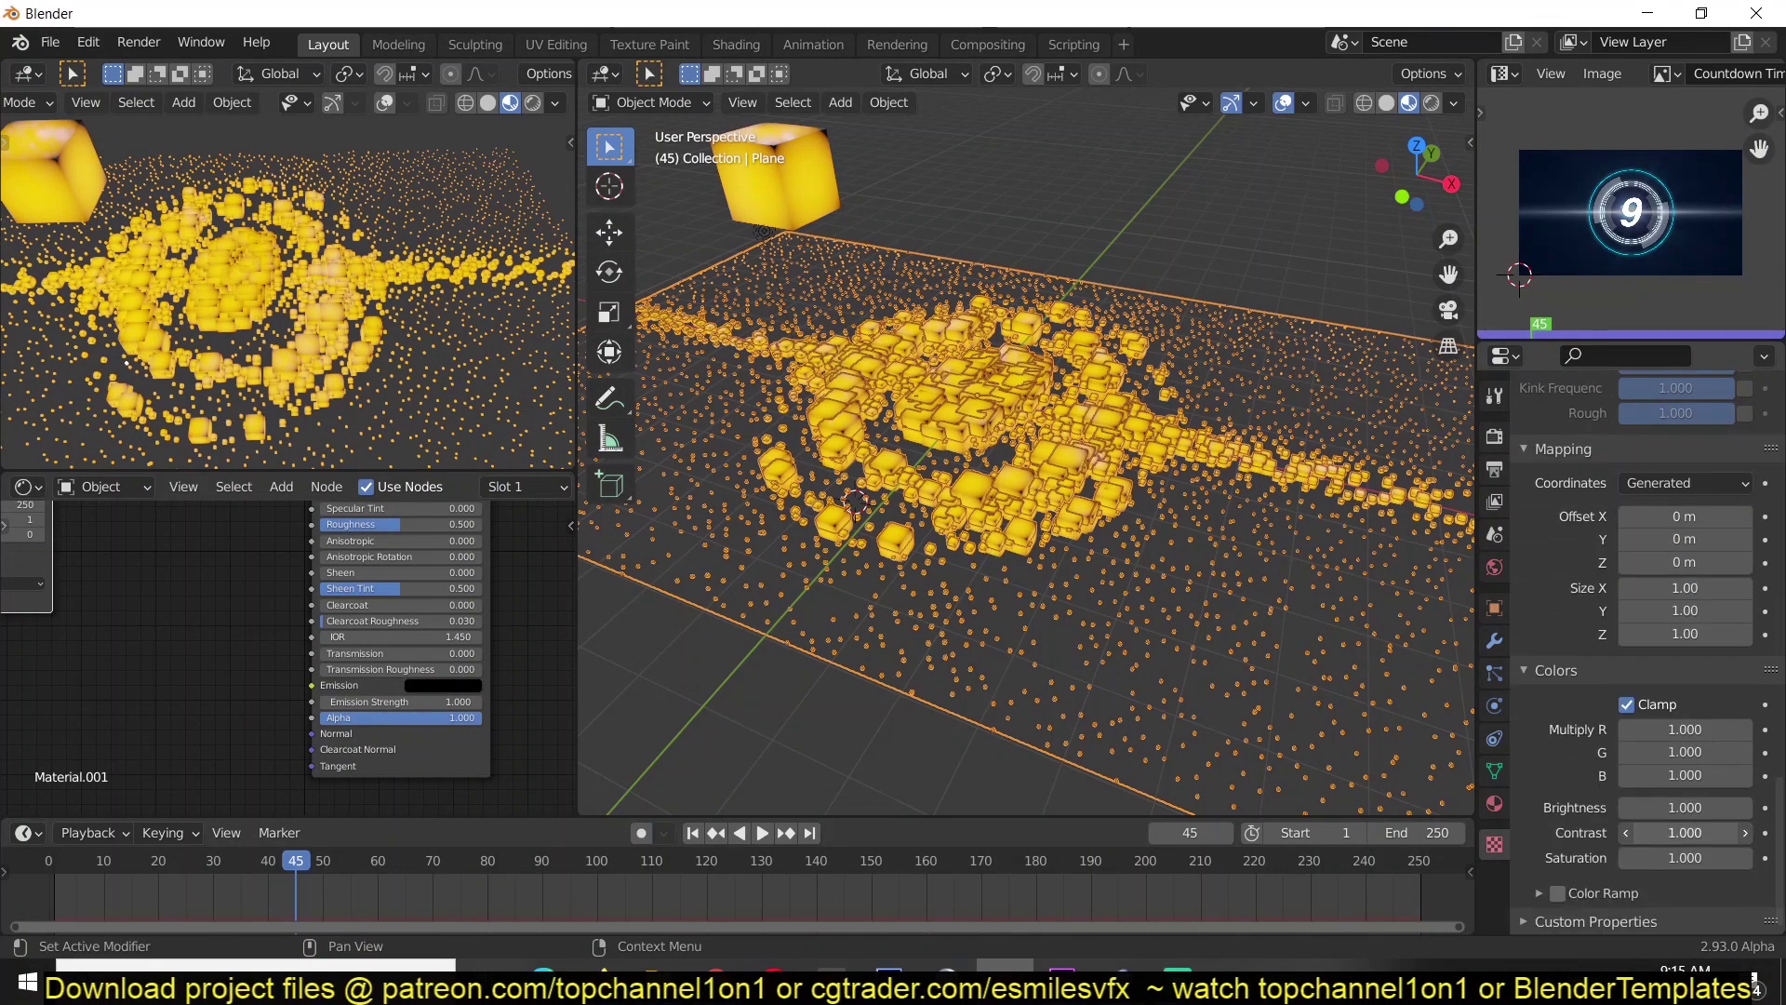
{"action": "left_click_drag", "start_coordinate": [1685, 833], "coordinate": [1740, 833]}
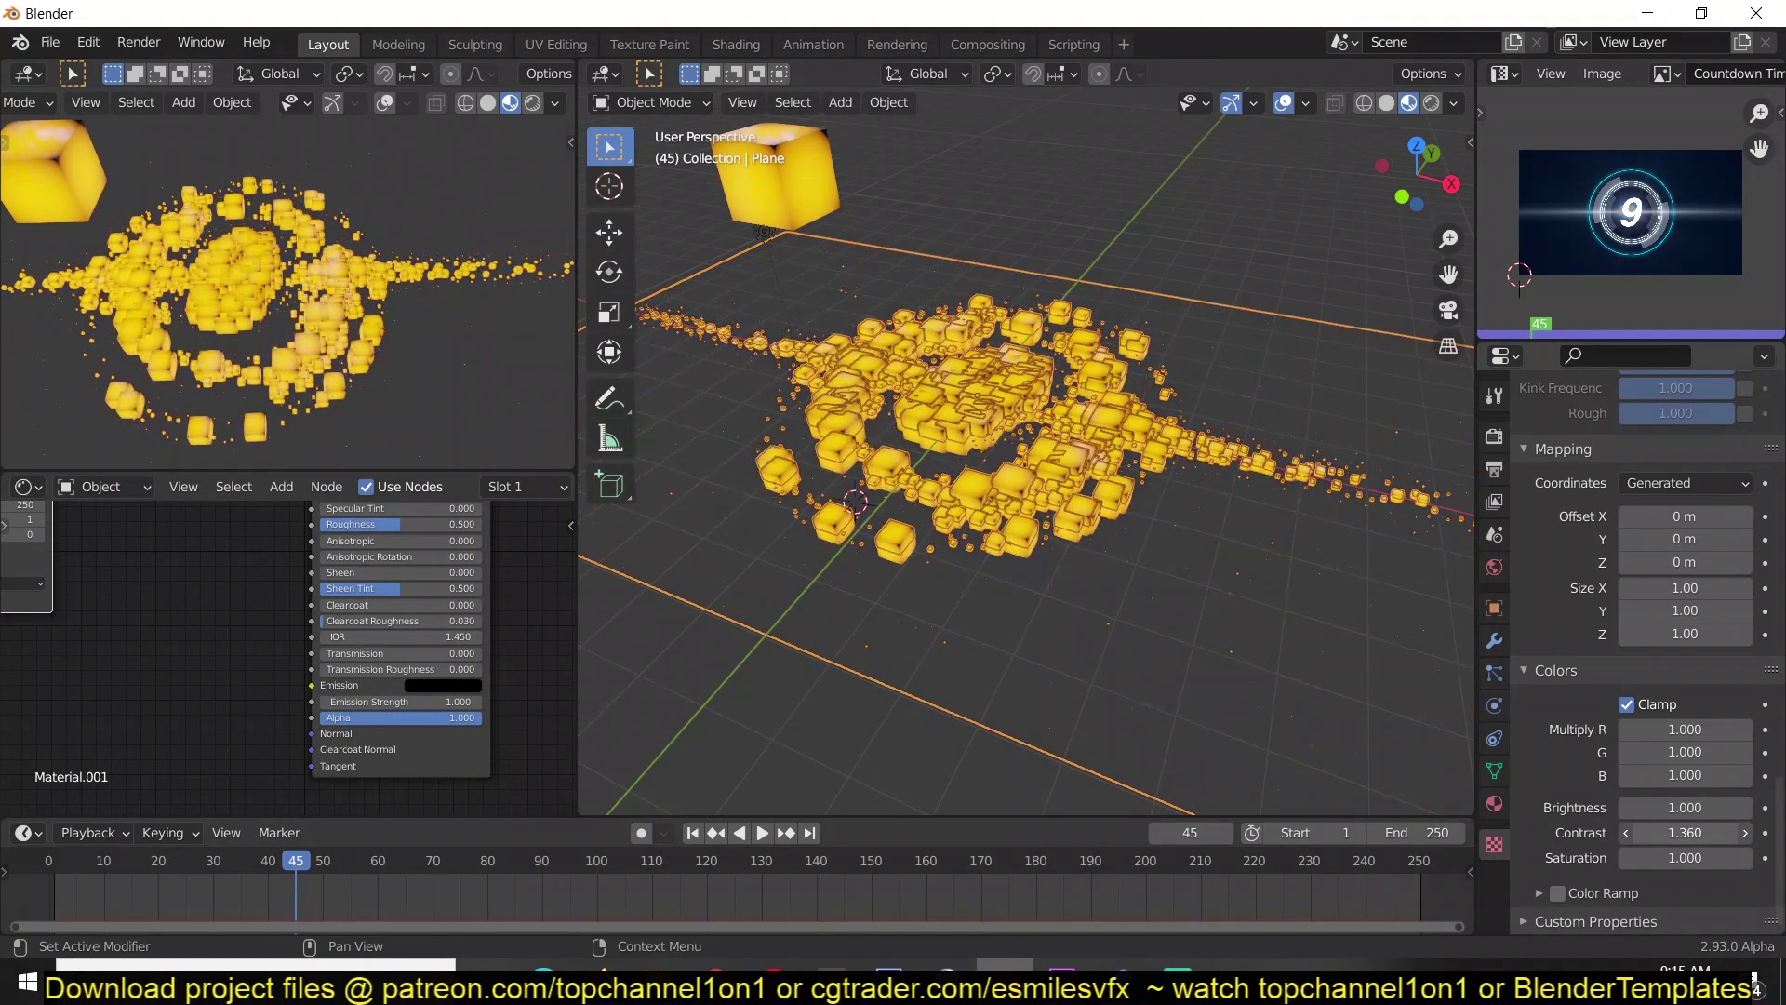
{"action": "left_click_drag", "start_coordinate": [1685, 832], "coordinate": [1689, 833]}
{"action": "middle_click_drag", "start_coordinate": [1001, 641], "coordinate": [907, 566]}
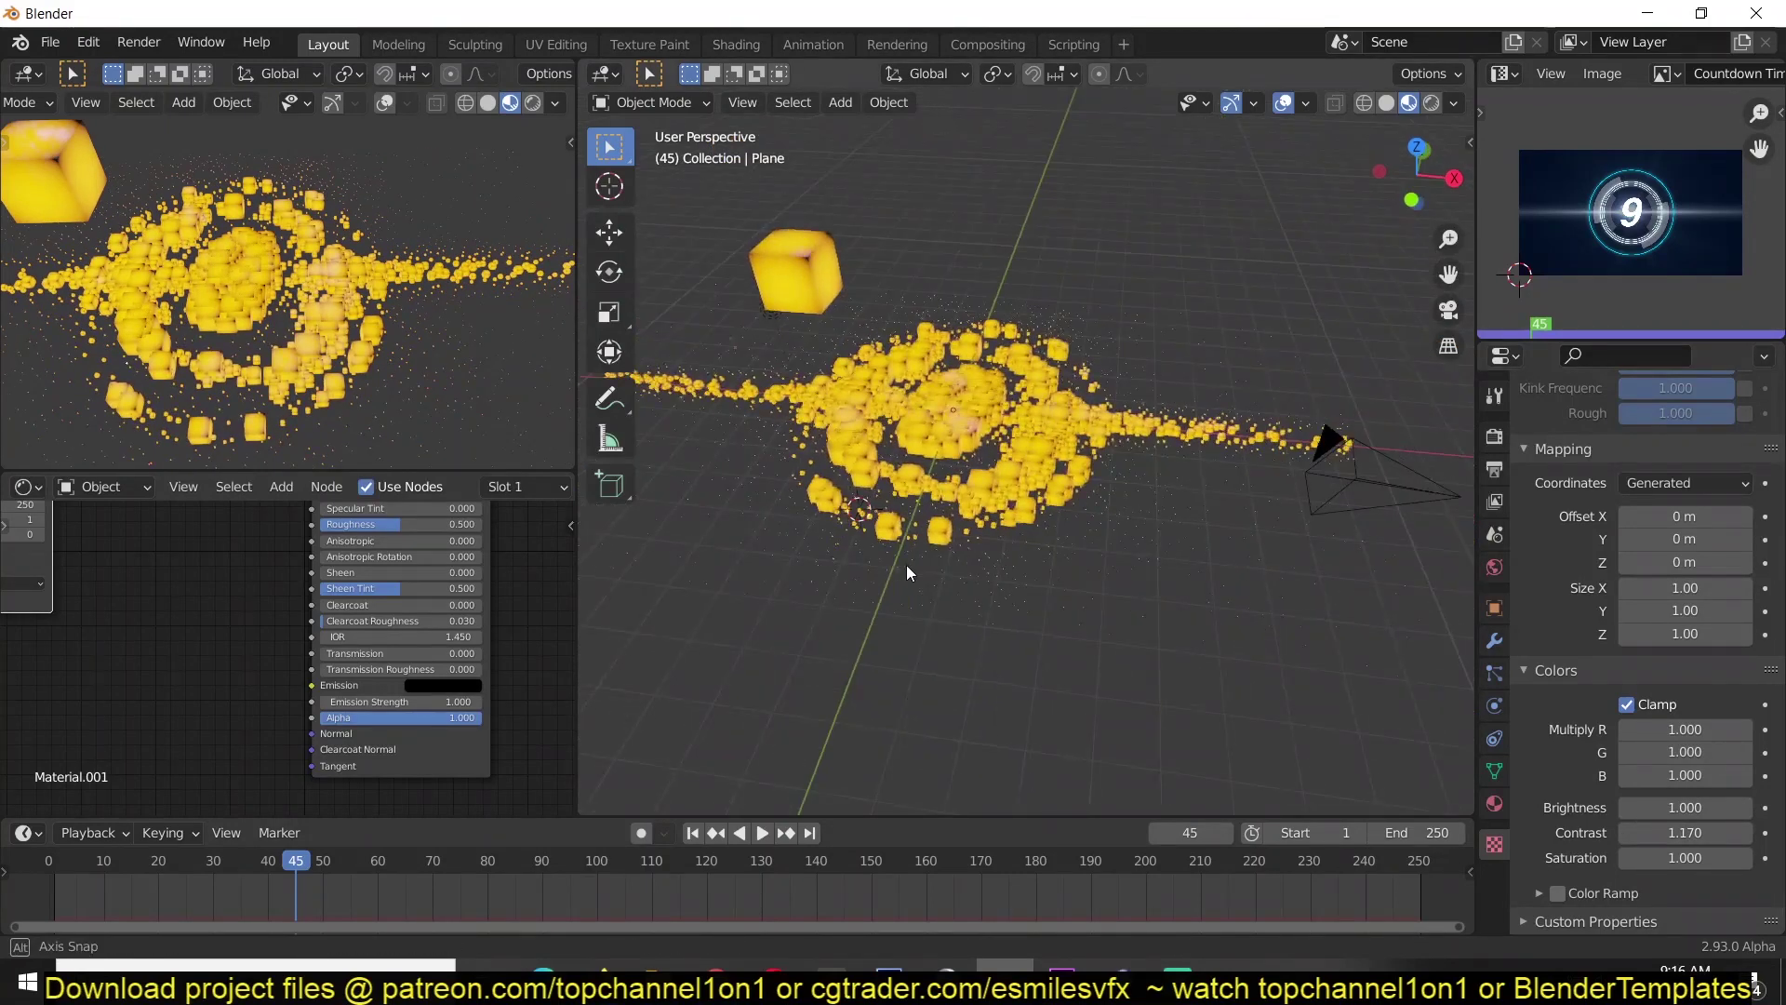
Step: Enable Bloom and show the second viewport in Rendered shading
{"action": "left_click", "coordinate": [1494, 434]}
{"action": "left_click", "coordinate": [1542, 531]}
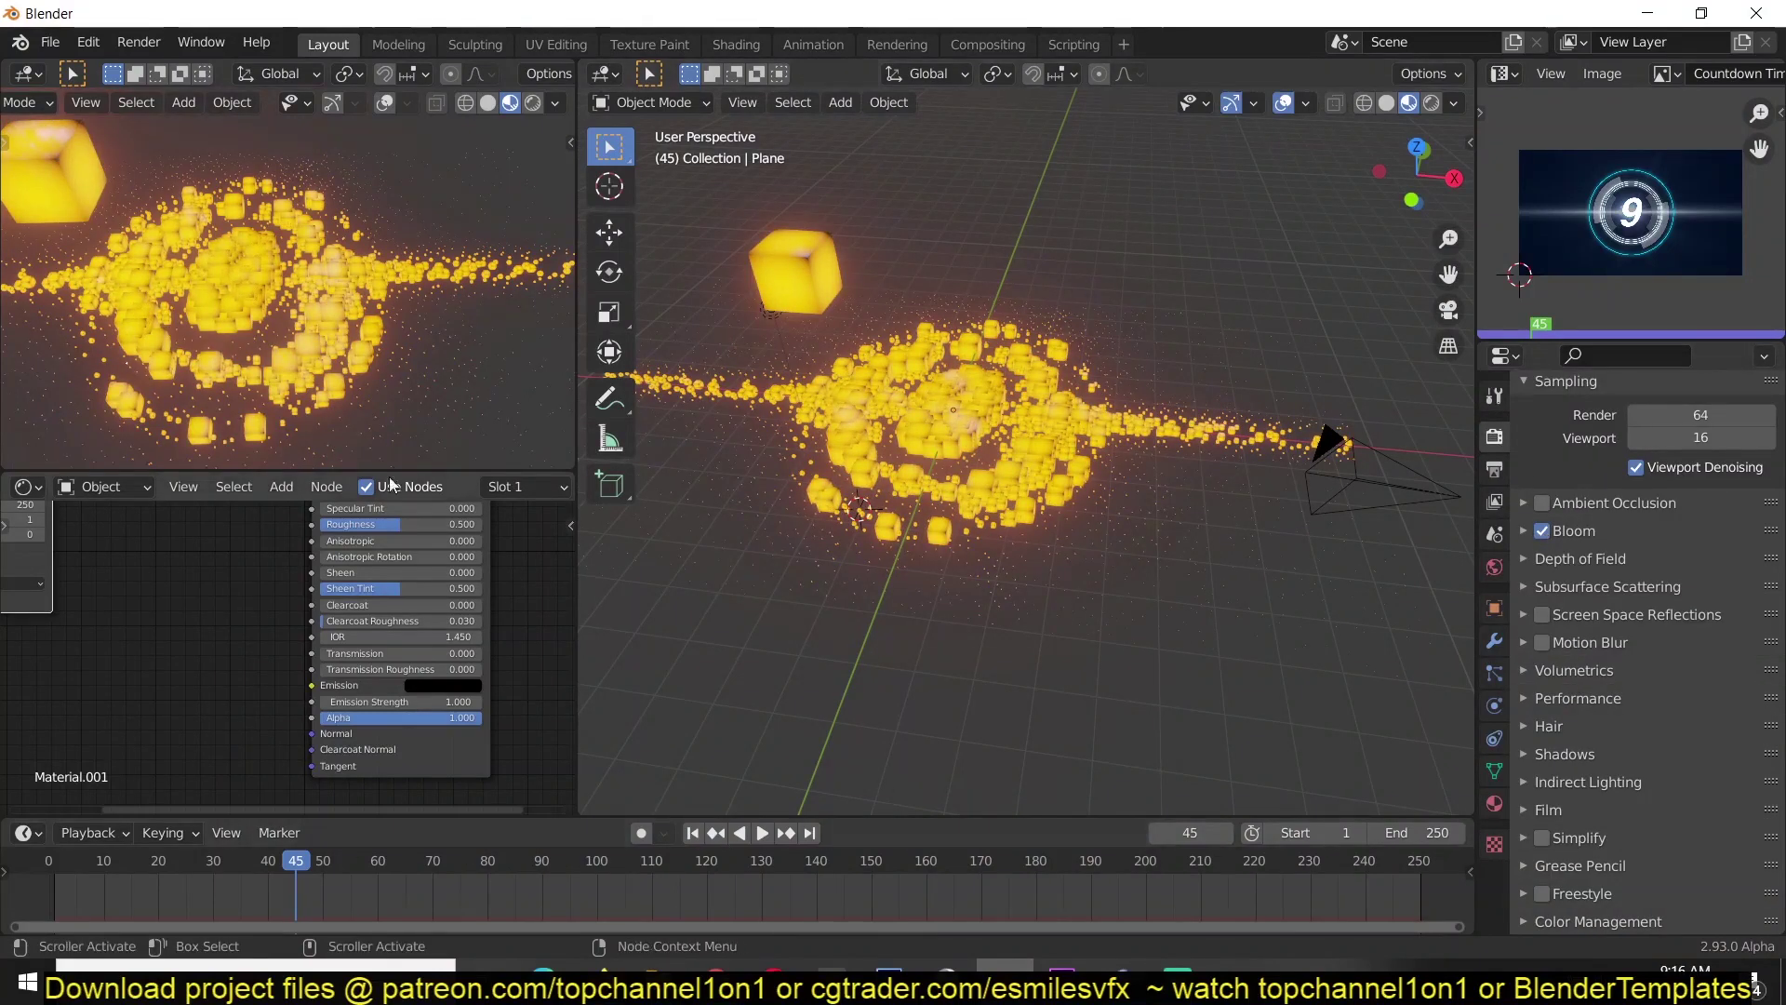
{"action": "middle_click_drag", "start_coordinate": [443, 410], "coordinate": [389, 338]}
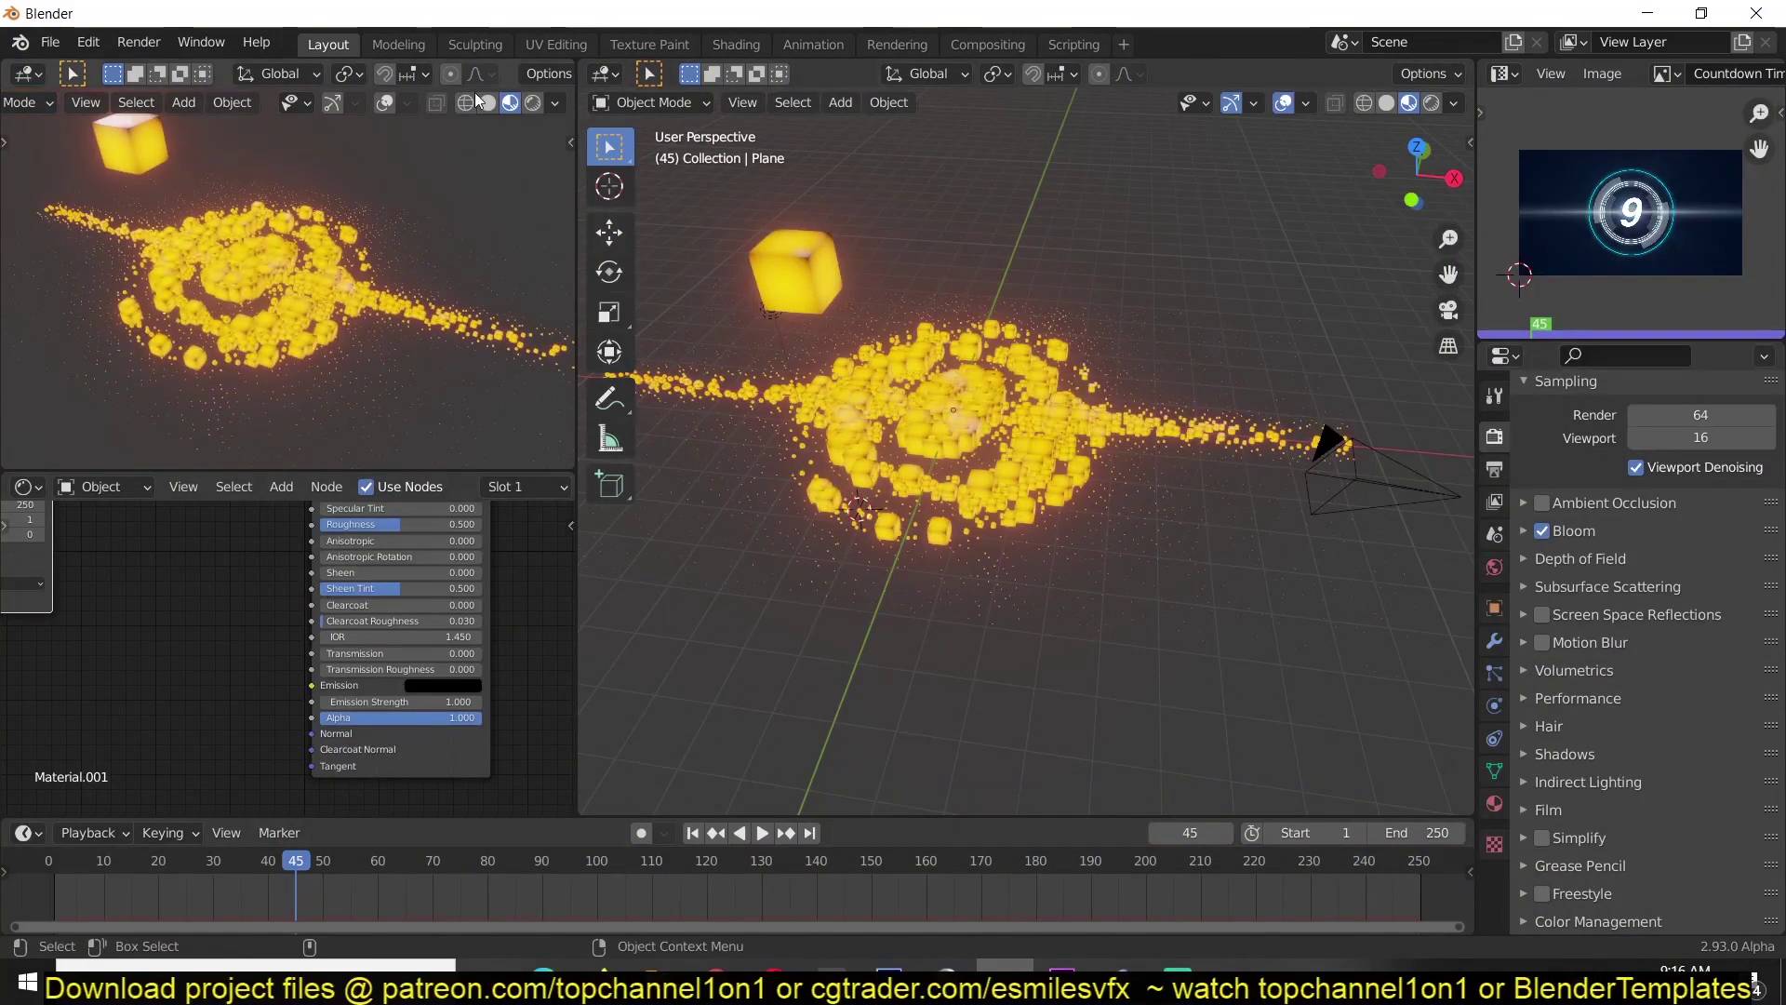
{"action": "left_click", "coordinate": [532, 104]}
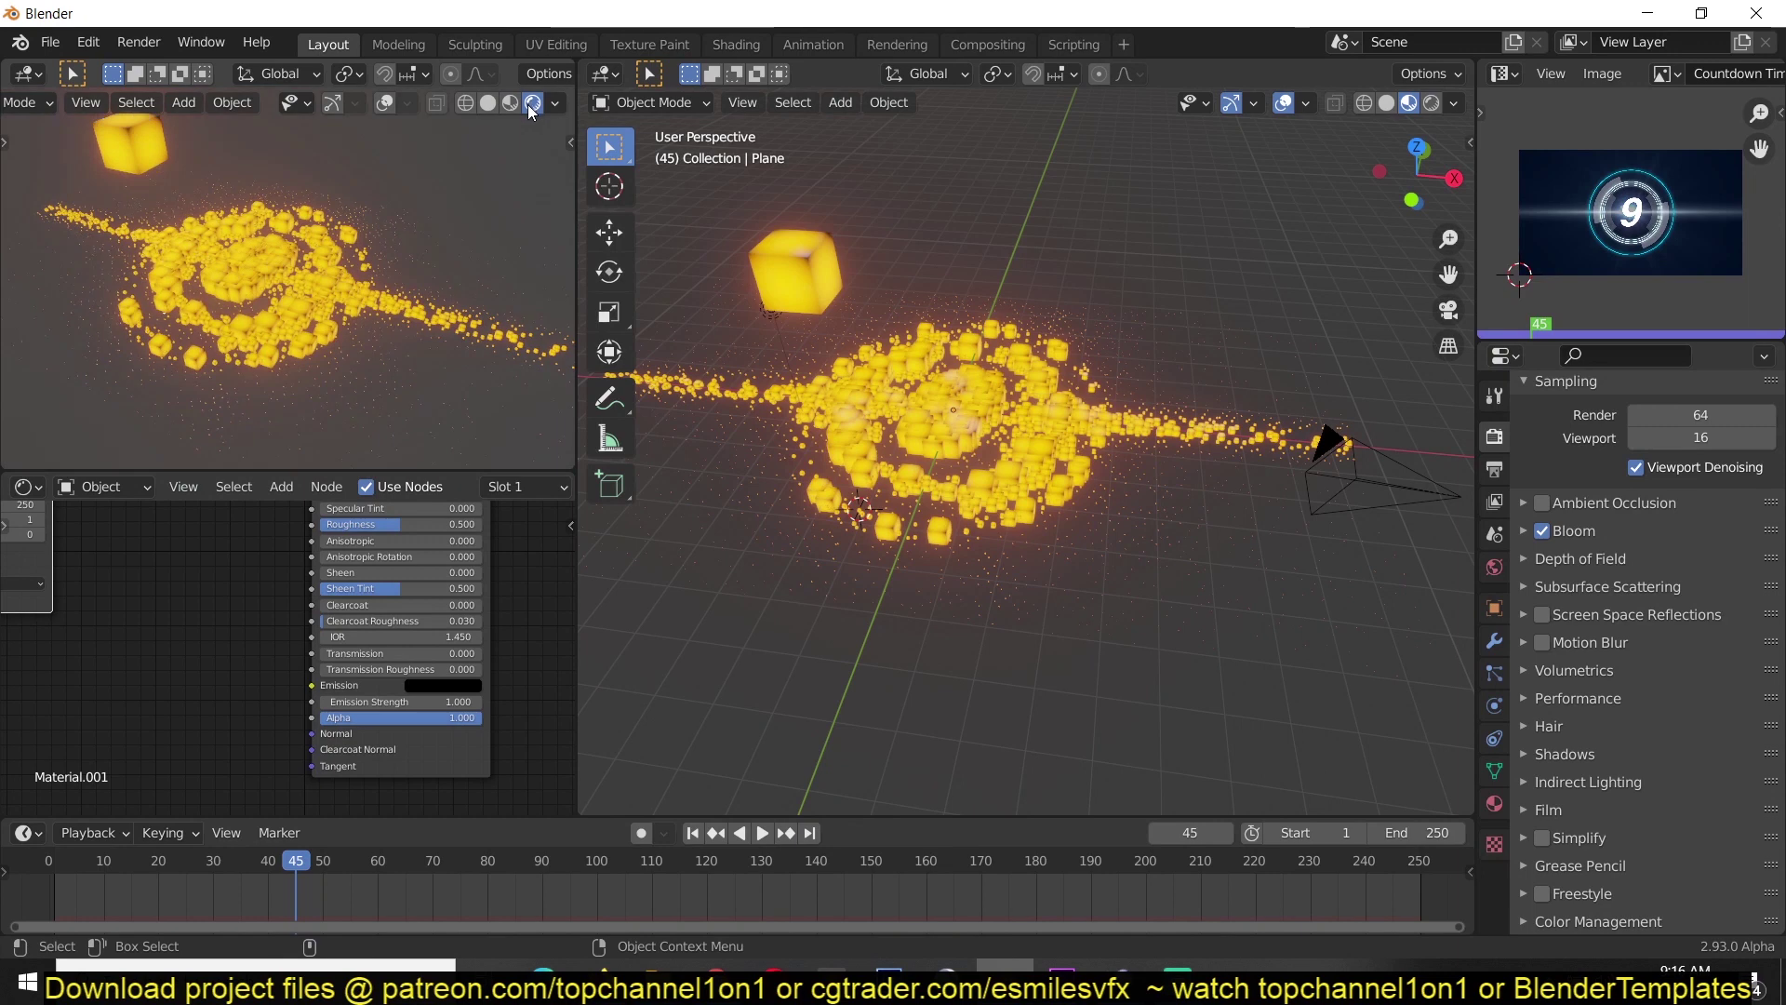
Step: Set the World background Strength to 0, play the countdown, and select the plane
{"action": "left_click", "coordinate": [1494, 567]}
{"action": "left_click_drag", "start_coordinate": [1680, 615], "coordinate": [1582, 615]}
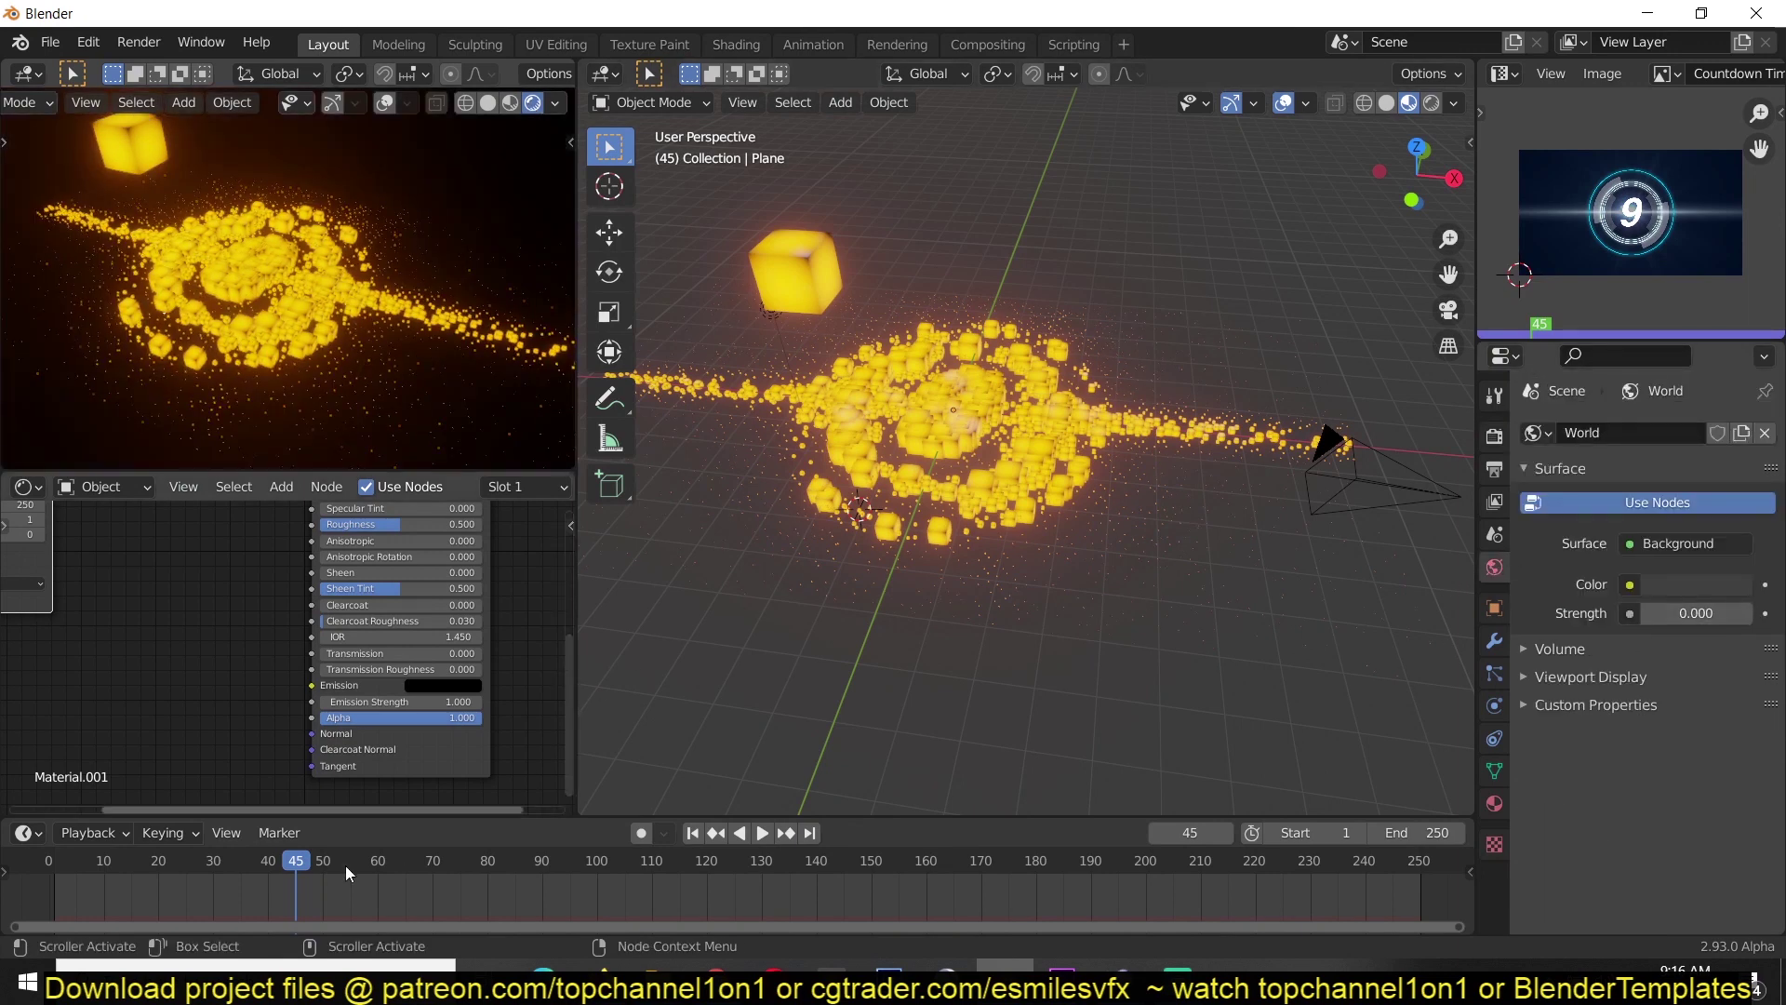
{"action": "left_click", "coordinate": [61, 895]}
{"action": "key", "text": "space"}
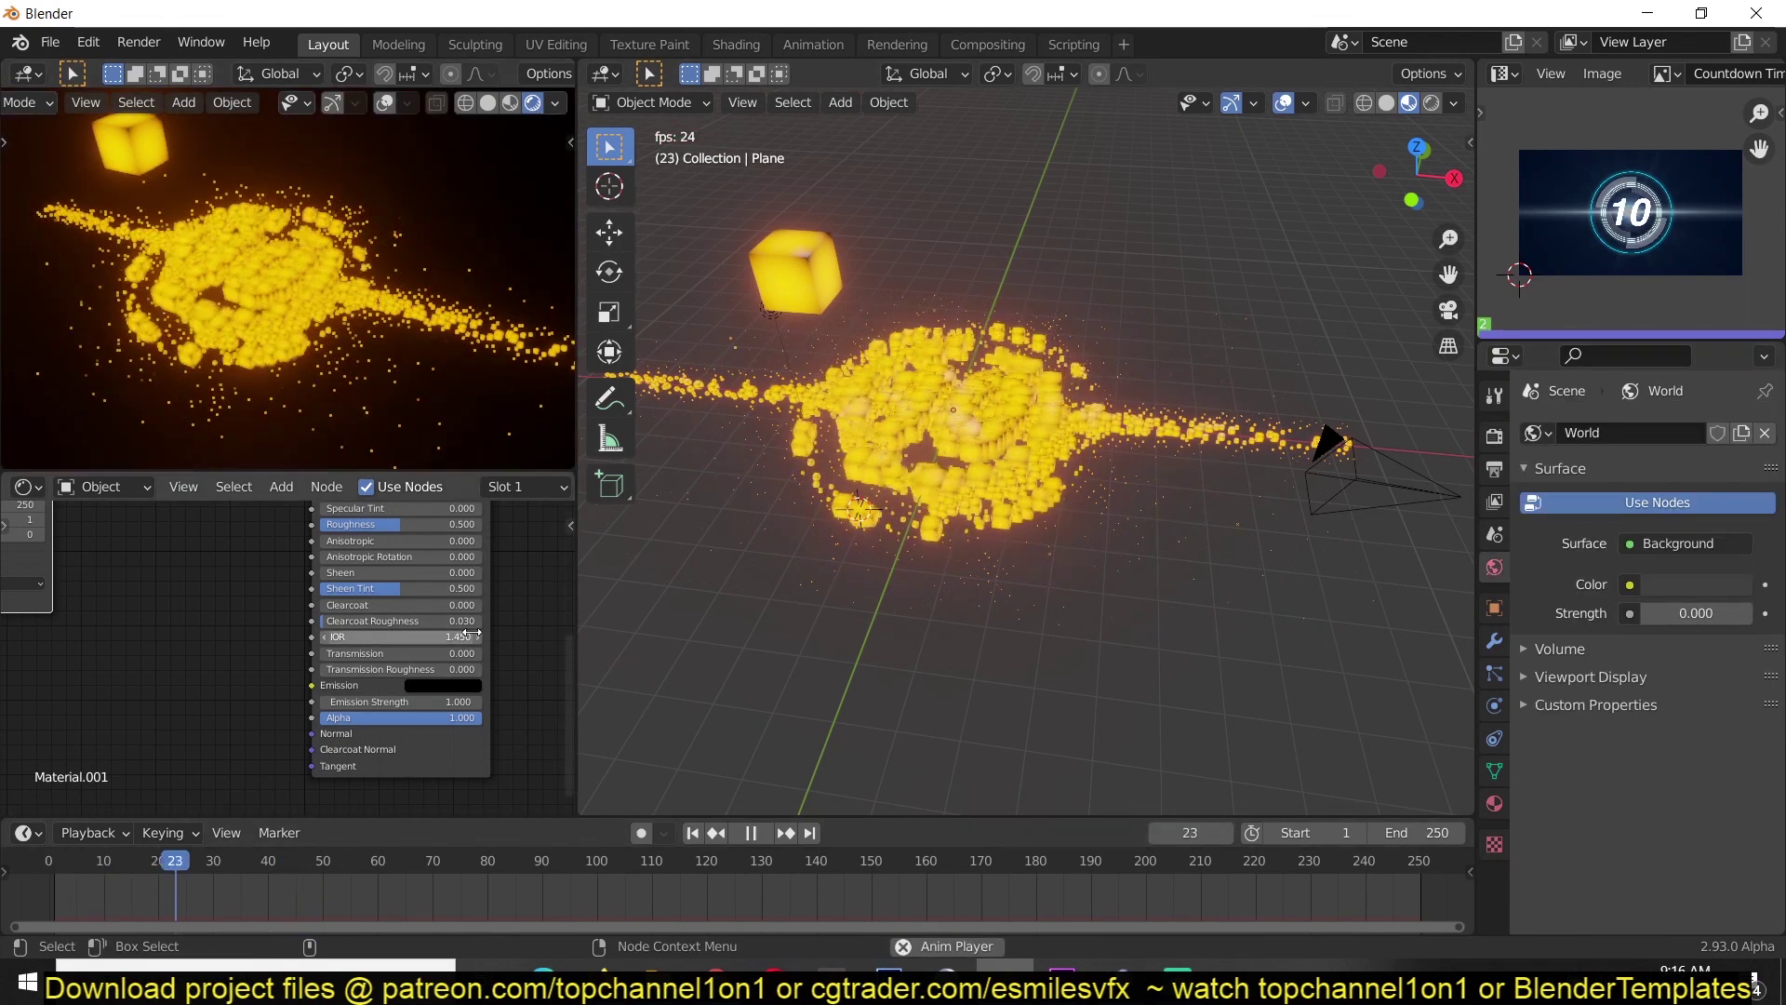
{"action": "key", "text": "space"}
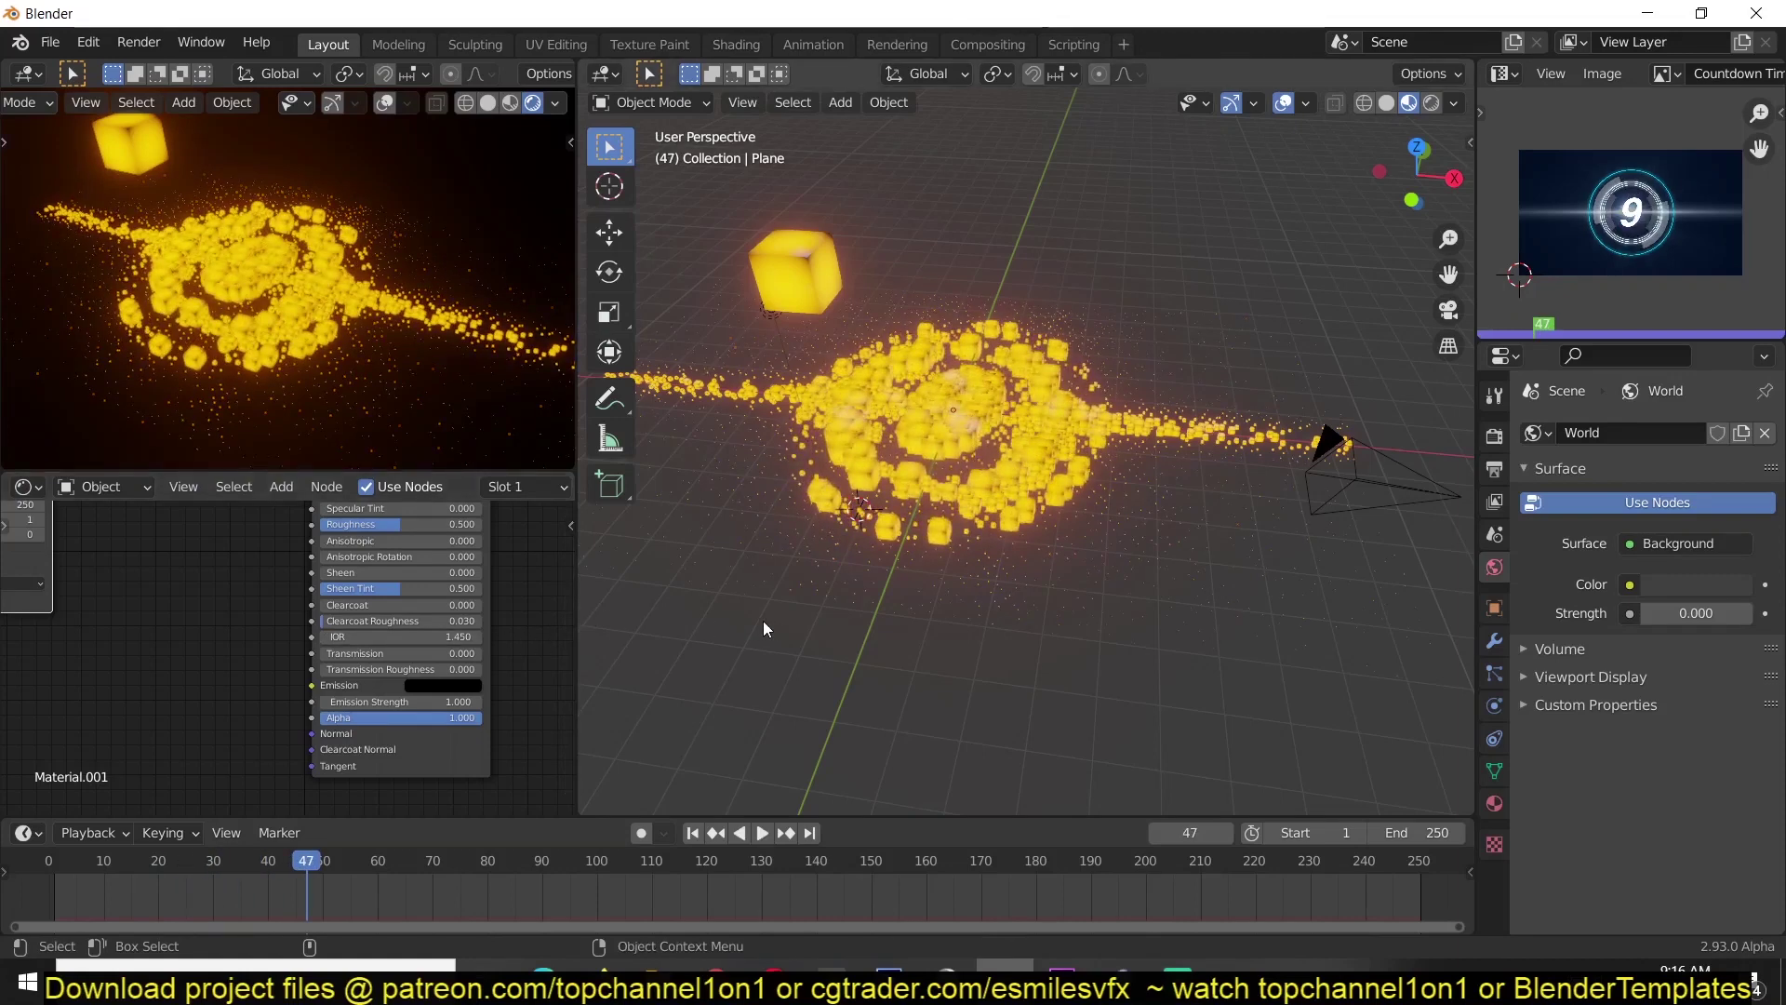
{"action": "left_click", "coordinate": [1042, 539]}
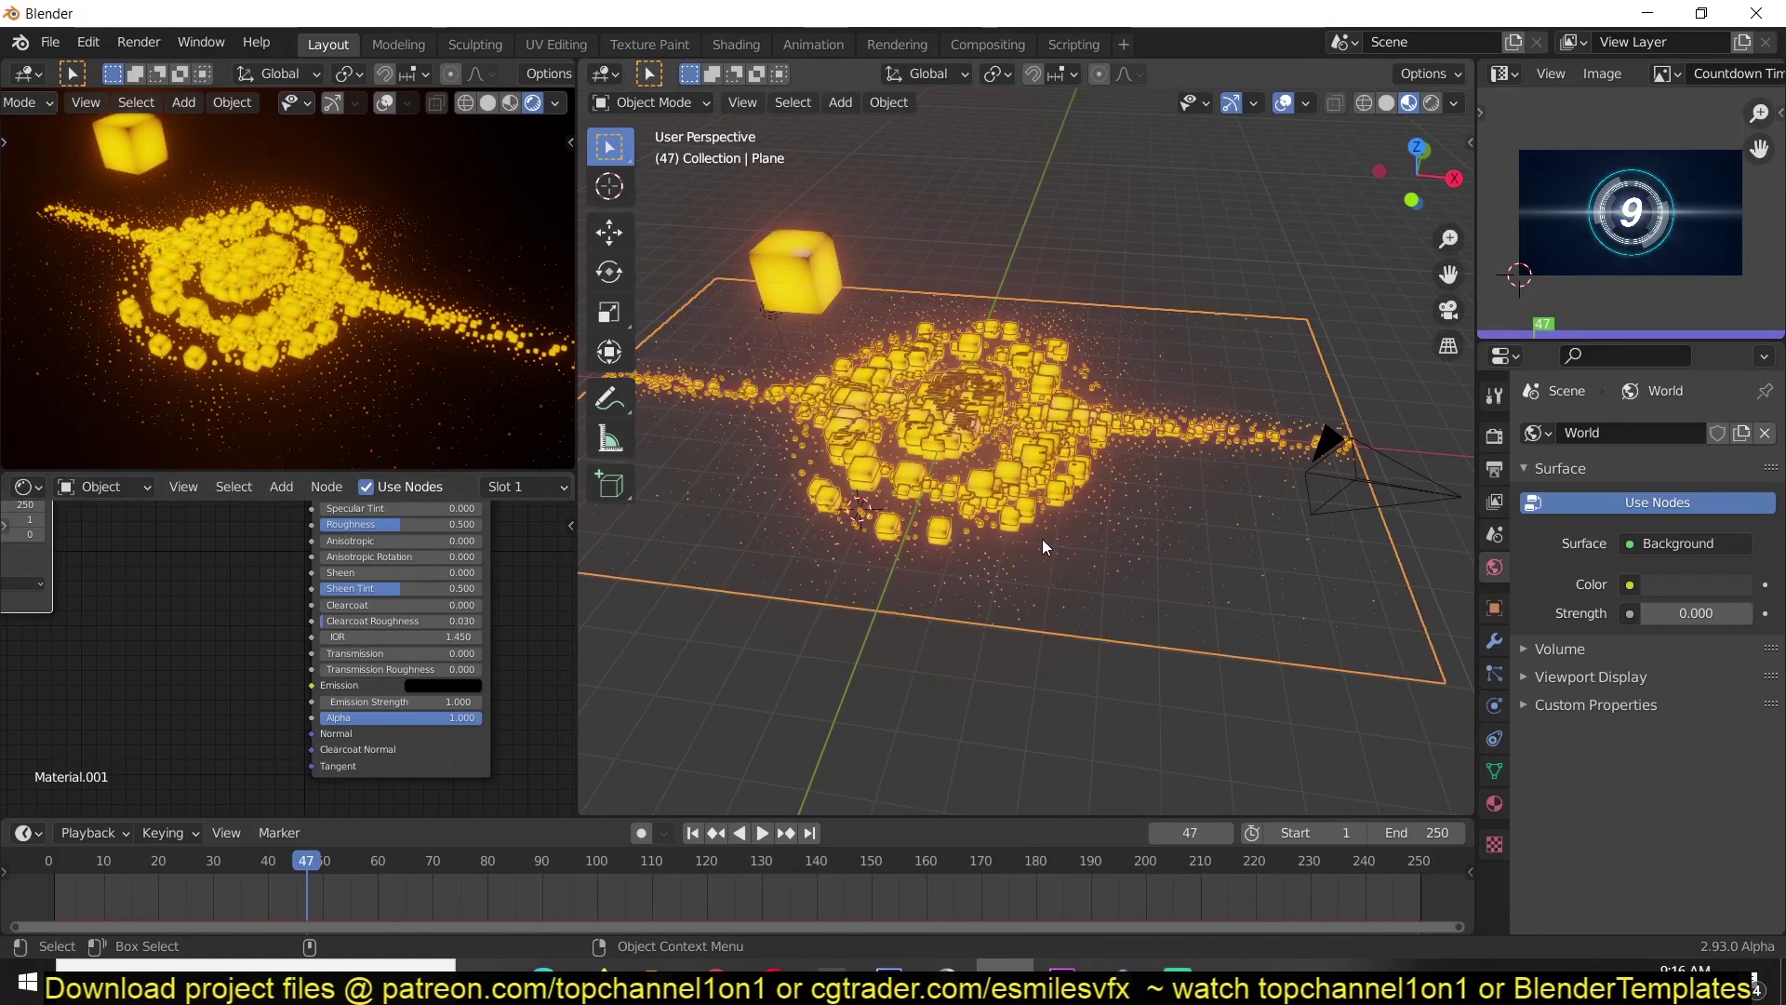
Step: Subdivide the plane's mesh three times in Edit Mode
{"action": "key", "text": "Tab"}
{"action": "right_click", "coordinate": [1078, 419]}
{"action": "left_click", "coordinate": [1077, 419]}
{"action": "right_click", "coordinate": [1077, 419]}
{"action": "left_click", "coordinate": [1077, 419]}
{"action": "right_click", "coordinate": [1077, 419]}
{"action": "left_click", "coordinate": [1078, 419]}
{"action": "key", "text": "Tab"}
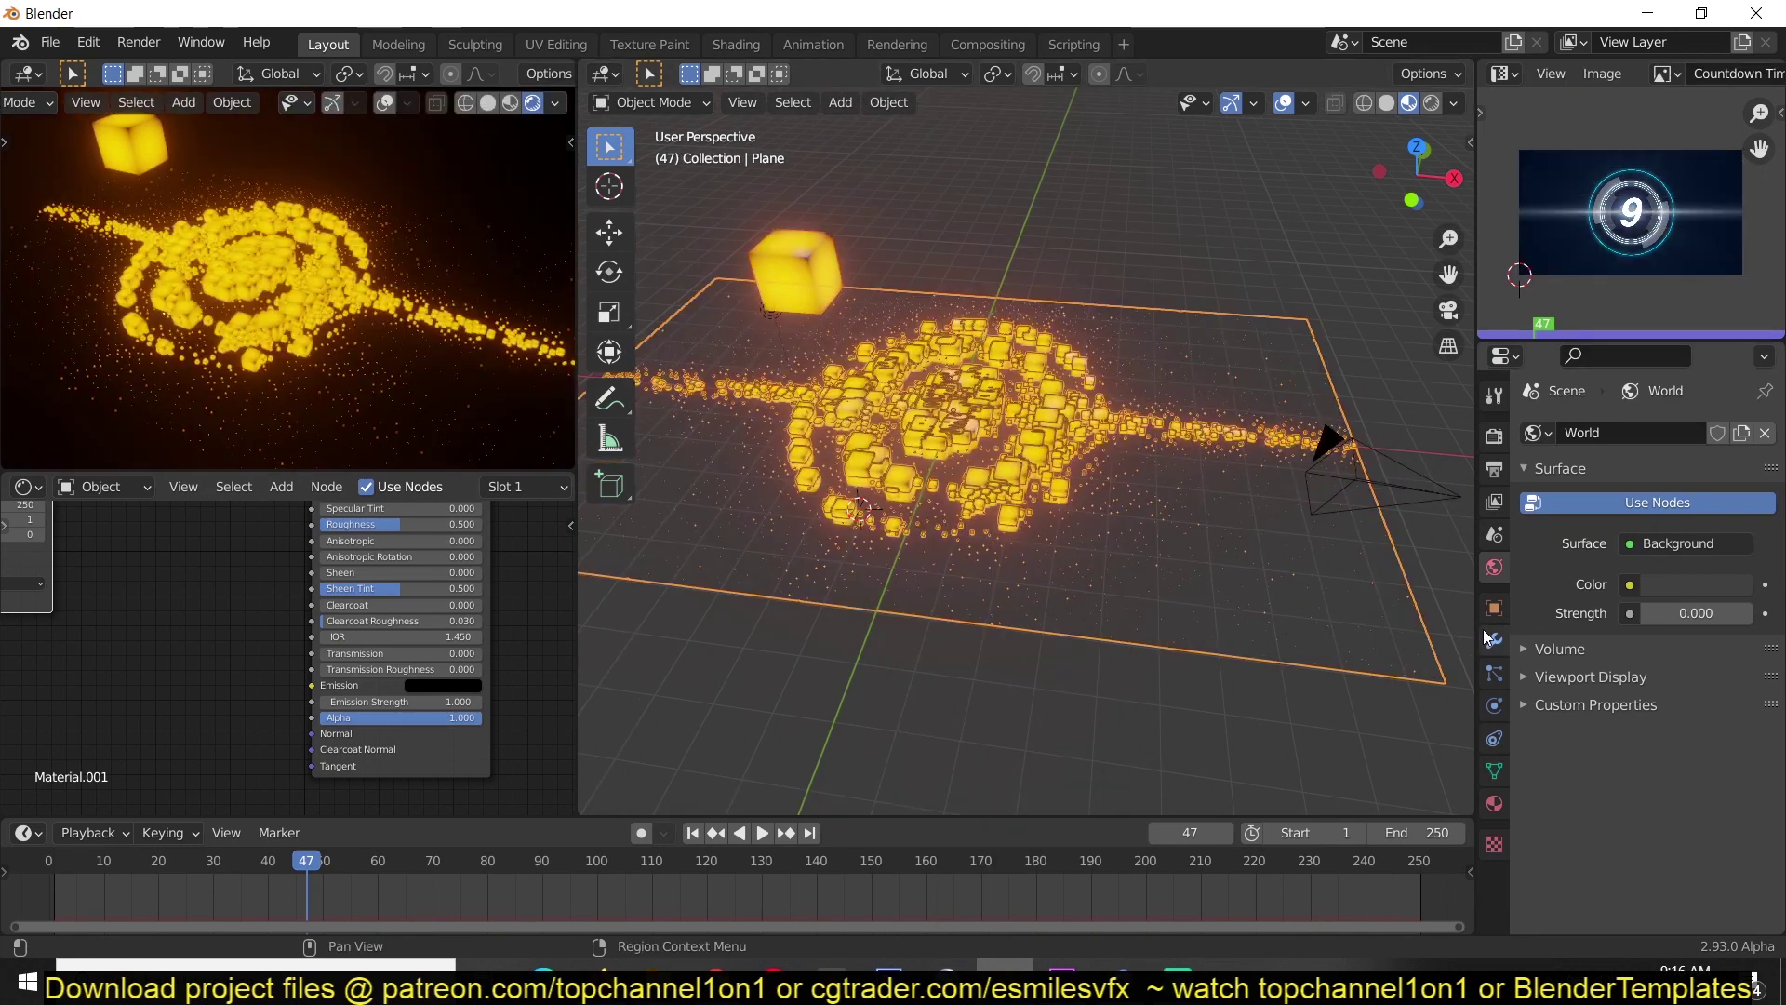
Step: Add a Multires modifier, move it to the top of the stack, and subdivide linearly to level 4
{"action": "left_click", "coordinate": [1493, 640]}
{"action": "left_click", "coordinate": [1666, 430]}
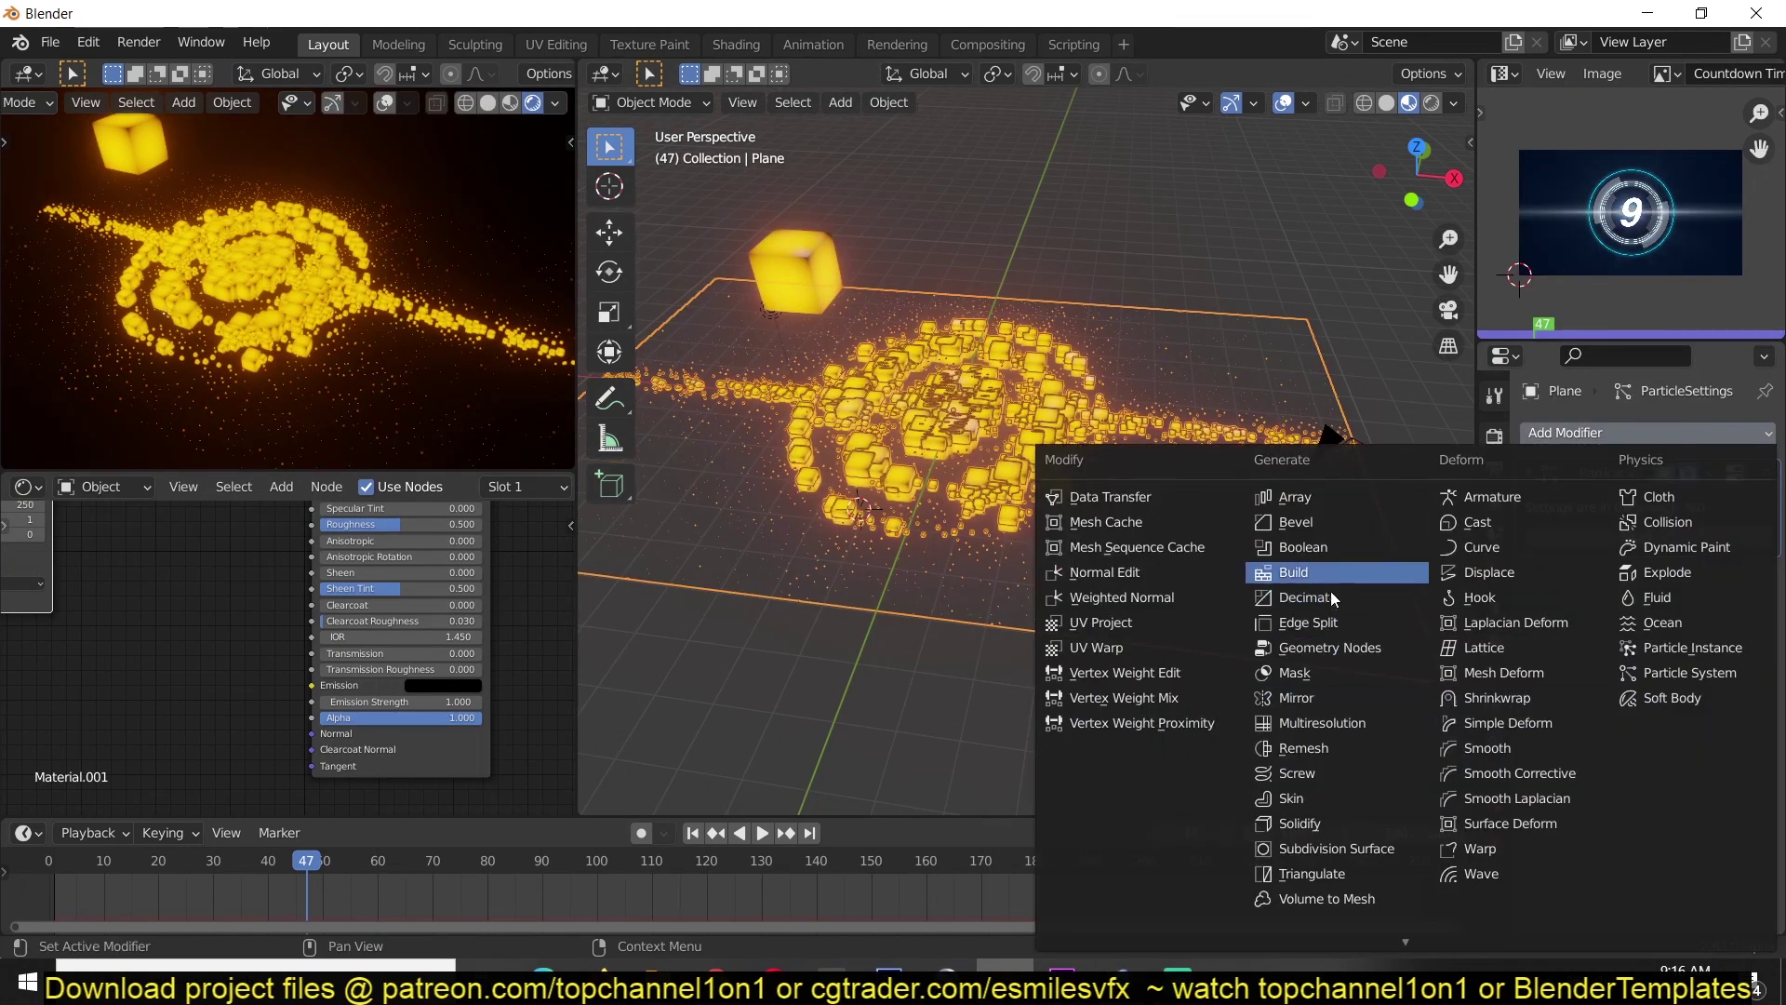
{"action": "left_click", "coordinate": [1345, 723]}
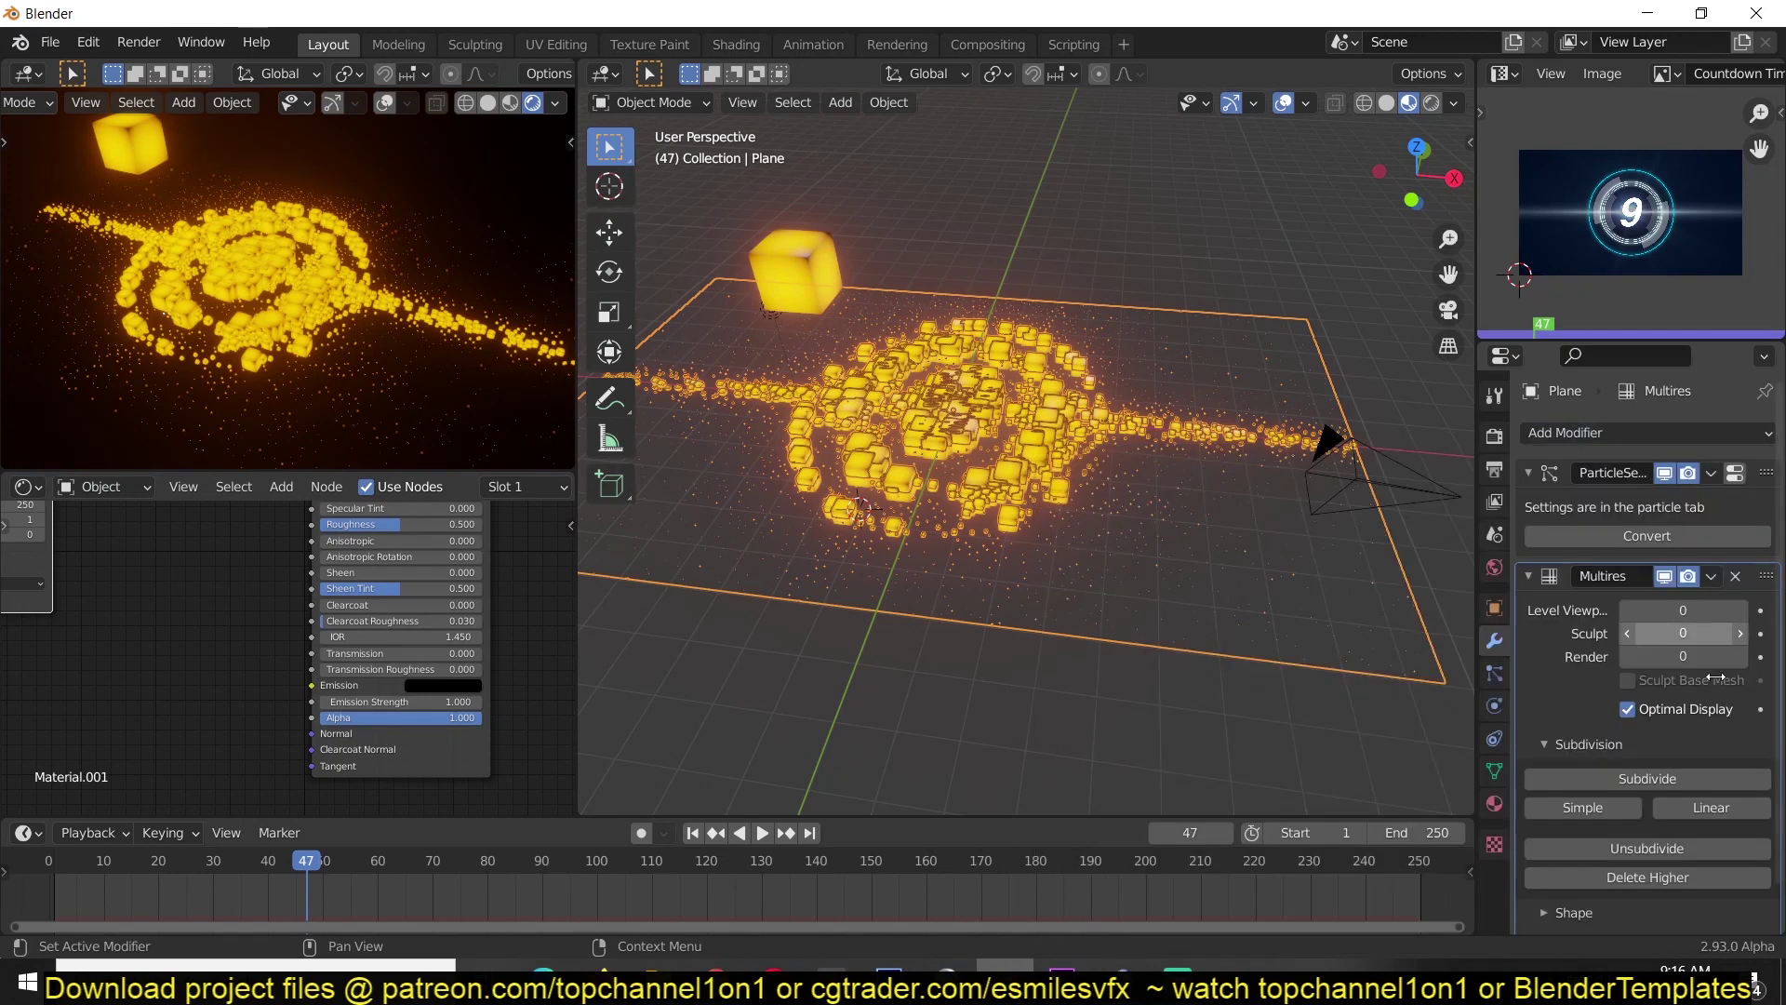
{"action": "left_click", "coordinate": [1711, 576]}
{"action": "left_click", "coordinate": [1703, 576]}
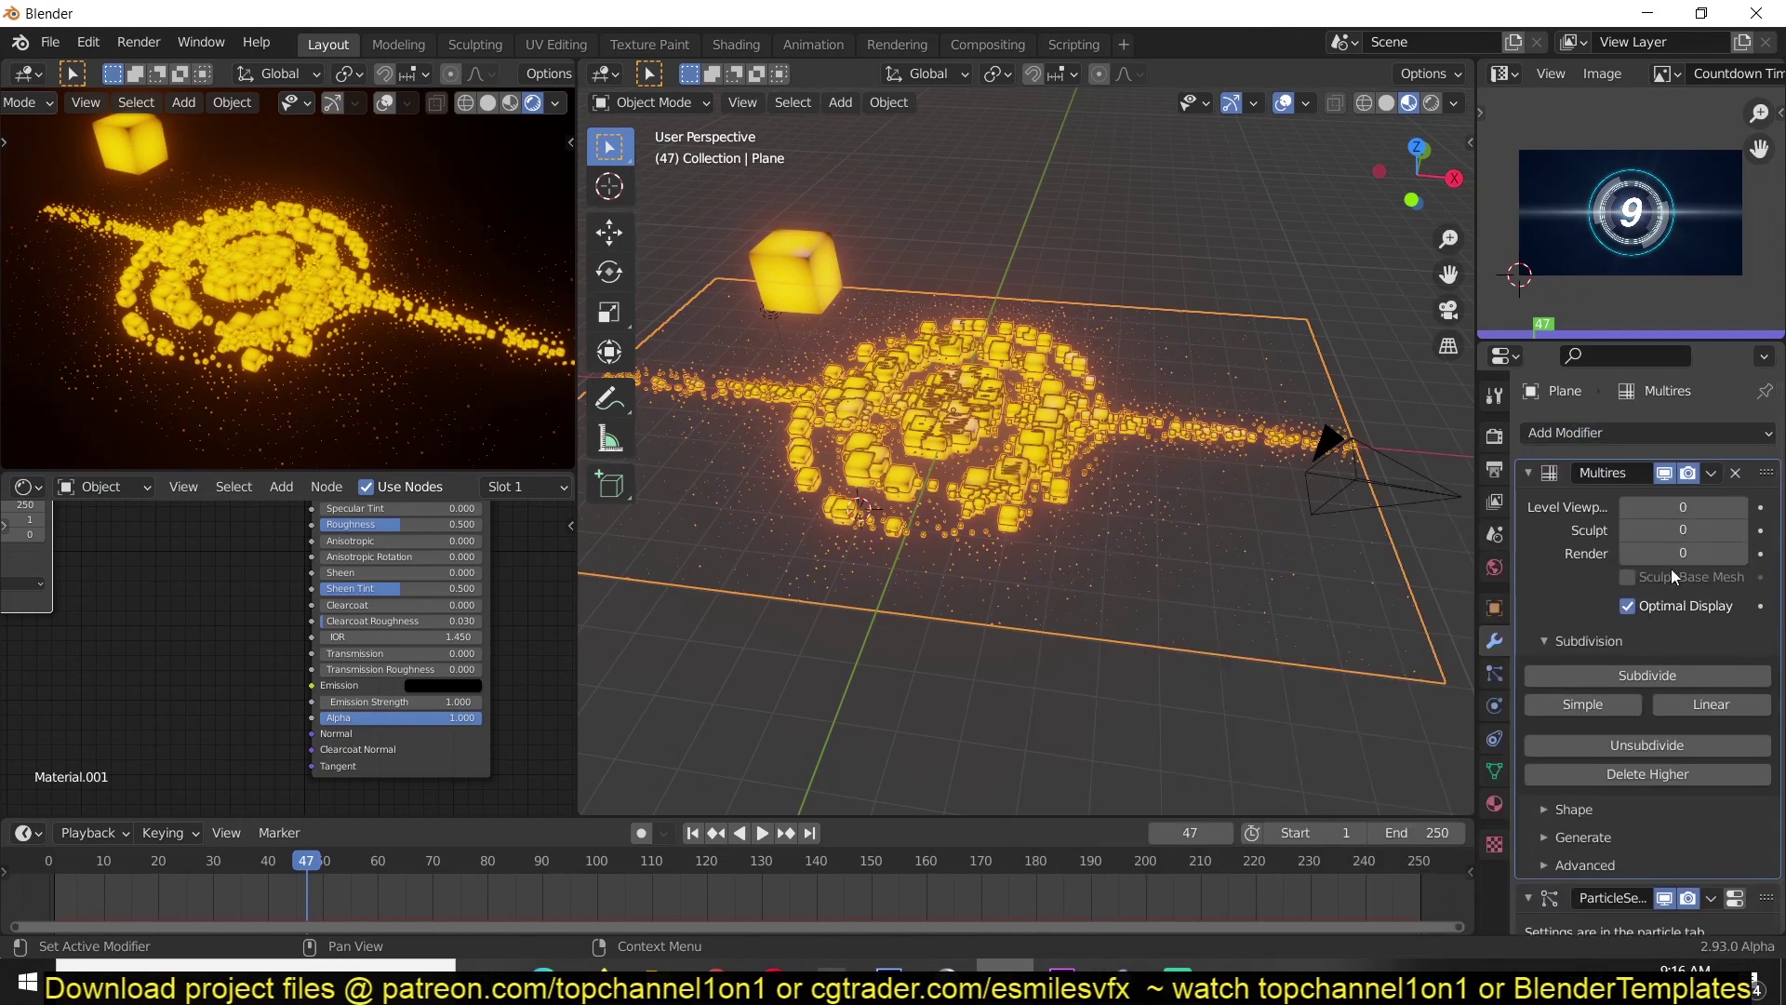
{"action": "left_click", "coordinate": [1688, 705]}
{"action": "left_click", "coordinate": [1688, 705]}
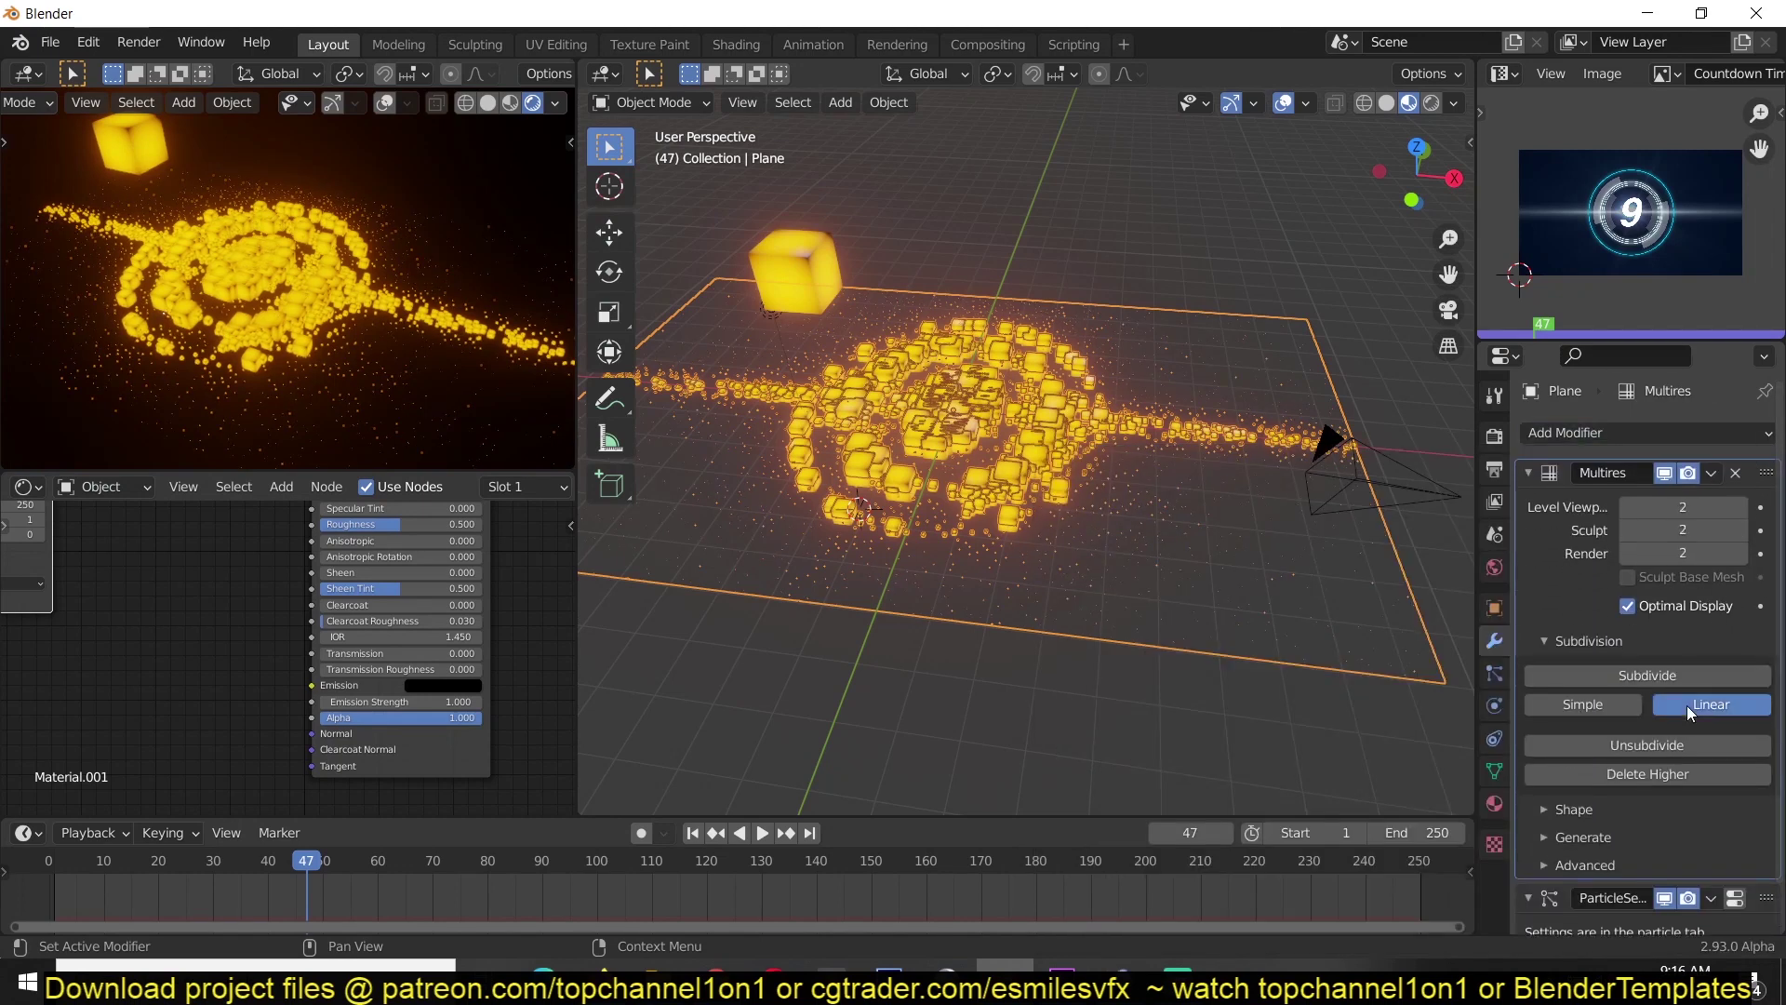
{"action": "left_click", "coordinate": [1688, 706]}
{"action": "left_click", "coordinate": [1688, 706]}
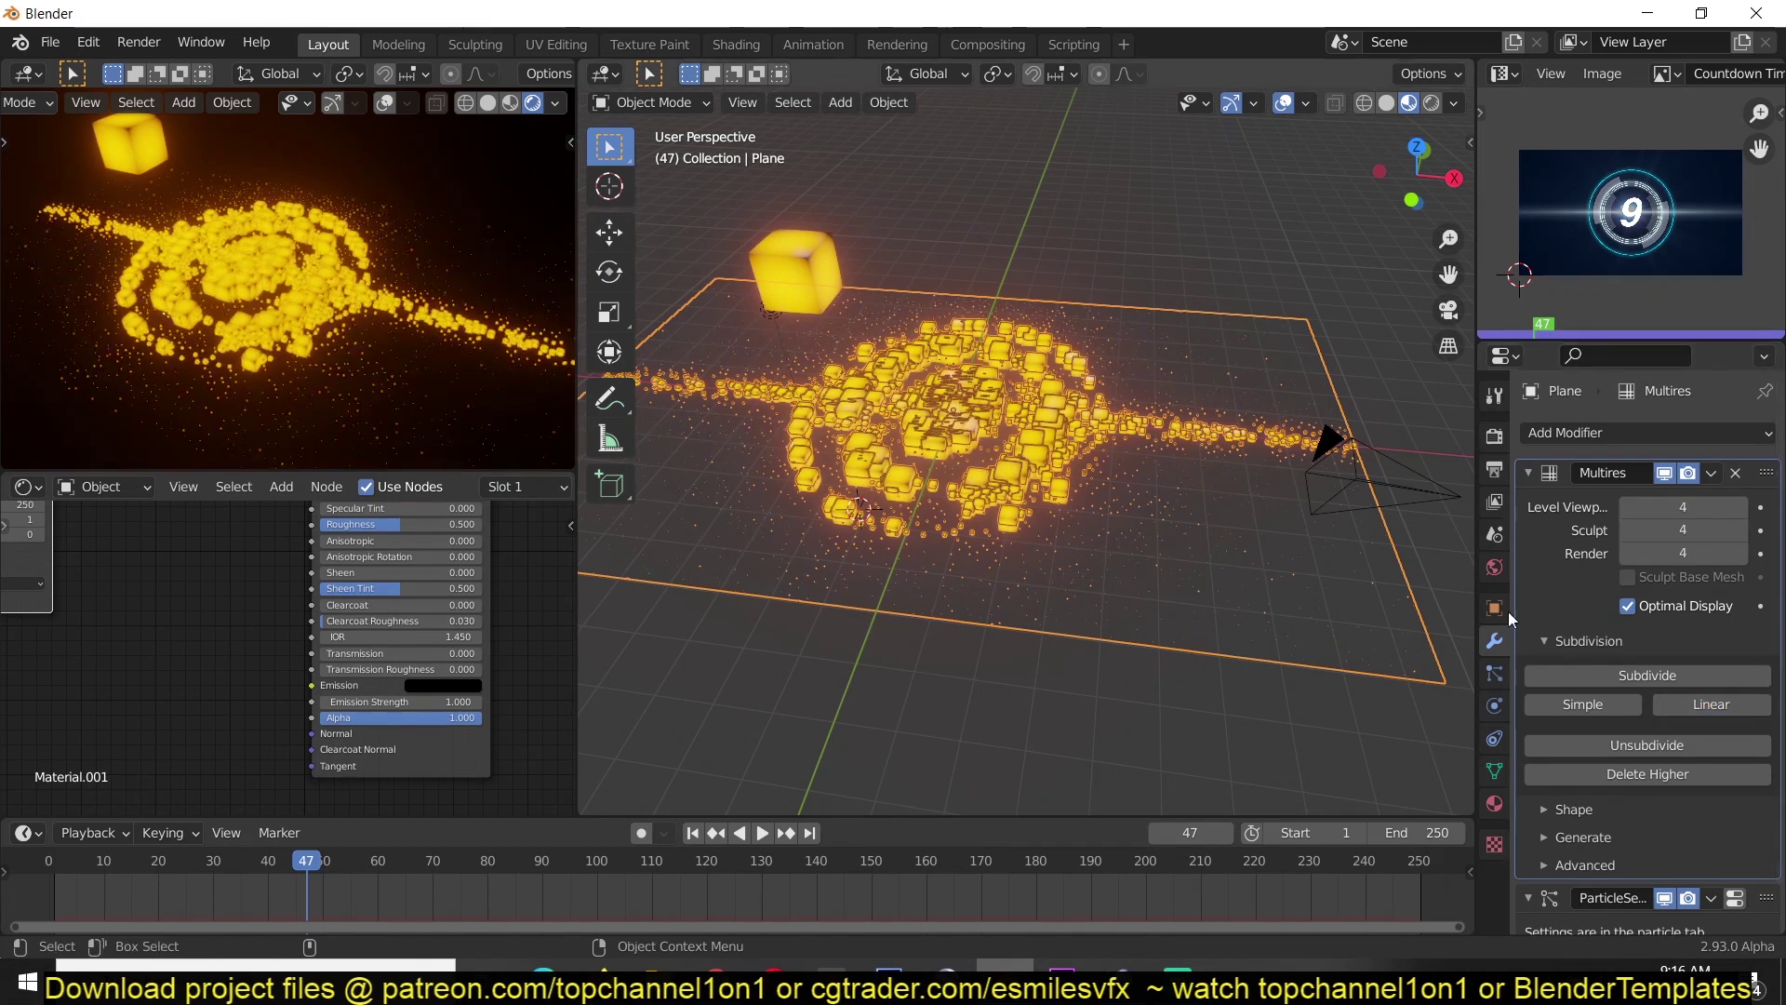
Step: Turn off Random Order in the particle Source and raise Particles/Face to 11
{"action": "left_click", "coordinate": [1497, 674]}
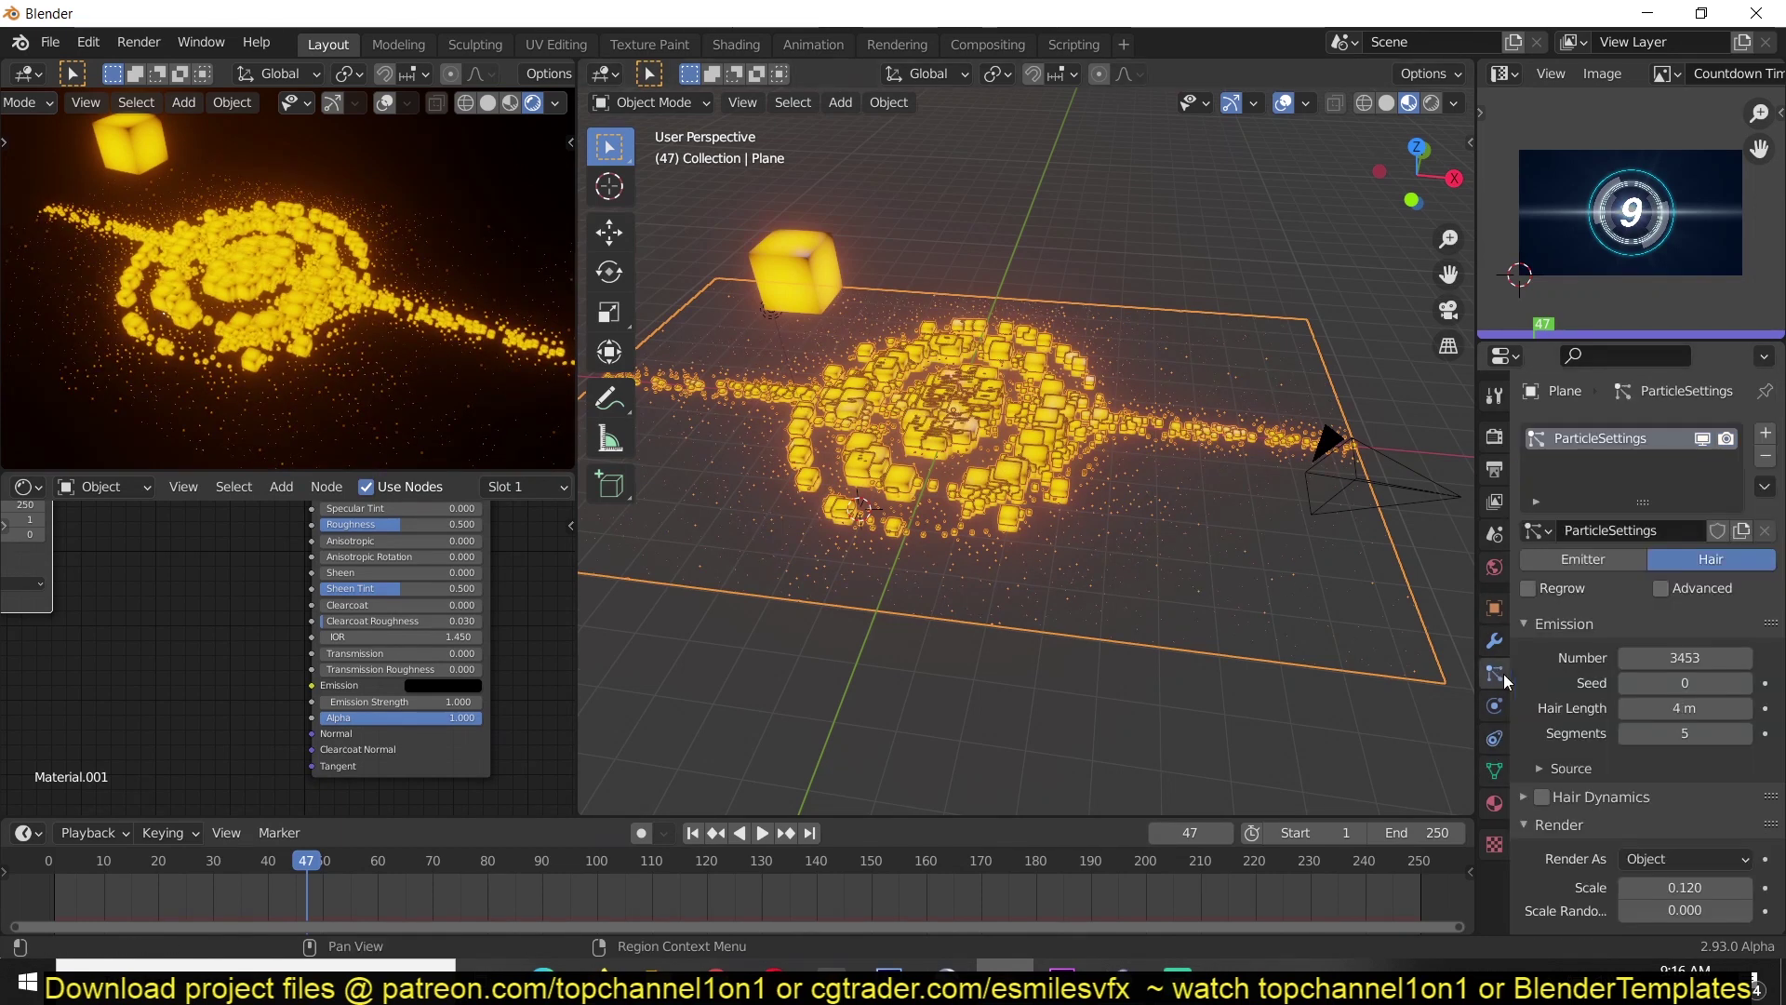
{"action": "left_click", "coordinate": [1563, 768]}
{"action": "scroll", "coordinate": [1601, 791], "scroll_direction": "down", "scroll_amount": 3}
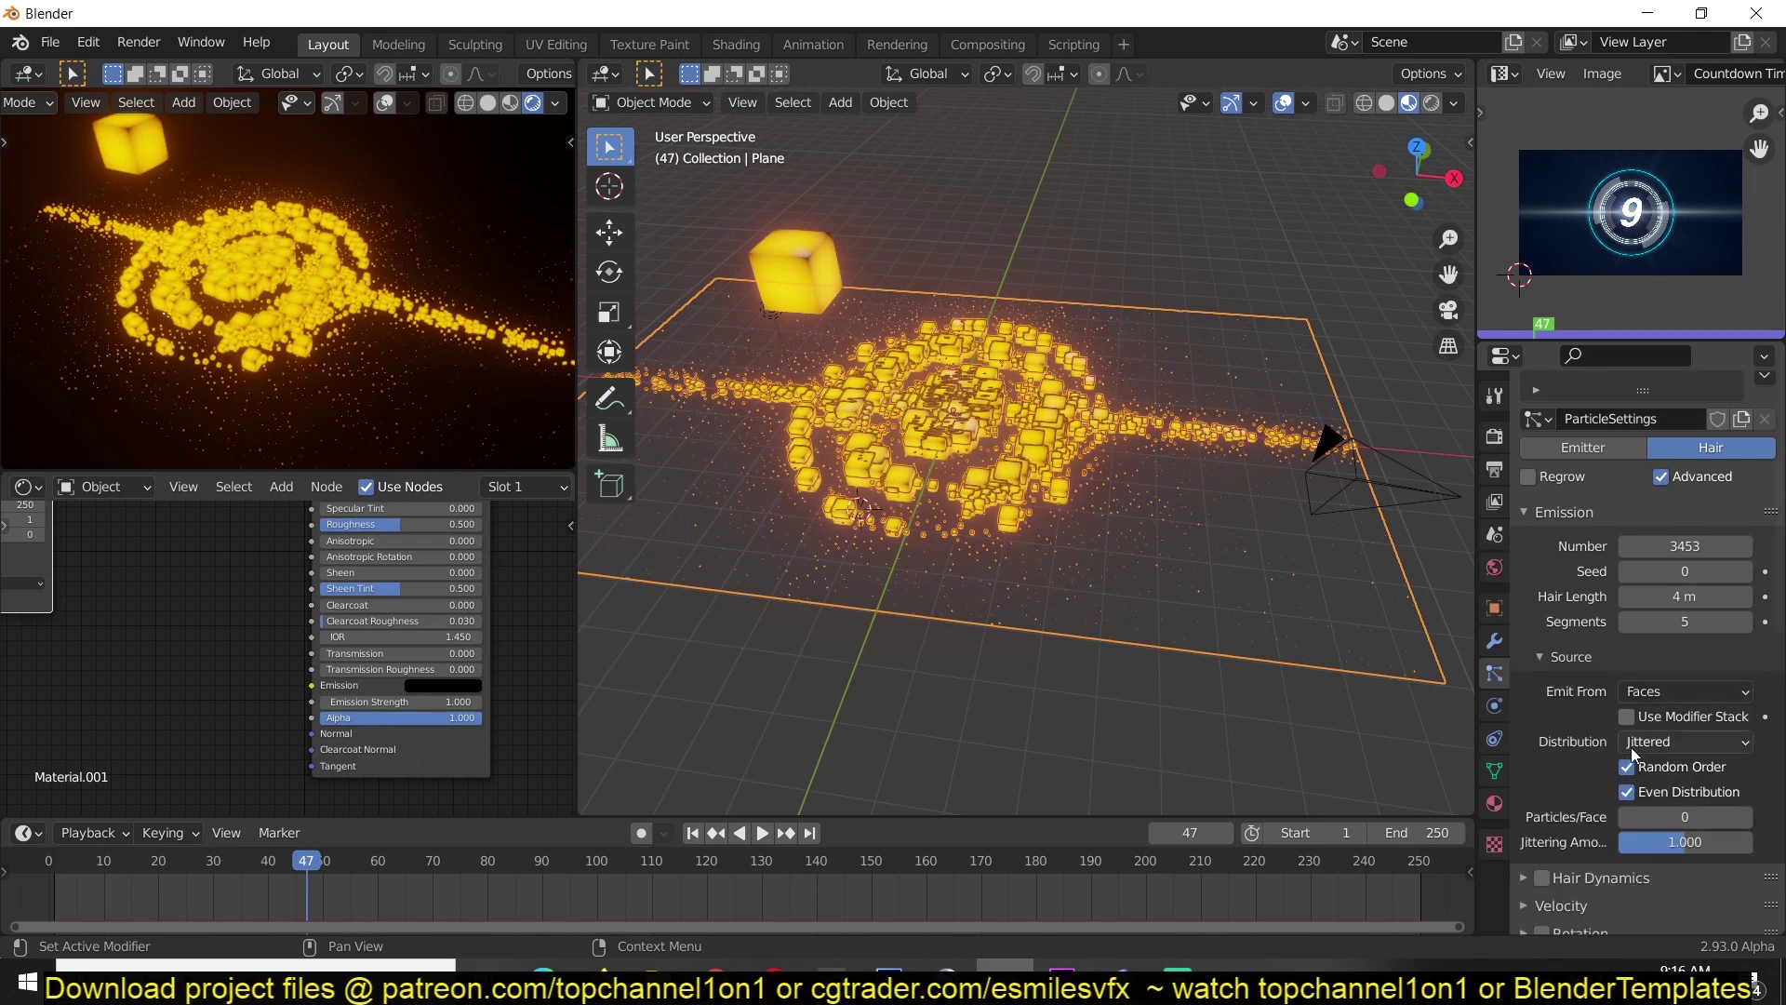
{"action": "left_click", "coordinate": [1655, 742]}
{"action": "left_click", "coordinate": [1643, 768]}
{"action": "scroll", "coordinate": [1055, 603], "scroll_direction": "up", "scroll_amount": 2}
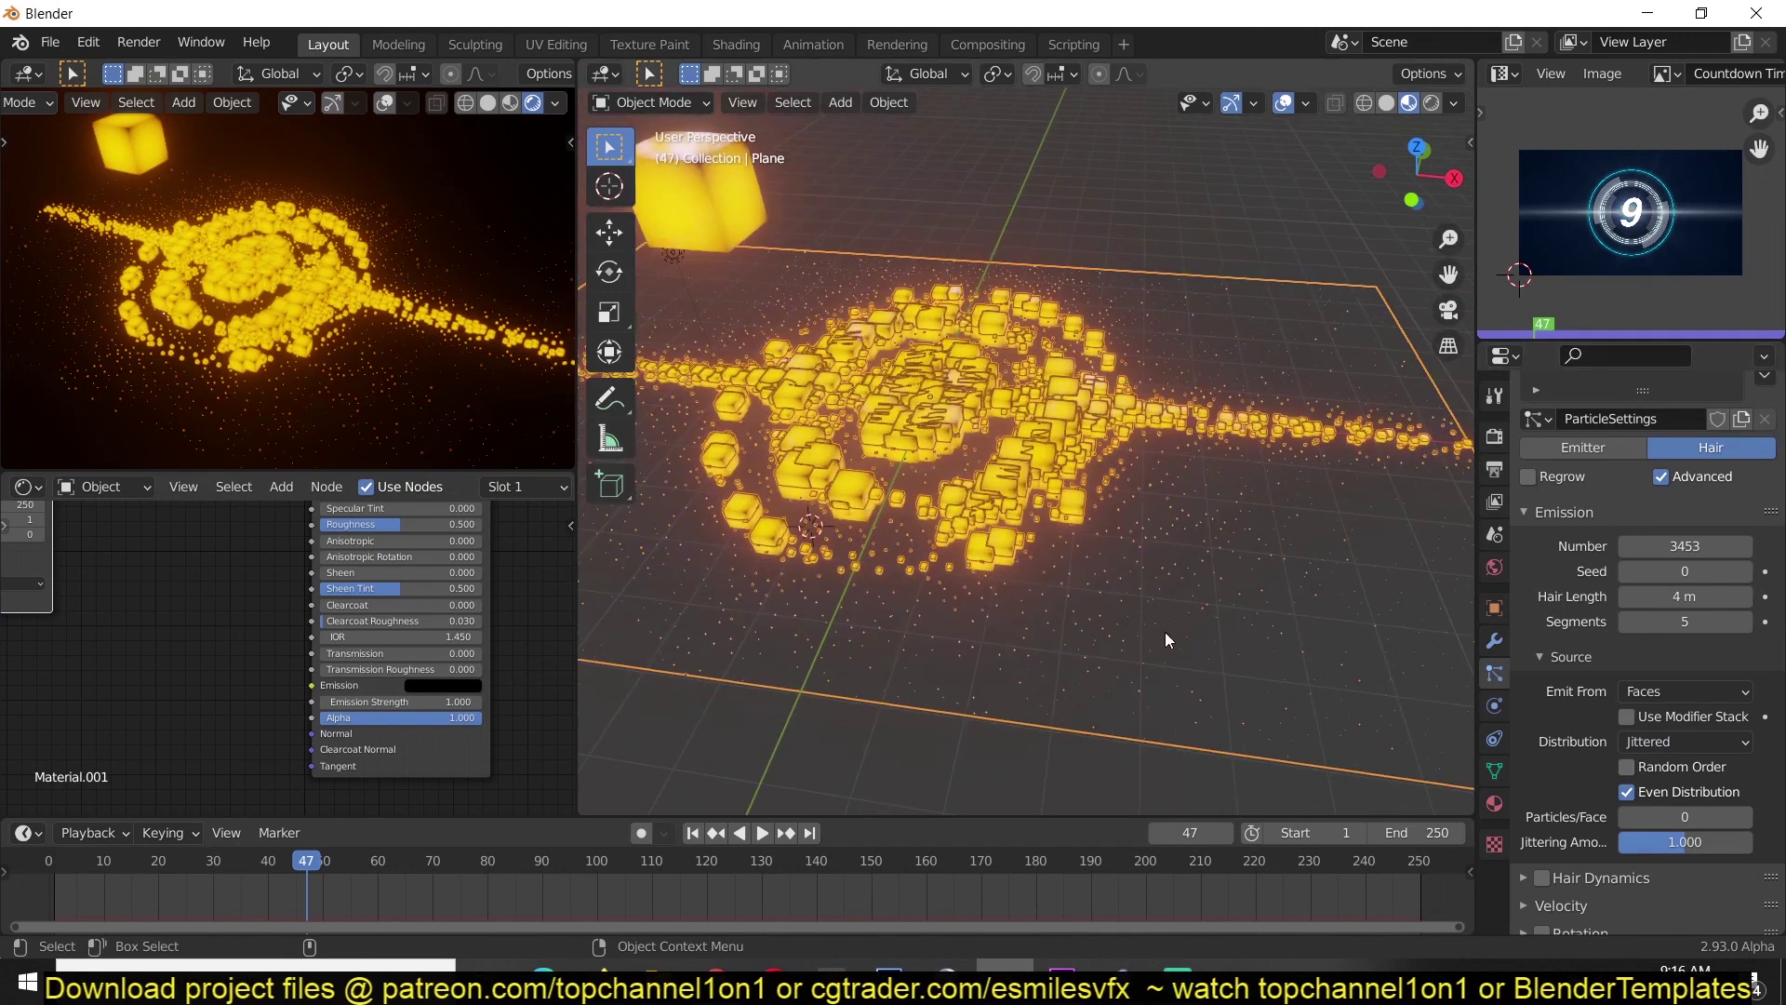
{"action": "left_click", "coordinate": [1745, 817]}
{"action": "left_click", "coordinate": [1746, 817]}
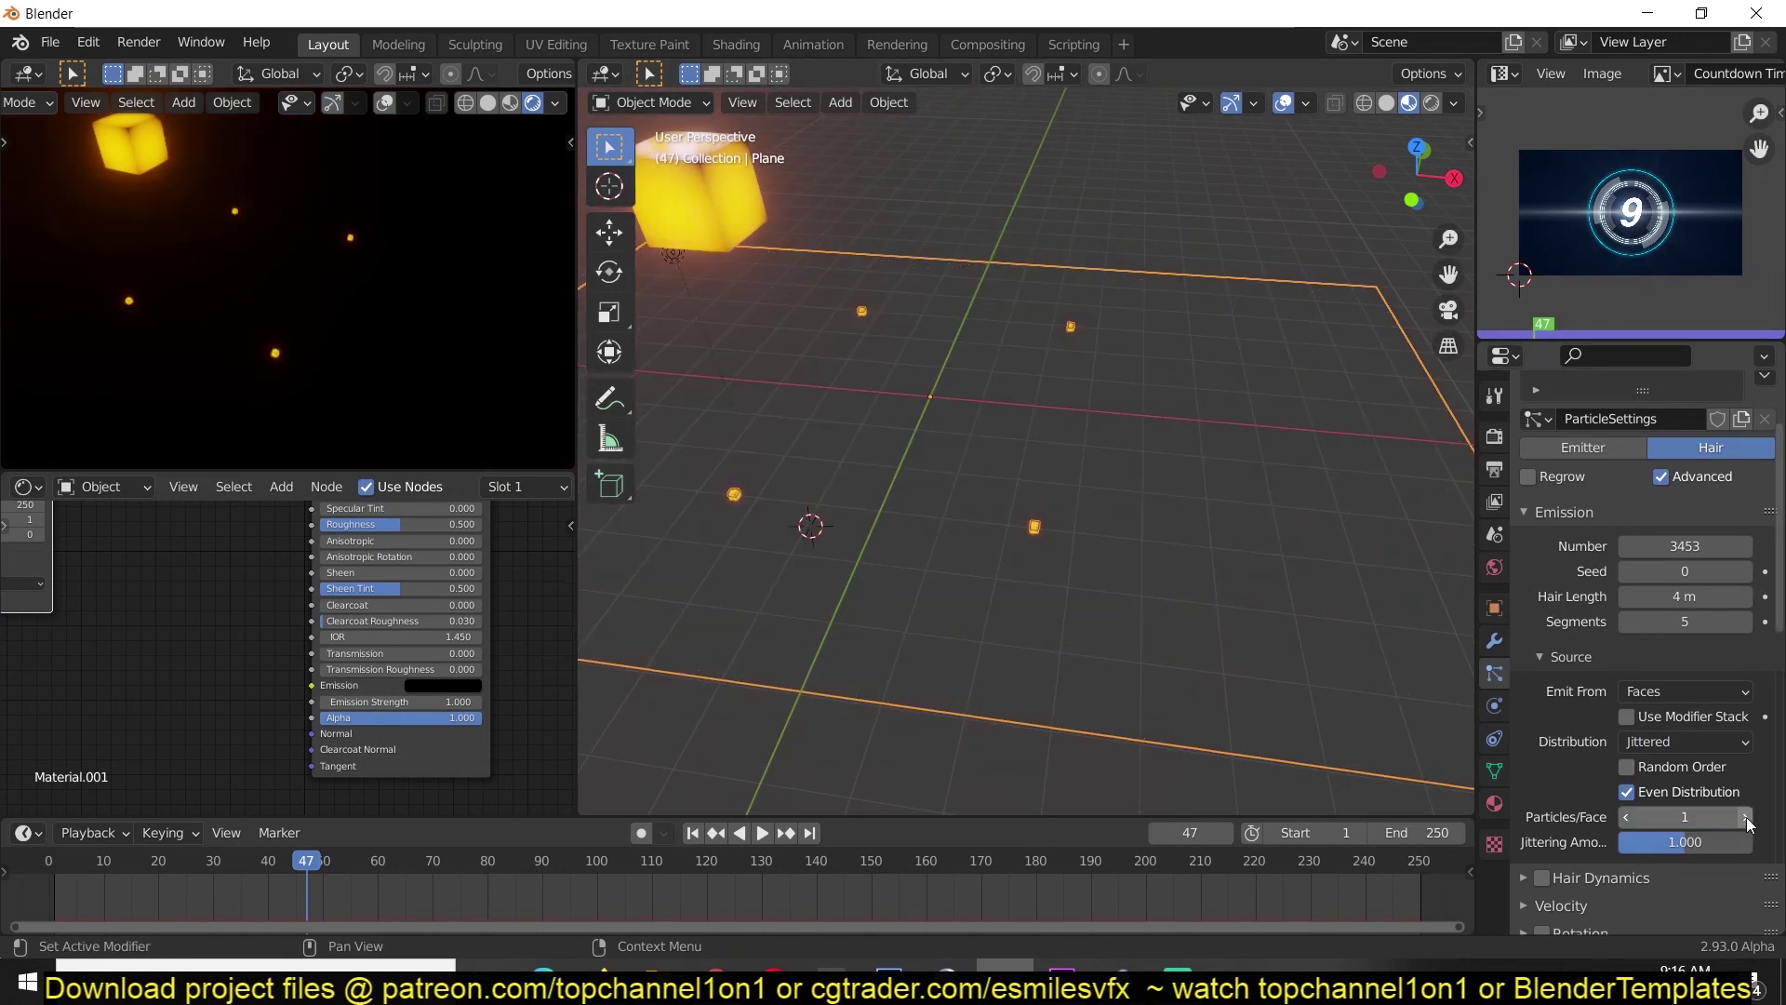
{"action": "left_click", "coordinate": [1746, 817]}
{"action": "left_click", "coordinate": [1746, 816]}
{"action": "left_click", "coordinate": [1746, 817]}
{"action": "left_click", "coordinate": [1745, 816]}
{"action": "left_click", "coordinate": [1745, 817]}
{"action": "left_click", "coordinate": [1745, 817]}
{"action": "left_click", "coordinate": [1746, 817]}
{"action": "left_click", "coordinate": [1746, 817]}
{"action": "left_click", "coordinate": [1746, 816]}
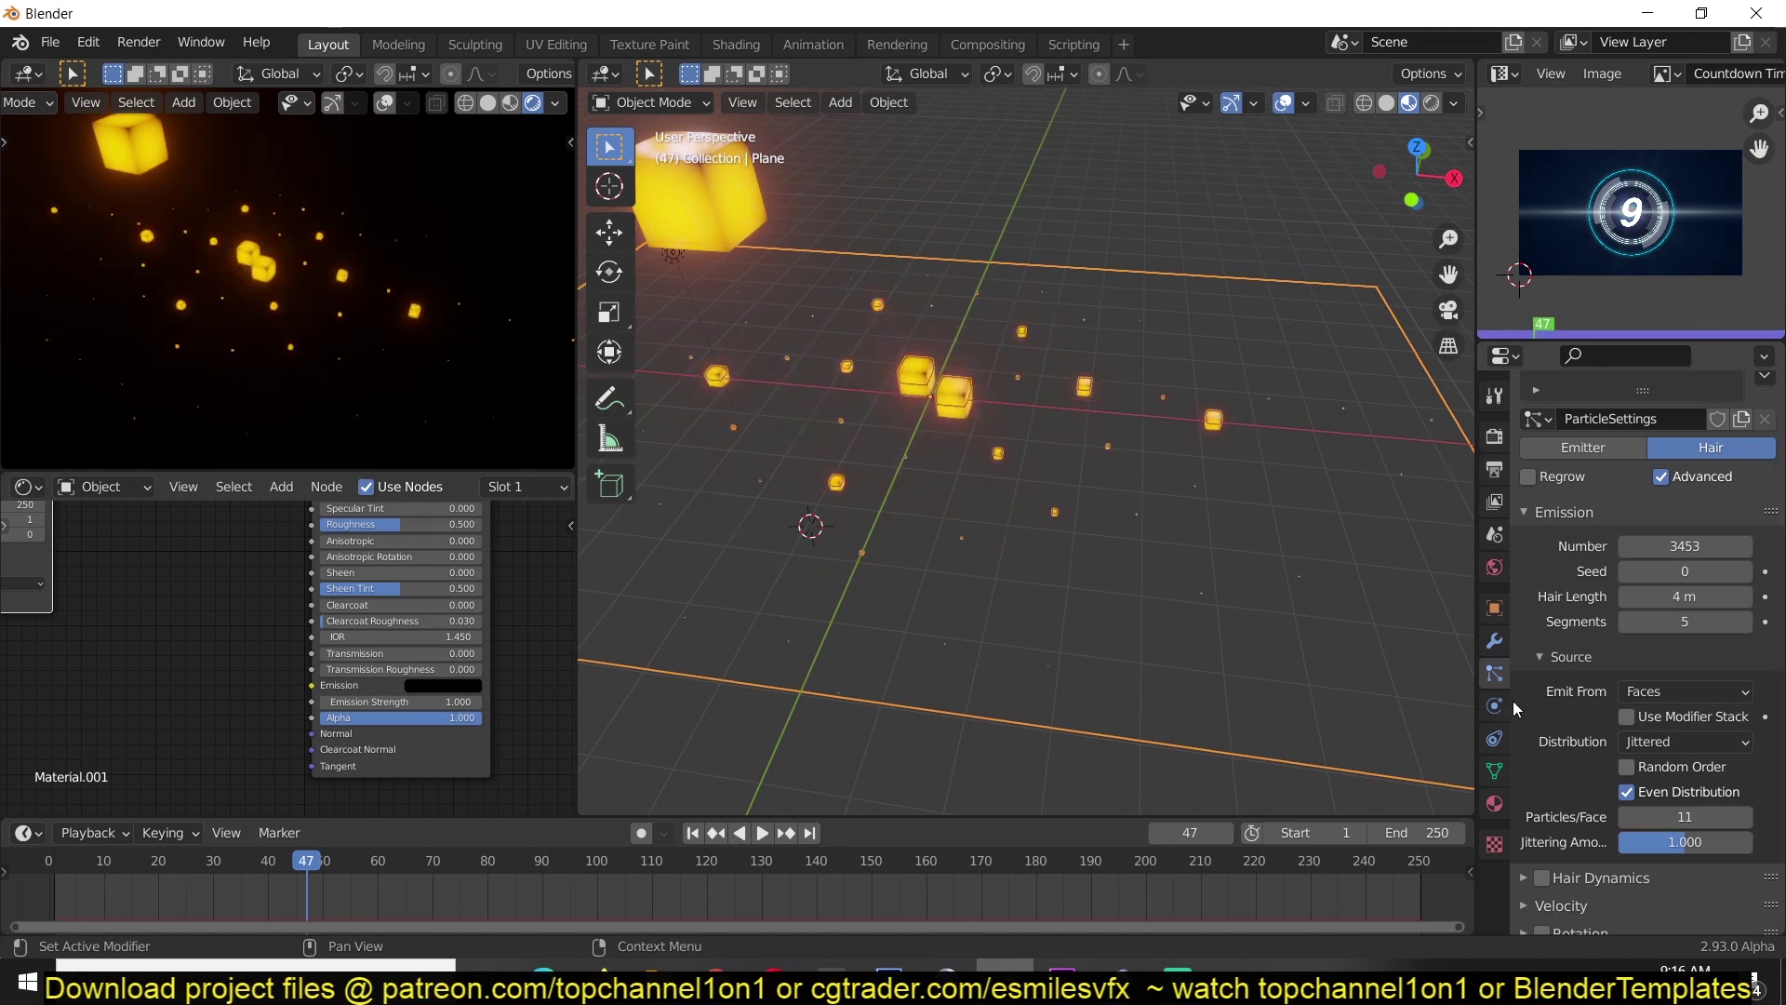
Step: Add a fifth Multires linear level, enable Use Modifier Stack, and preview the animation
{"action": "left_click", "coordinate": [1508, 644]}
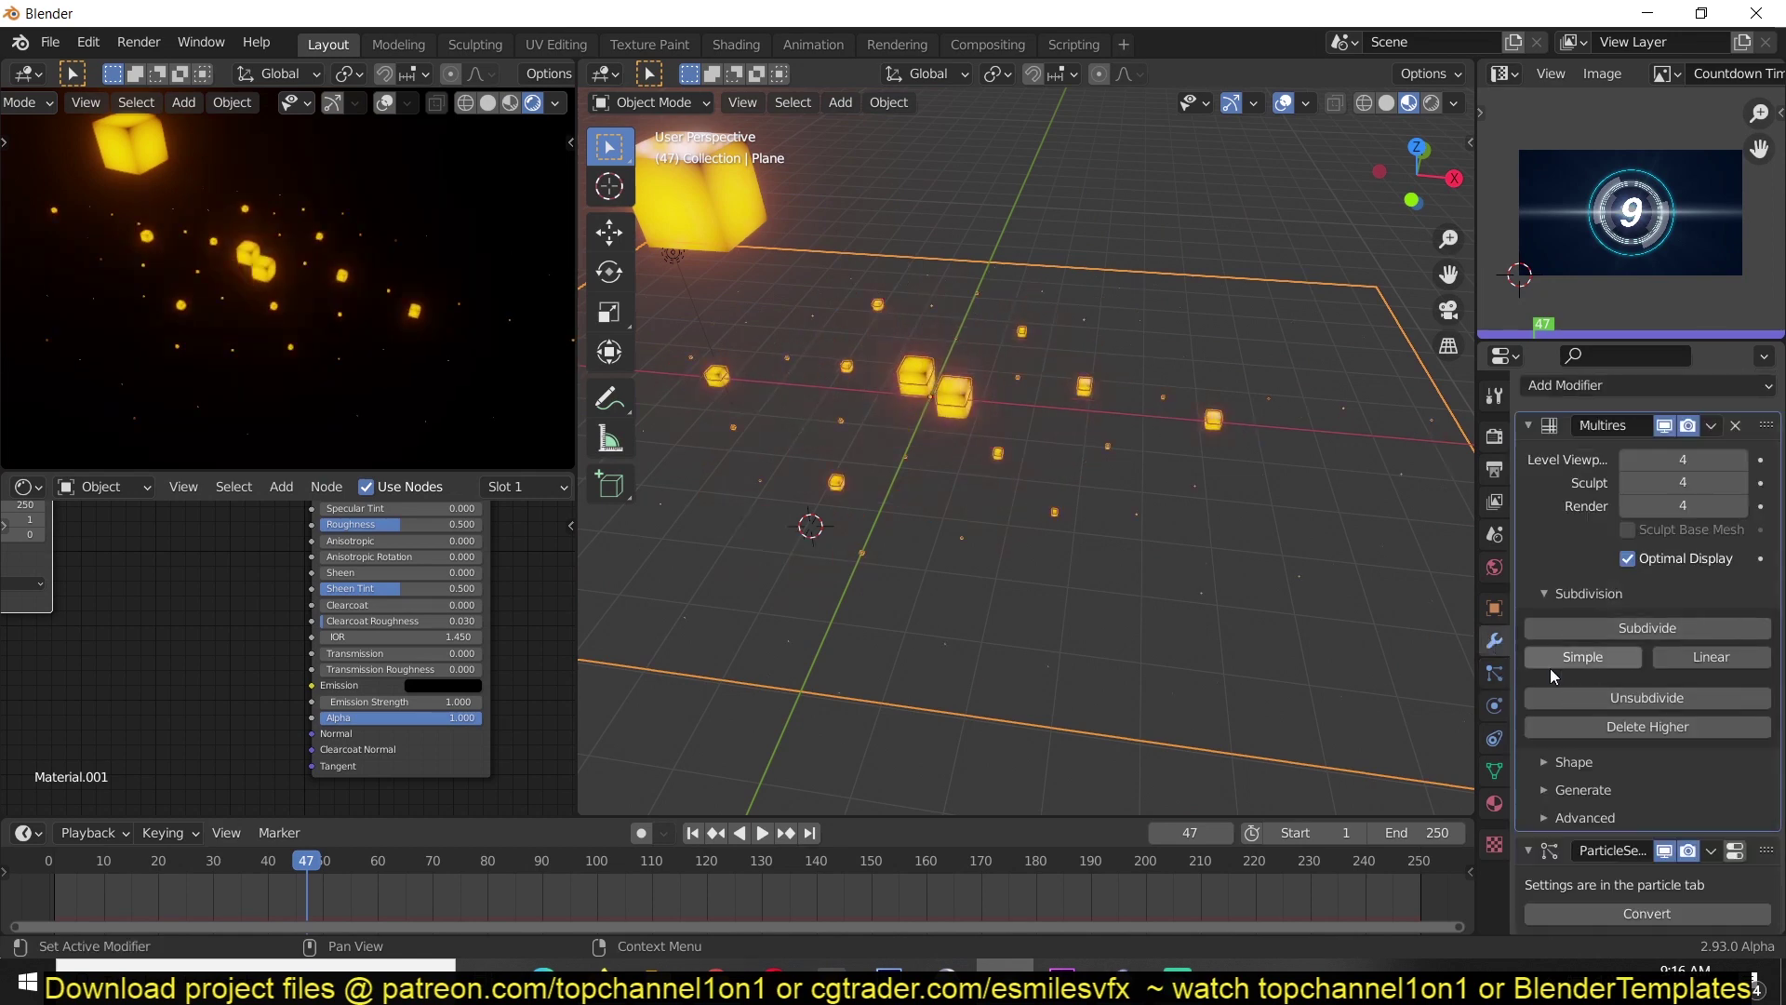
{"action": "left_click", "coordinate": [1725, 664]}
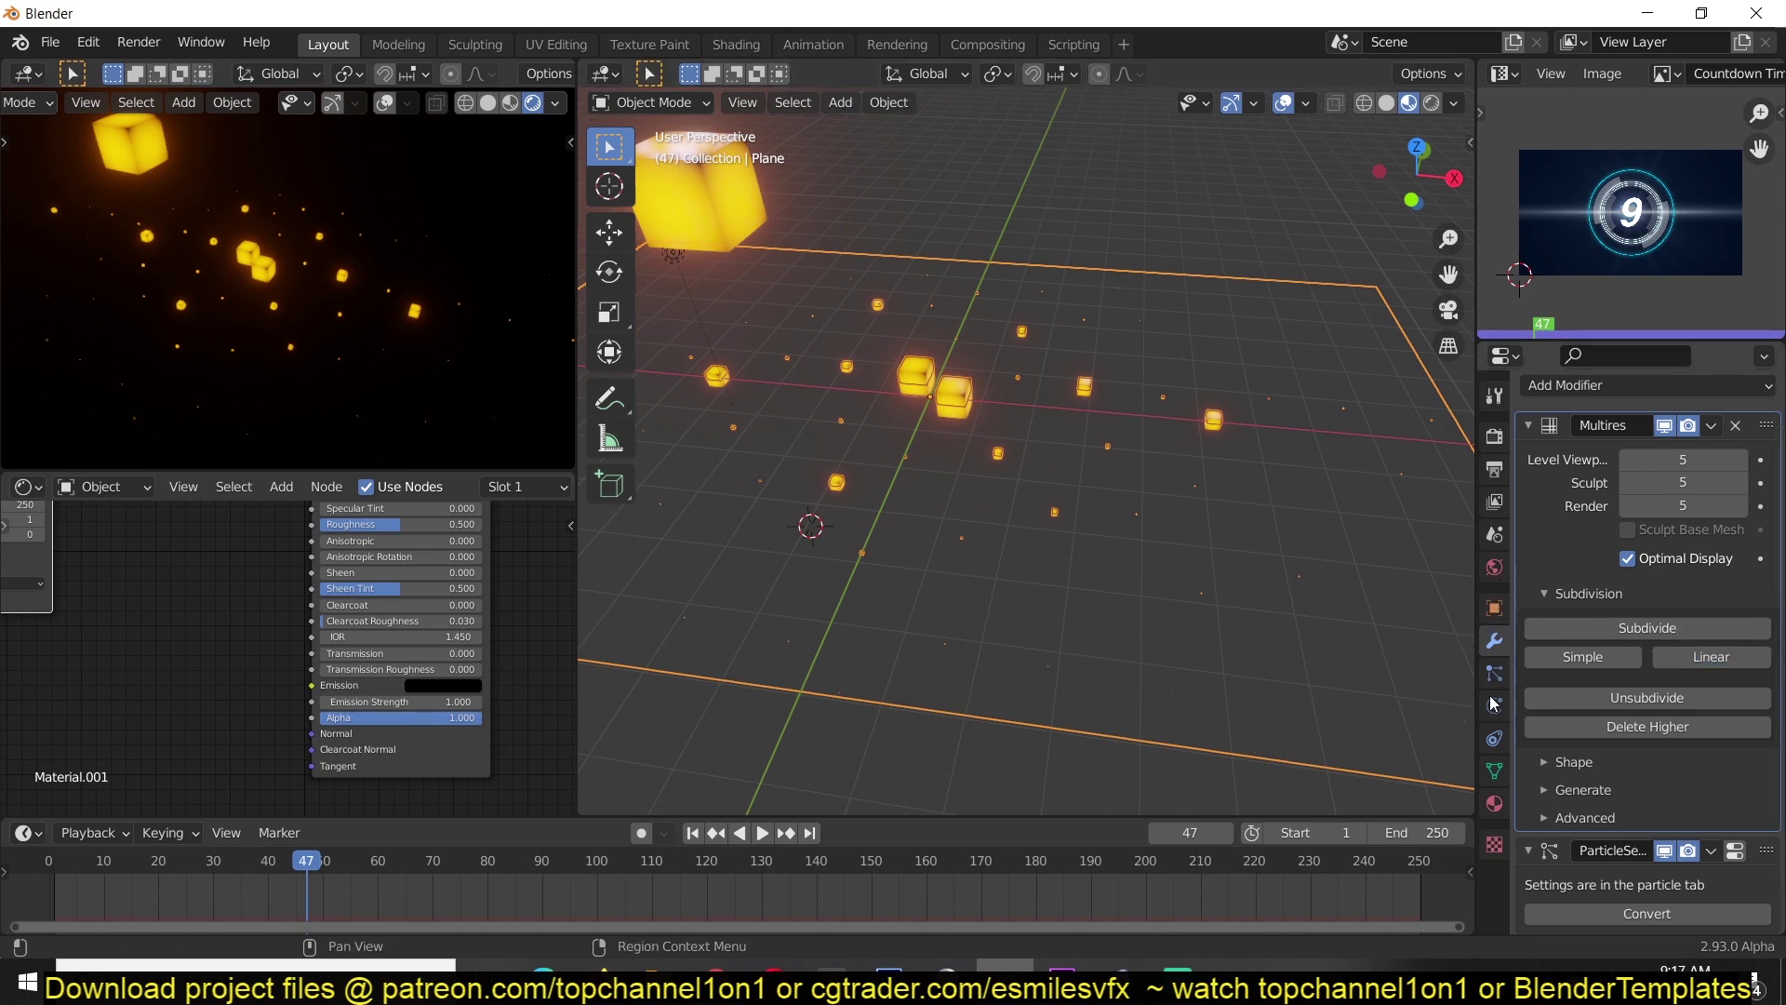
{"action": "left_click", "coordinate": [1498, 671]}
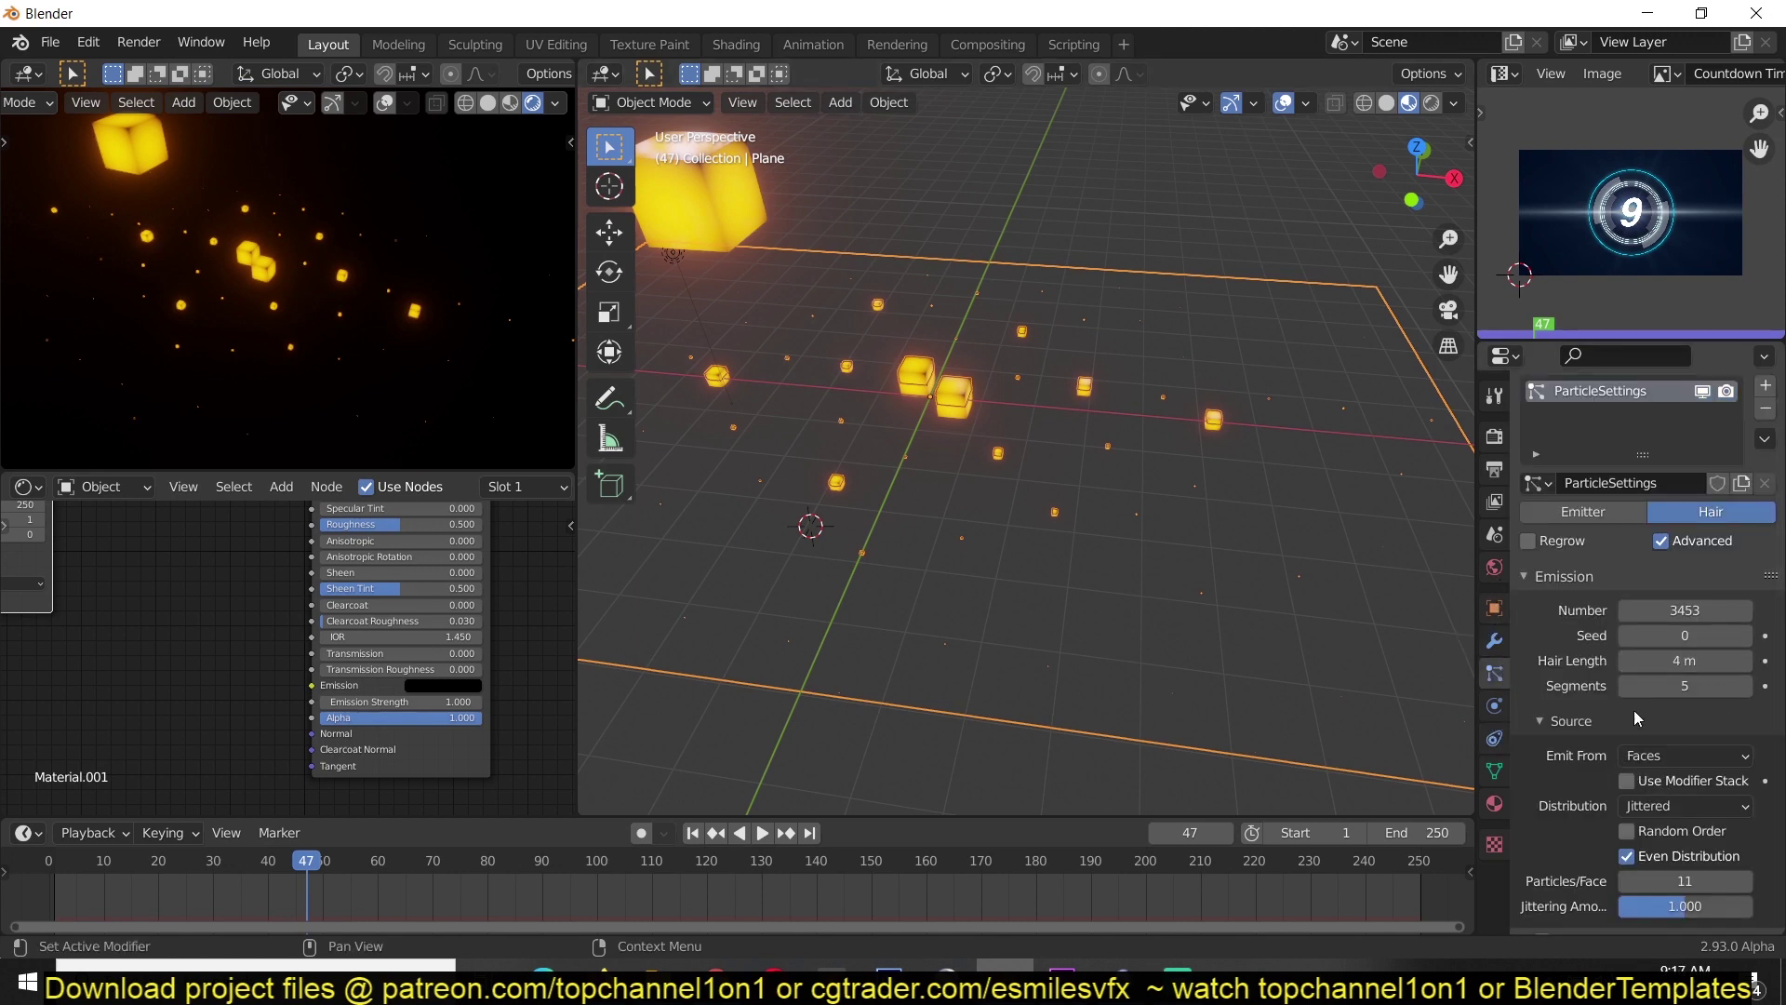
{"action": "scroll", "coordinate": [1637, 828], "scroll_direction": "down", "scroll_amount": 2}
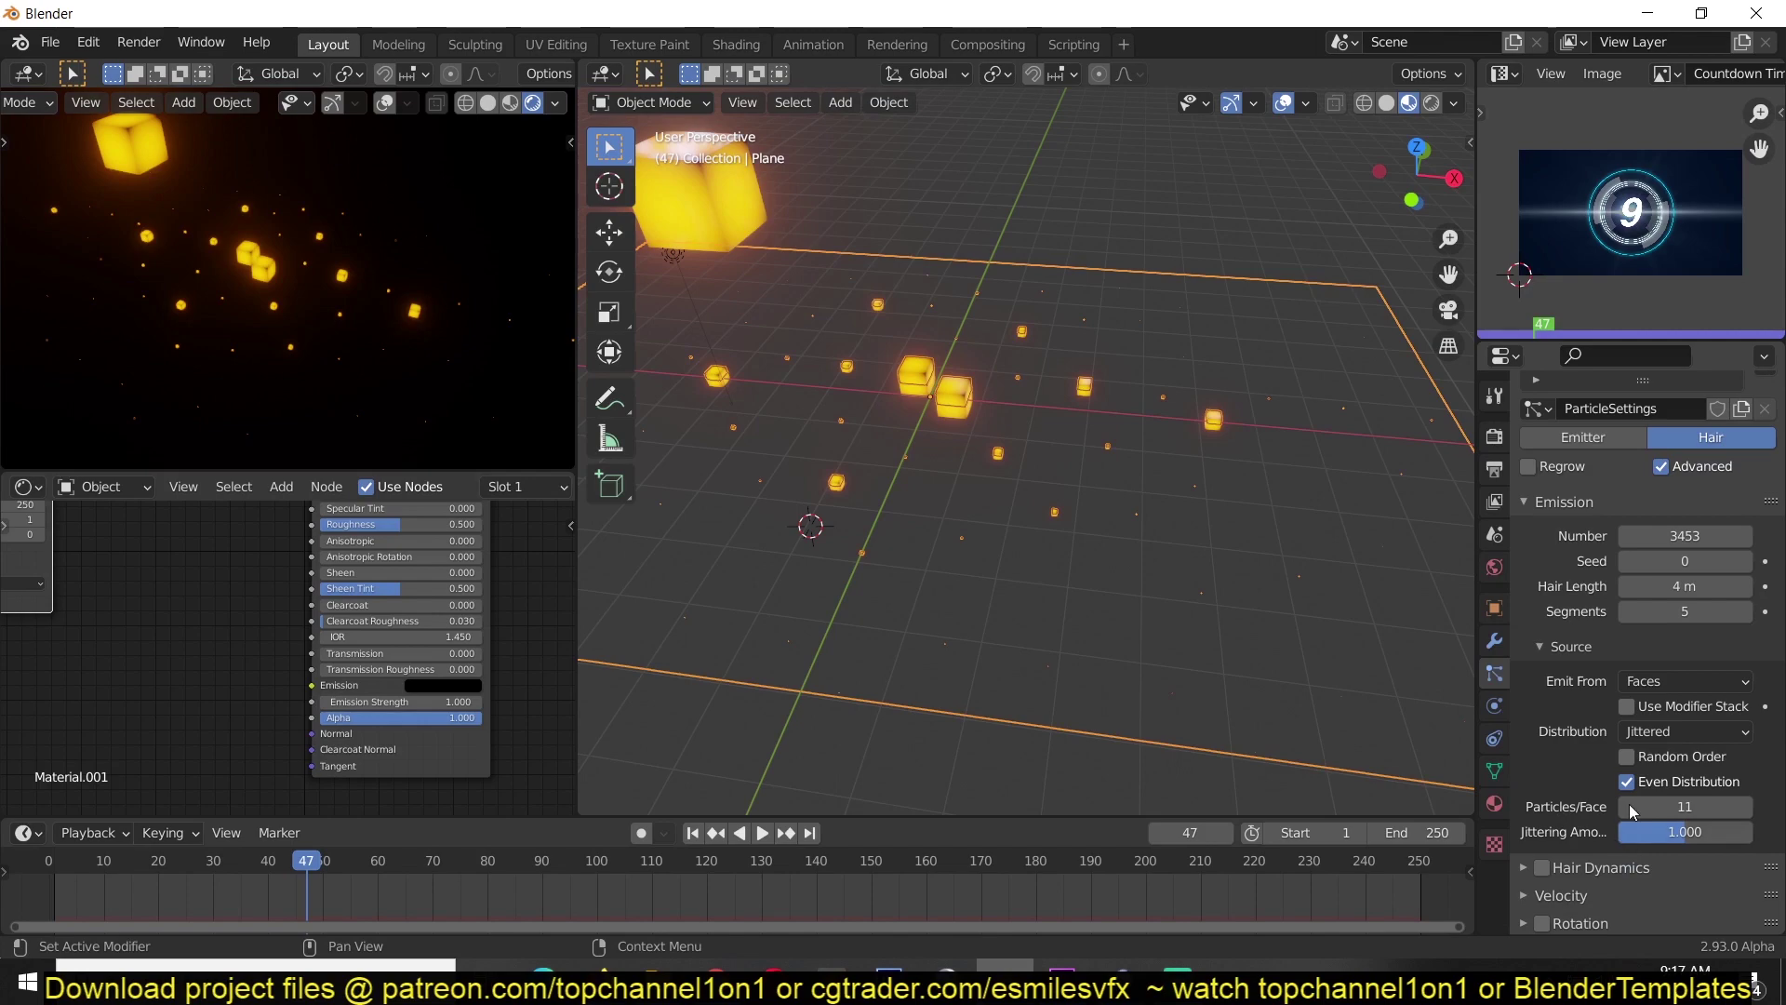
{"action": "left_click", "coordinate": [1627, 705]}
{"action": "middle_click_drag", "start_coordinate": [1387, 653], "coordinate": [1053, 580]}
{"action": "scroll", "coordinate": [1053, 580], "scroll_direction": "up", "scroll_amount": 5}
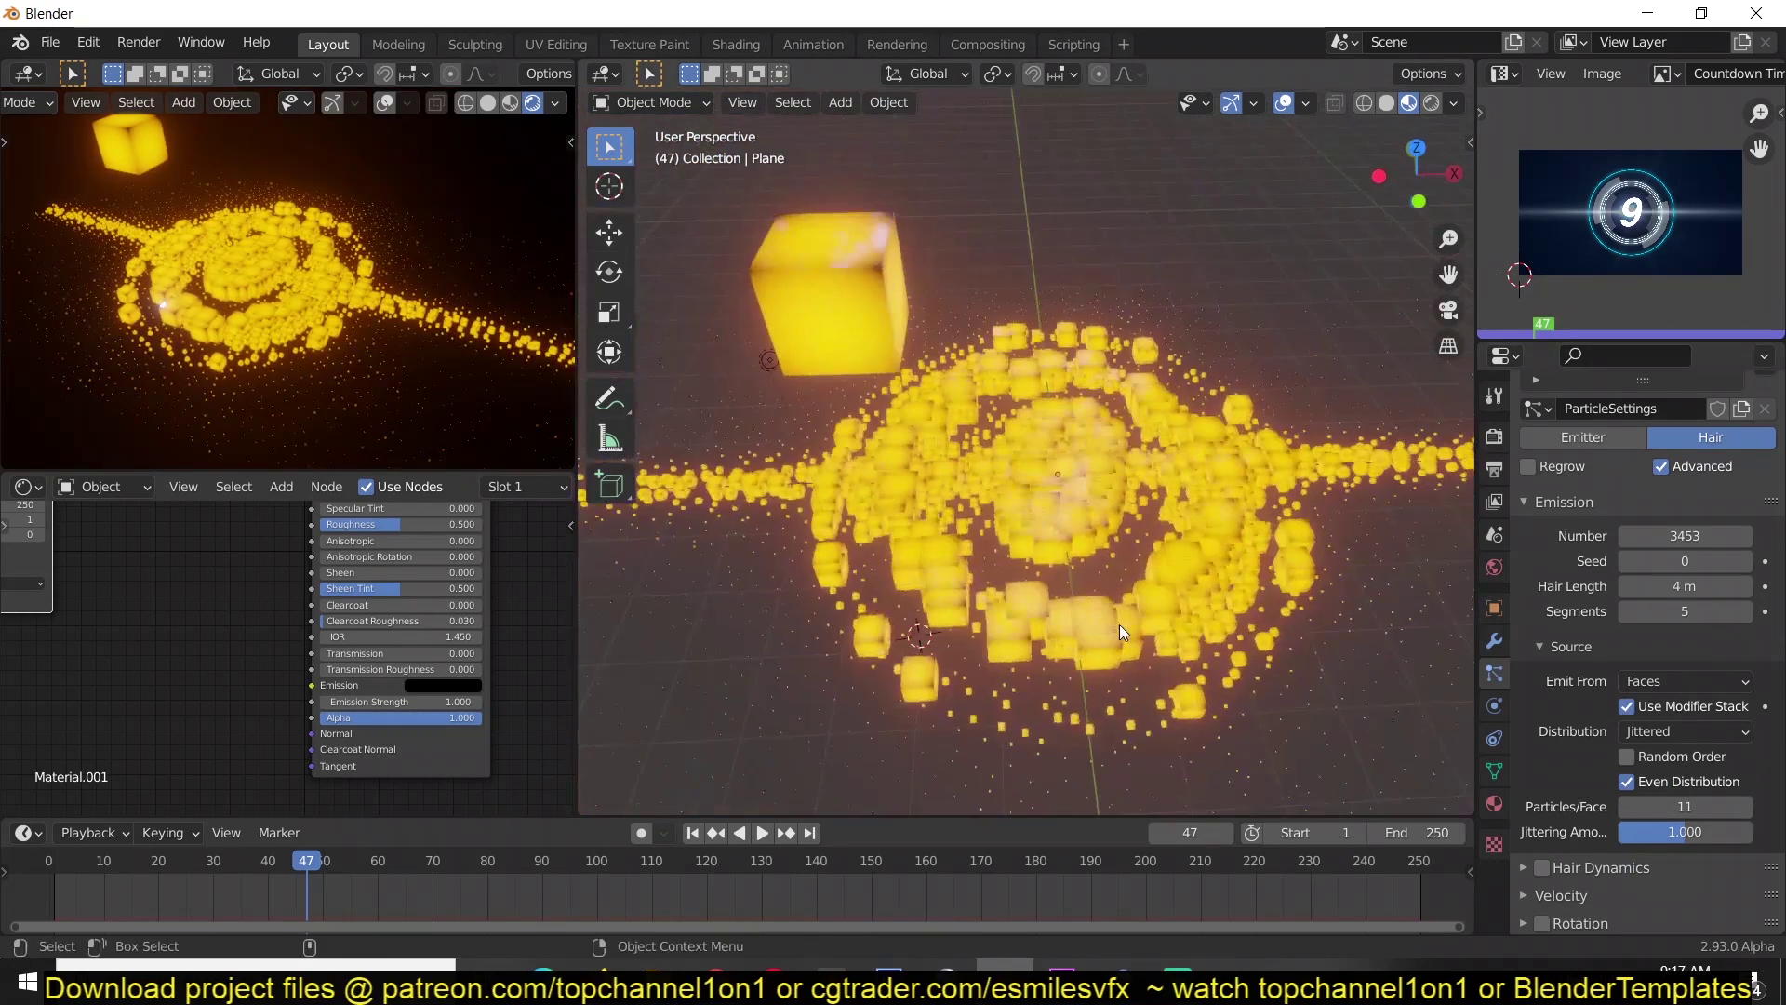
{"action": "key", "text": "space"}
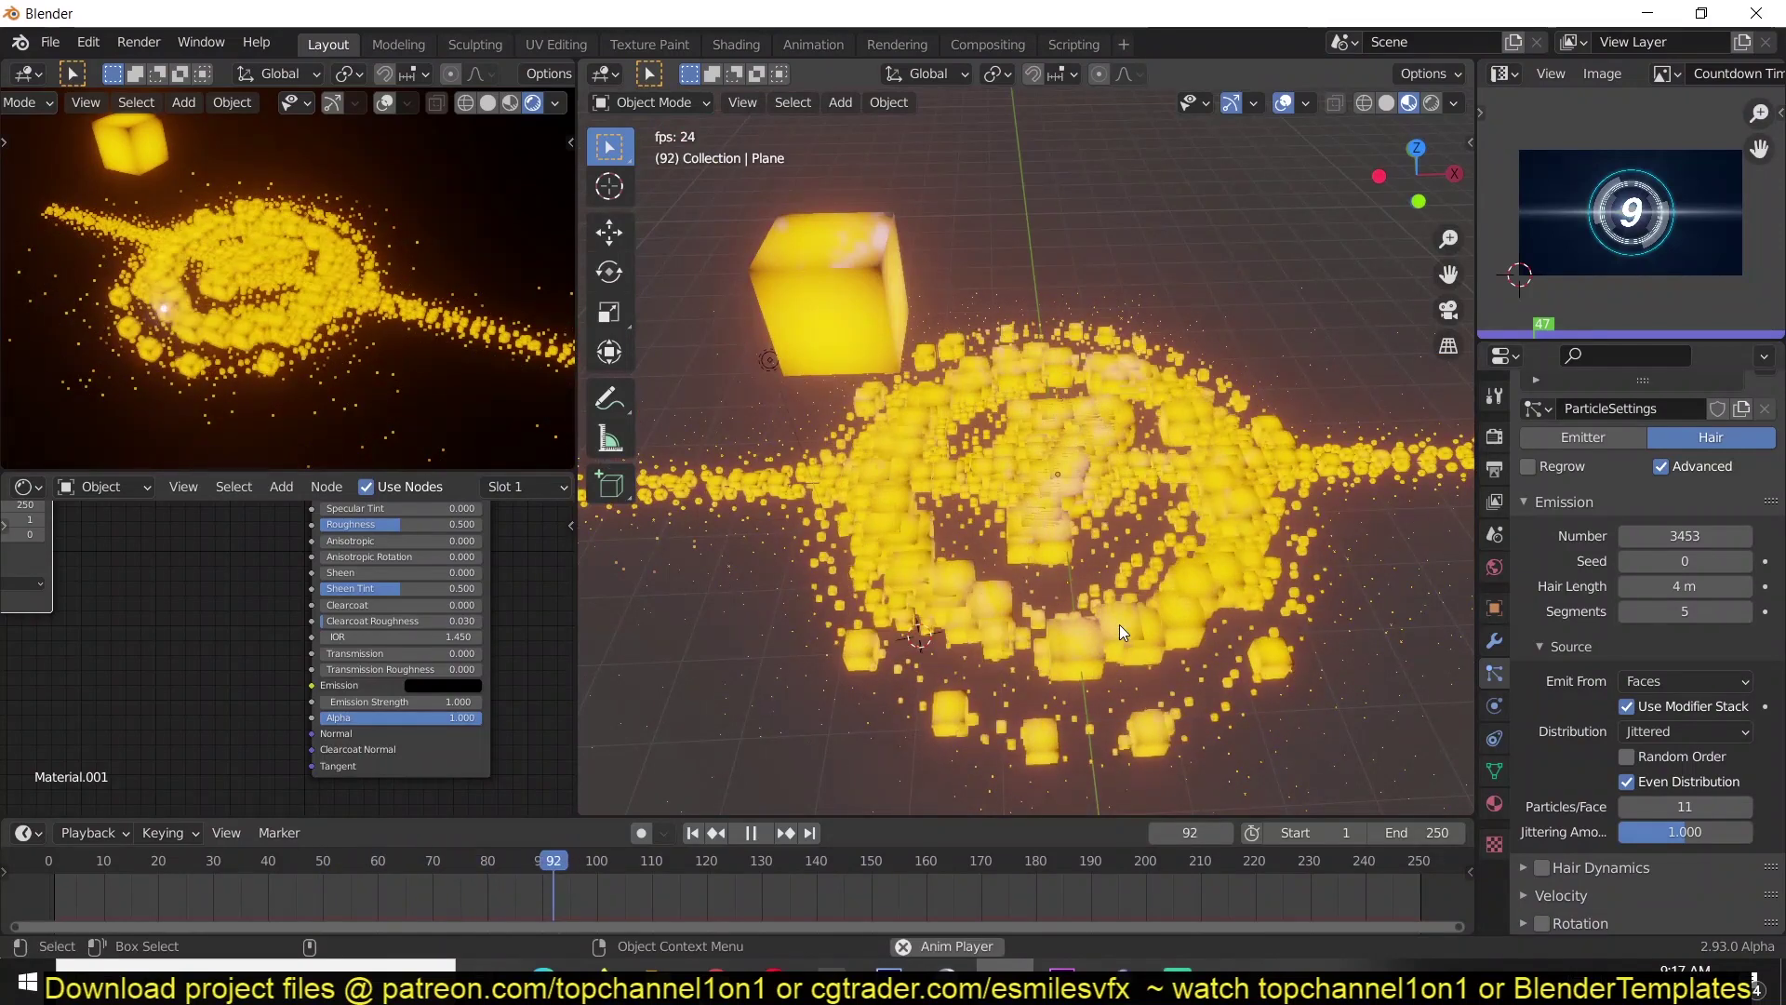
{"action": "key", "text": "space"}
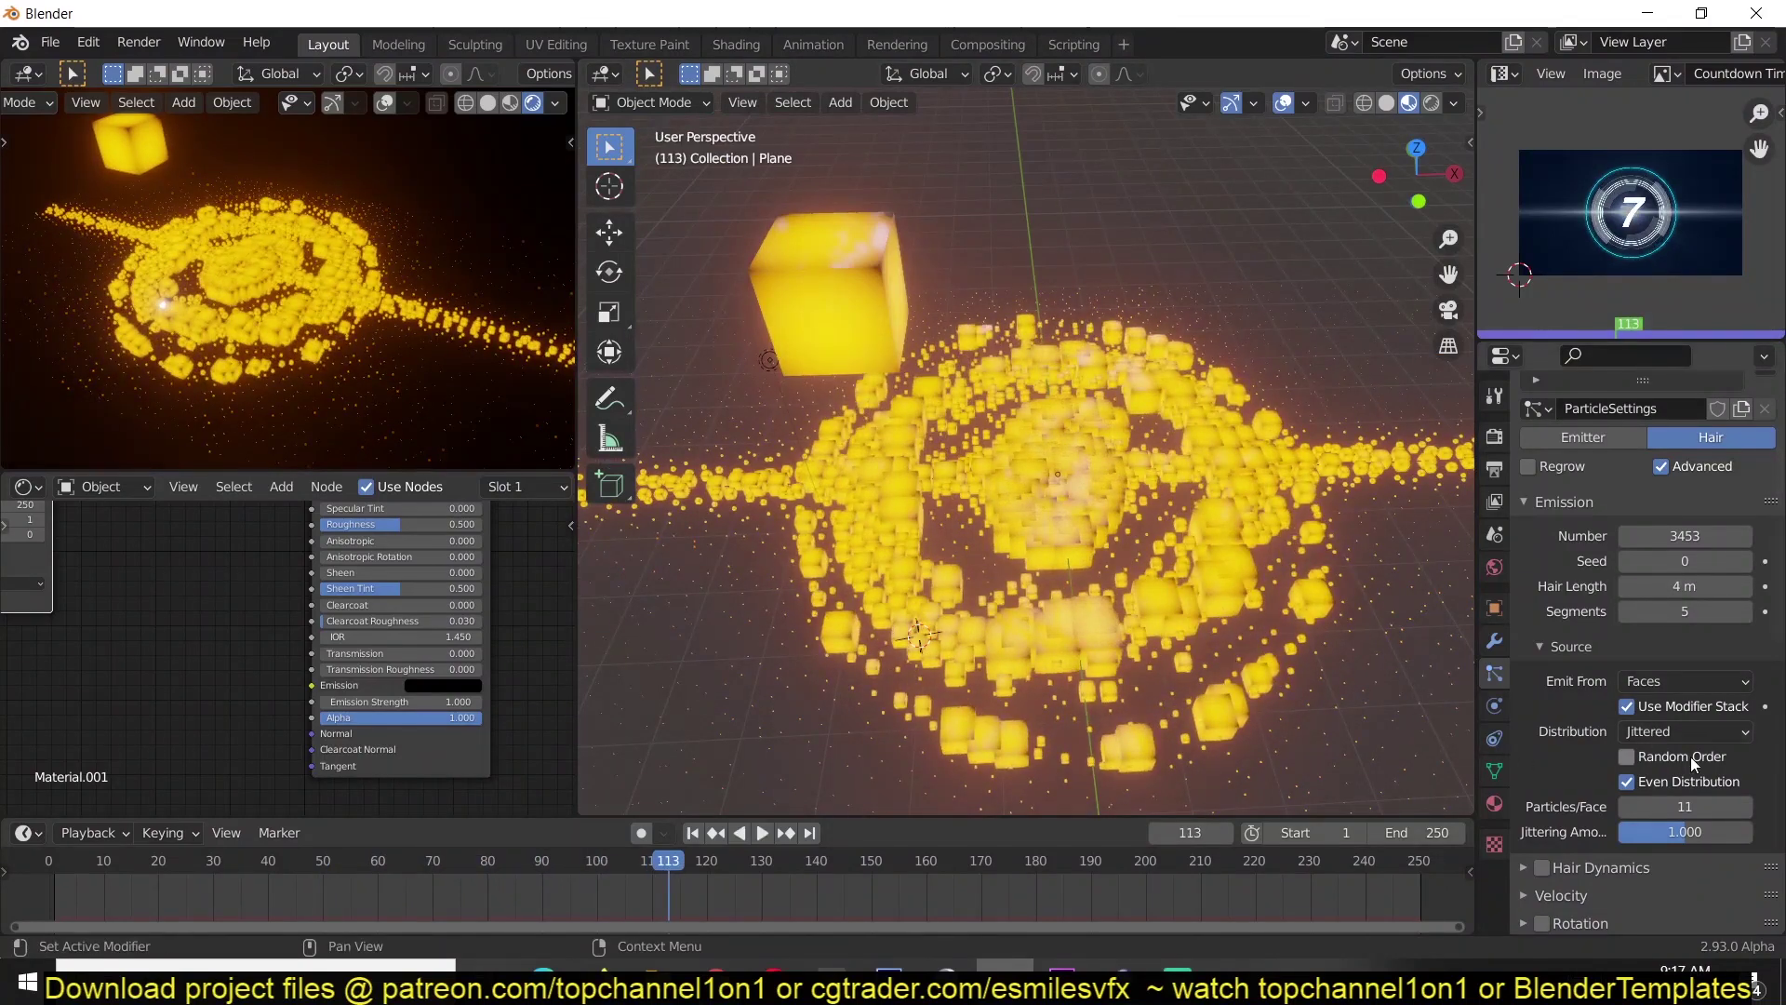
Step: Set the plane's Particles/Face to 1
{"action": "left_click", "coordinate": [1658, 806]}
{"action": "type", "text": "1"}
{"action": "key", "text": "Return"}
{"action": "middle_click_drag", "start_coordinate": [1314, 648], "coordinate": [1182, 577]}
Step: Subdivide the Multires modifier linearly twice to level 7 and preview playback
{"action": "left_click", "coordinate": [1496, 641]}
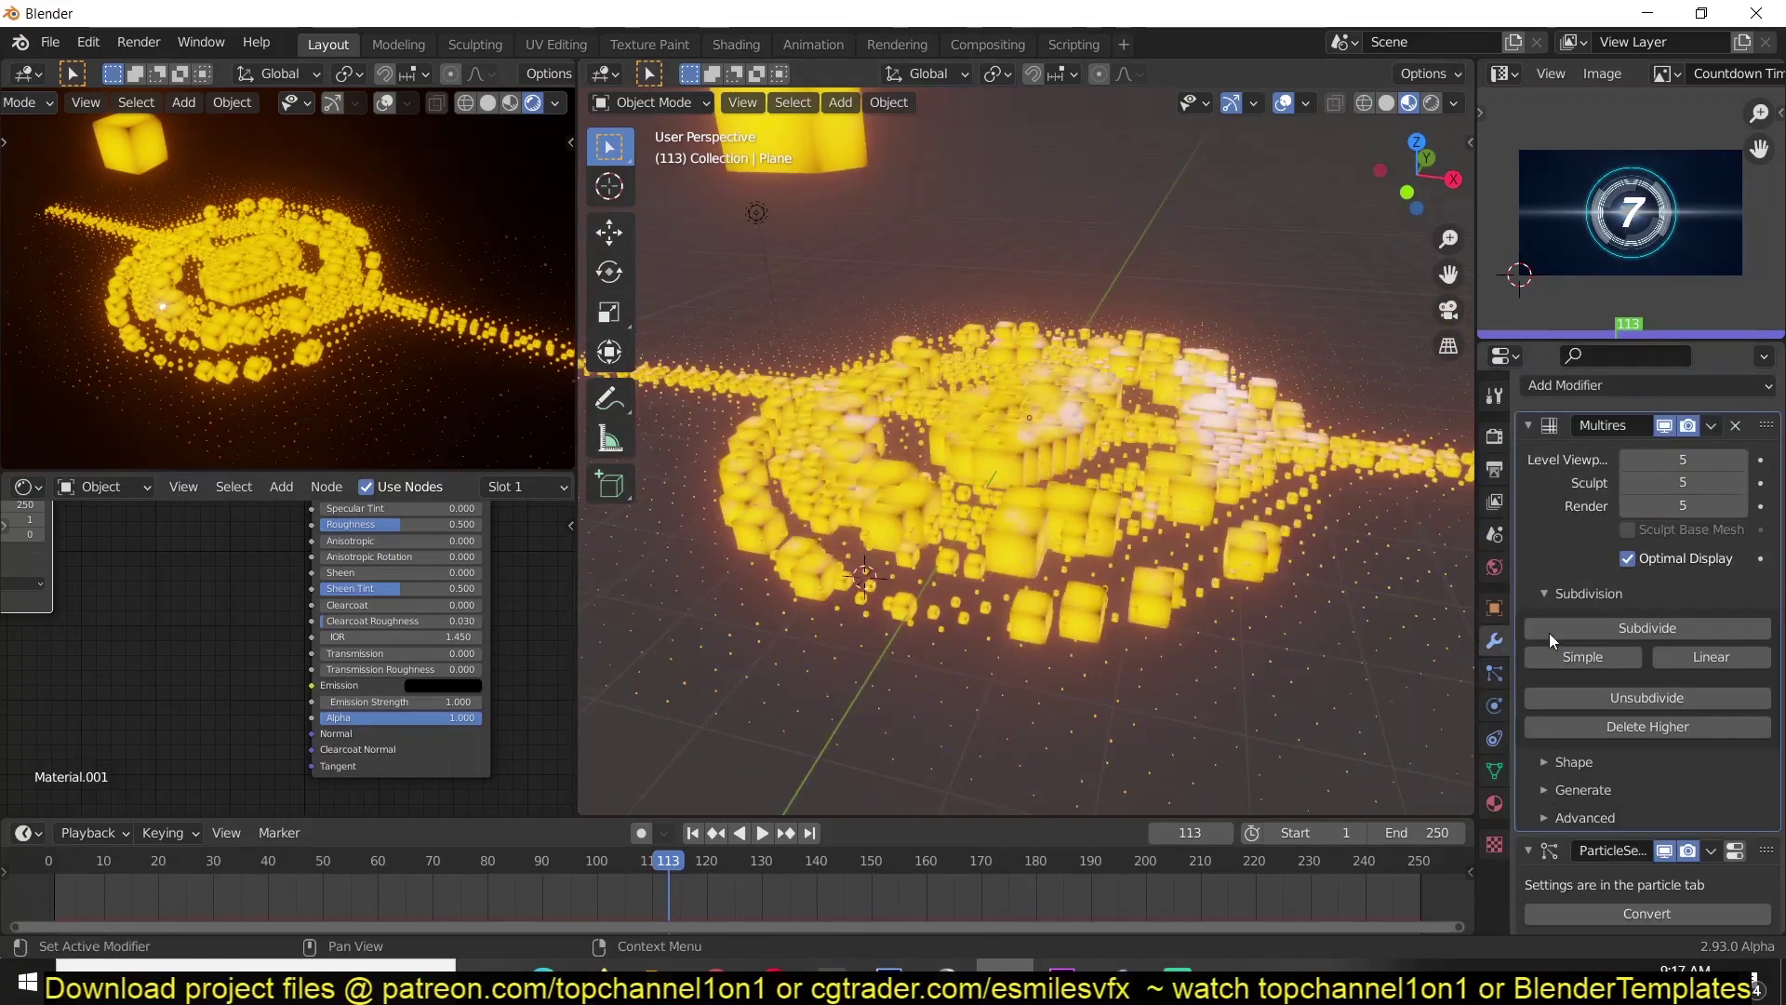
{"action": "left_click", "coordinate": [1728, 655]}
{"action": "left_click", "coordinate": [1729, 656]}
{"action": "middle_click_drag", "start_coordinate": [1144, 577], "coordinate": [1111, 663]}
{"action": "key", "text": "space"}
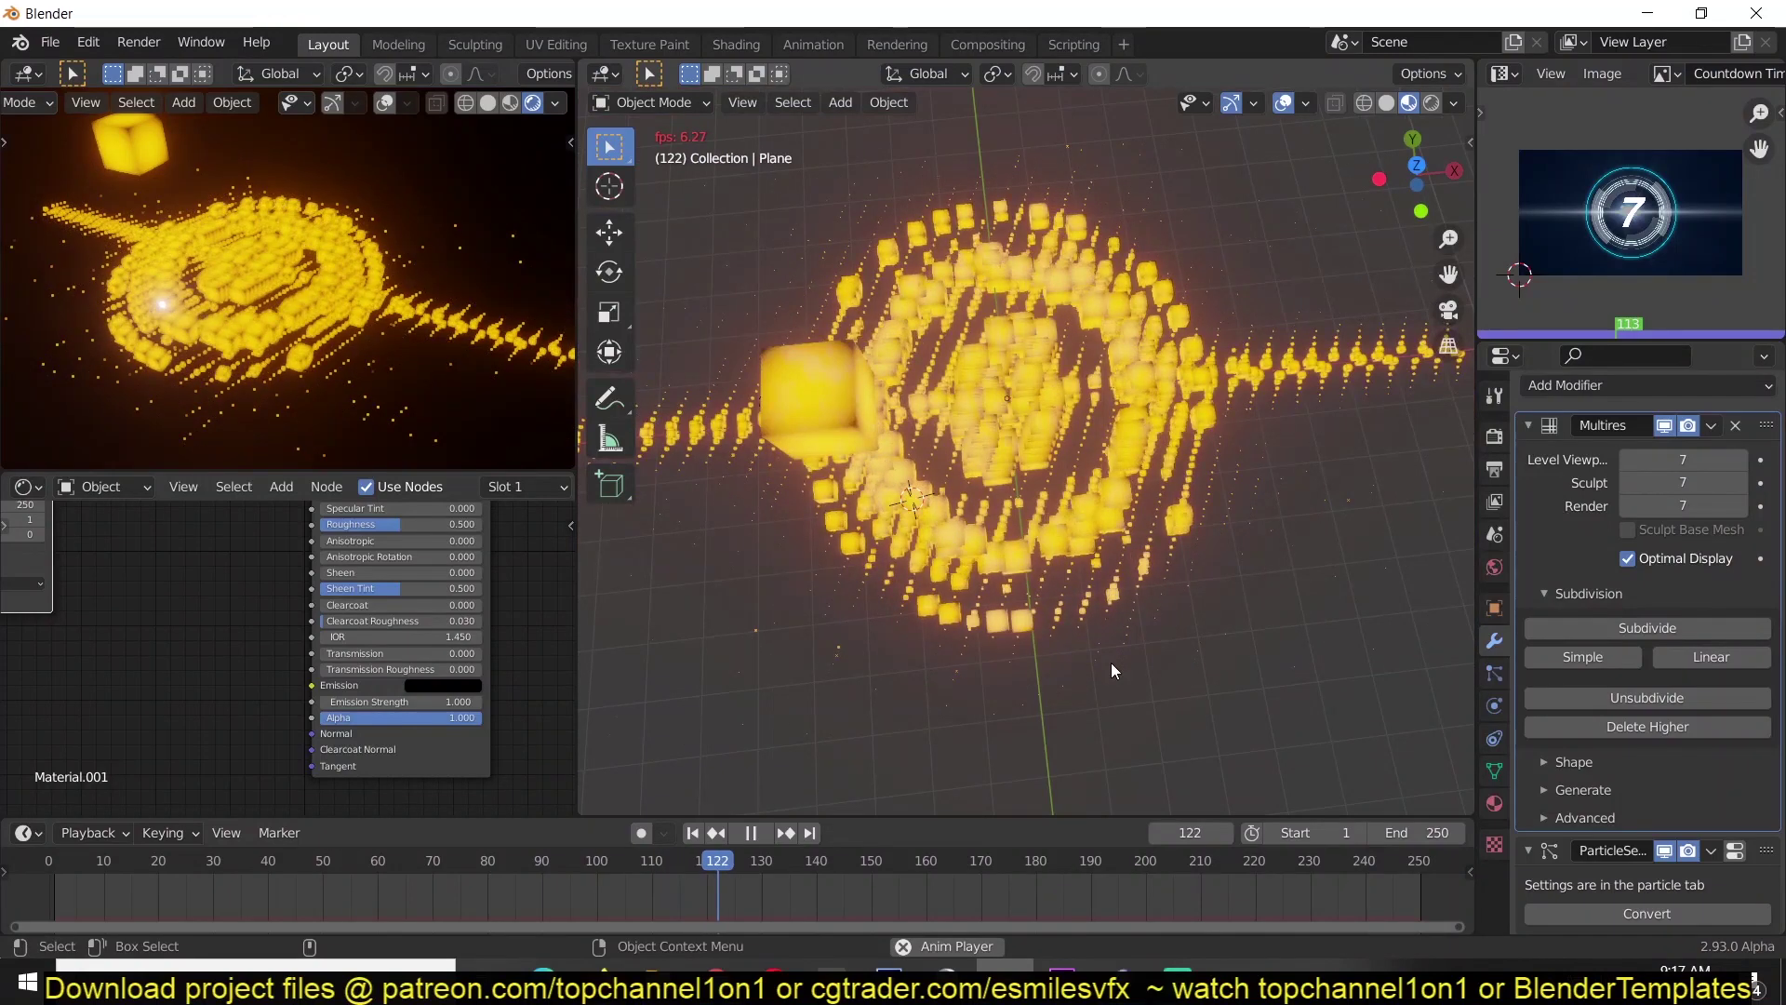
{"action": "key", "text": "space"}
Step: Lower the Multires viewport level to 6 and play the animation again
{"action": "middle_click_drag", "start_coordinate": [1160, 629], "coordinate": [1414, 696]}
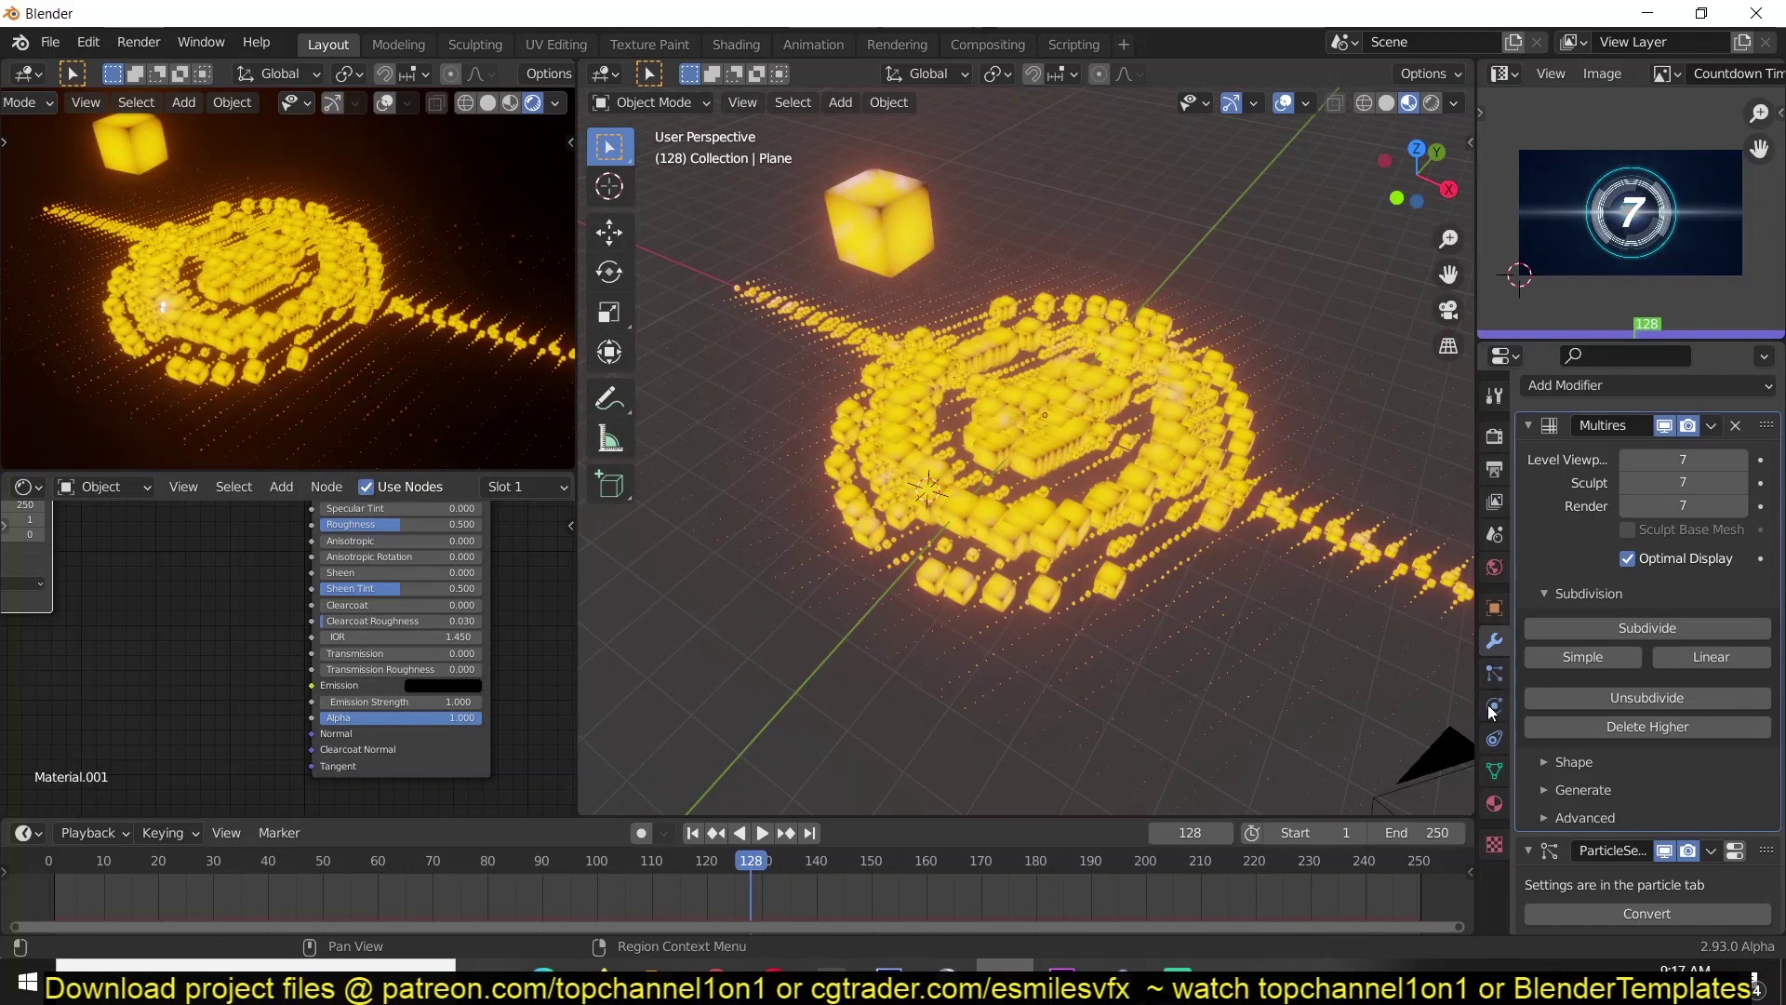
{"action": "left_click", "coordinate": [1628, 460]}
{"action": "middle_click_drag", "start_coordinate": [1271, 554], "coordinate": [1273, 601]}
{"action": "key", "text": "space"}
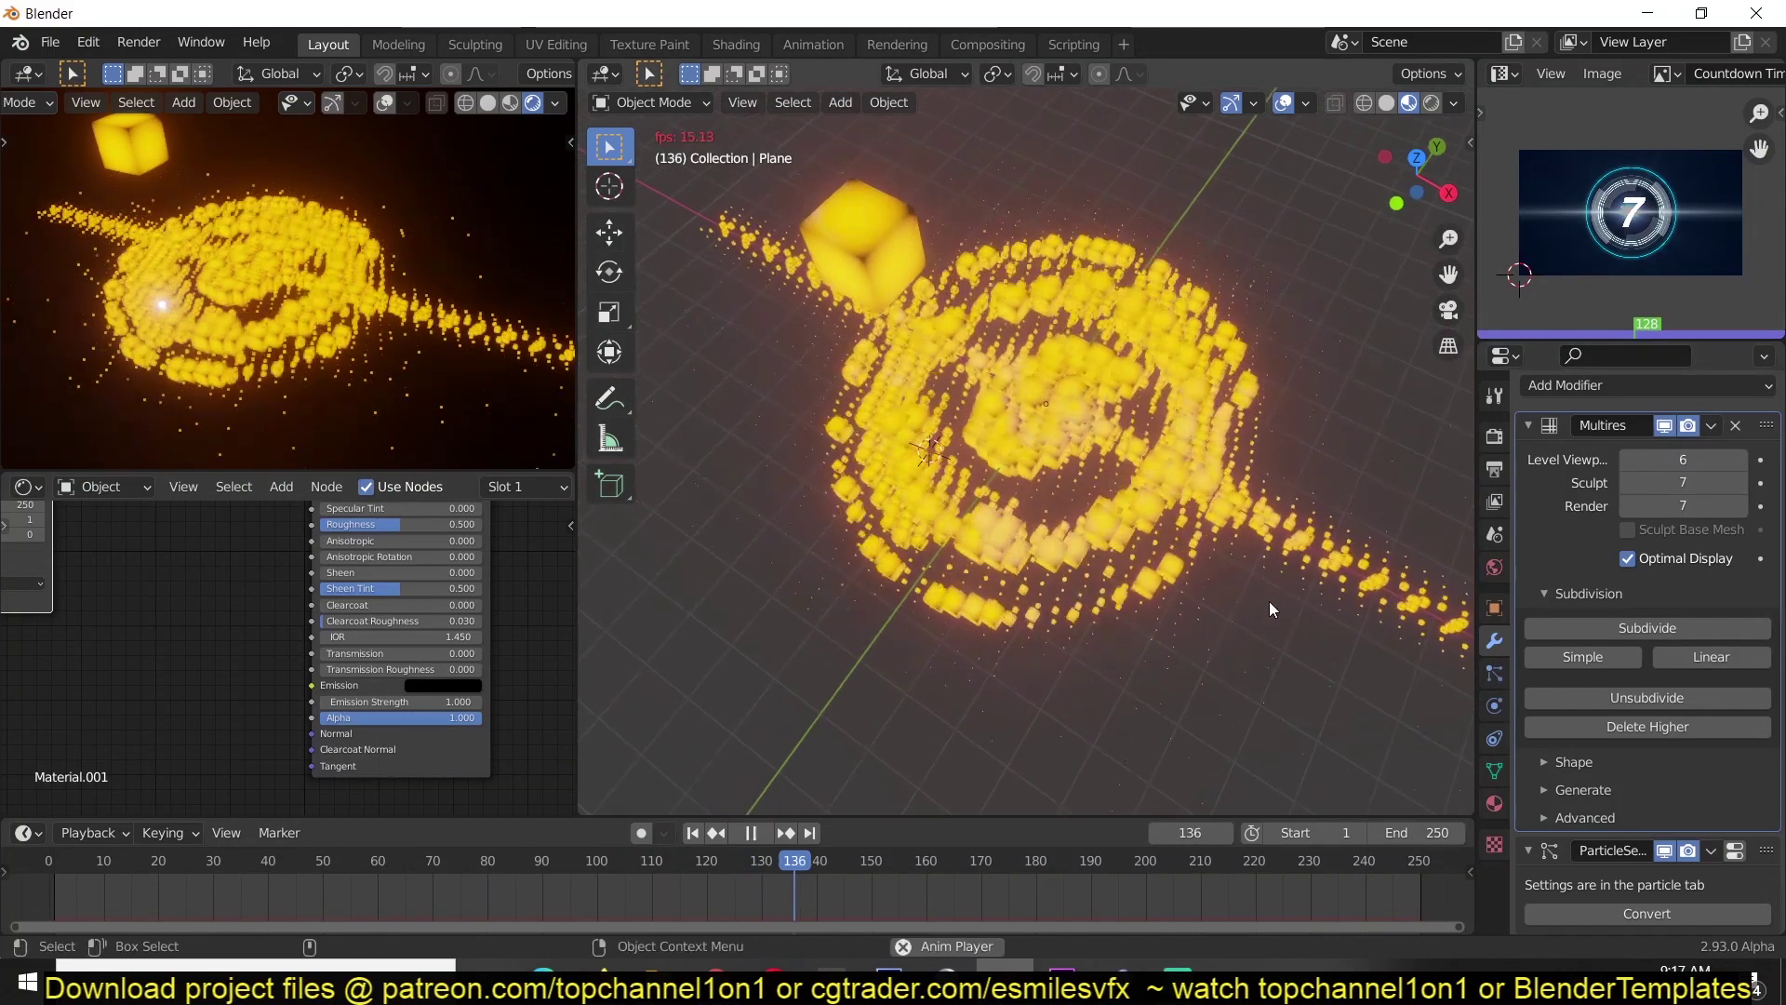
{"action": "key", "text": "space"}
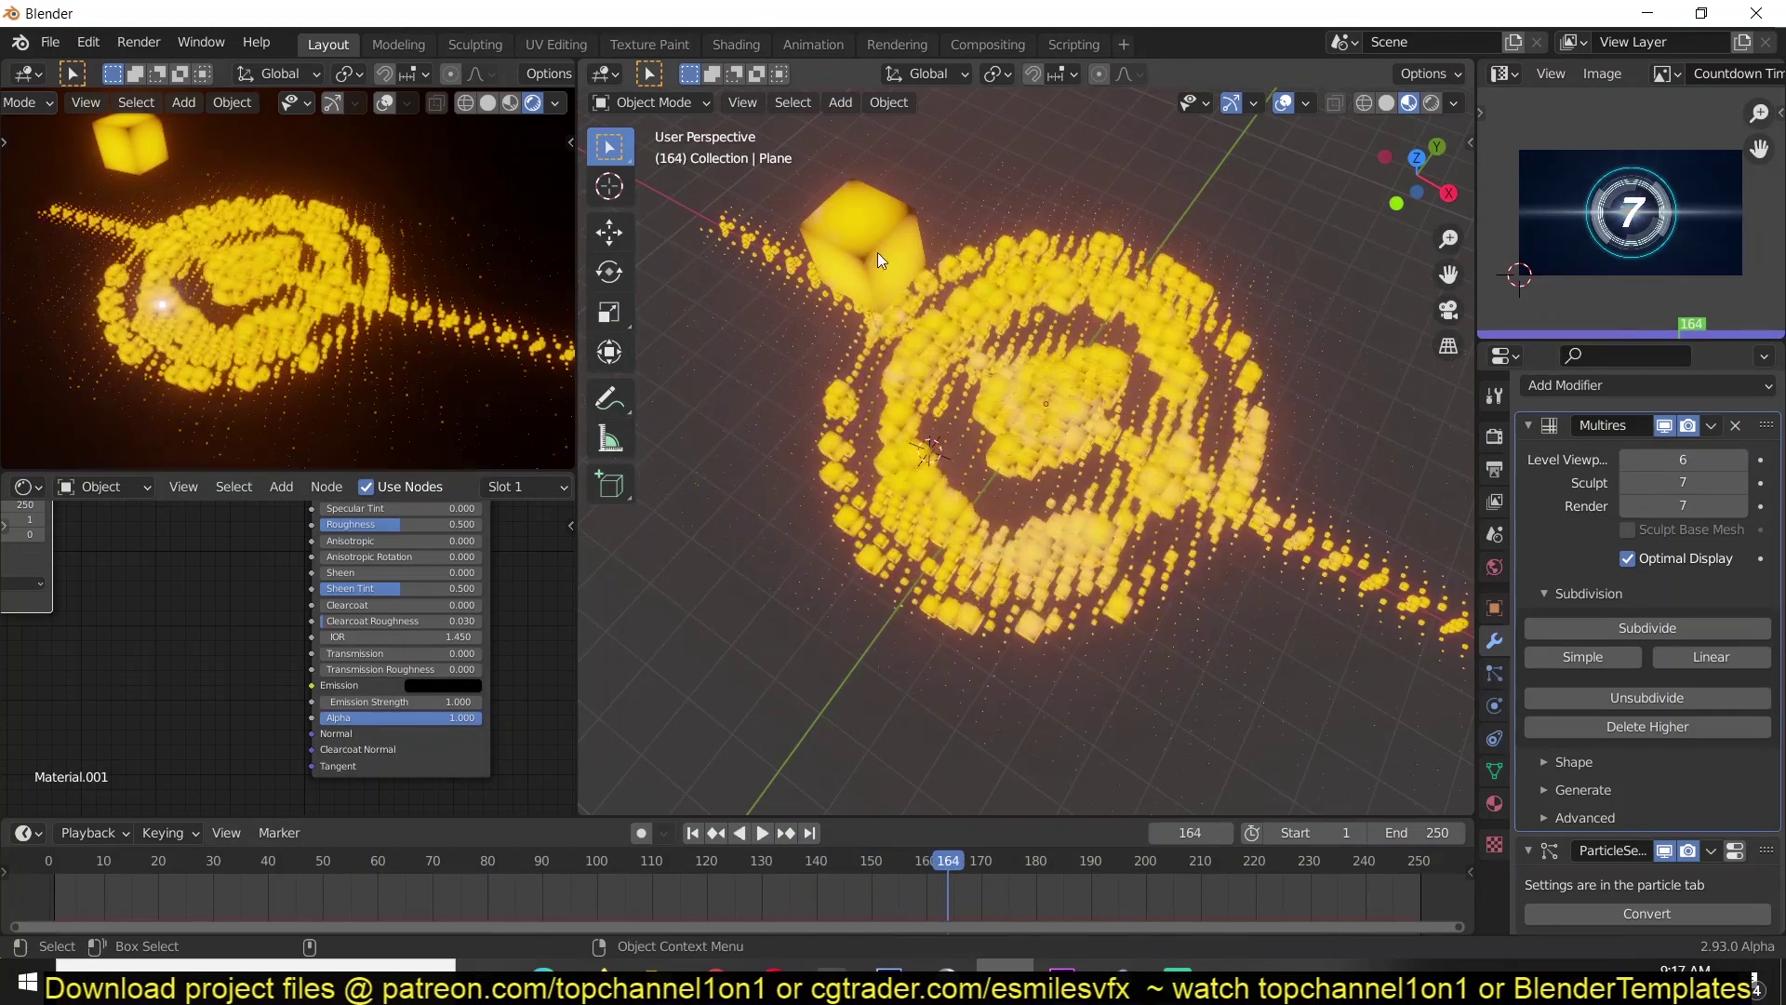
Step: Scale the gold cube down to 0.4344 and resume animation playback
{"action": "left_click", "coordinate": [878, 253]}
{"action": "key", "text": "s"}
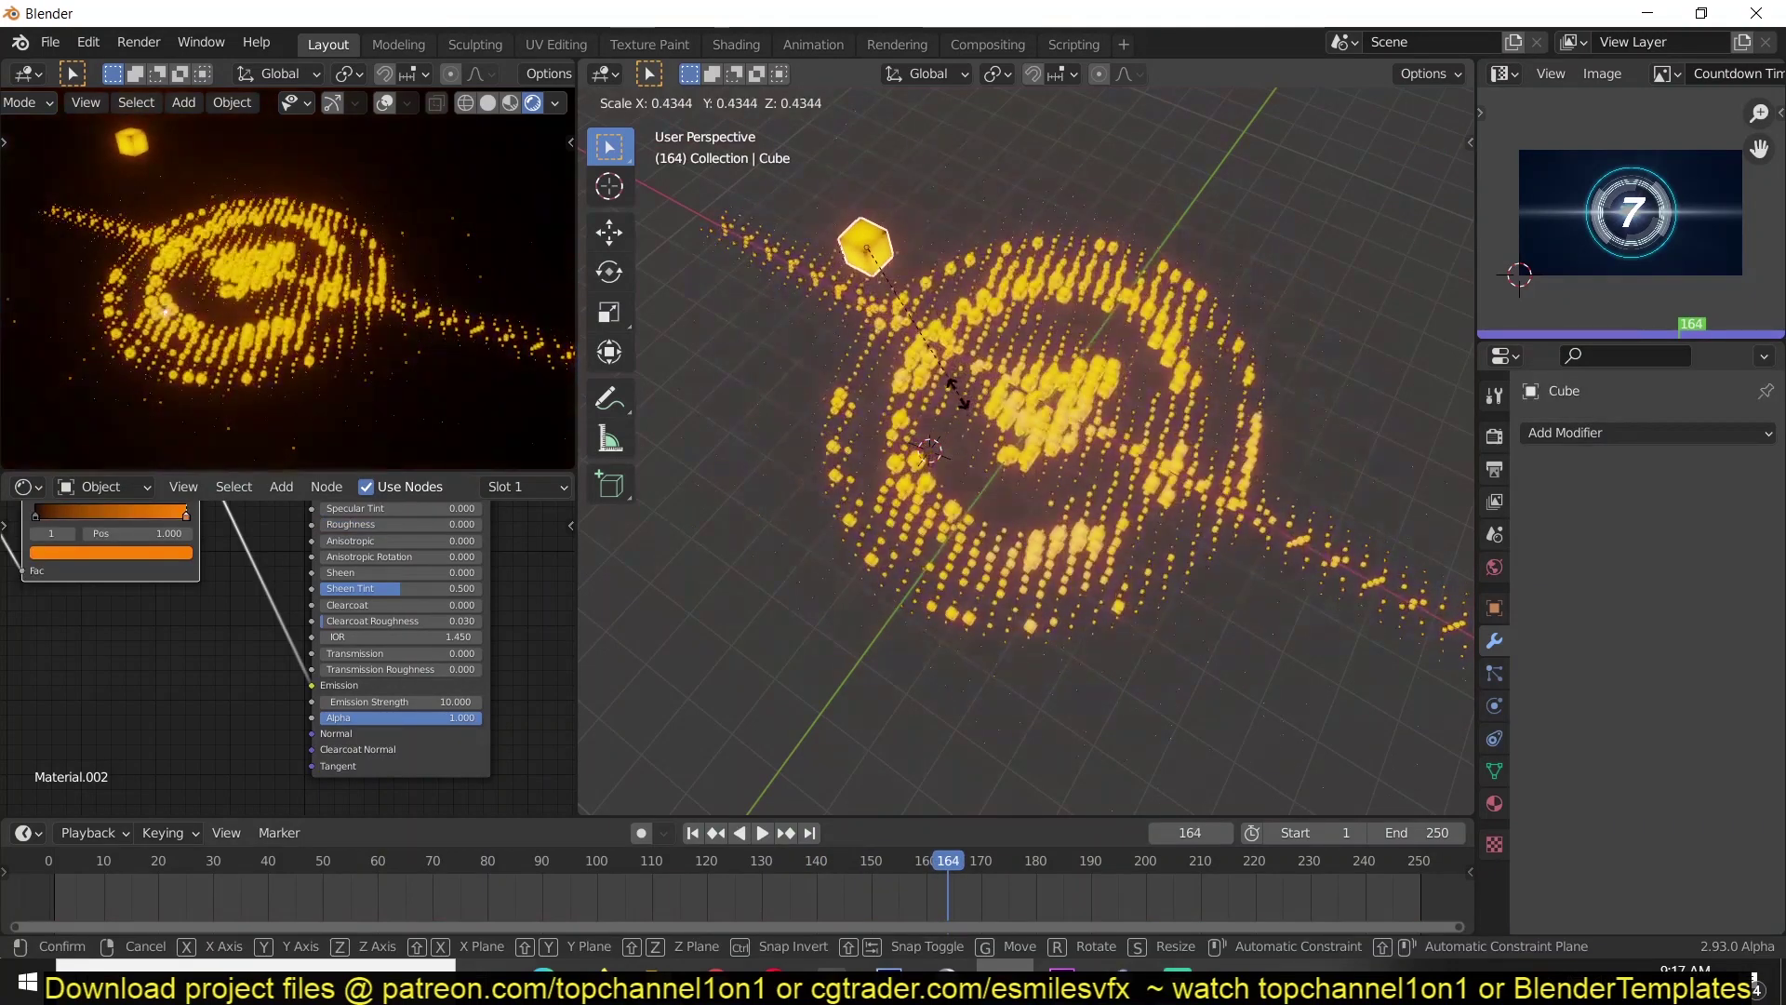
{"action": "left_click", "coordinate": [975, 422]}
{"action": "middle_click_drag", "start_coordinate": [976, 421], "coordinate": [1109, 420]}
{"action": "key", "text": "space"}
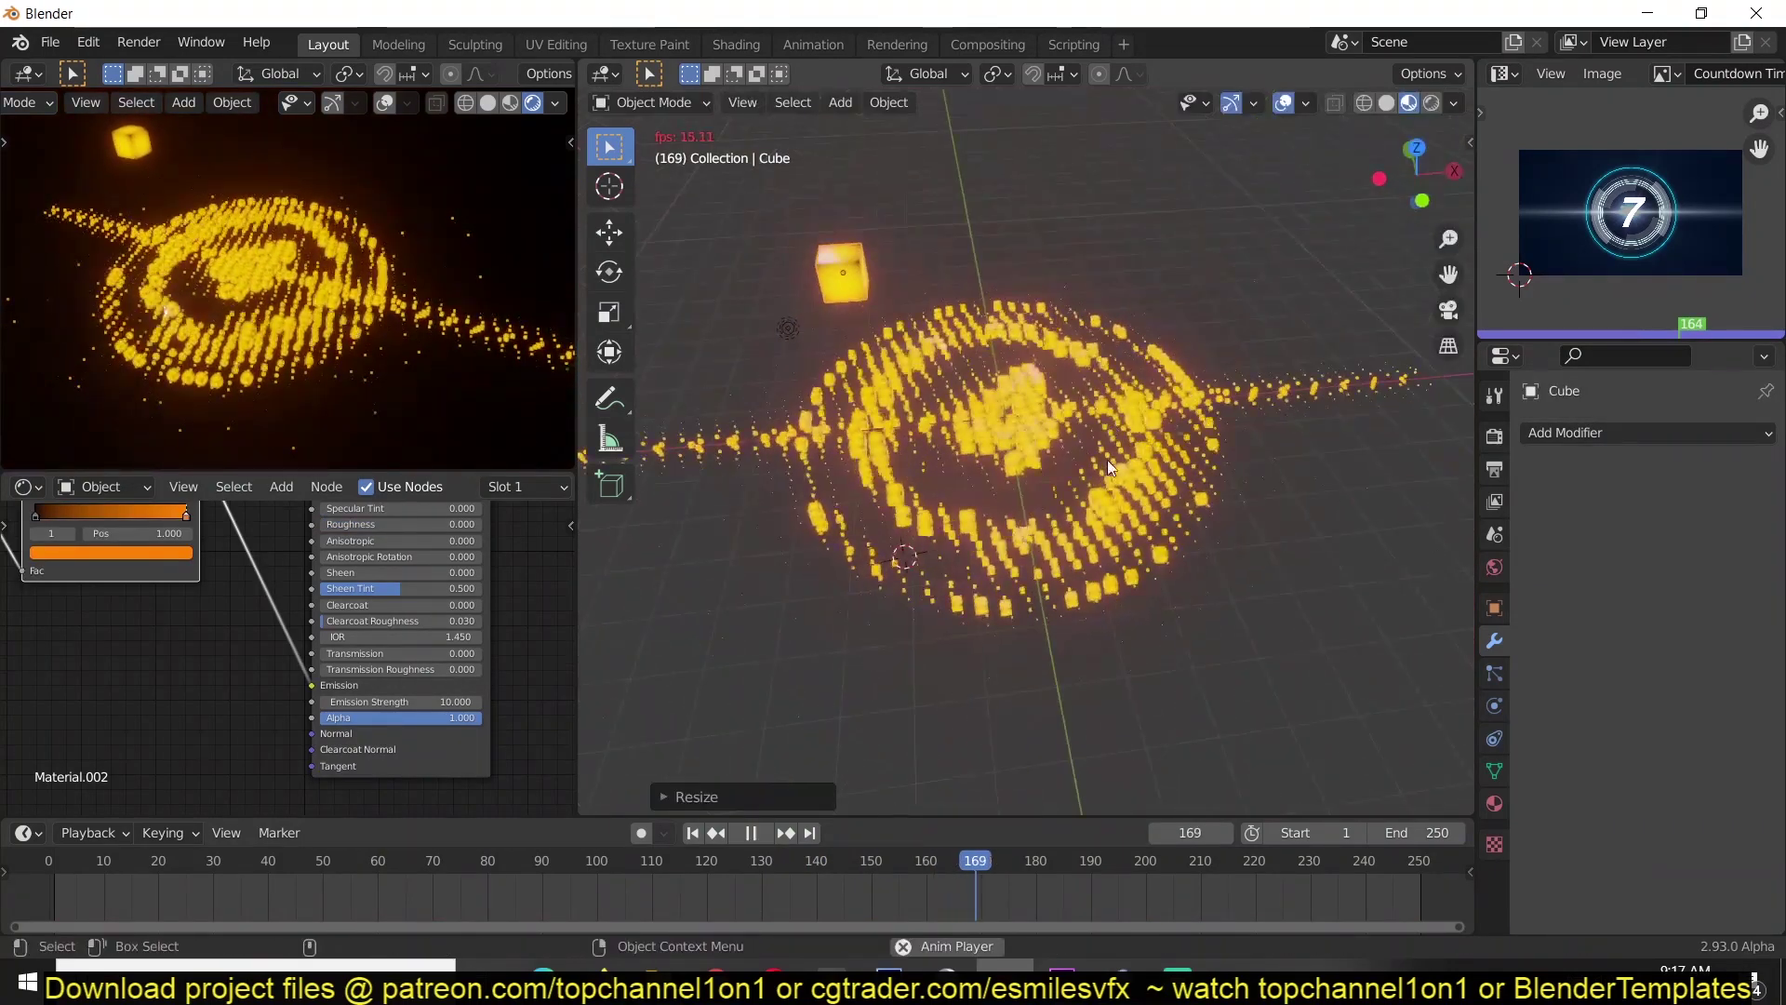